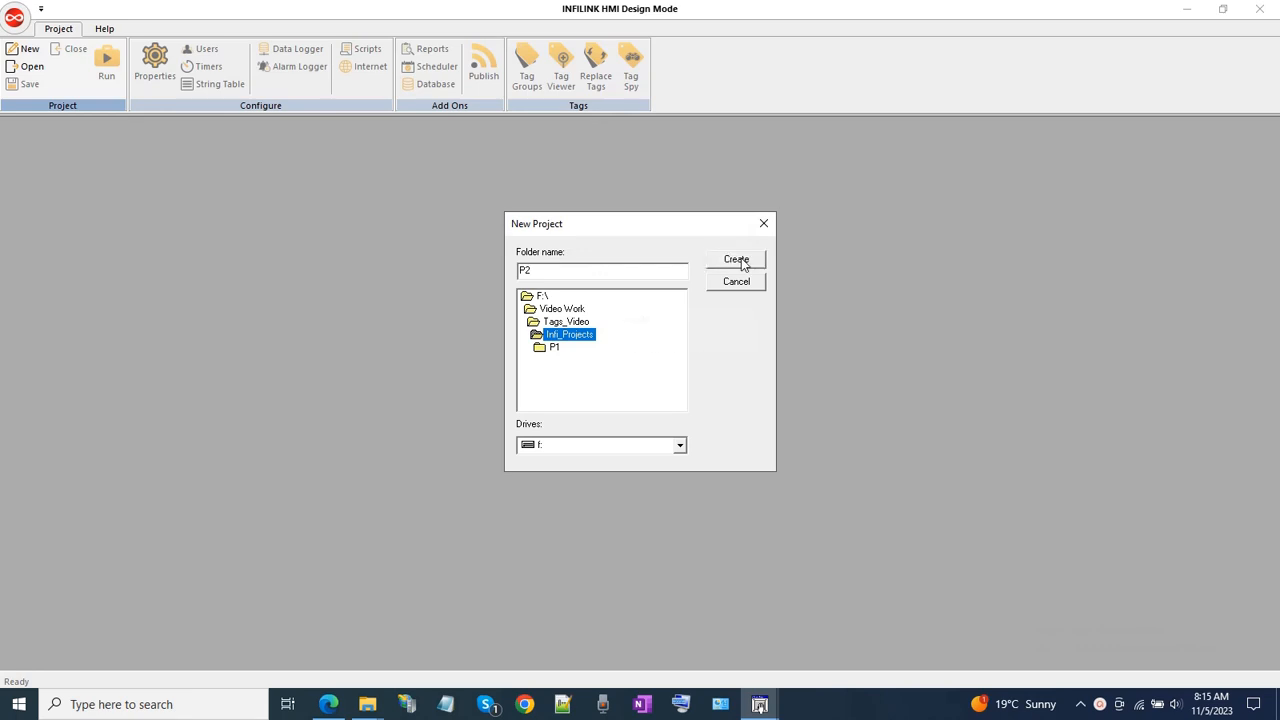
Create a new project in the folder P2 under Infi_Projects, confirm its creation and save it
left_click(736, 260)
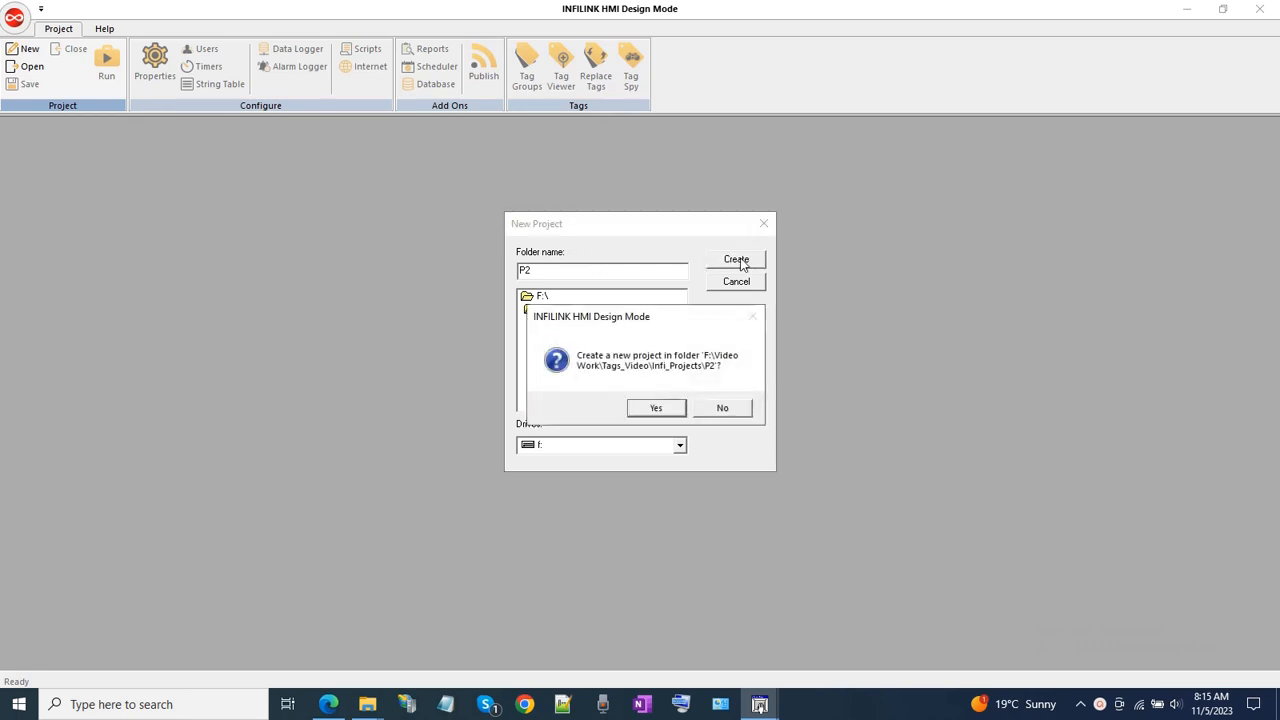
left_click(656, 408)
left_click_drag(117, 140, 109, 132)
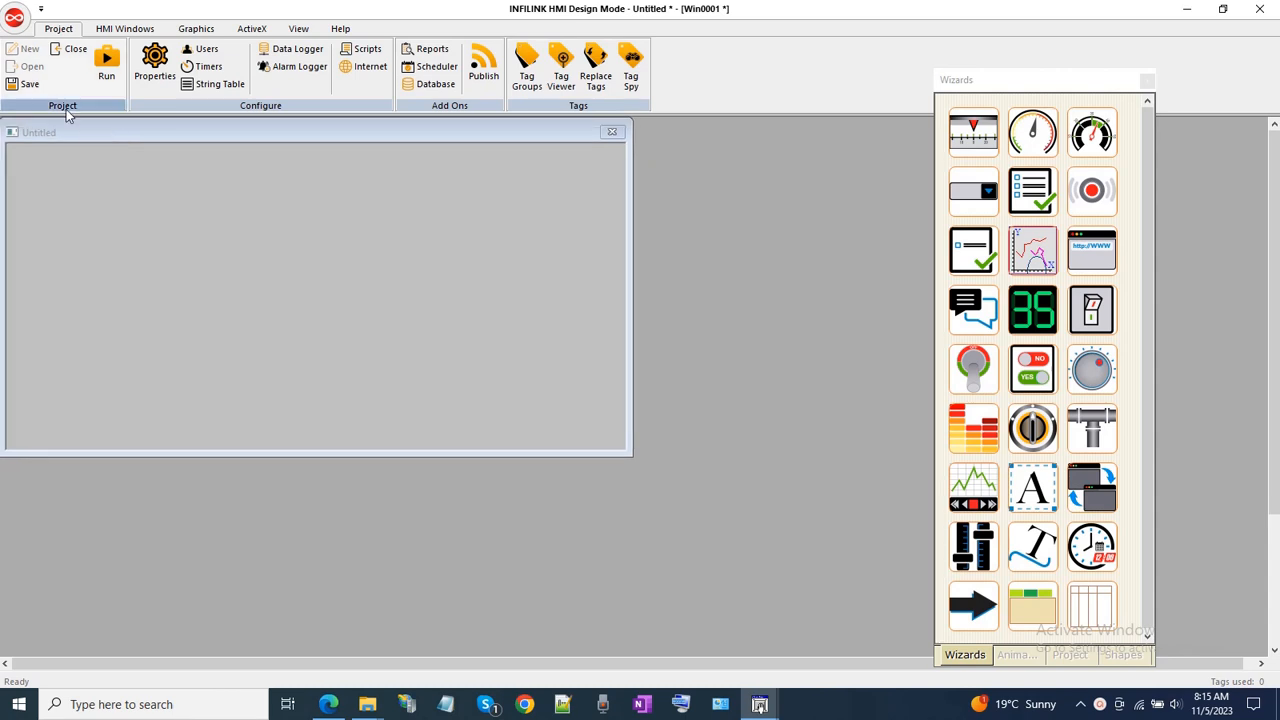
left_click(29, 85)
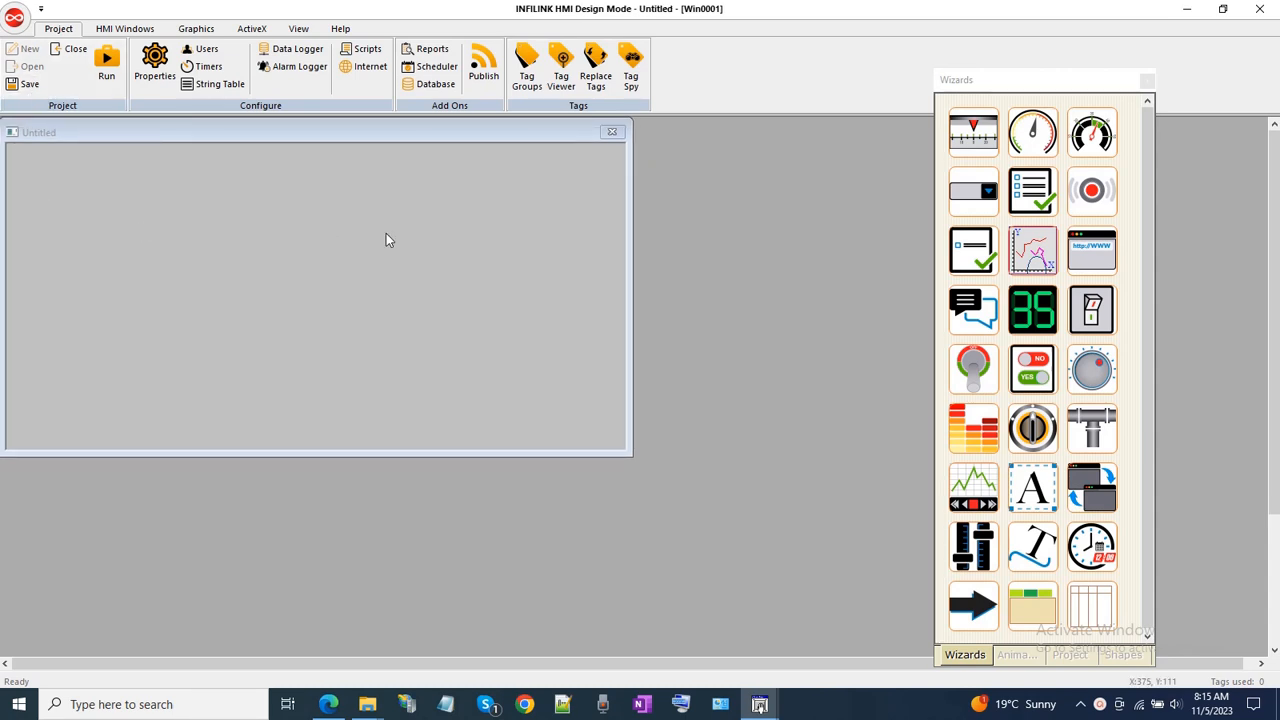
Change the background colour of the project window Win0001 to white in its window properties
right_click(455, 243)
left_click(497, 337)
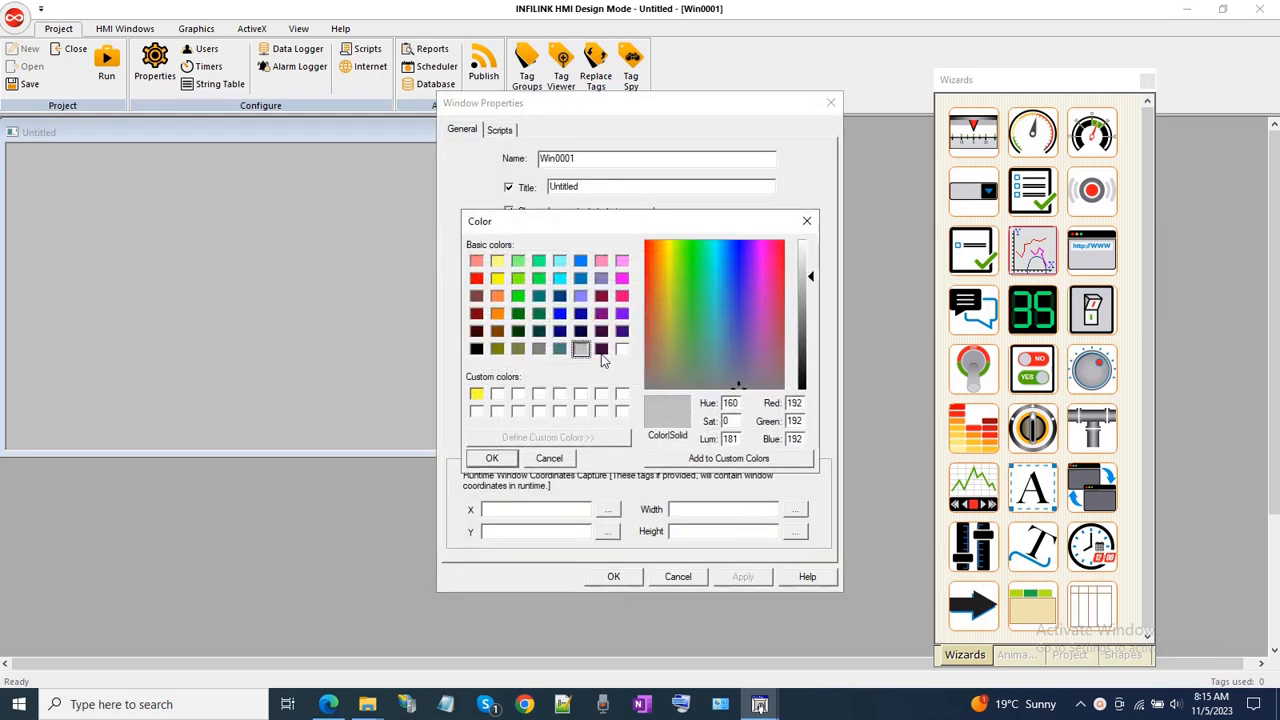
left_click(622, 348)
left_click(497, 455)
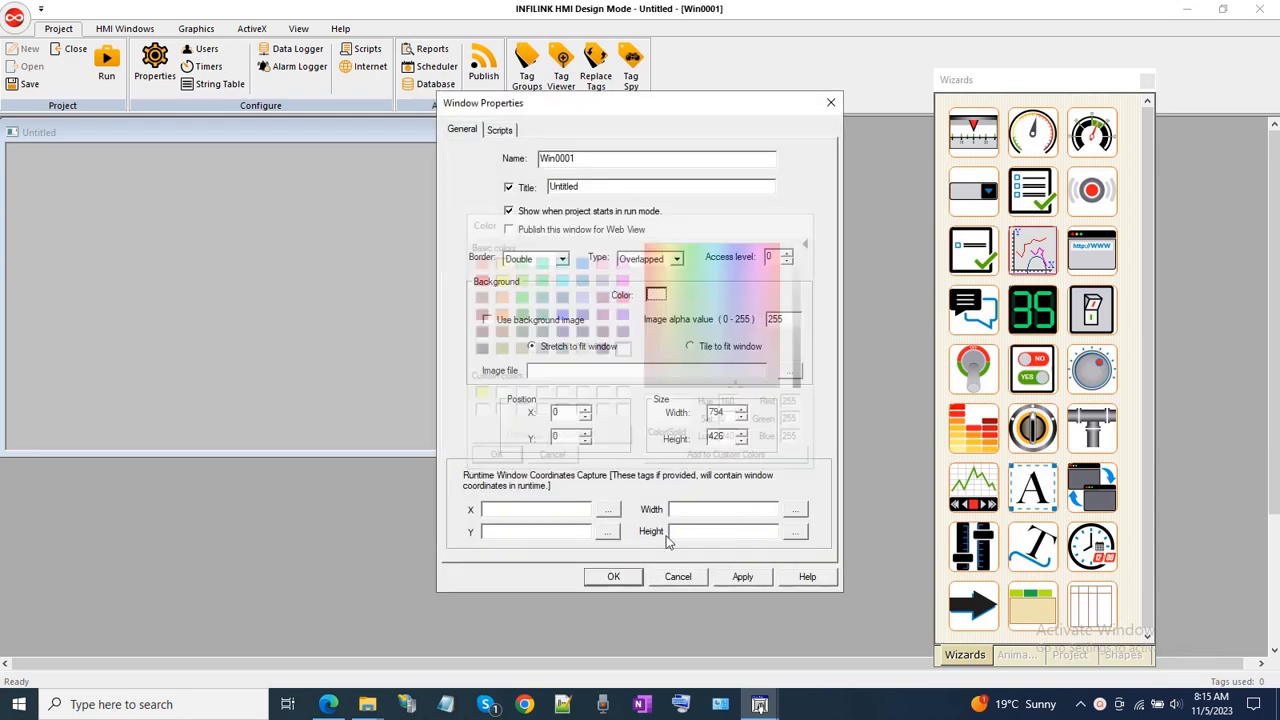
left_click(742, 576)
left_click(613, 576)
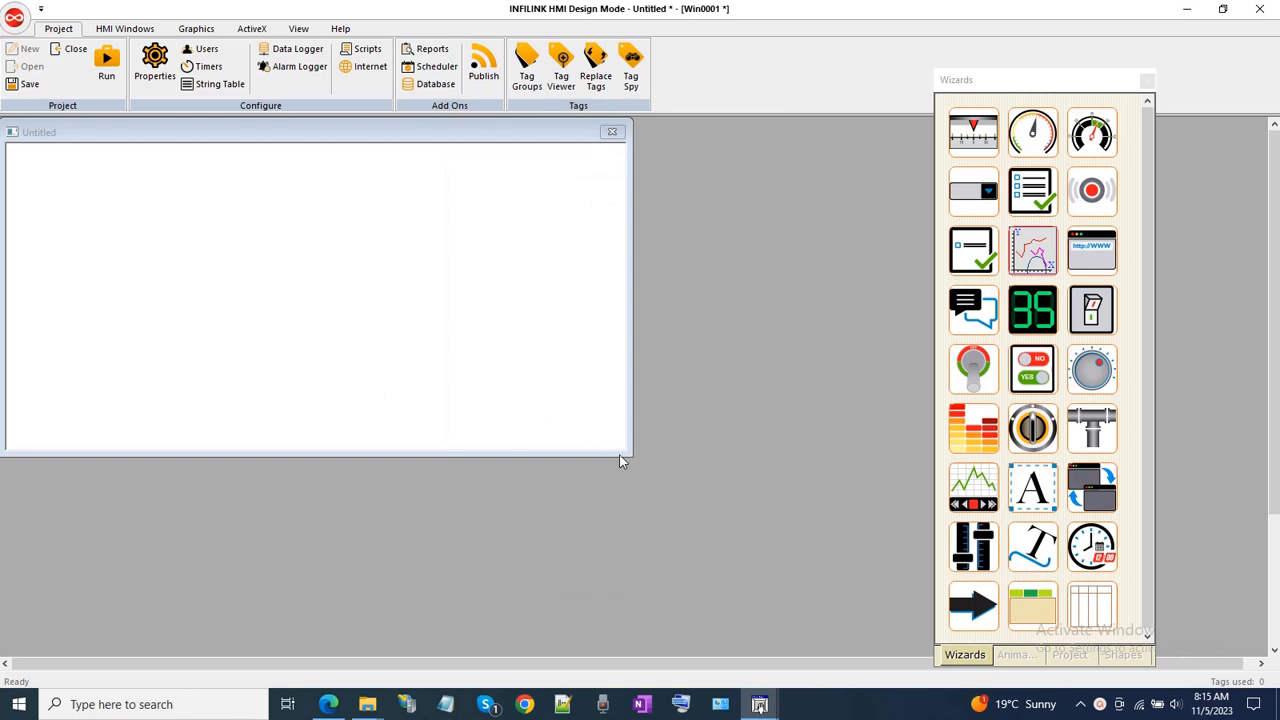
Enlarge the white window to fill the whole workspace and save the project
left_click_drag(626, 453, 1258, 660)
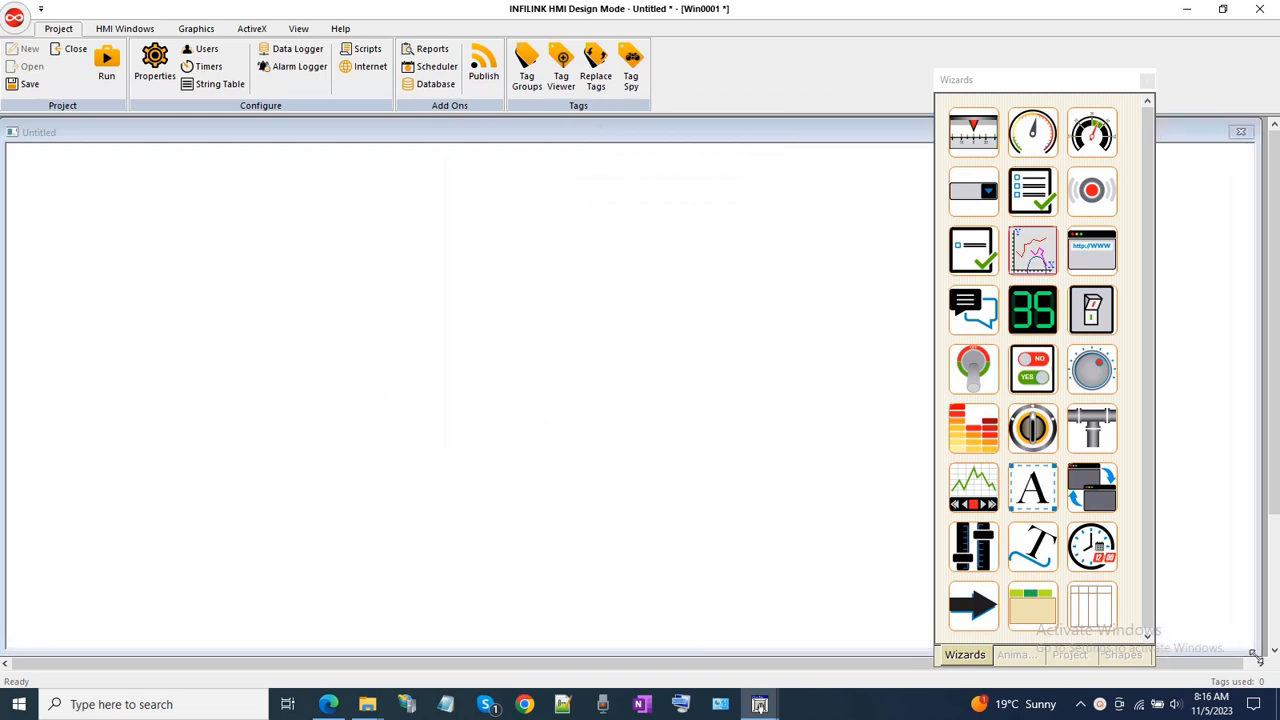
left_click(26, 84)
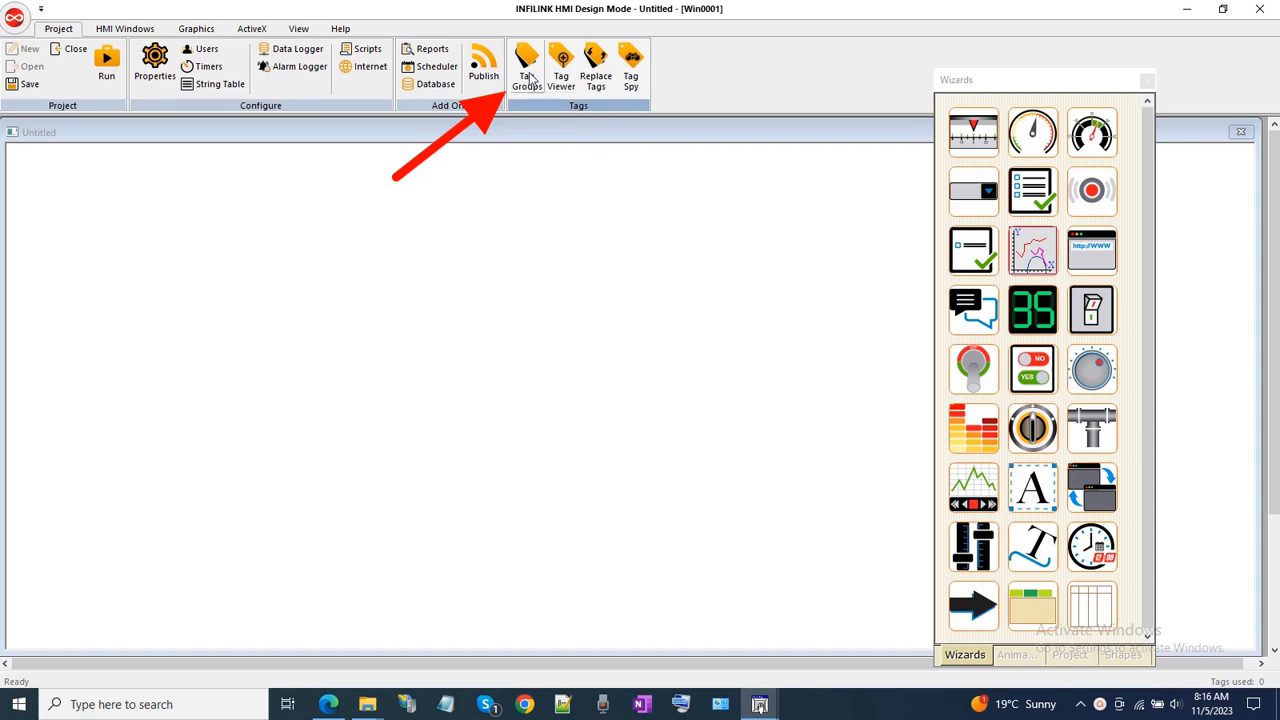
Open the project's tag groups and examine the read-only tags in the System group
left_click(530, 80)
left_click(465, 341)
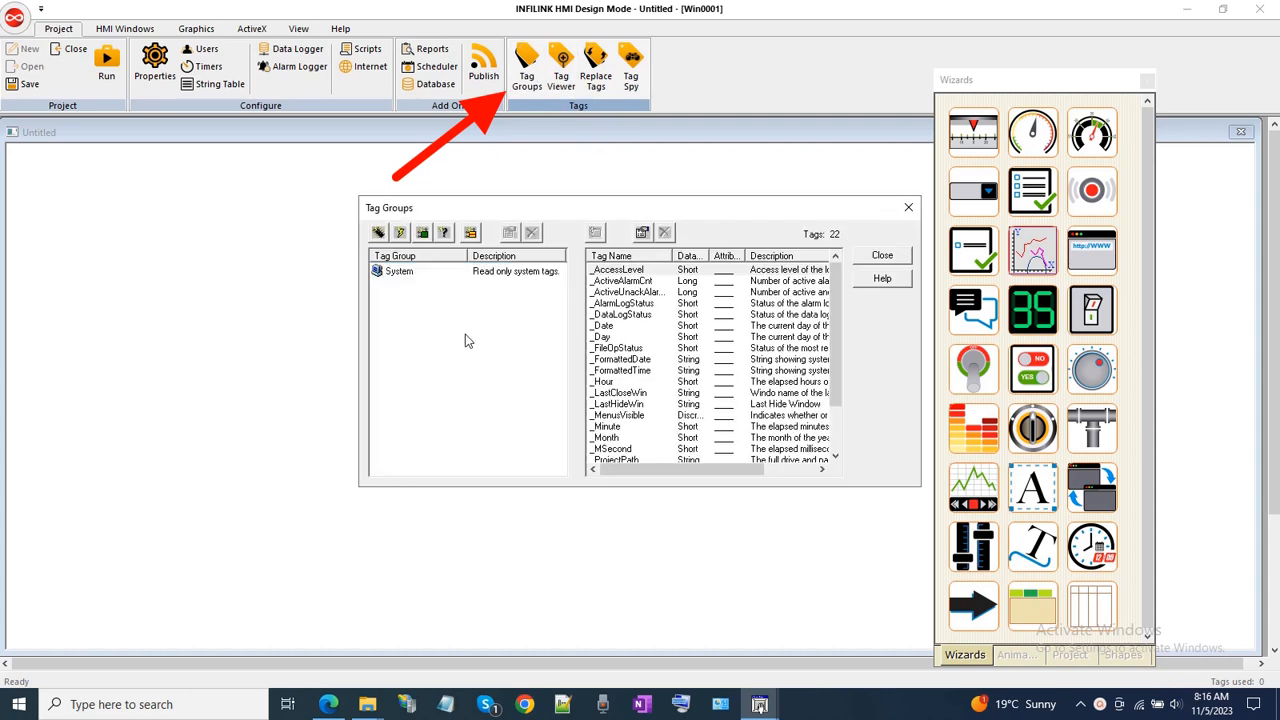
left_click(527, 276)
mouse_move(834, 301)
left_mouse_down()
mouse_move(840, 366)
mouse_move(848, 303)
left_mouse_up()
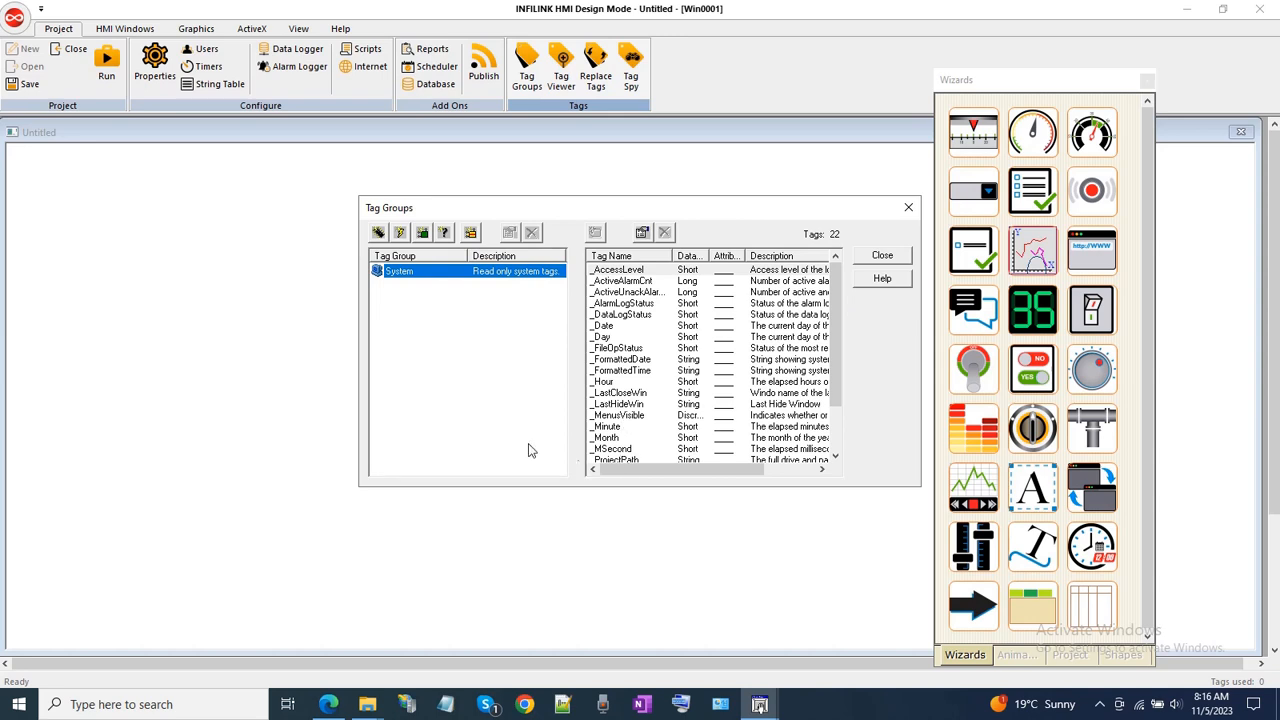
left_click(476, 397)
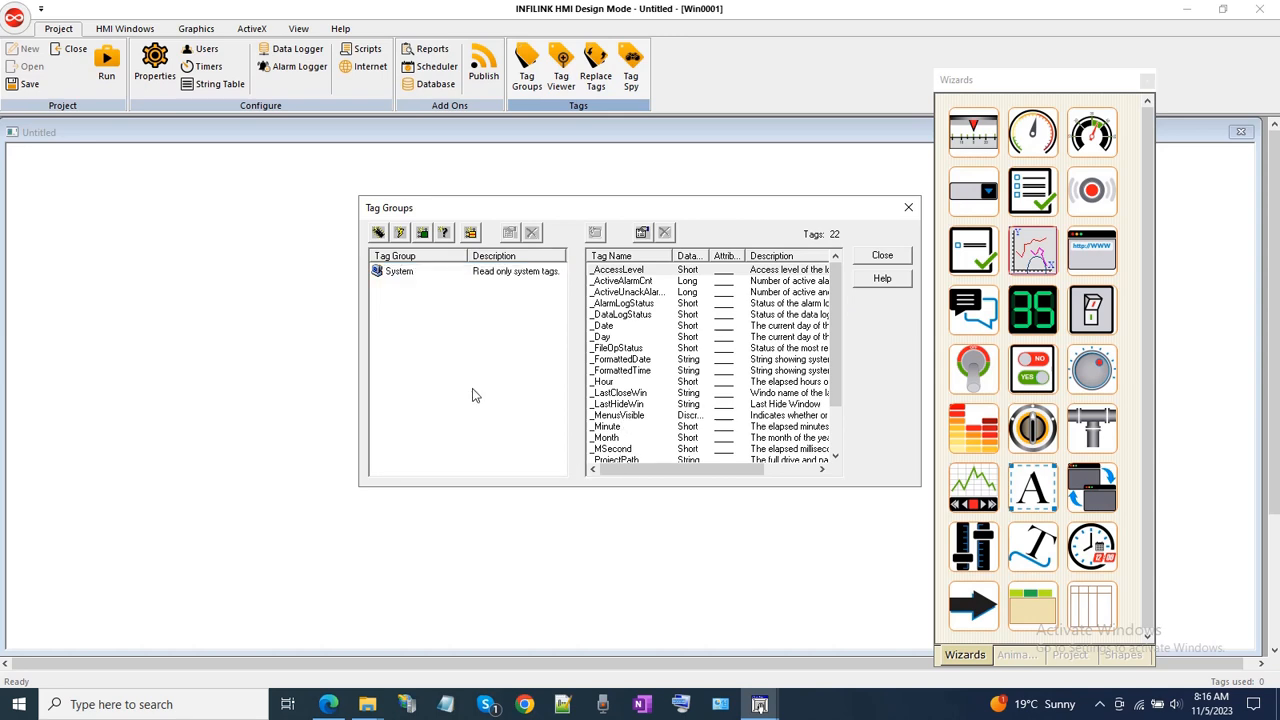
Create a memory tag group named MemoryGroup_1 with the description "Memory Tag Group"
left_click(378, 233)
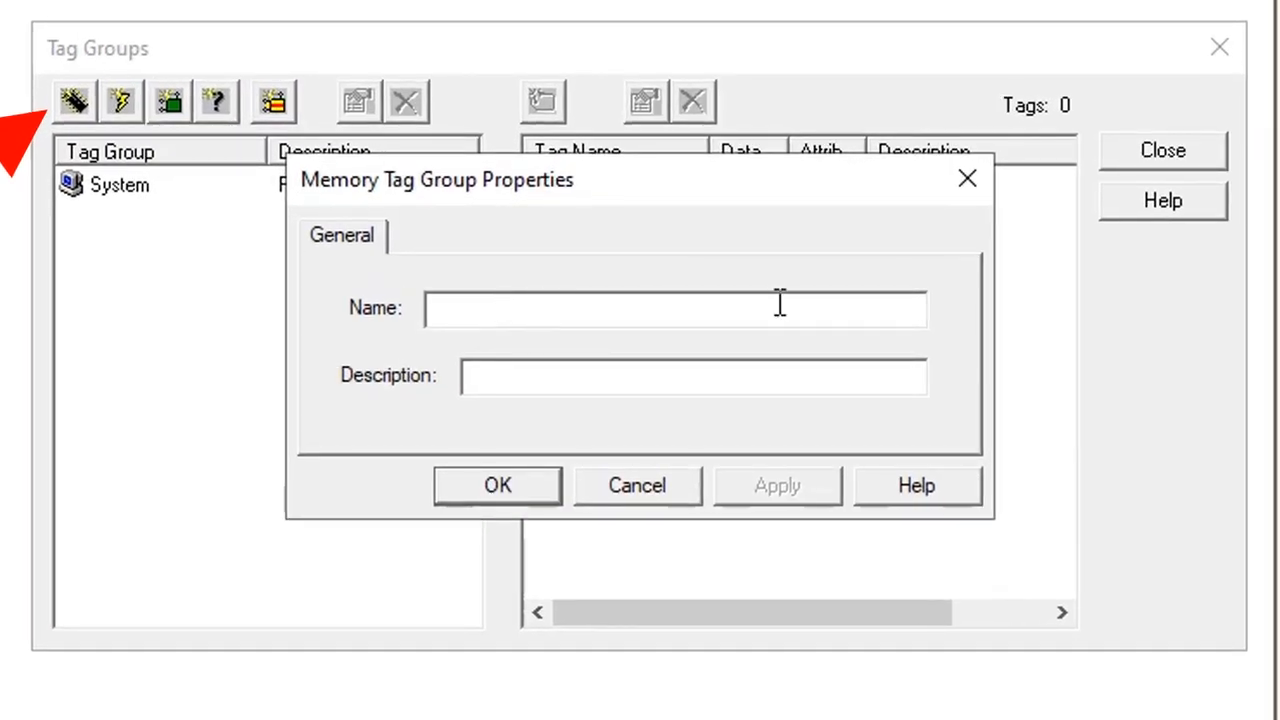
left_click(777, 302)
type("M")
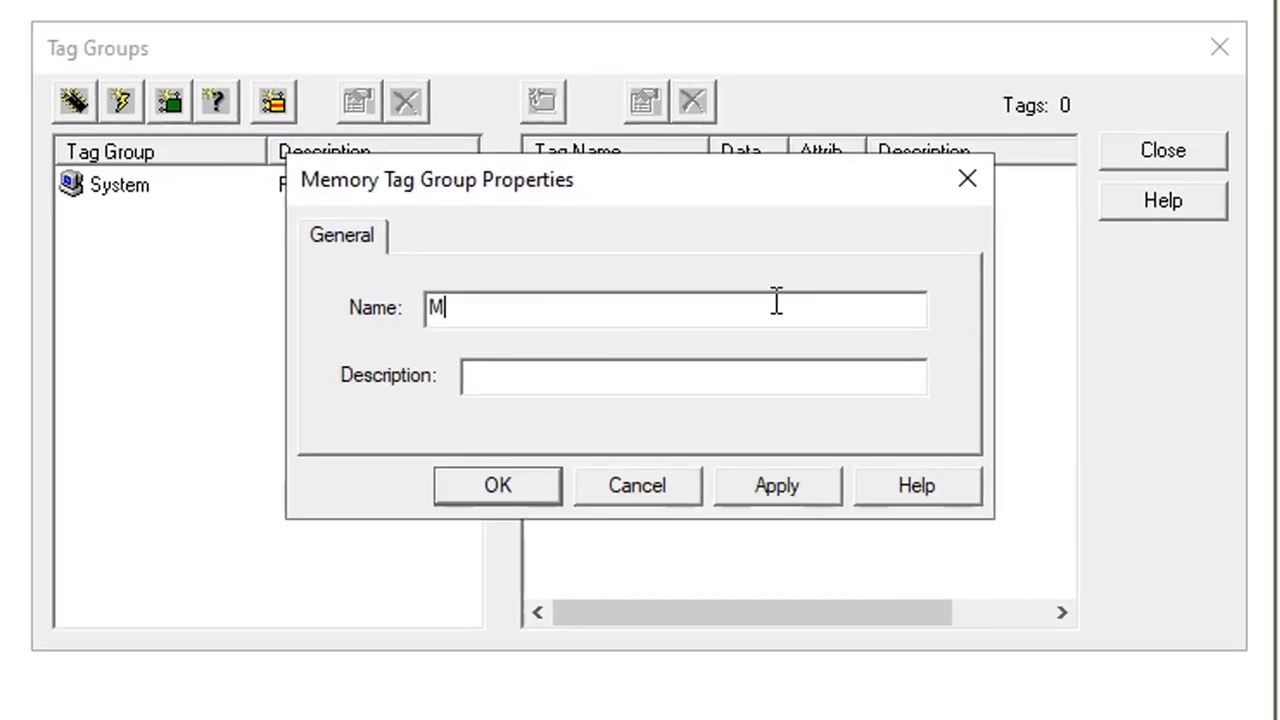
type("emoryGr")
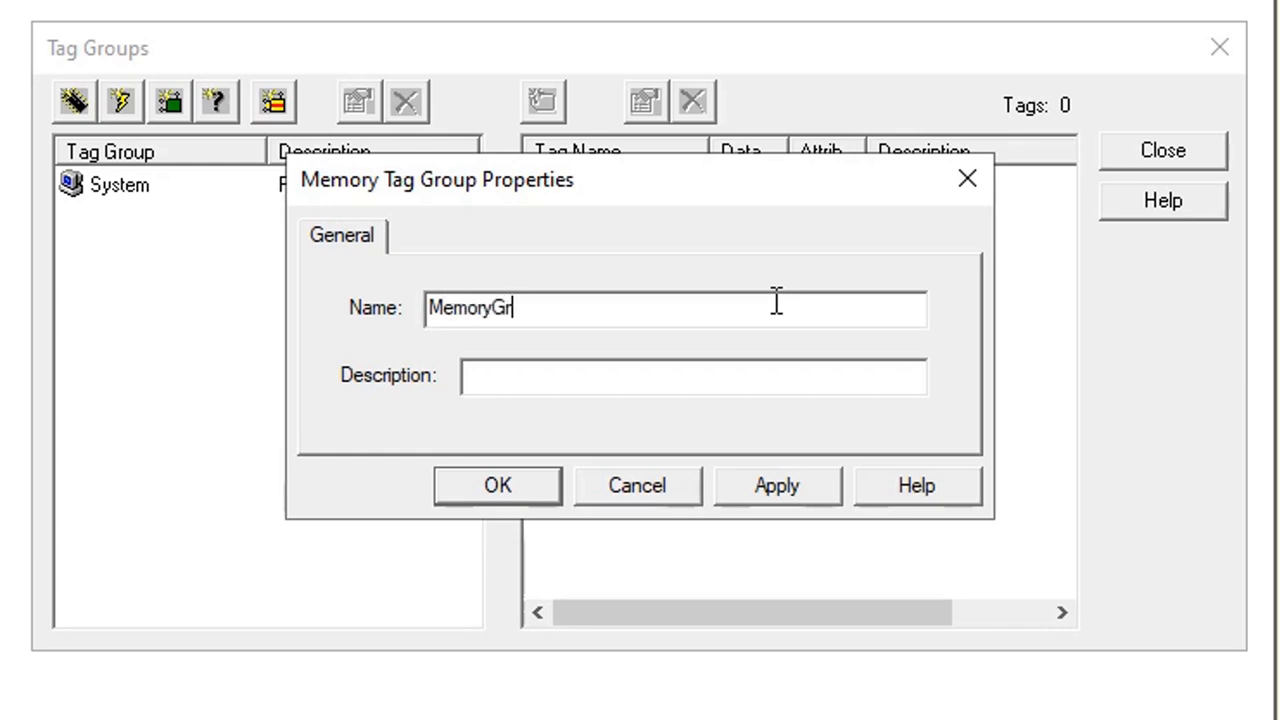
type("oup_1")
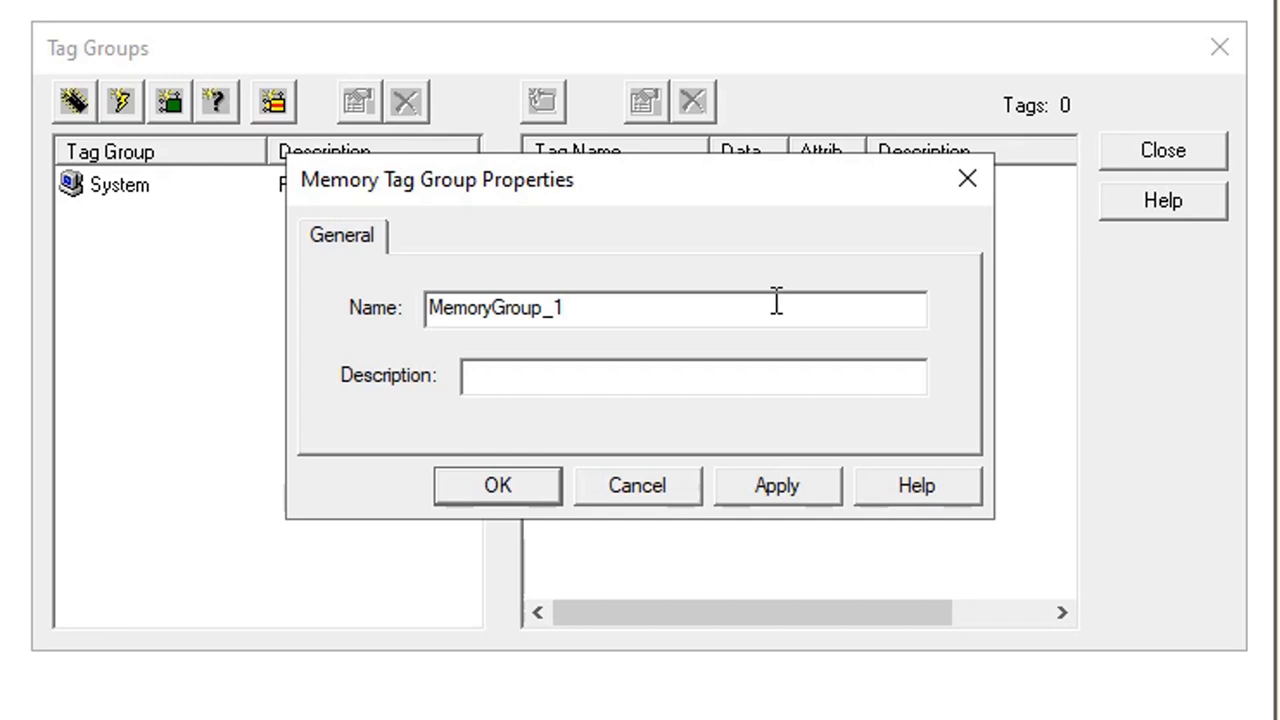
left_click(690, 378)
type("Memory")
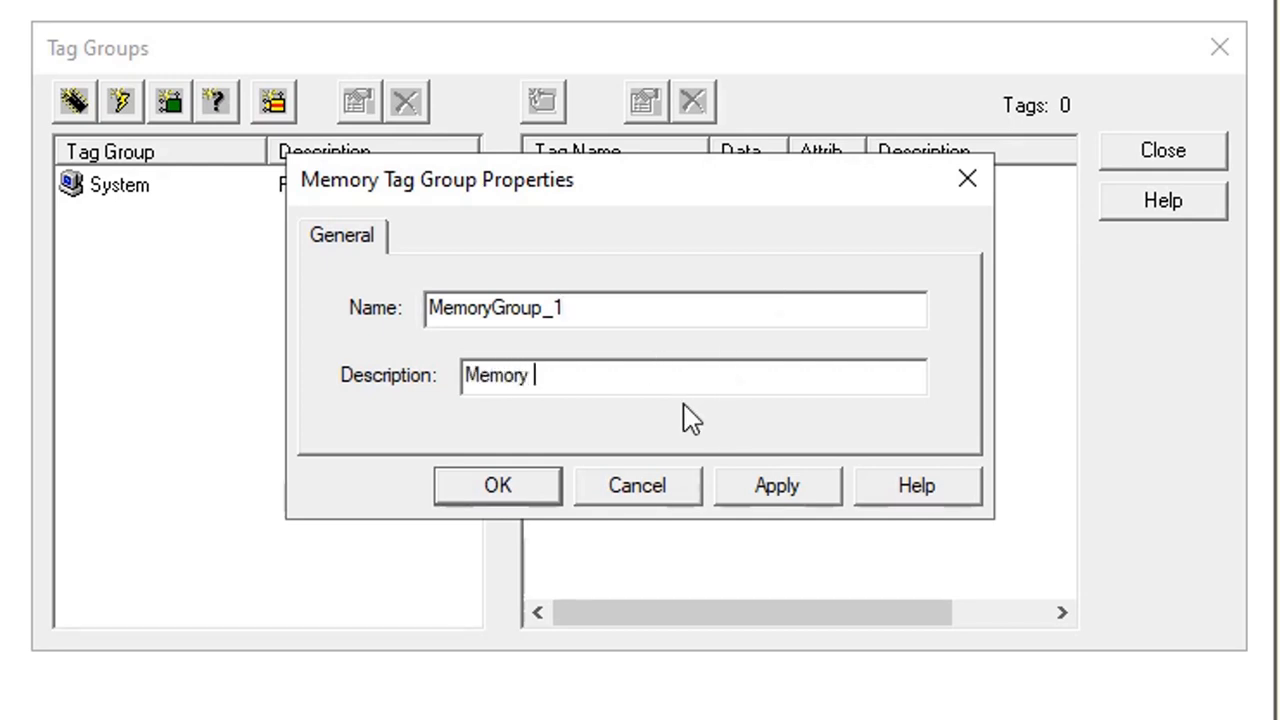
type(" Tag Group")
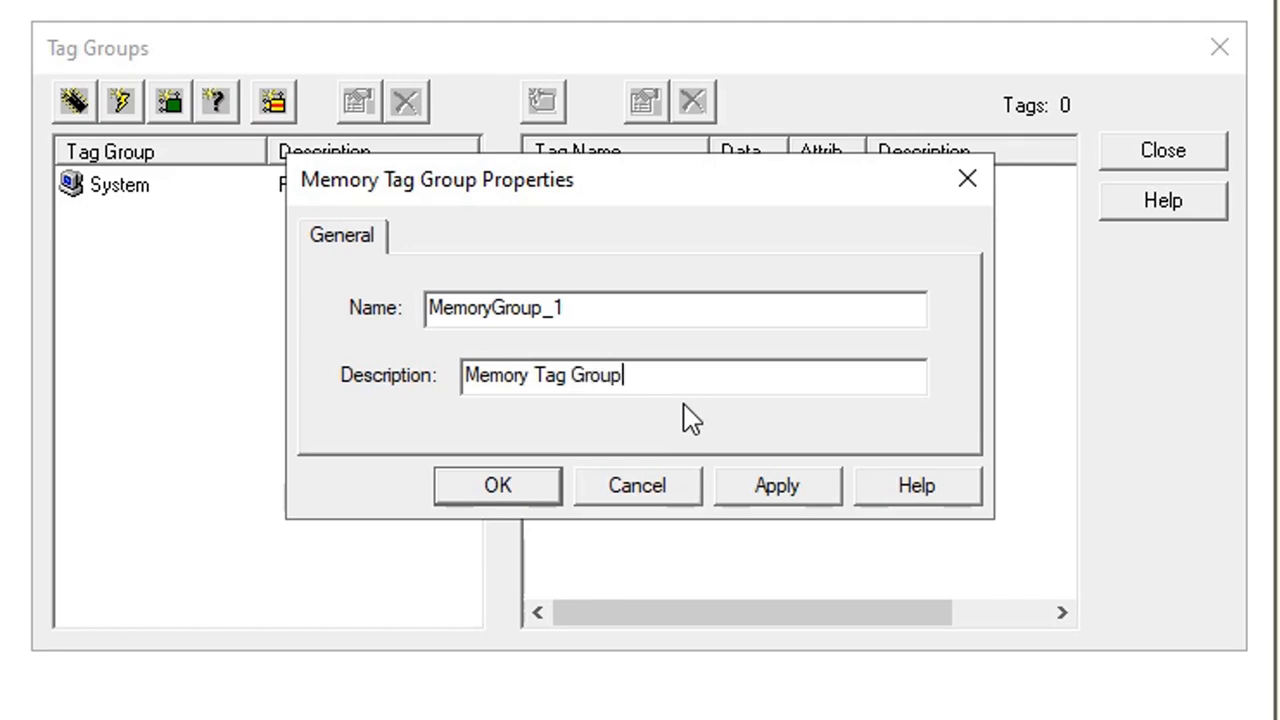
left_click(558, 490)
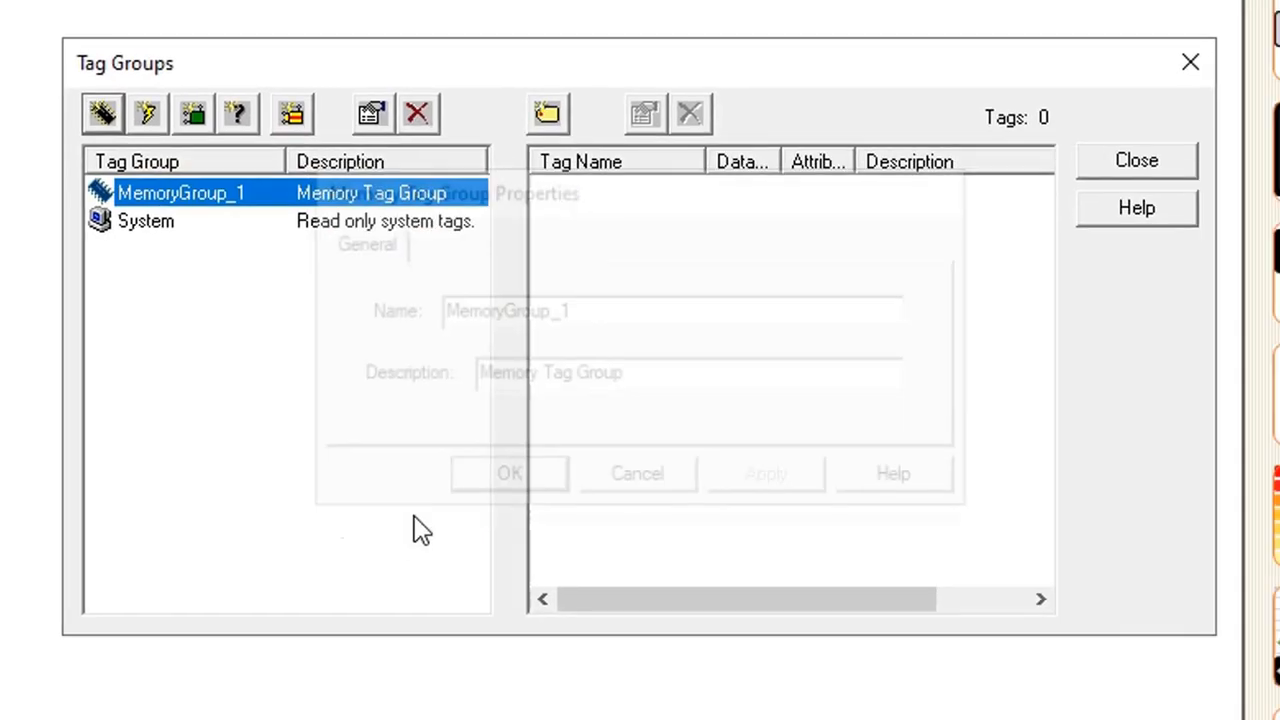
left_click(415, 356)
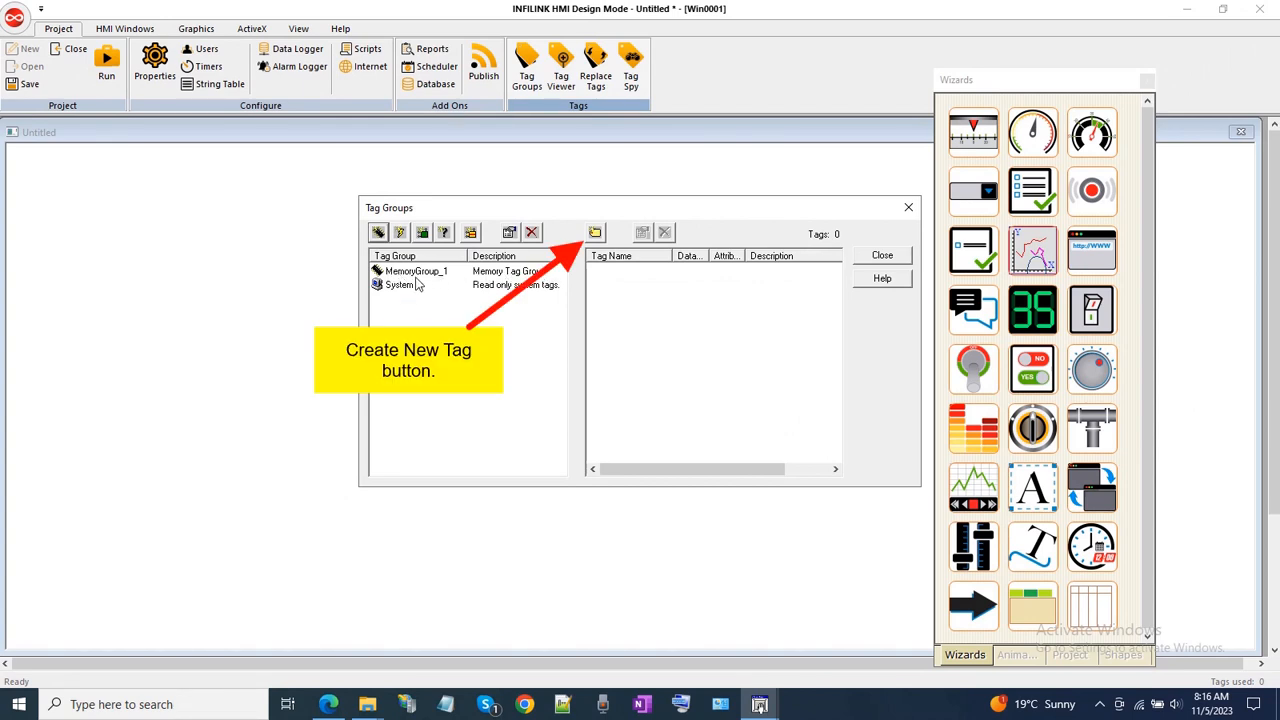
Add a new memory tag named Mem_Tag_1 to MemoryGroup_1, keeping the default settings
left_click(424, 278)
left_click(651, 320)
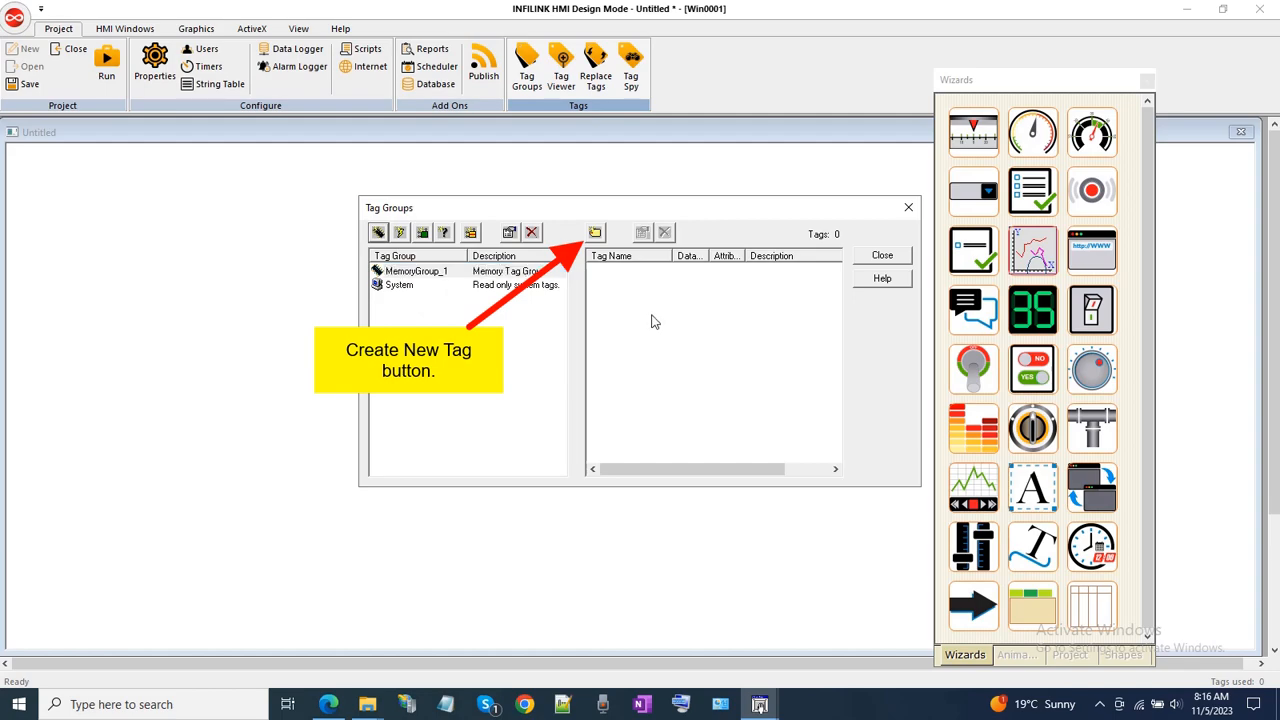
left_click(595, 233)
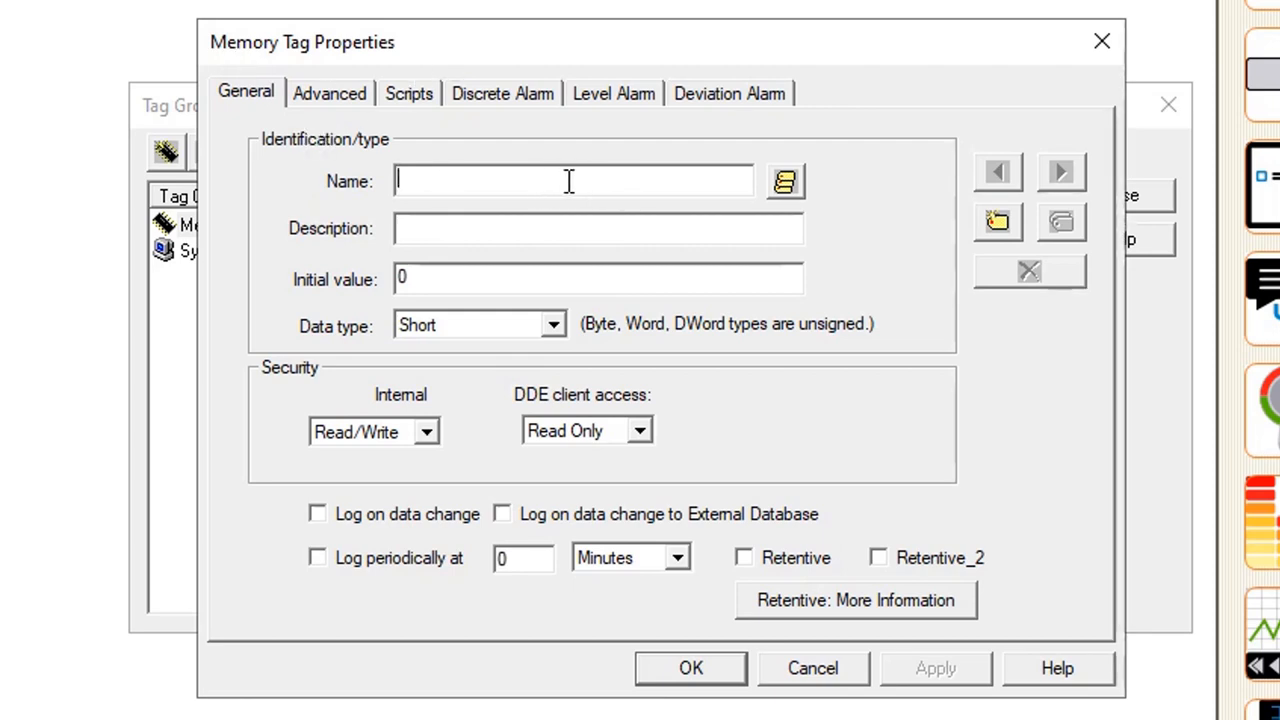
type("Mem")
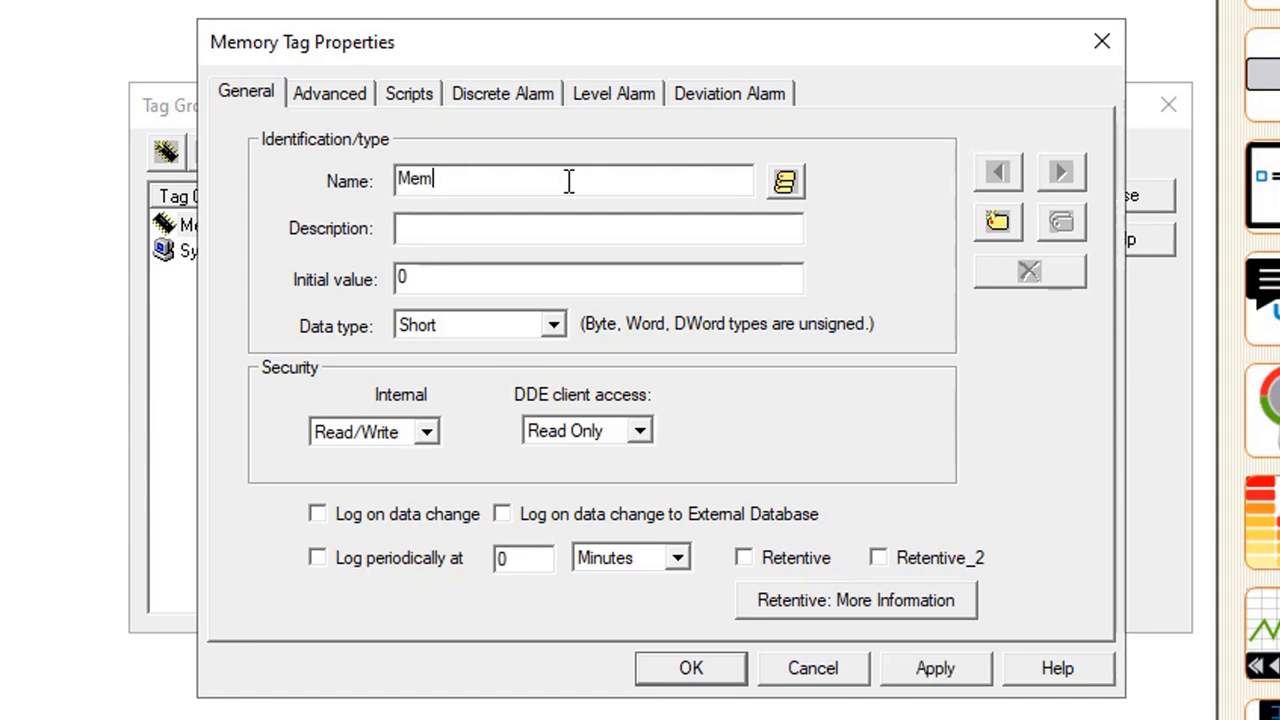
type("_Tag_1")
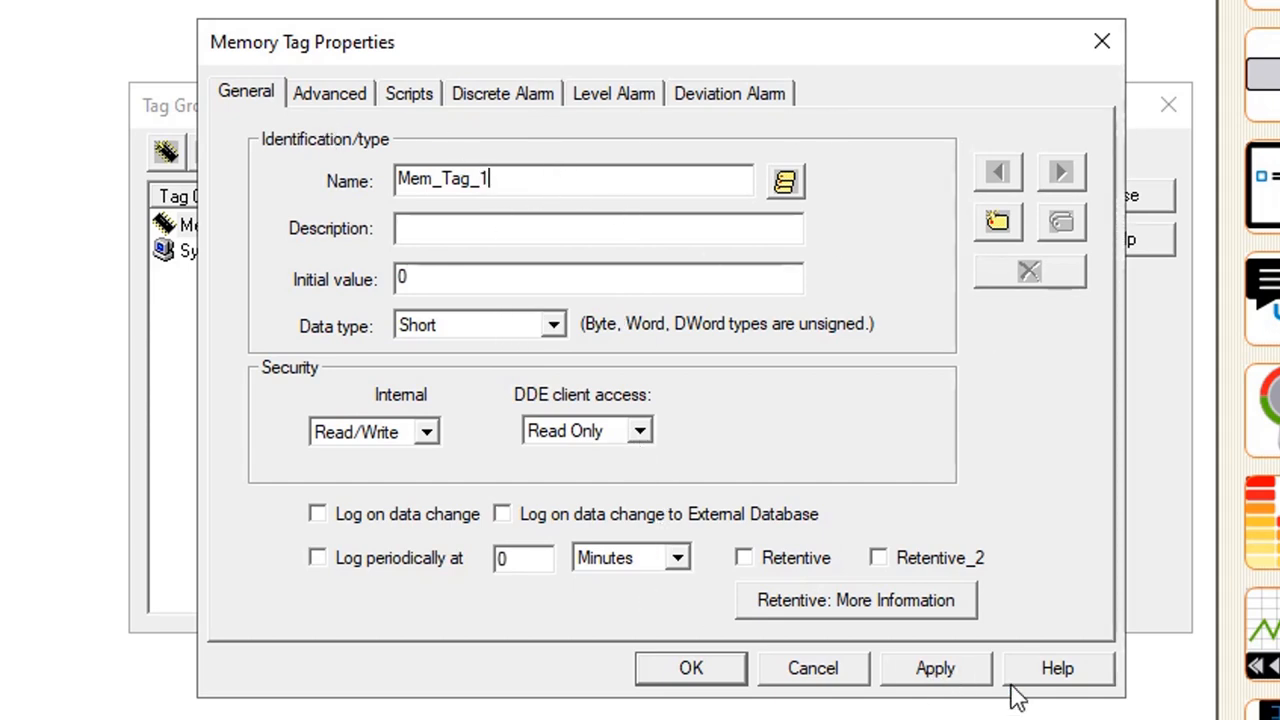
left_click(922, 677)
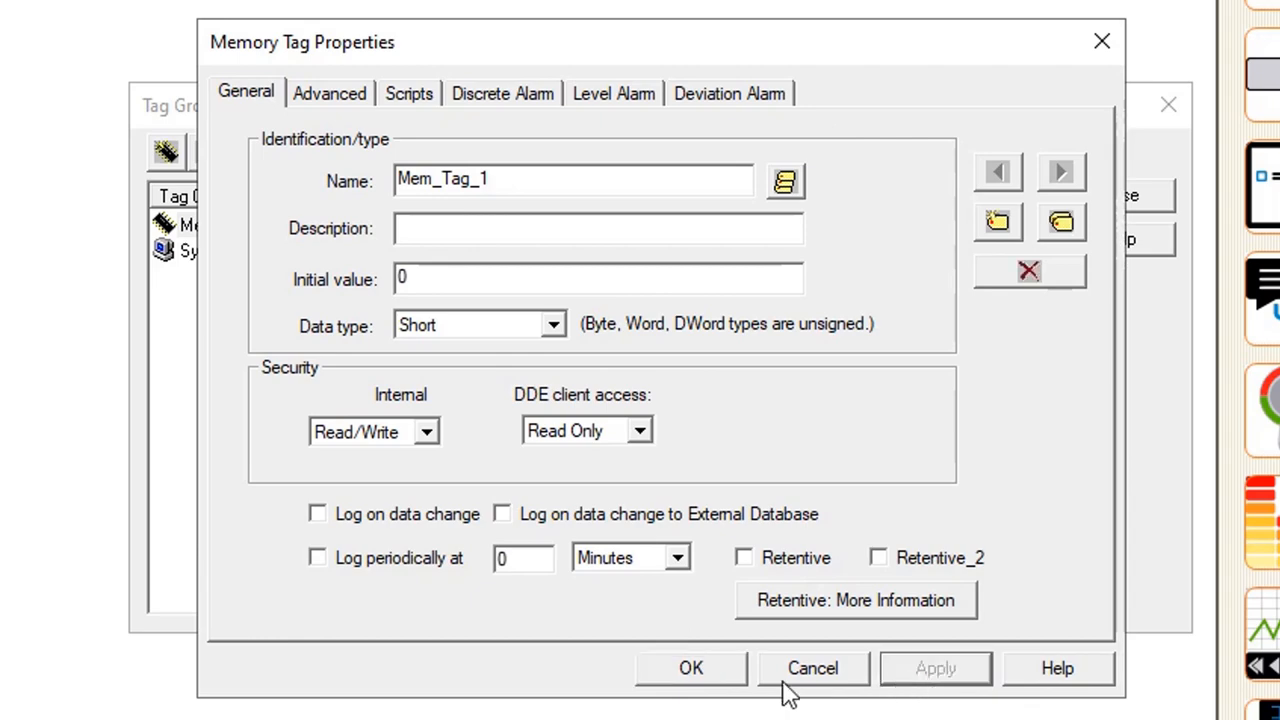
left_click(685, 682)
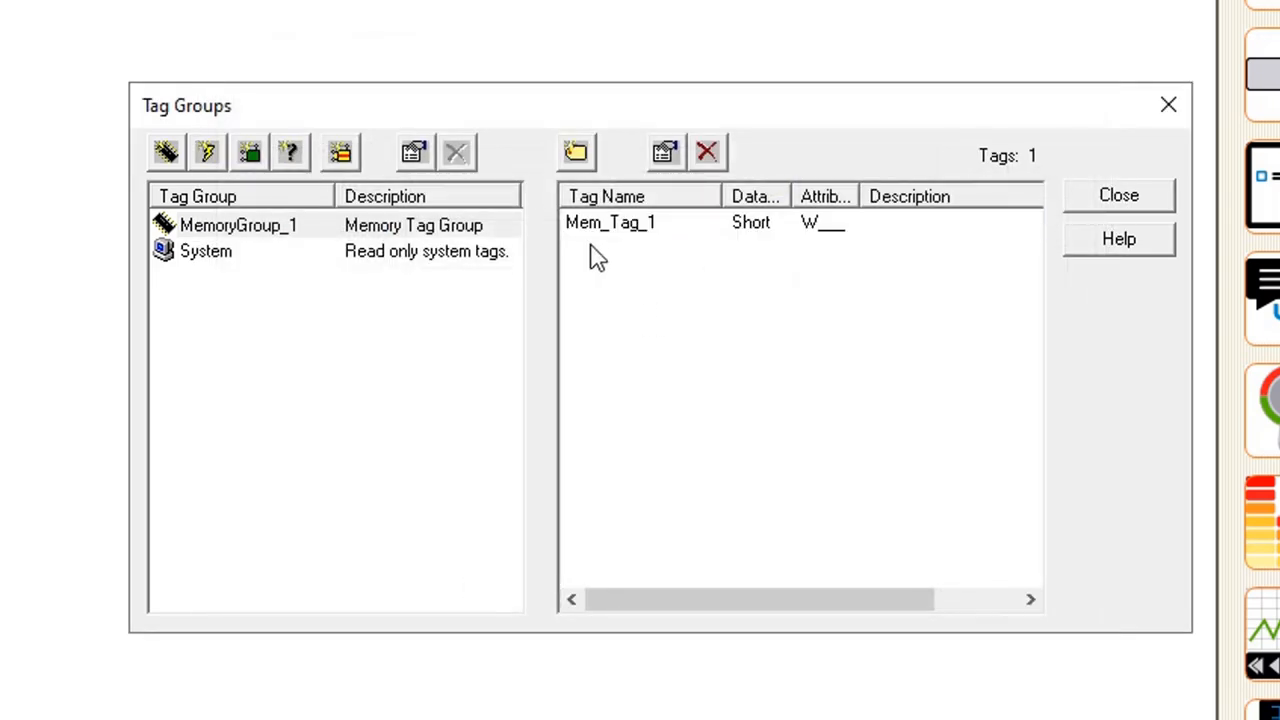
Add a second memory tag named MemTag_2 with the data type Long to MemoryGroup_1
left_click(578, 153)
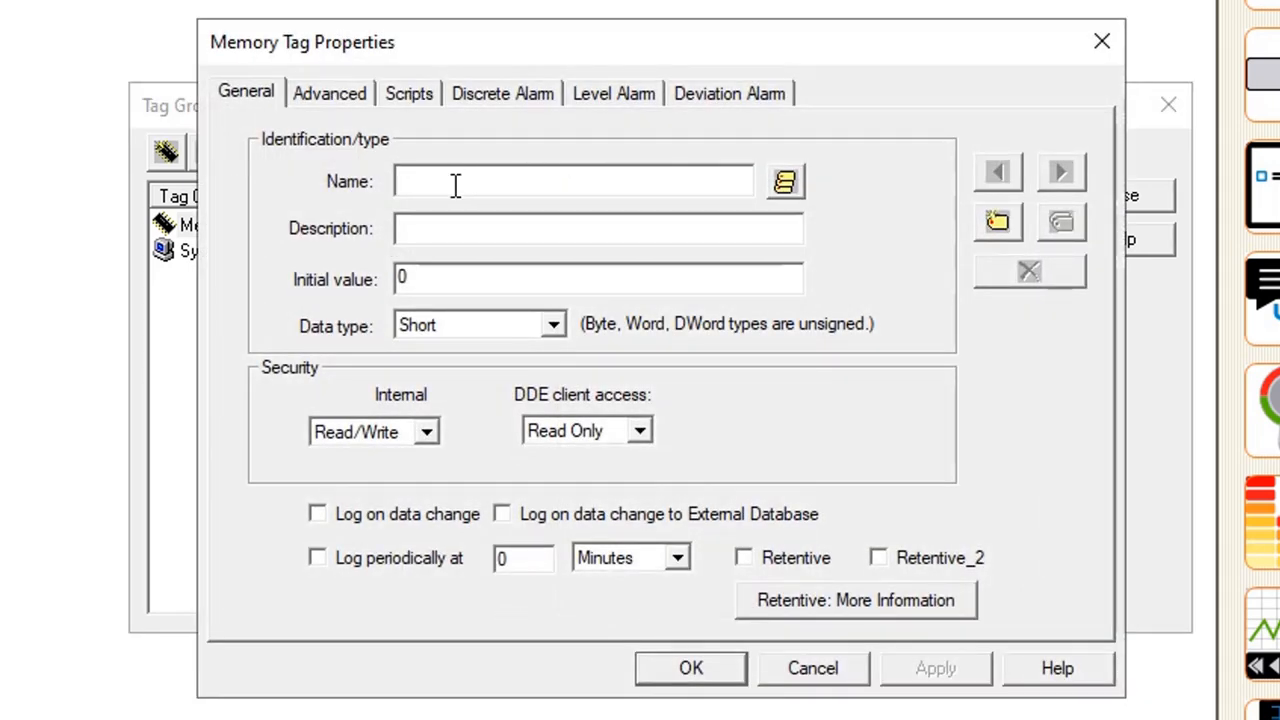
type("MemTag_2")
left_click(553, 326)
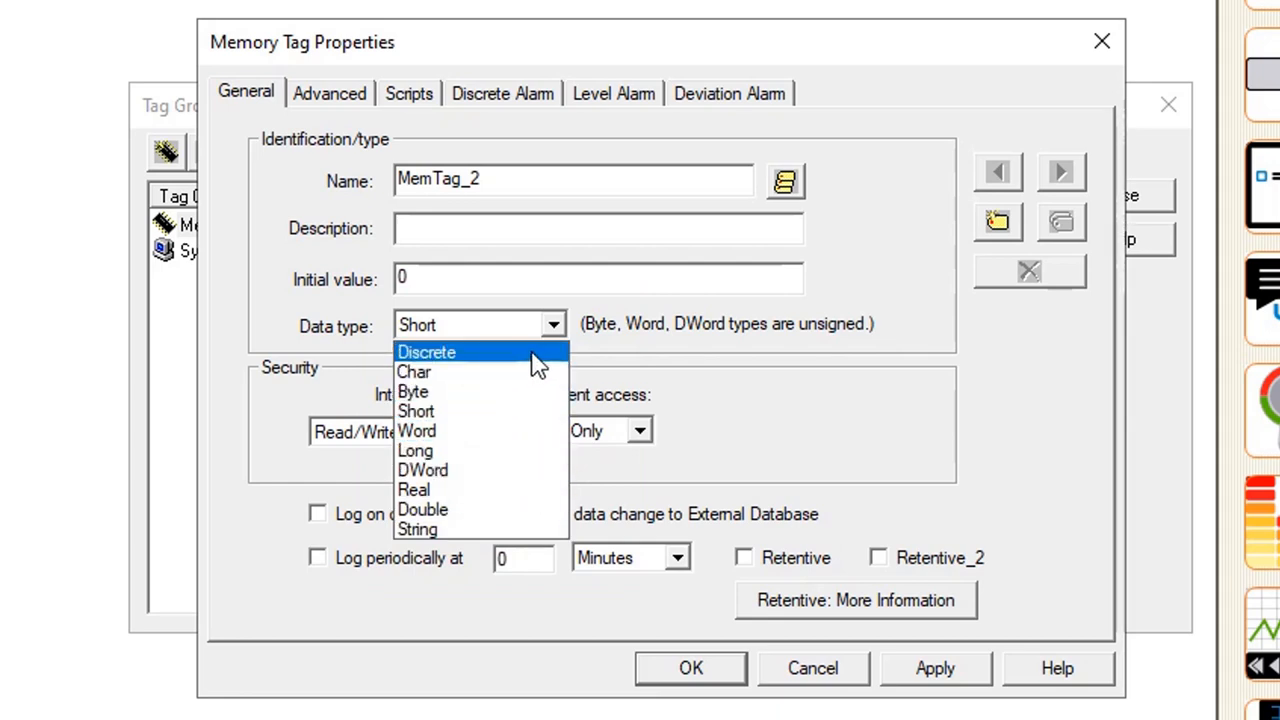
left_click(447, 451)
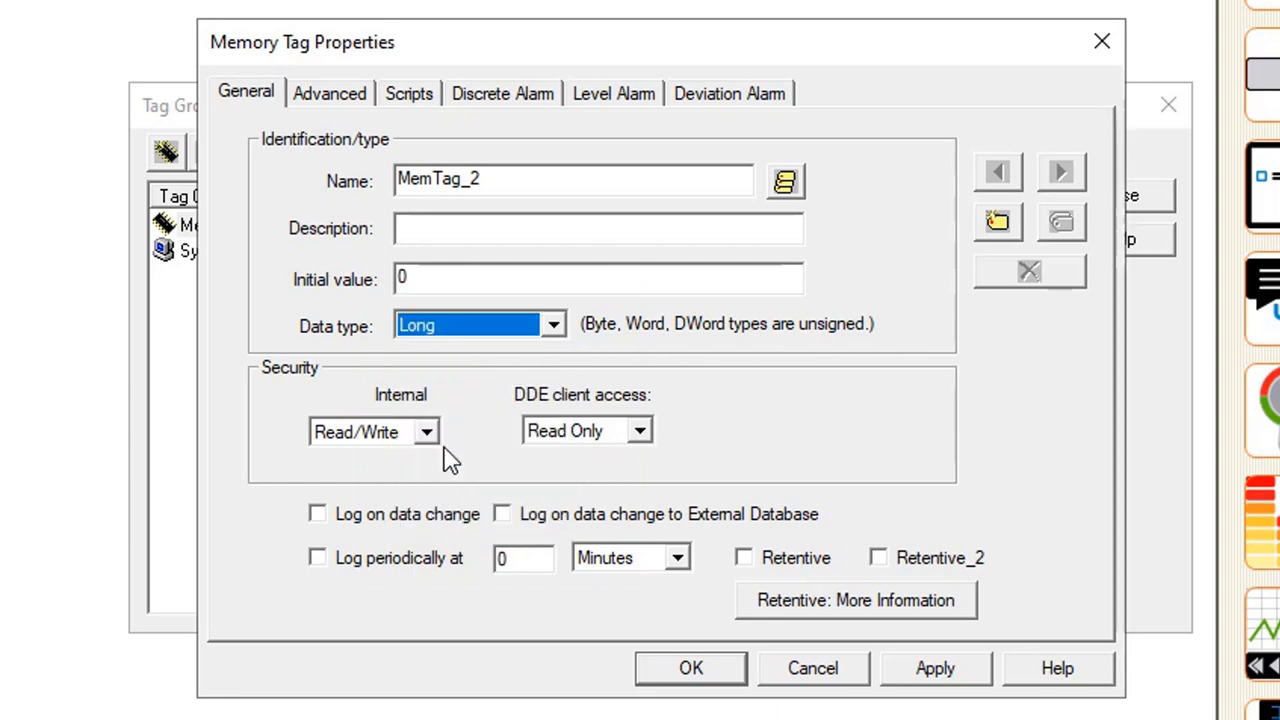
left_click(690, 671)
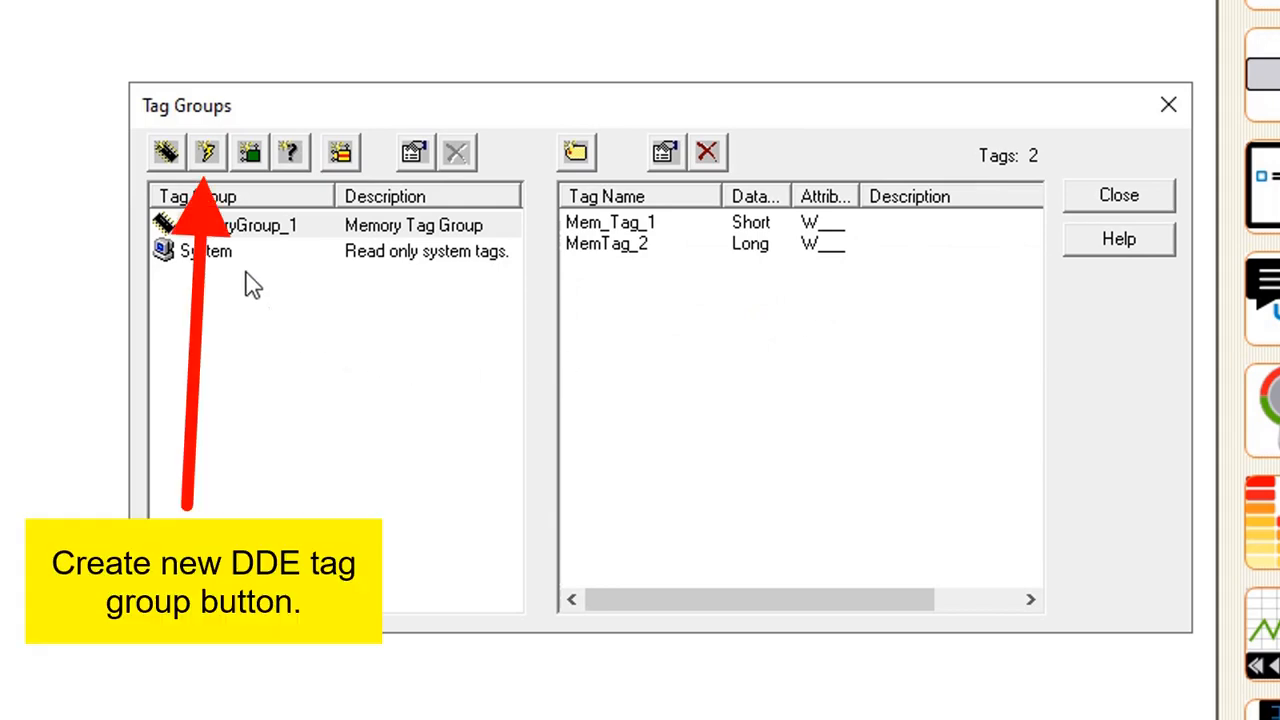
Start a new DDE tag group named DDE_Group_1 with MyDdeServer as its server name
left_click(209, 160)
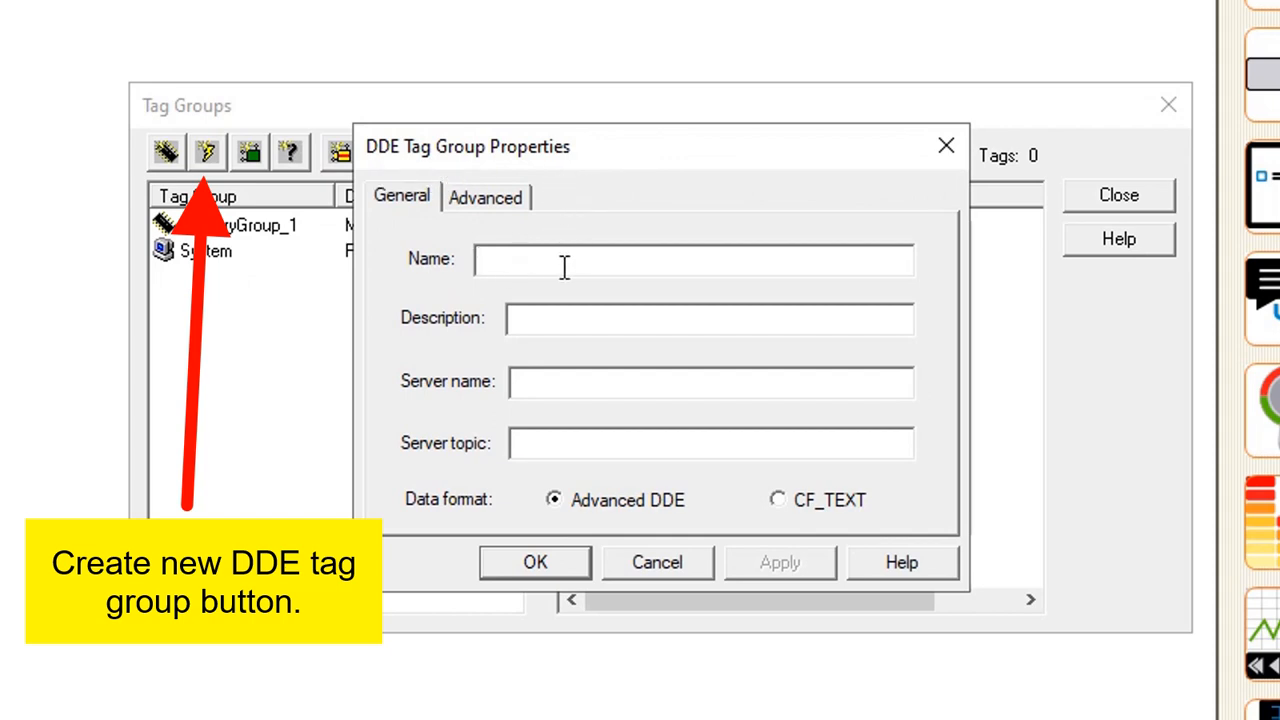
type("DDE")
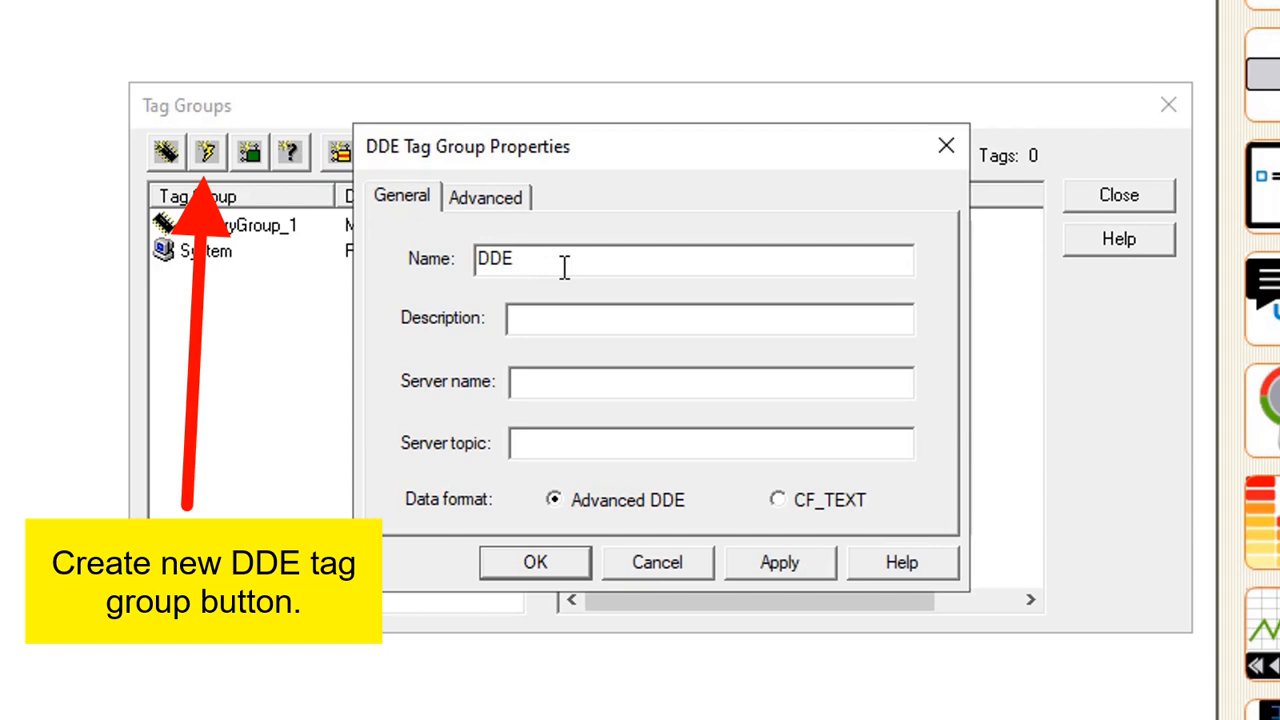
type("_Group_1")
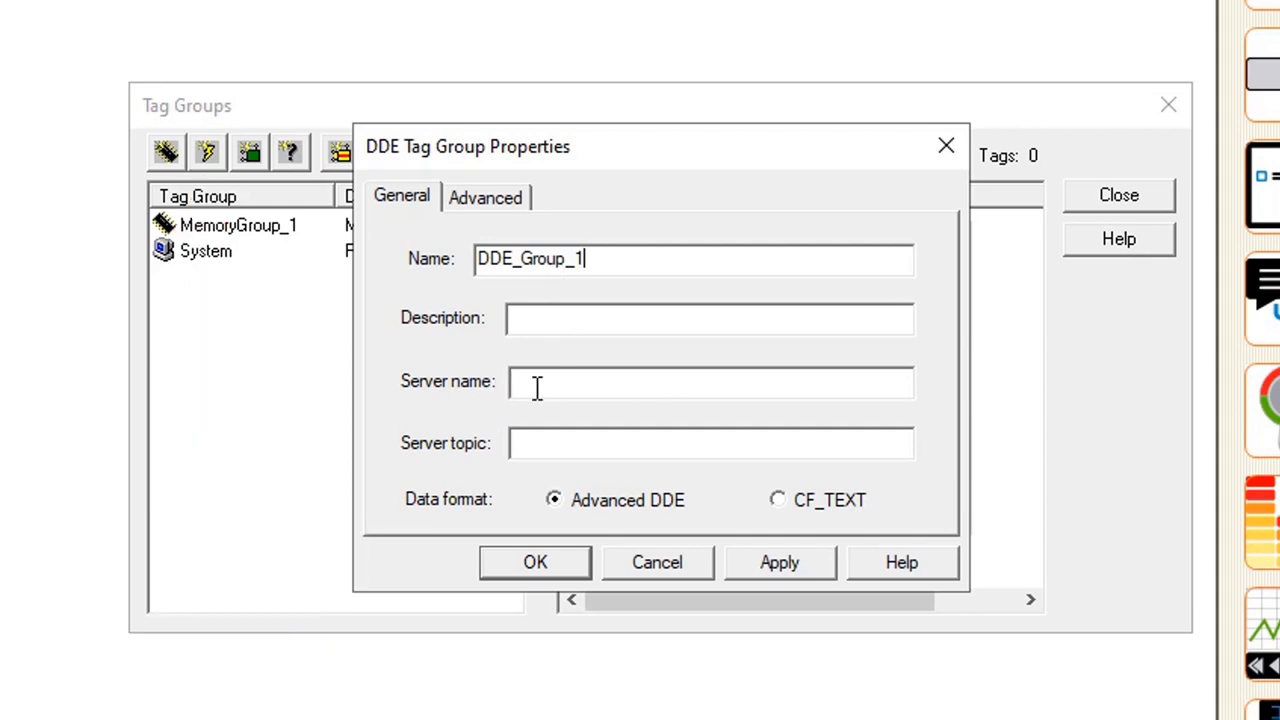
left_click(616, 406)
type("MYDD")
key("BackSpace")
key("BackSpace")
key("BackSpace")
type("yDdeServer")
Set the server topic to Topic_1 and the data format to CF_TEXT, check the advanced settings, and create the DDE group
left_click(726, 447)
type("Topic")
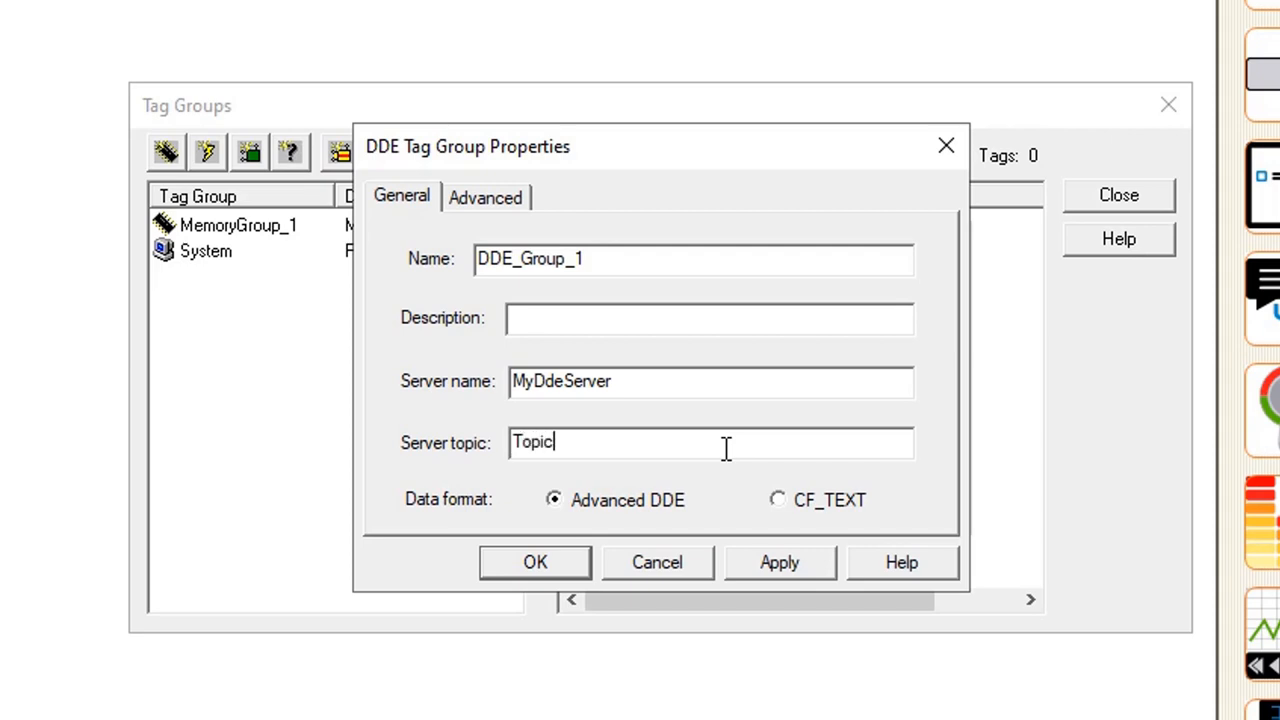
type("_1")
left_click(853, 514)
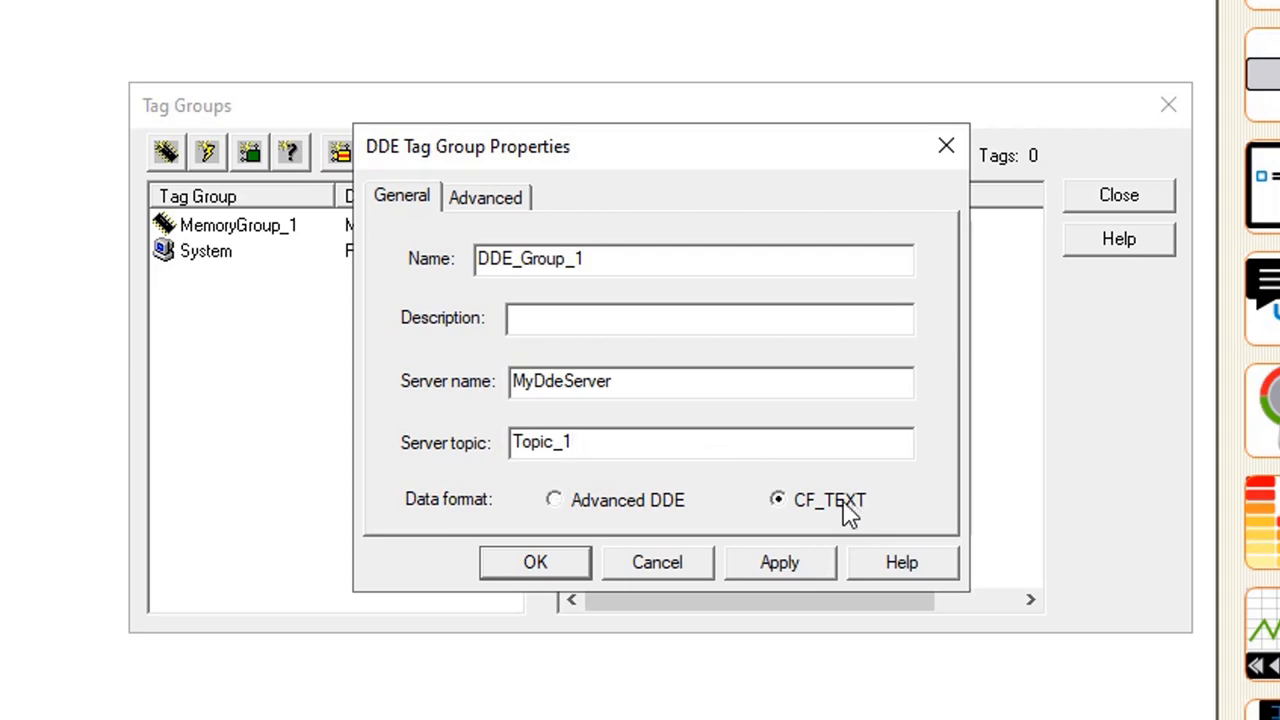
left_click(516, 200)
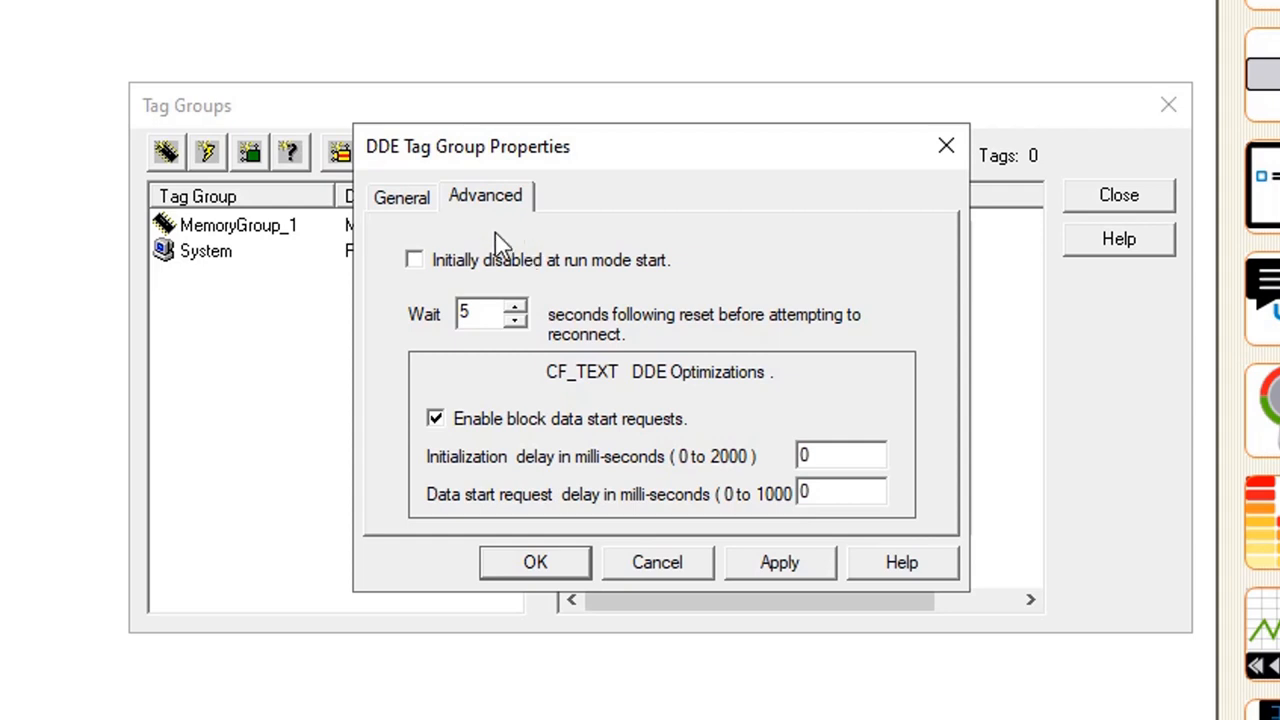
left_click(418, 202)
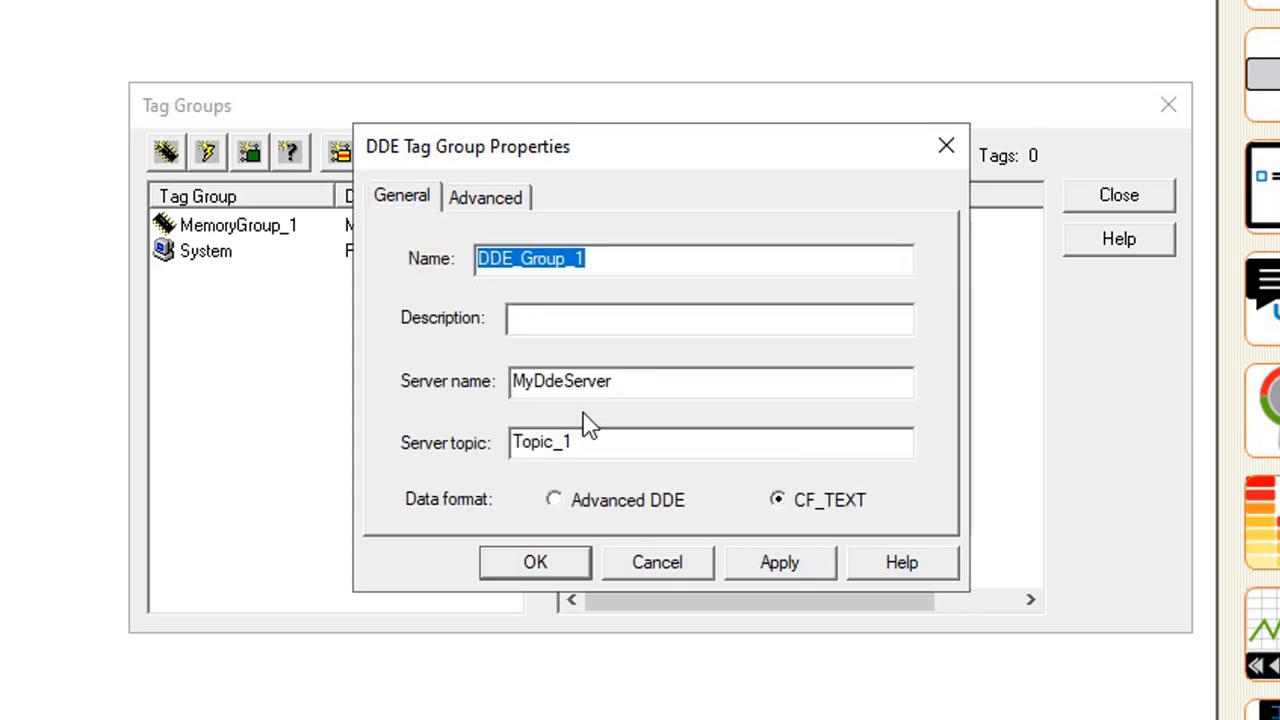
left_click(534, 568)
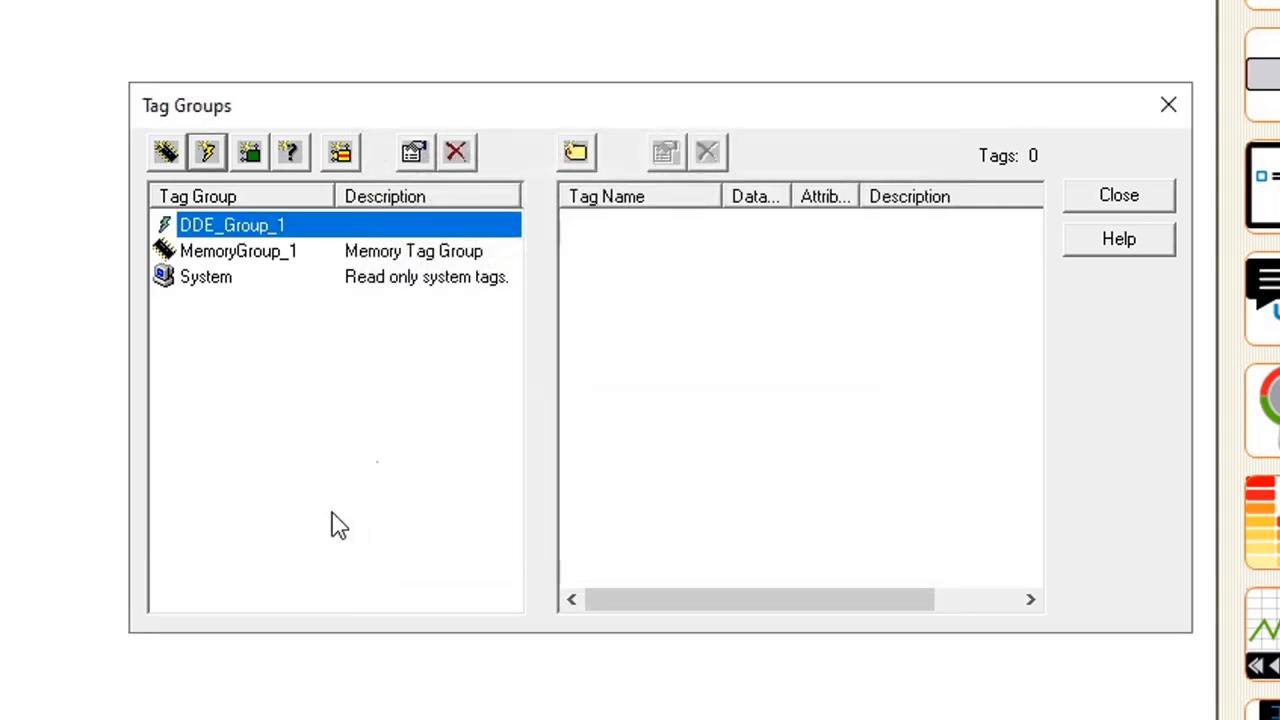
left_click(330, 415)
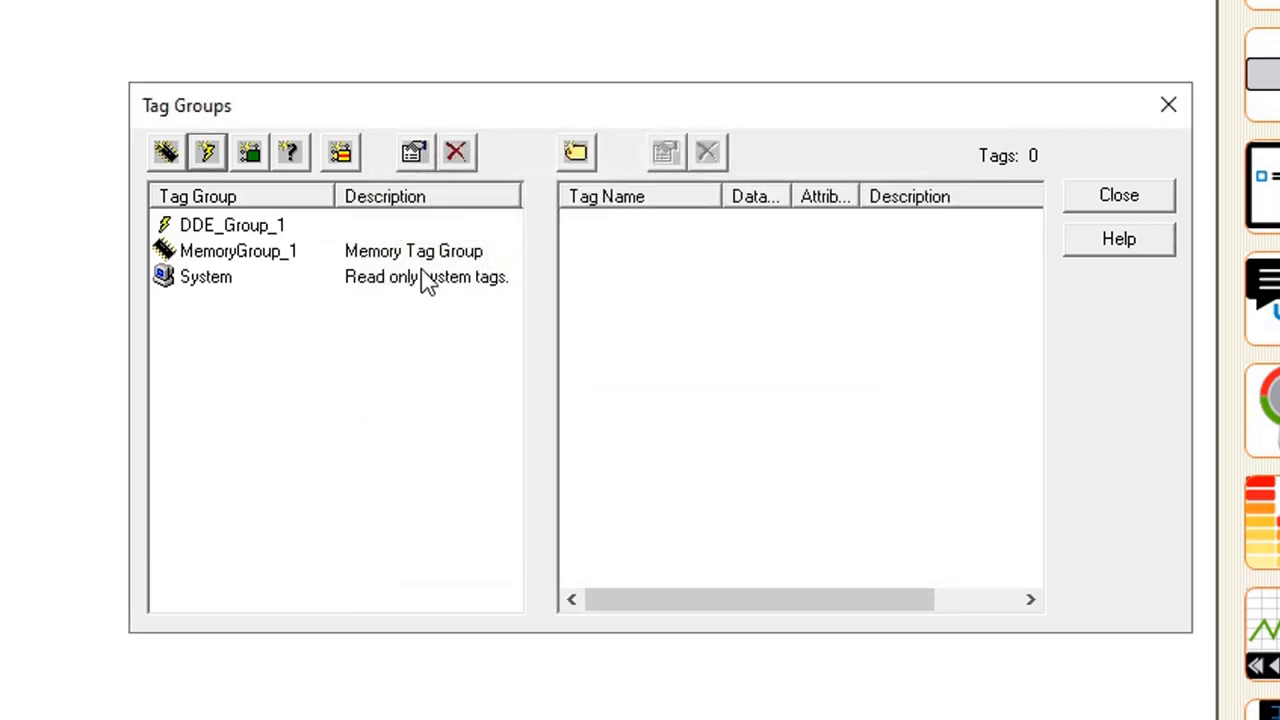
Start a new tag in DDE_Group_1 and name it Dde_Tag_1
left_click(283, 228)
left_click(612, 245)
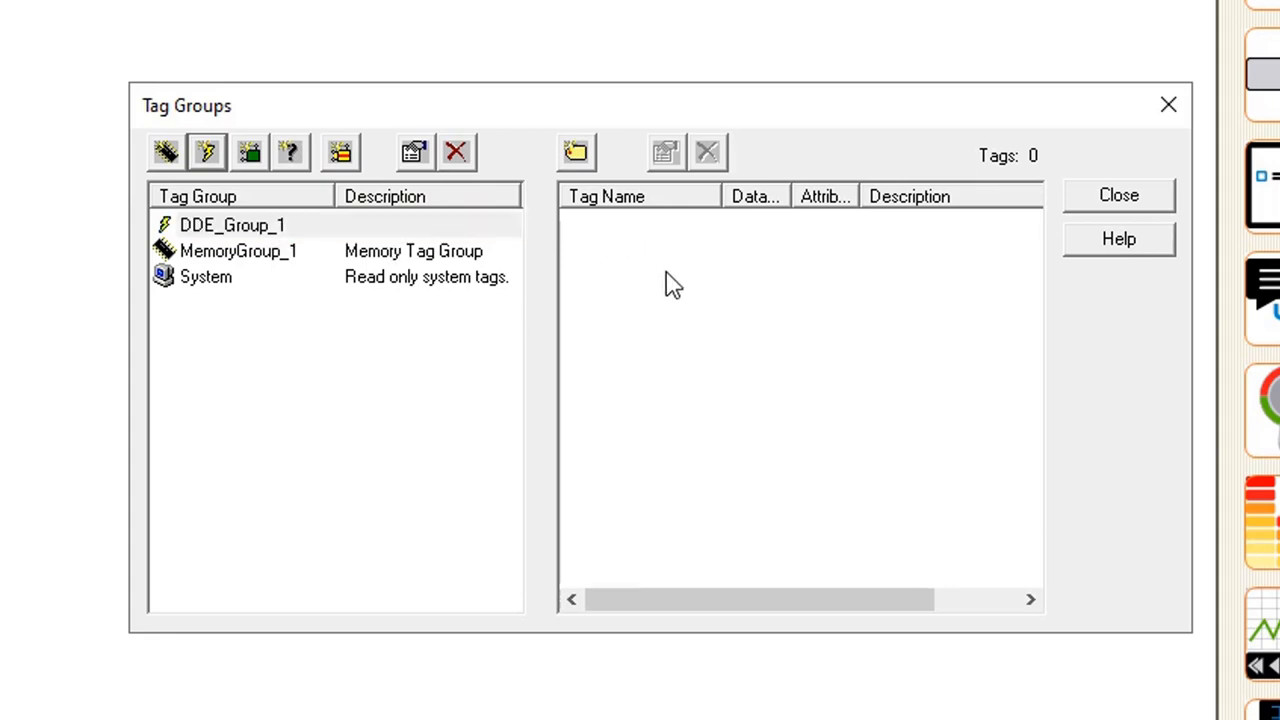
left_click(426, 224)
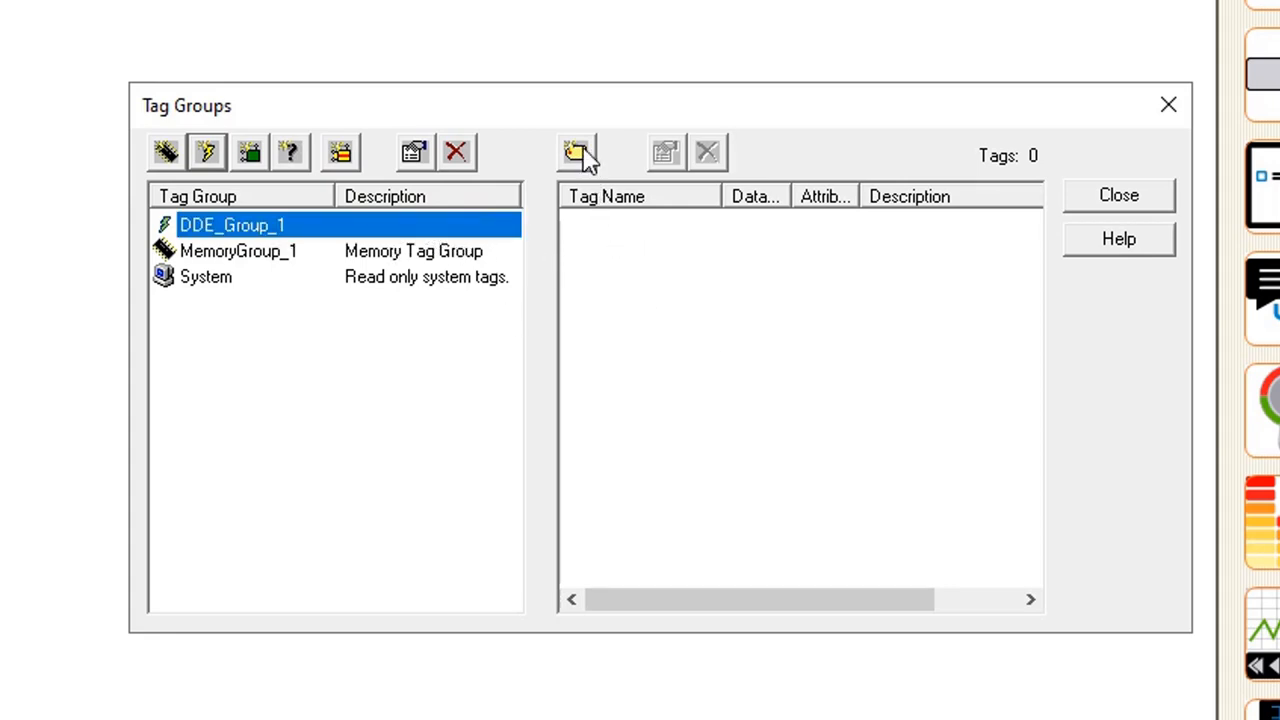
left_click(578, 152)
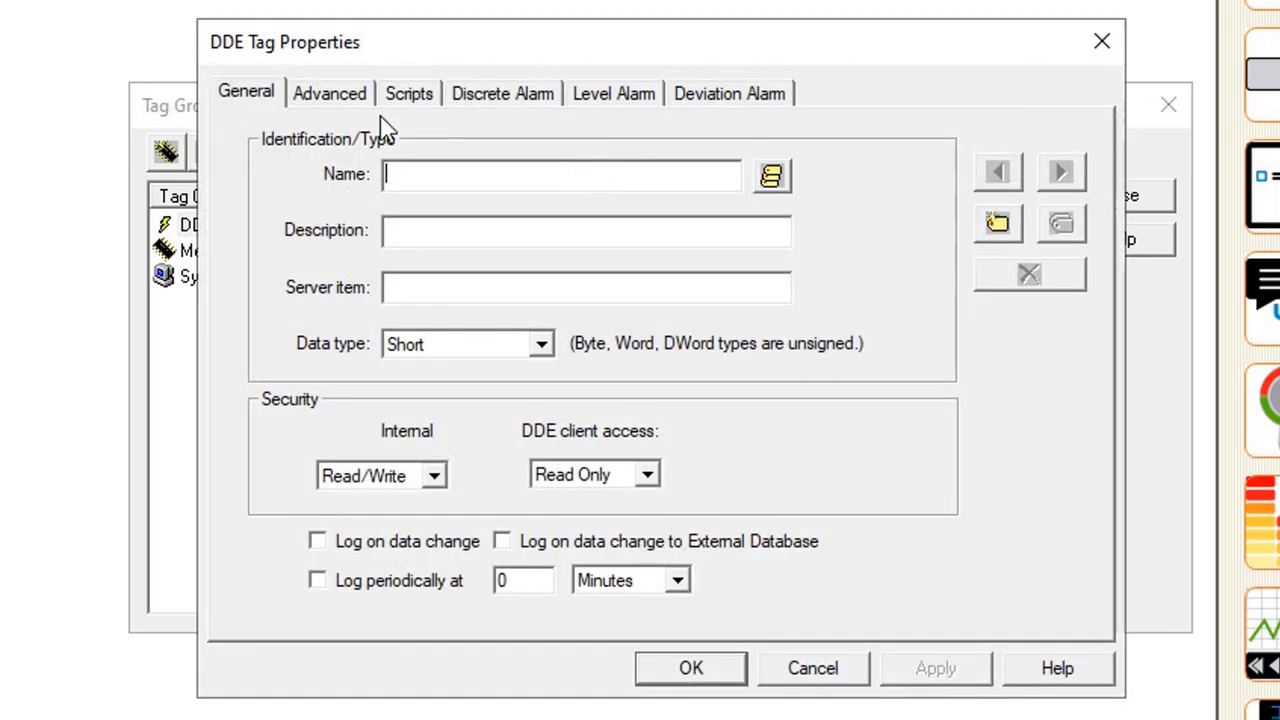
left_click(467, 180)
type("Dde_")
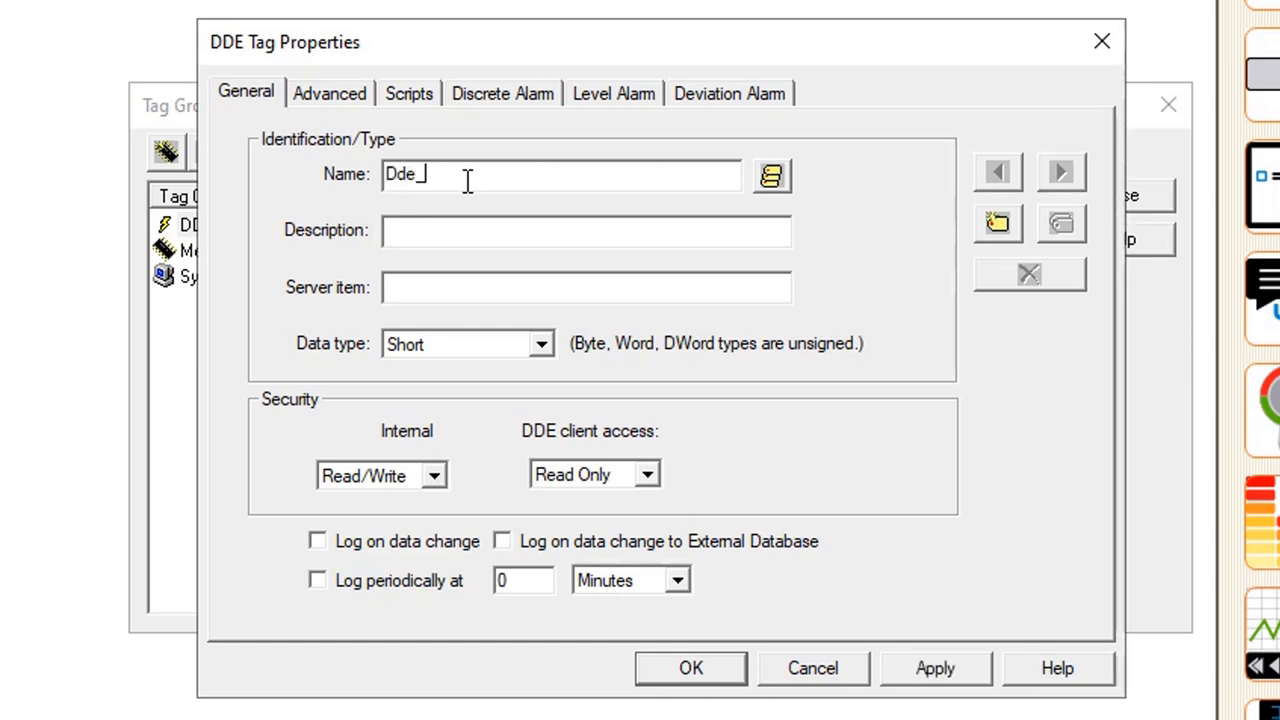
type("Tag_1")
Set the DDE tag's server item to ServerTag_1 and its data type to Real
left_click(458, 290)
type("Server")
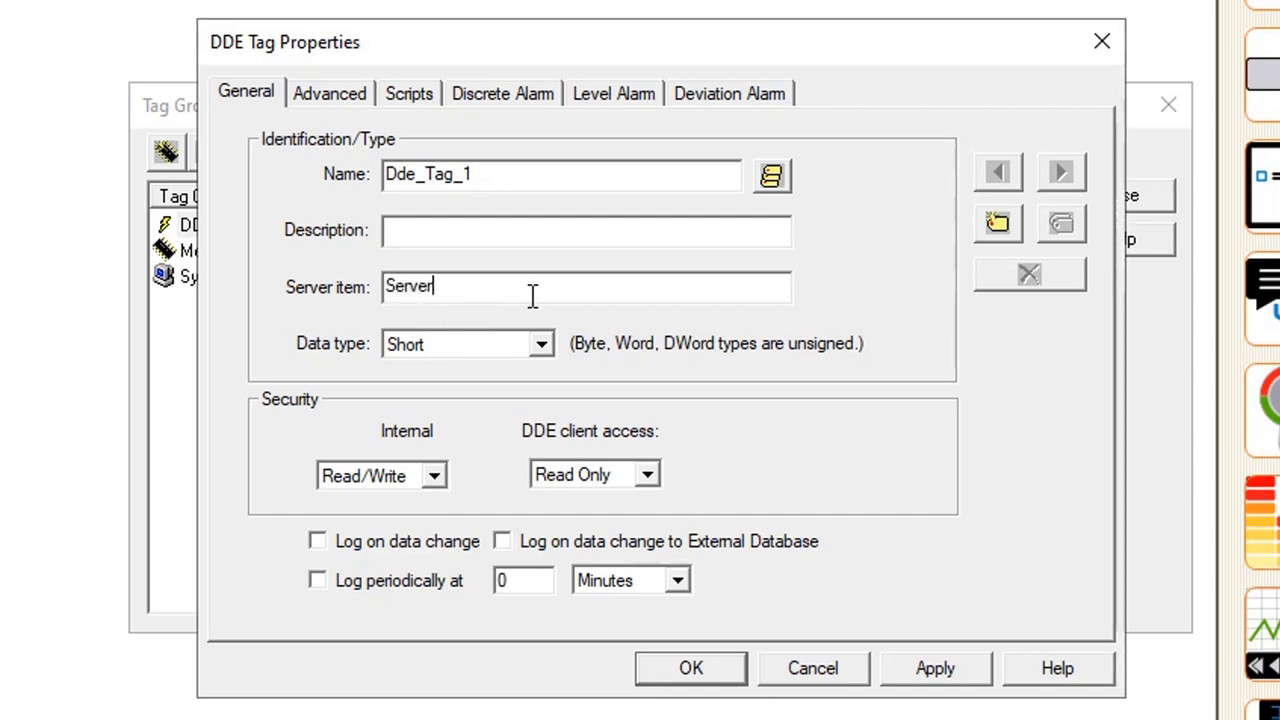
type("Tag_1")
left_click(546, 346)
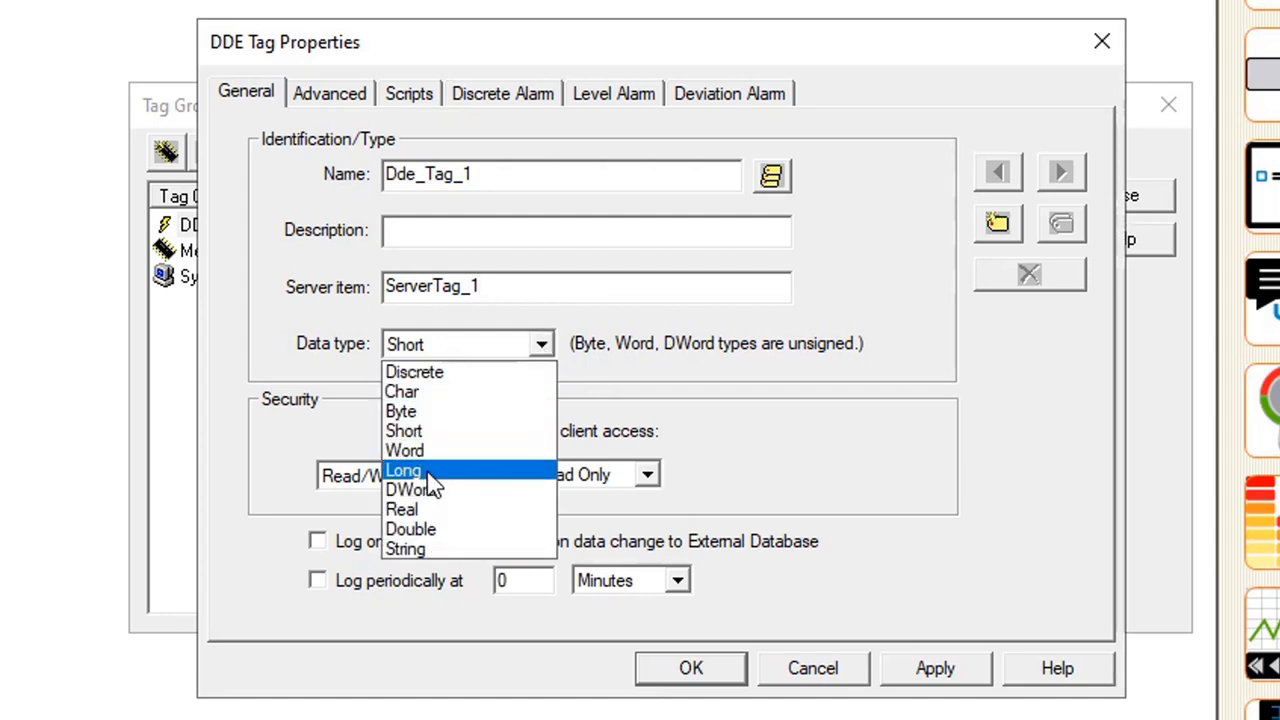
left_click(435, 507)
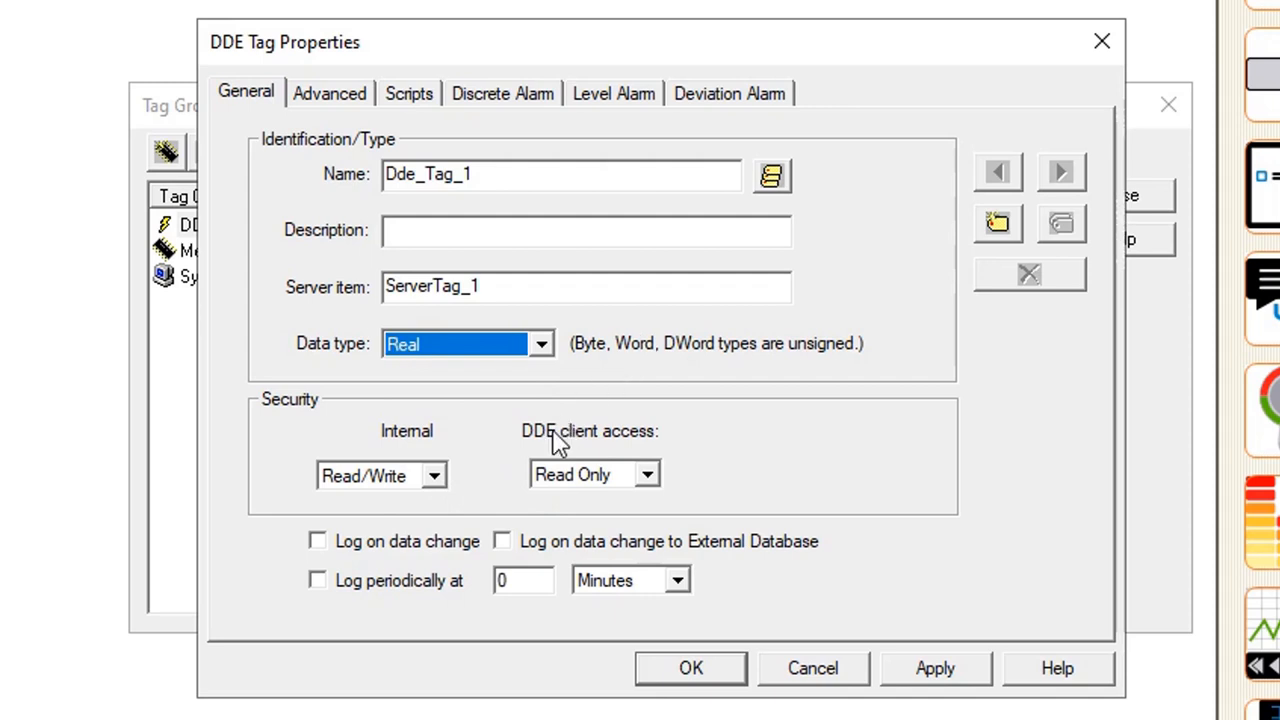
Set the tag's DDE client access to Read/Write and save the tag
left_click(648, 476)
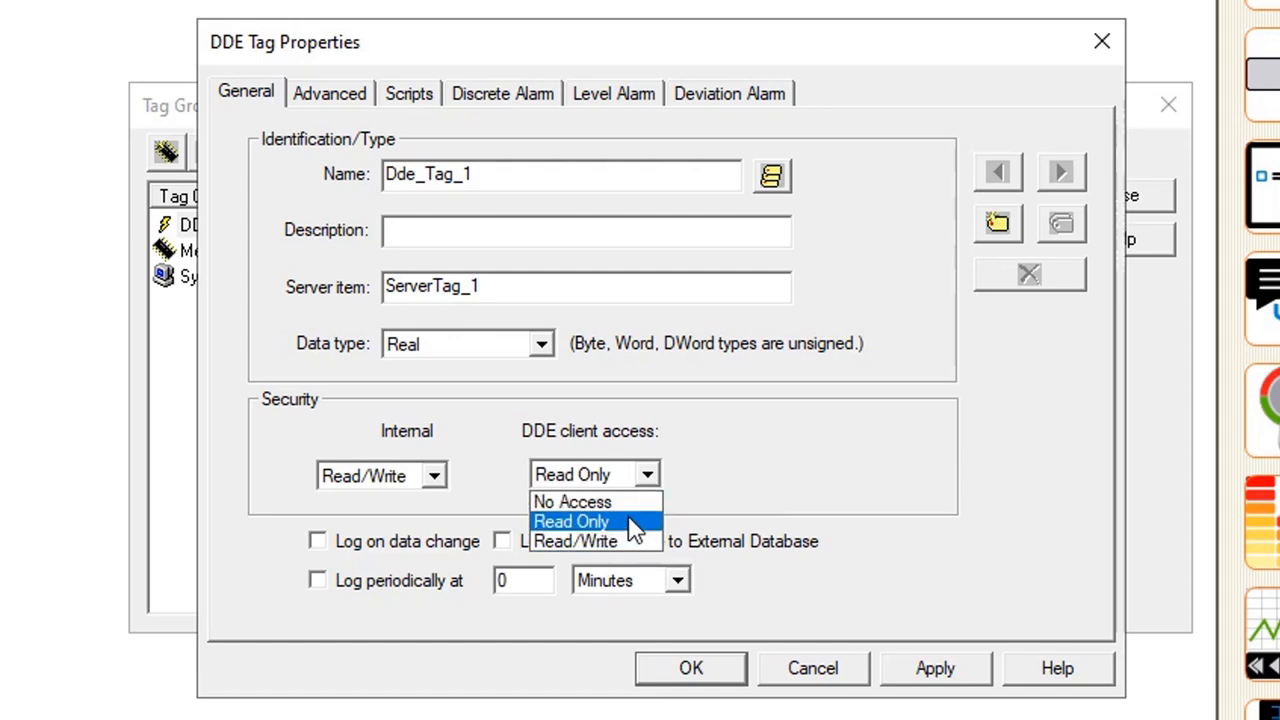
left_click(618, 541)
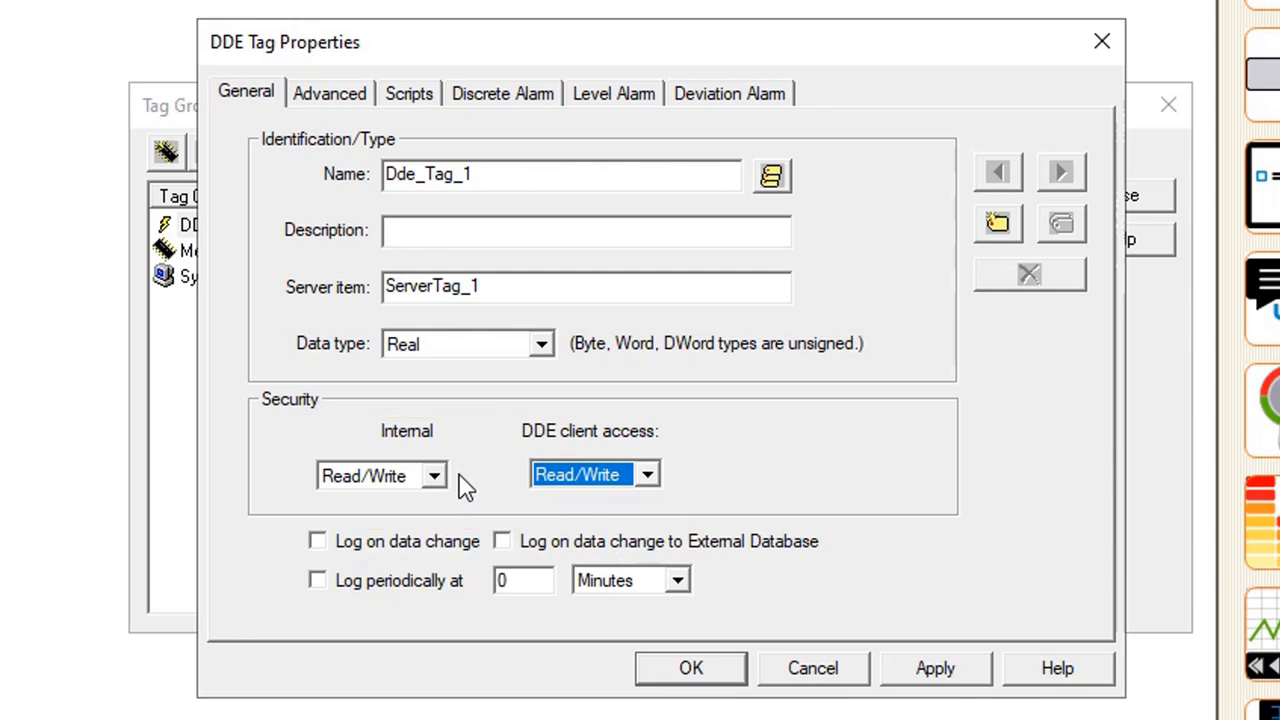
left_click(935, 670)
left_click(714, 674)
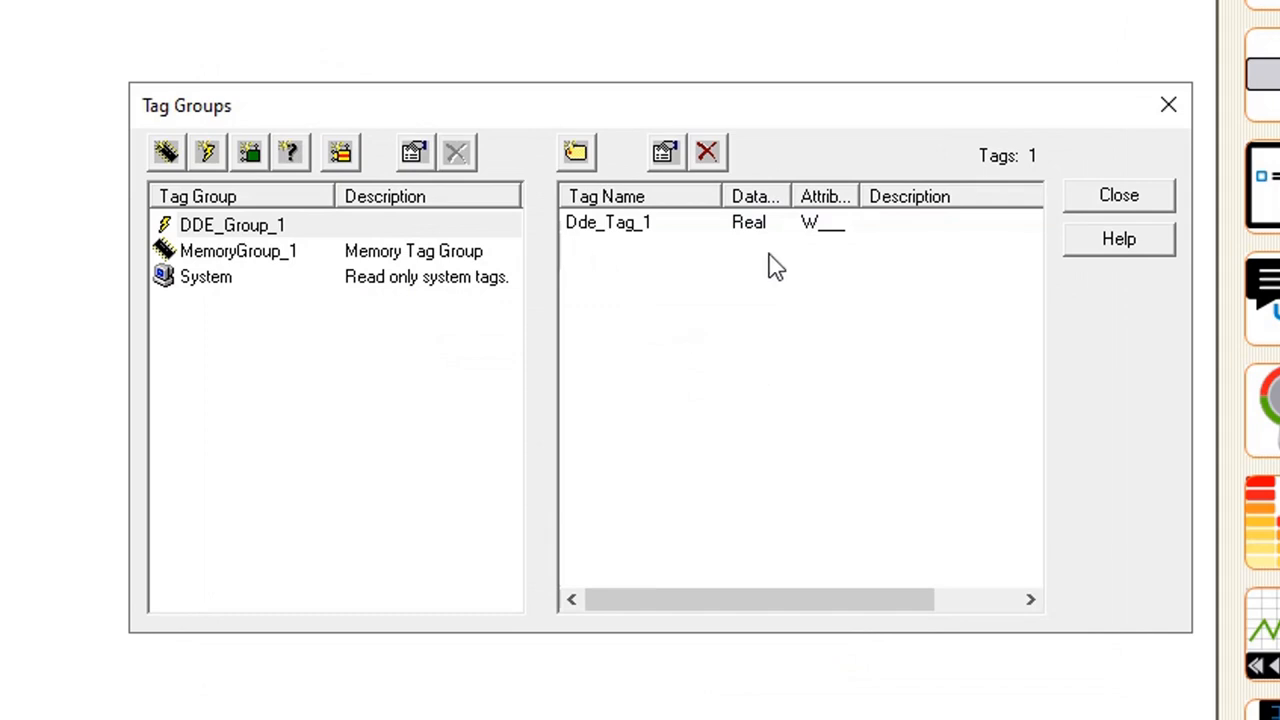
Start a new OPC tag group named OPC_Group_1 with the description OPC_Tag_Group_1
left_click(250, 158)
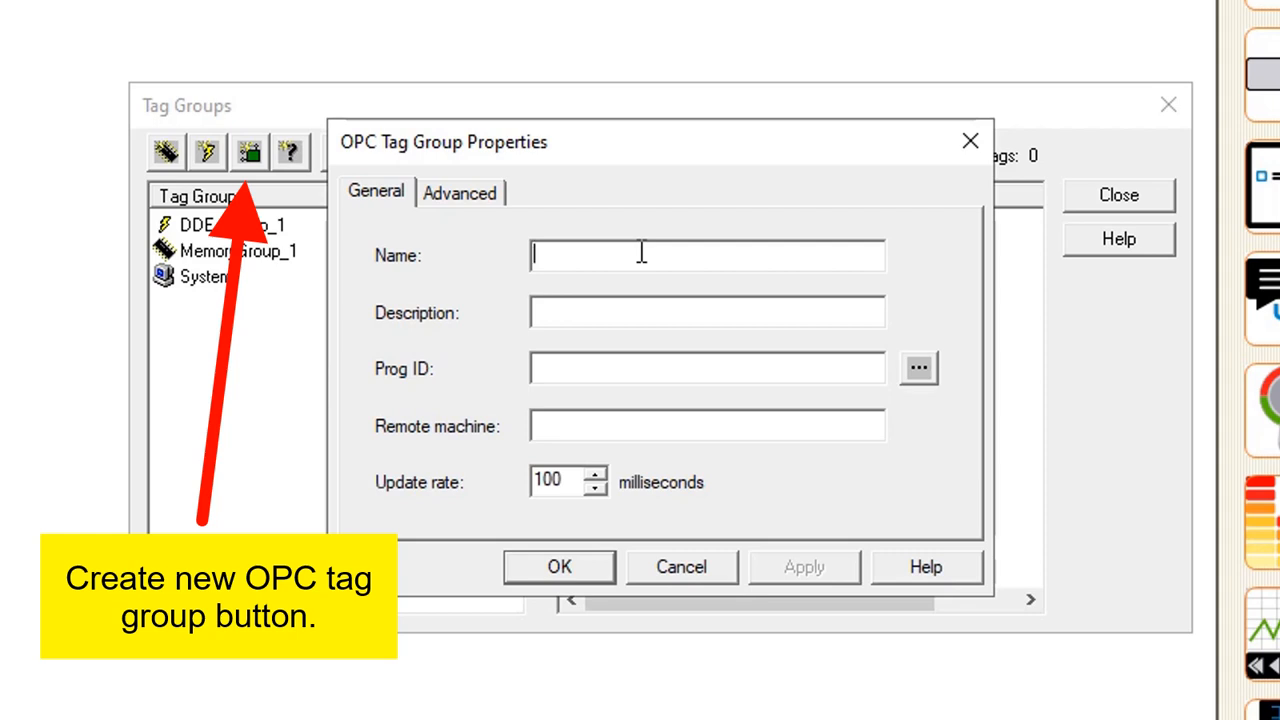
type("OPC_G")
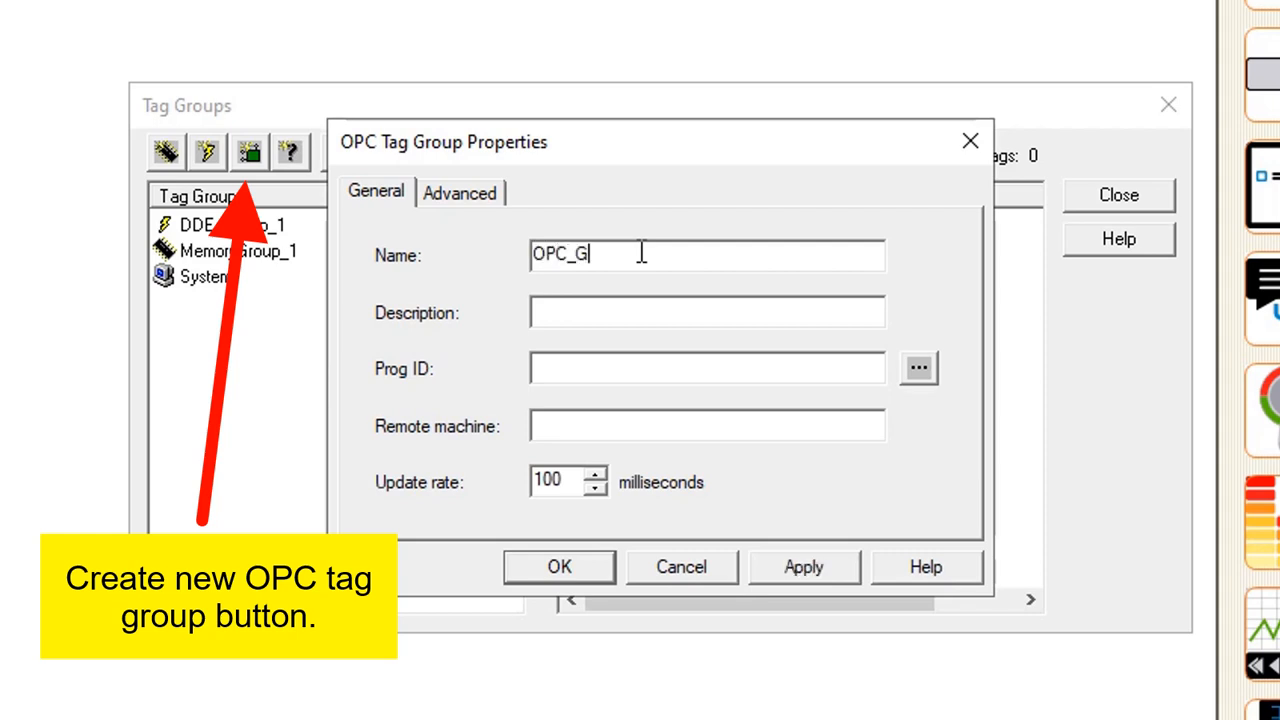
type("roup_")
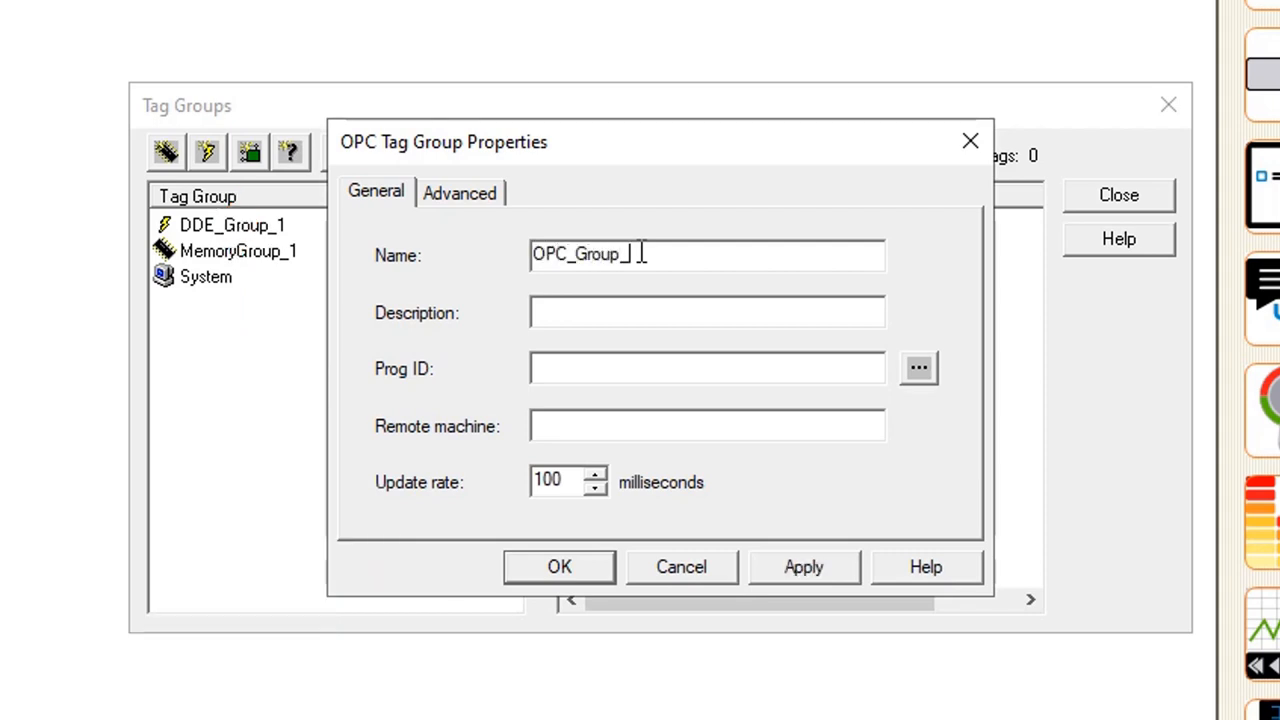
type("1")
left_click(656, 314)
type("OPC_Tag_Gr")
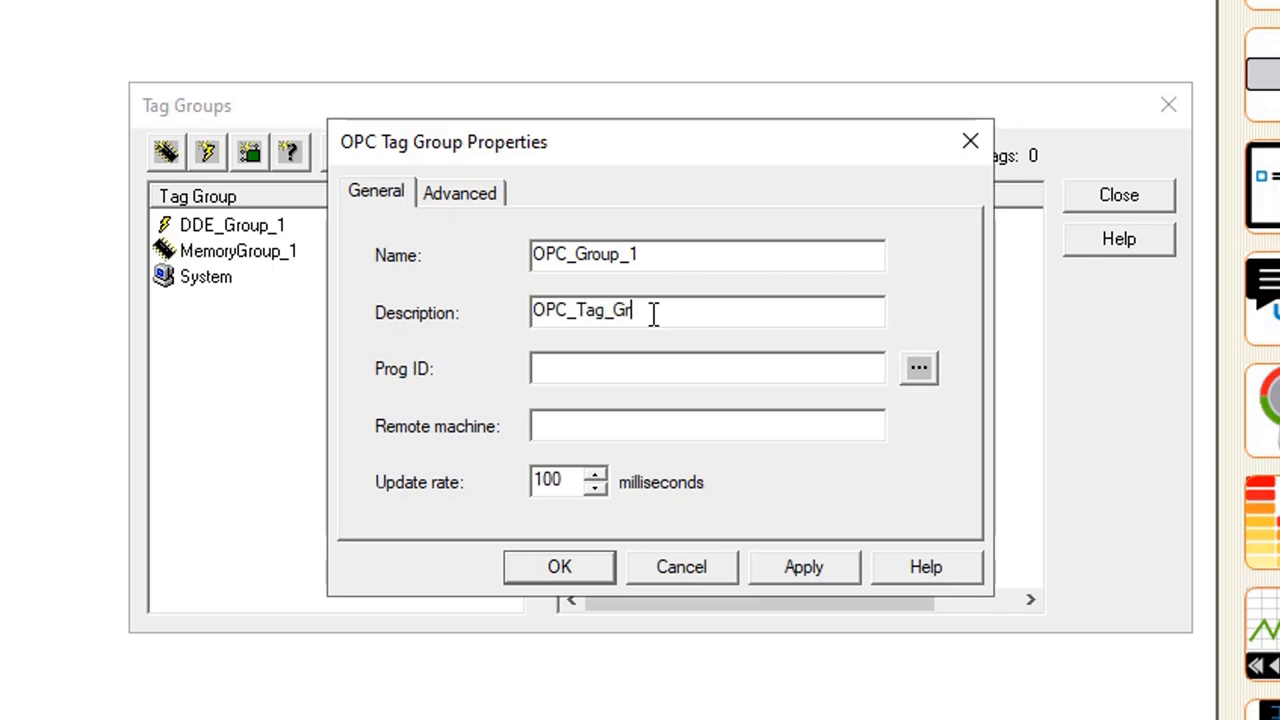
type("oup_1")
Choose the local OPC server Kepware.KEPServerEX.V6 as the group's Prog ID
left_click(918, 370)
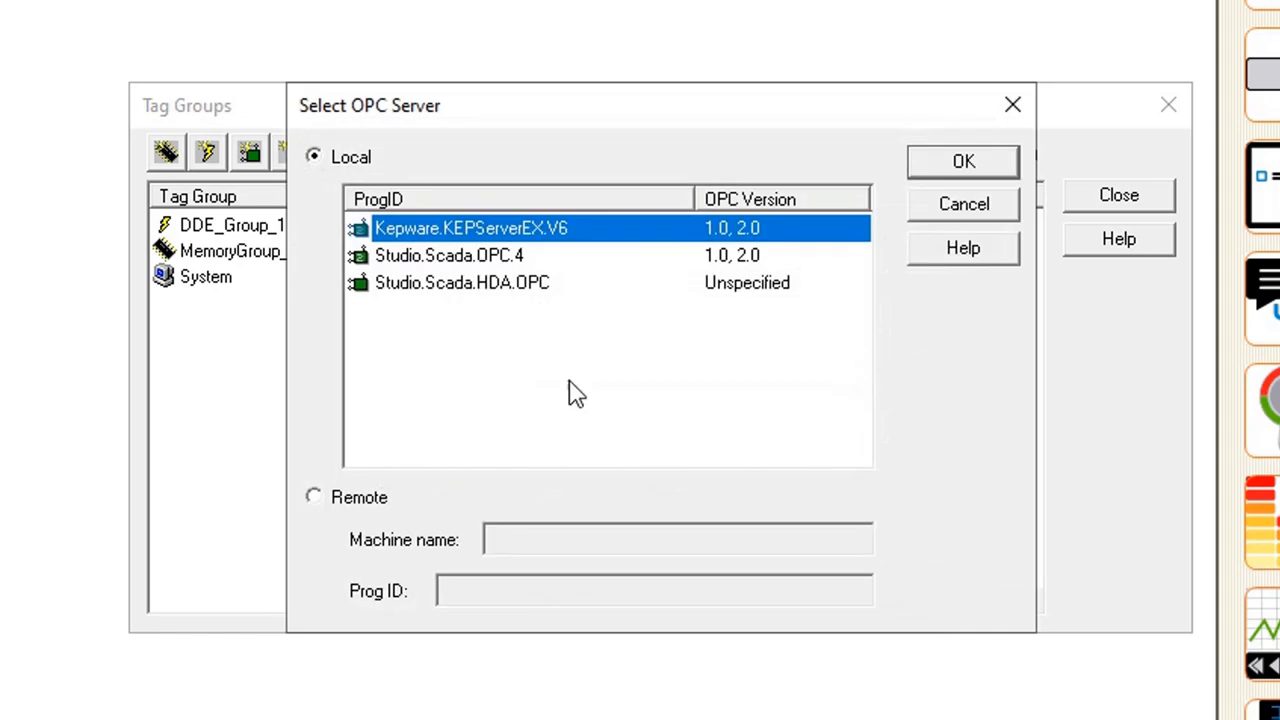
left_click(527, 382)
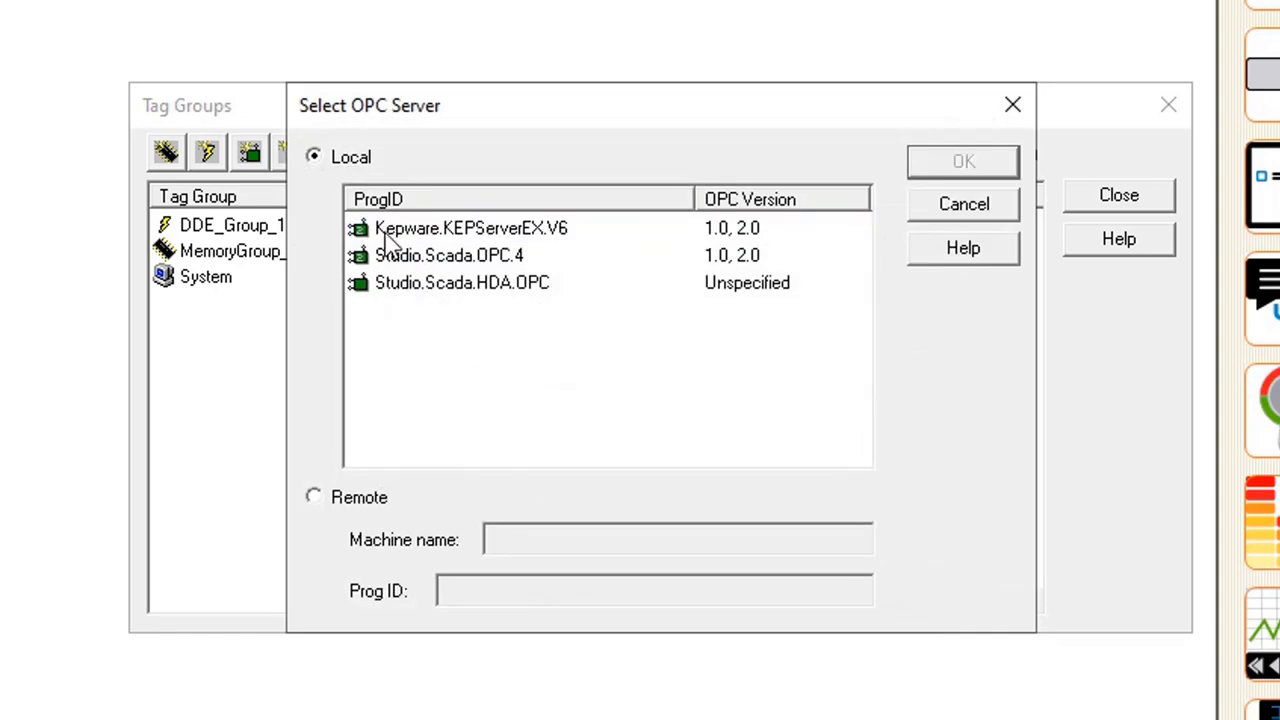
left_click(437, 232)
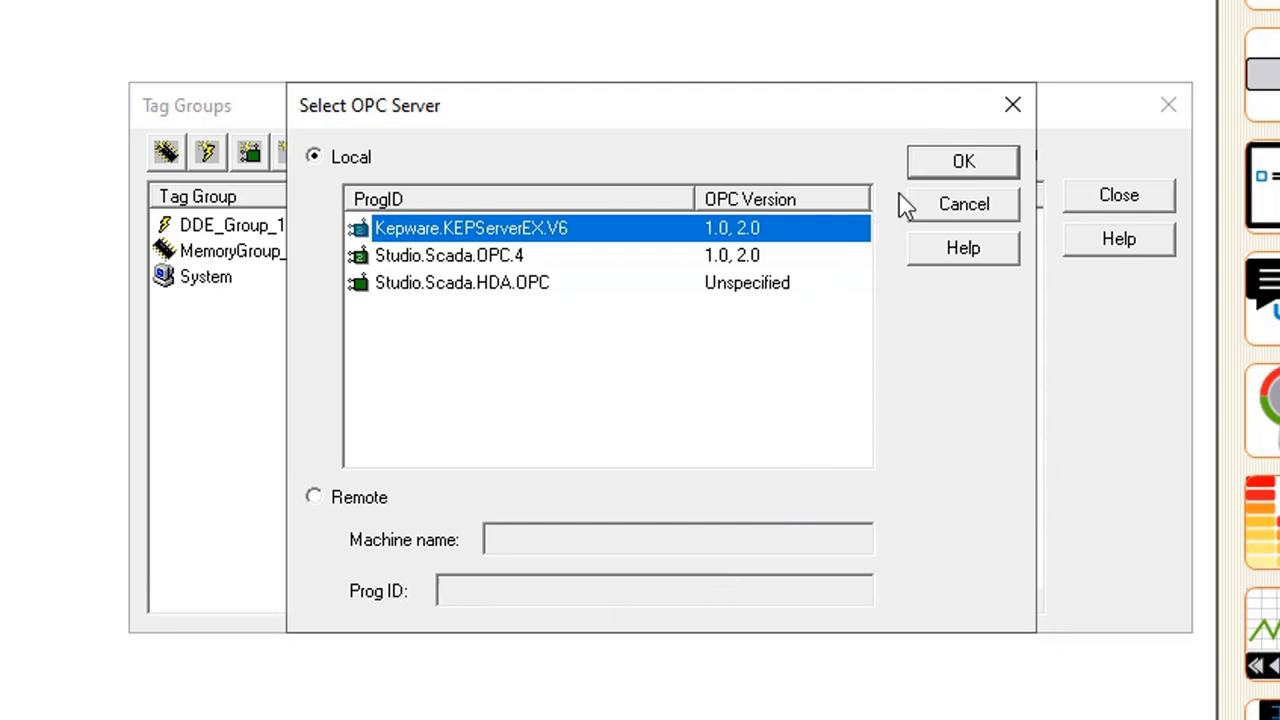
left_click(927, 173)
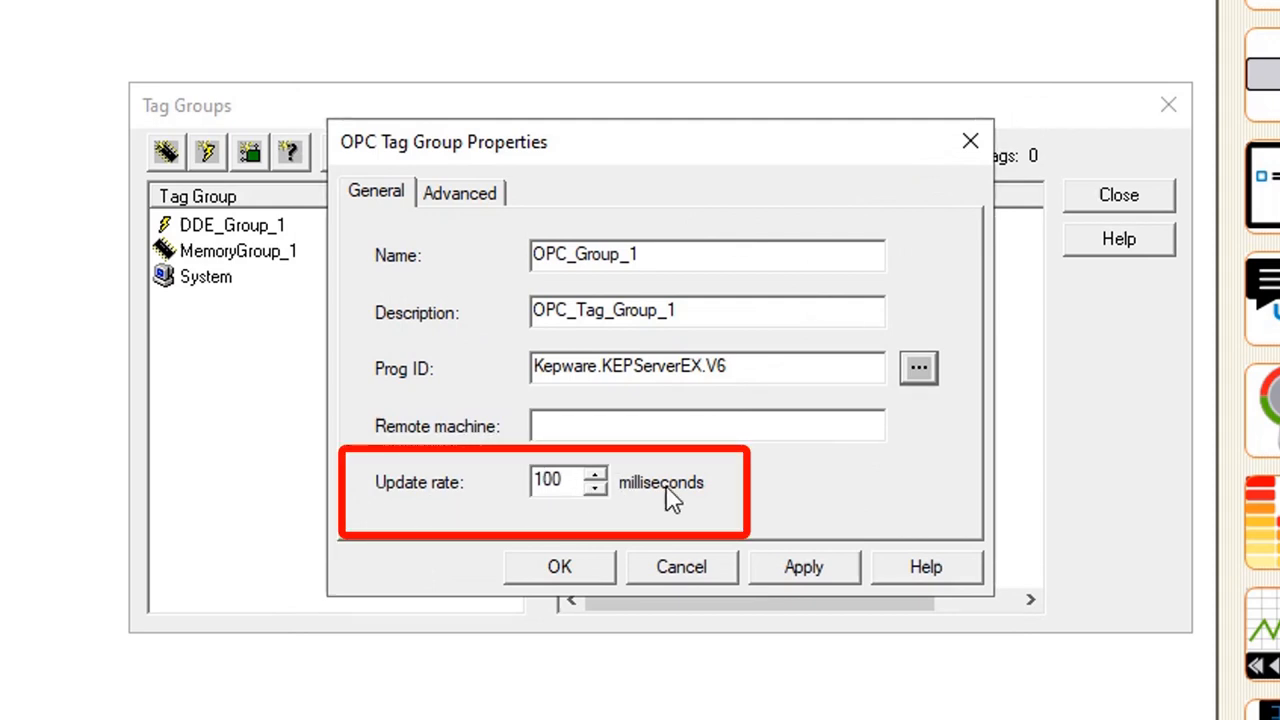
Check the update rate and advanced reconnect settings, keep the defaults, and create the OPC group
left_click(564, 481)
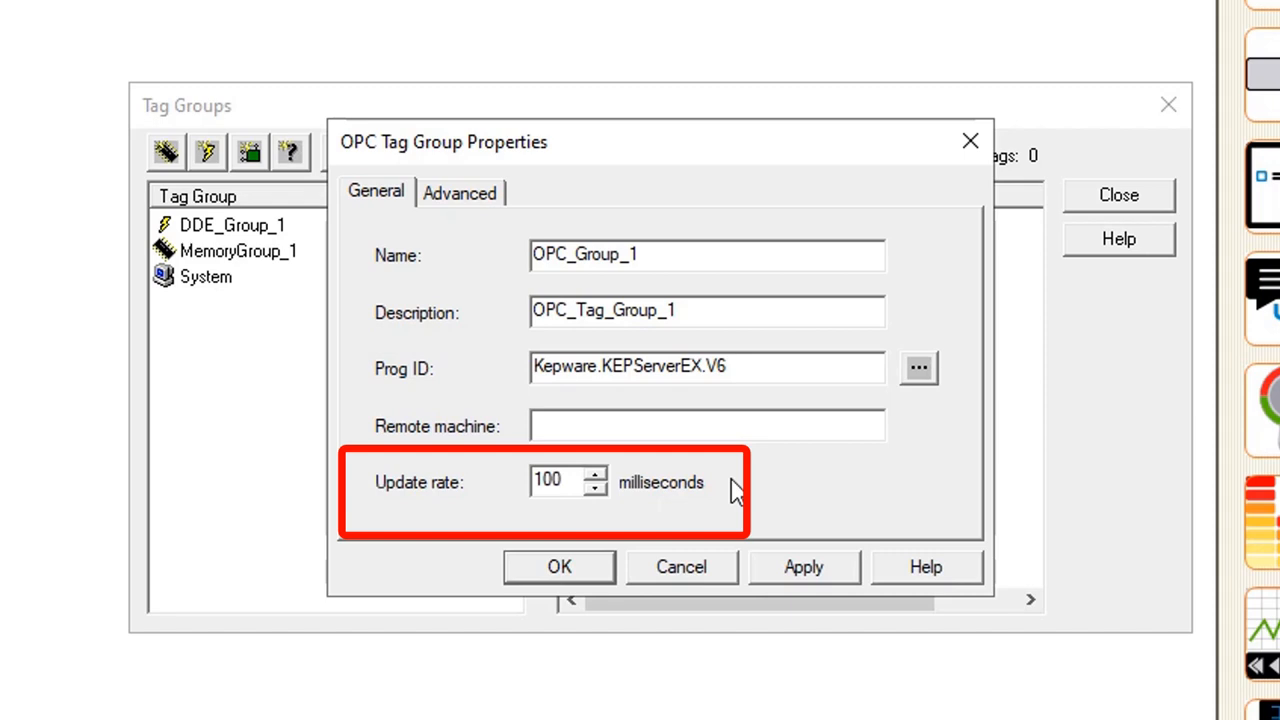
left_click(466, 194)
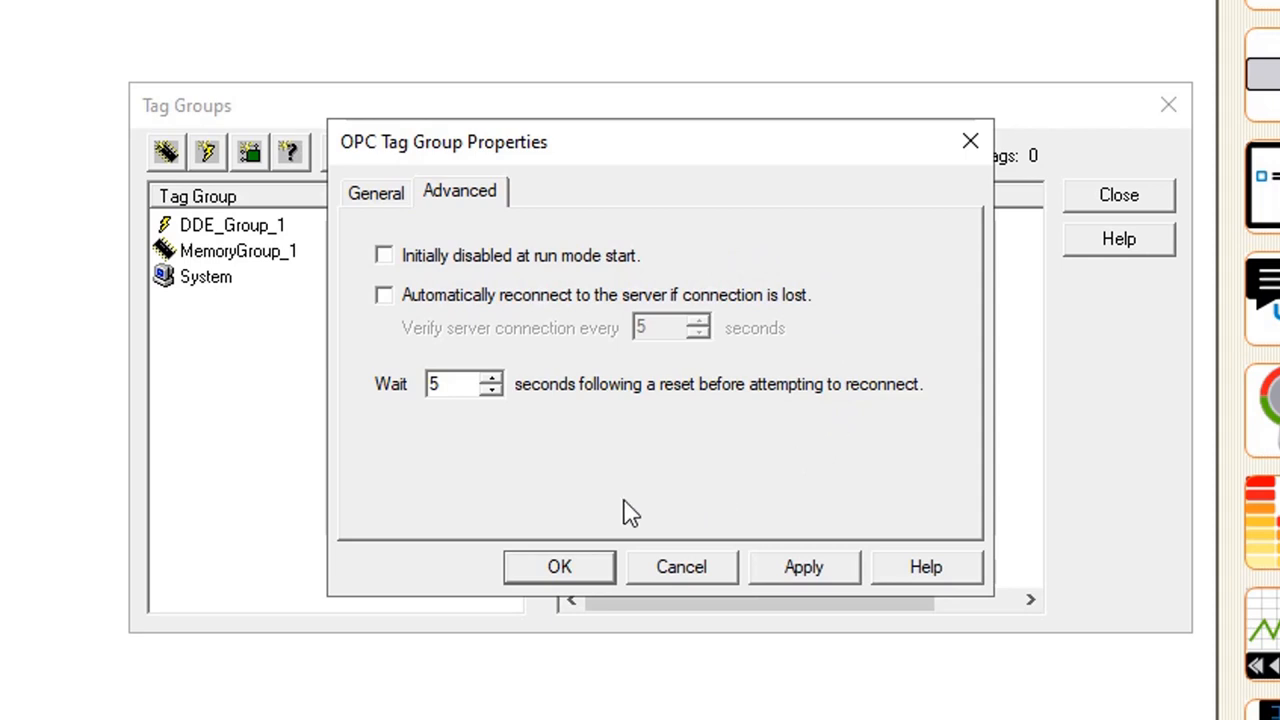
left_click(376, 194)
left_click(568, 568)
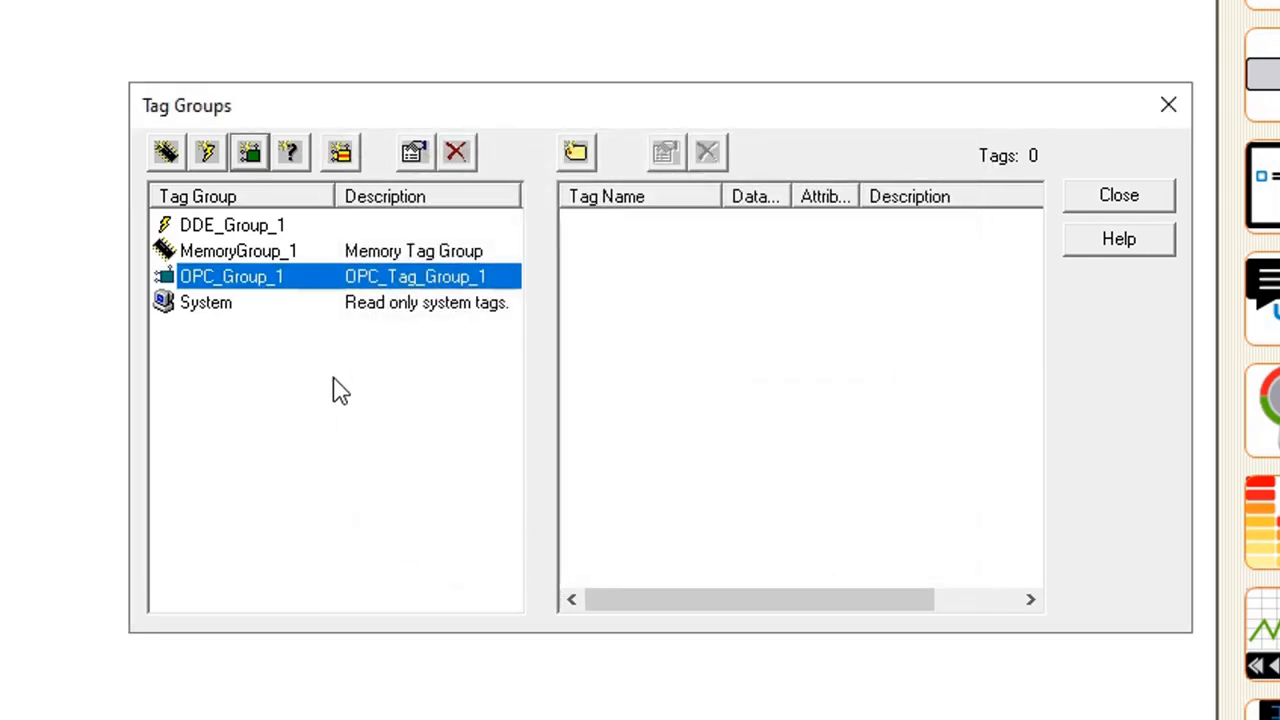
left_click(340, 390)
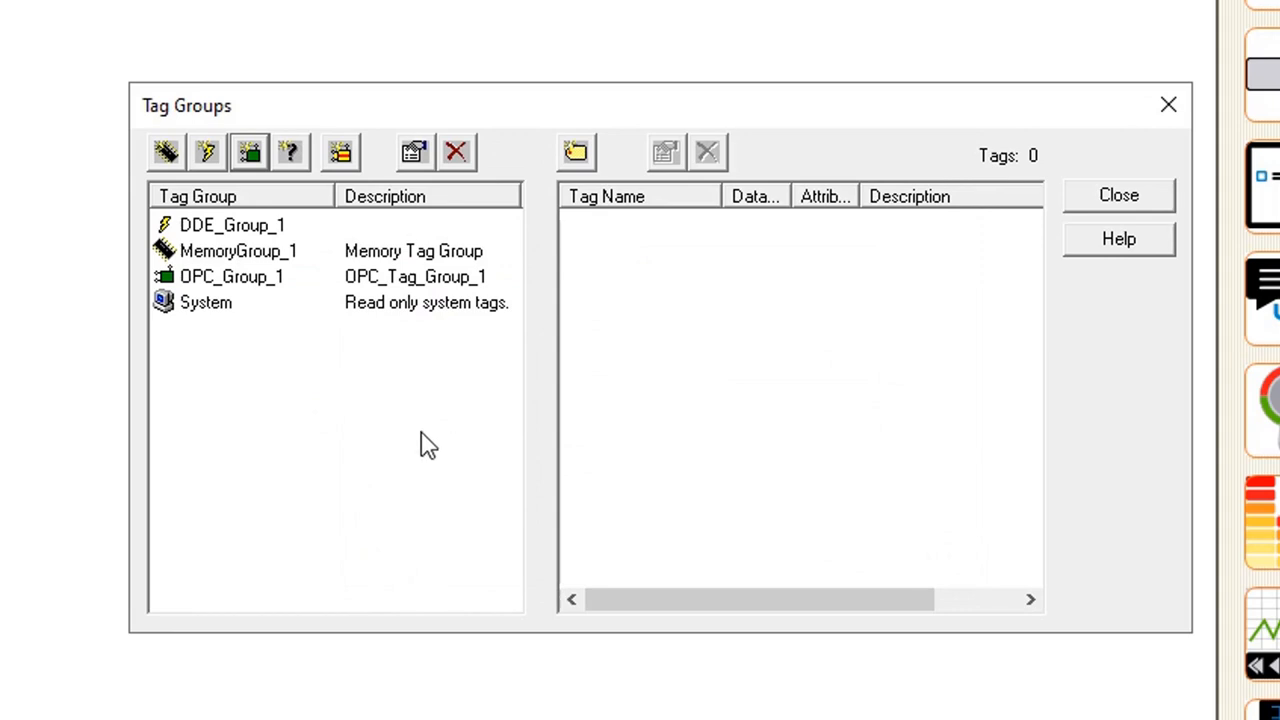
Start a new tag in OPC_Group_1 and assign it the server item Tag1 from Device1 under Channel1
left_click(272, 283)
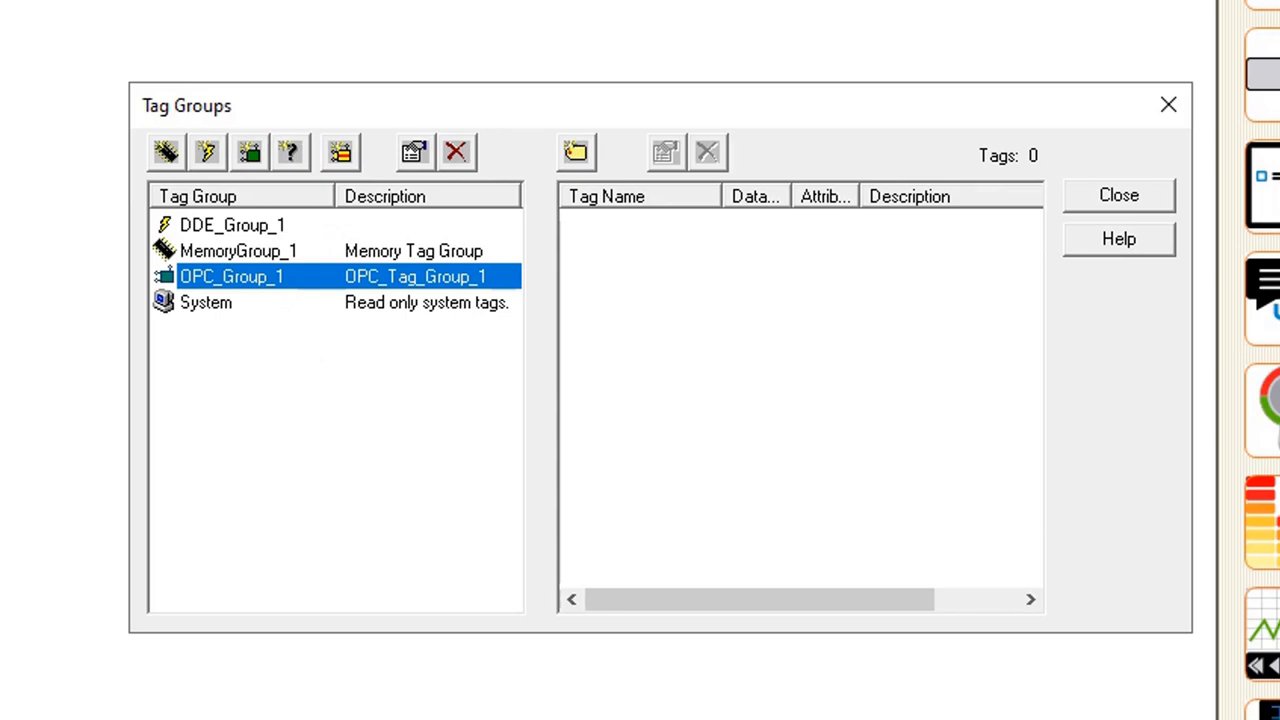
left_click(576, 153)
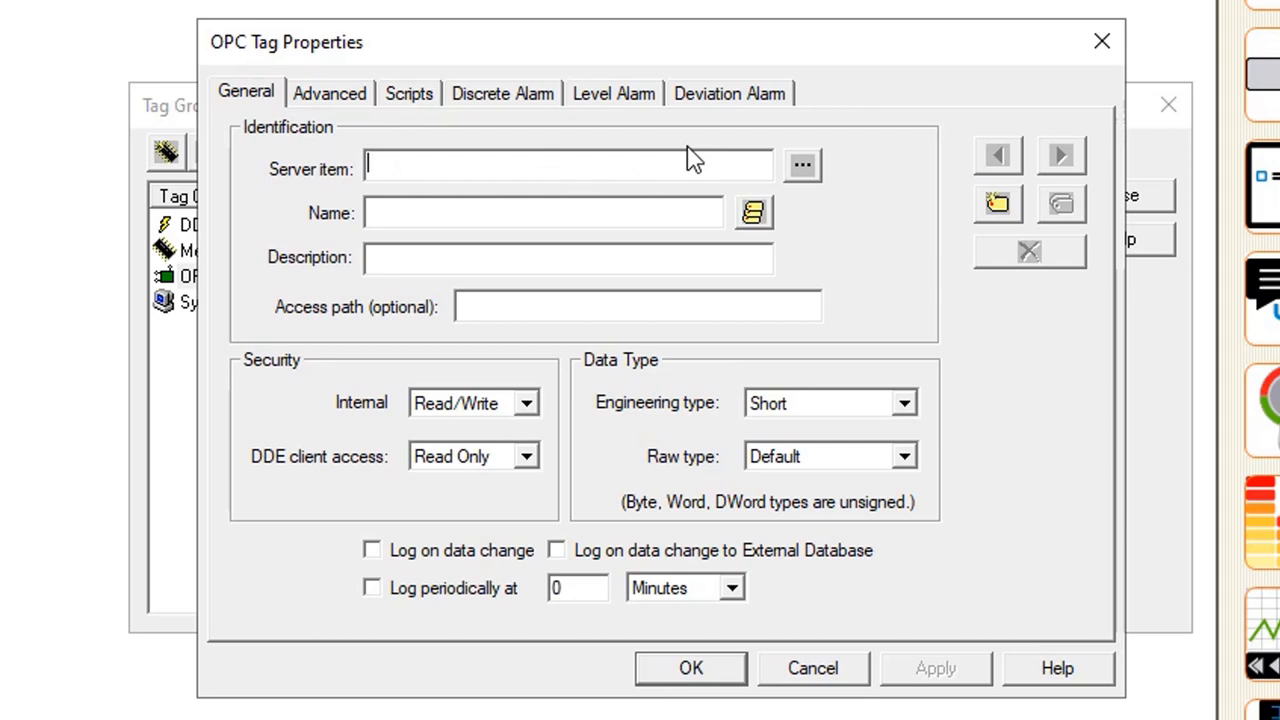
left_click(802, 164)
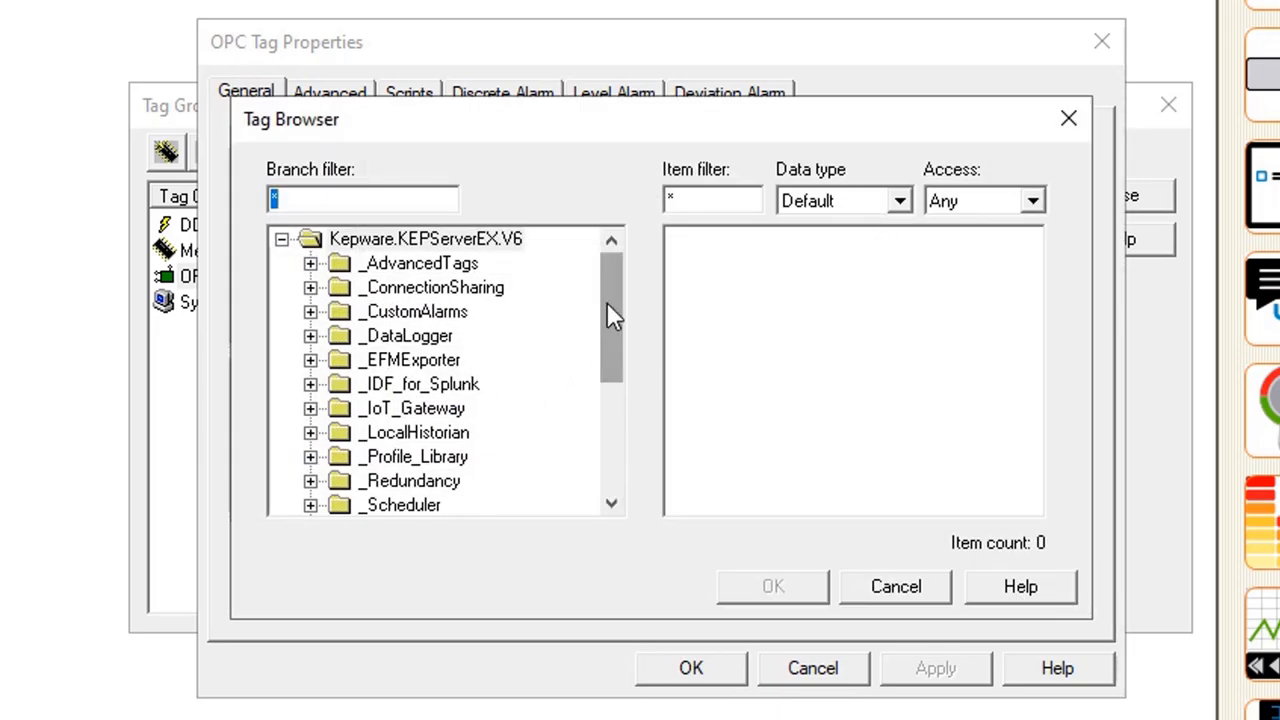
left_click_drag(621, 296, 608, 392)
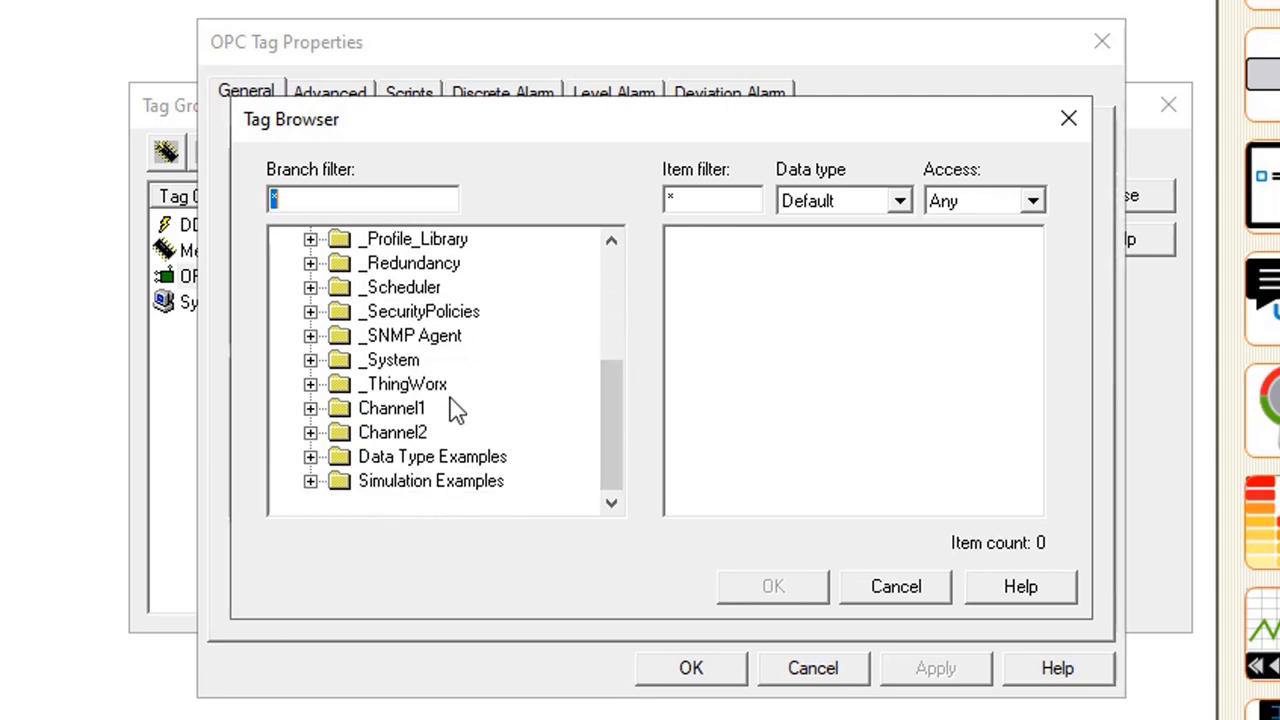
left_click(311, 409)
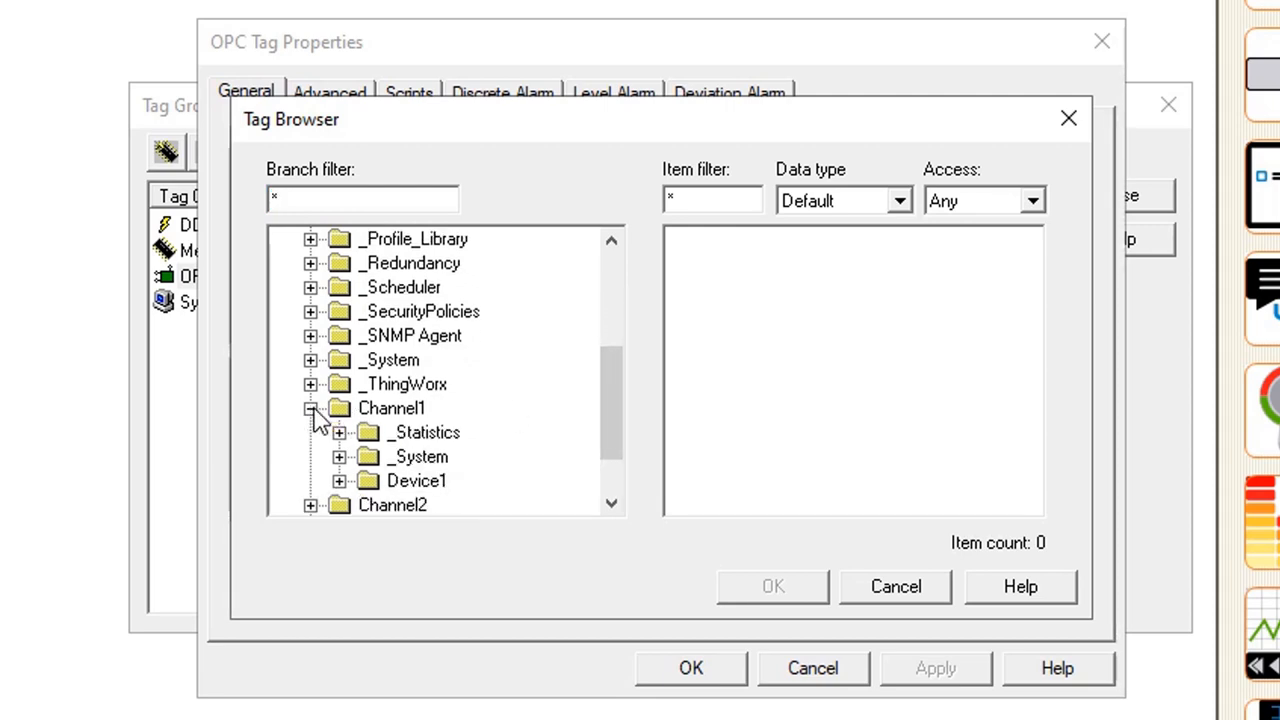
left_click_drag(609, 374, 620, 423)
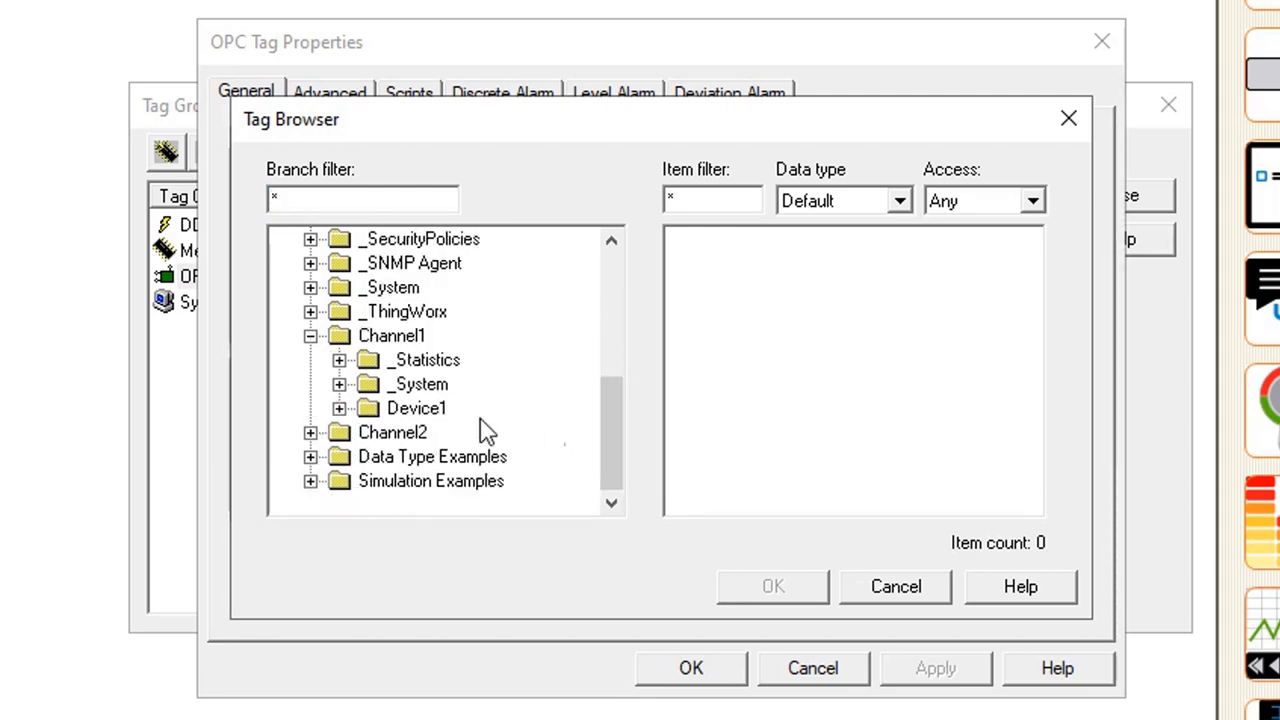
left_click(441, 413)
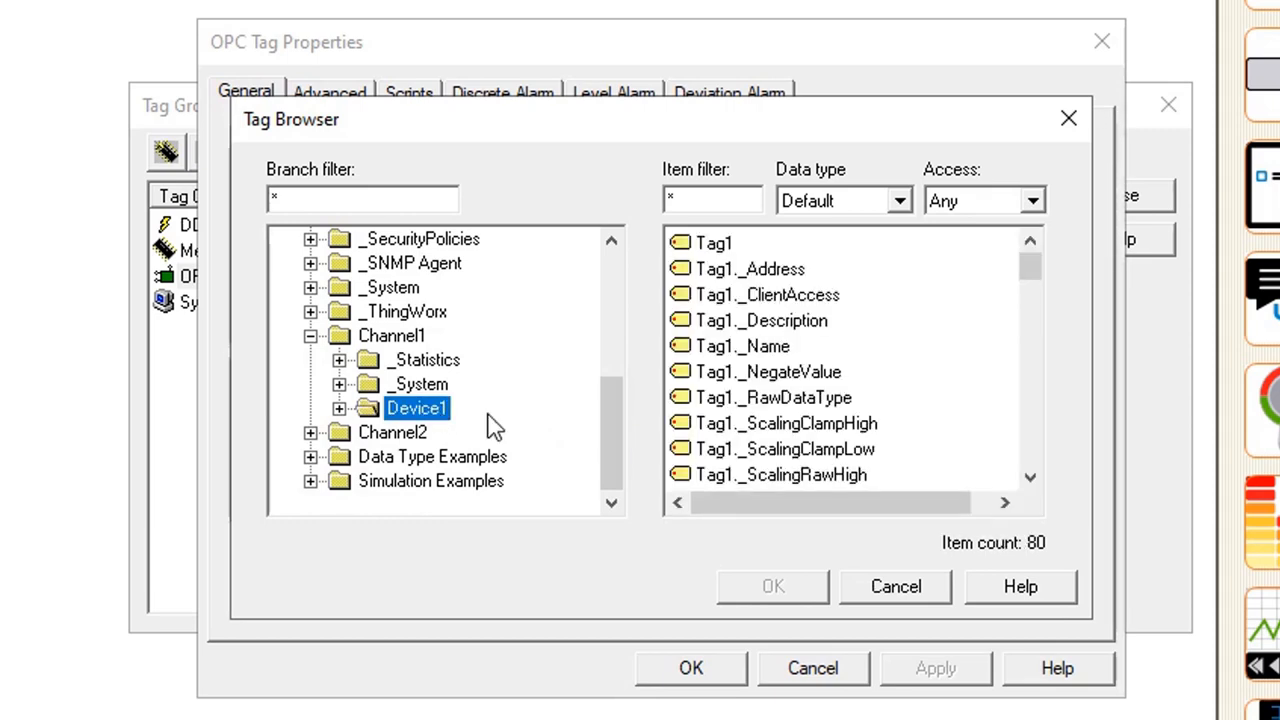
left_click(722, 246)
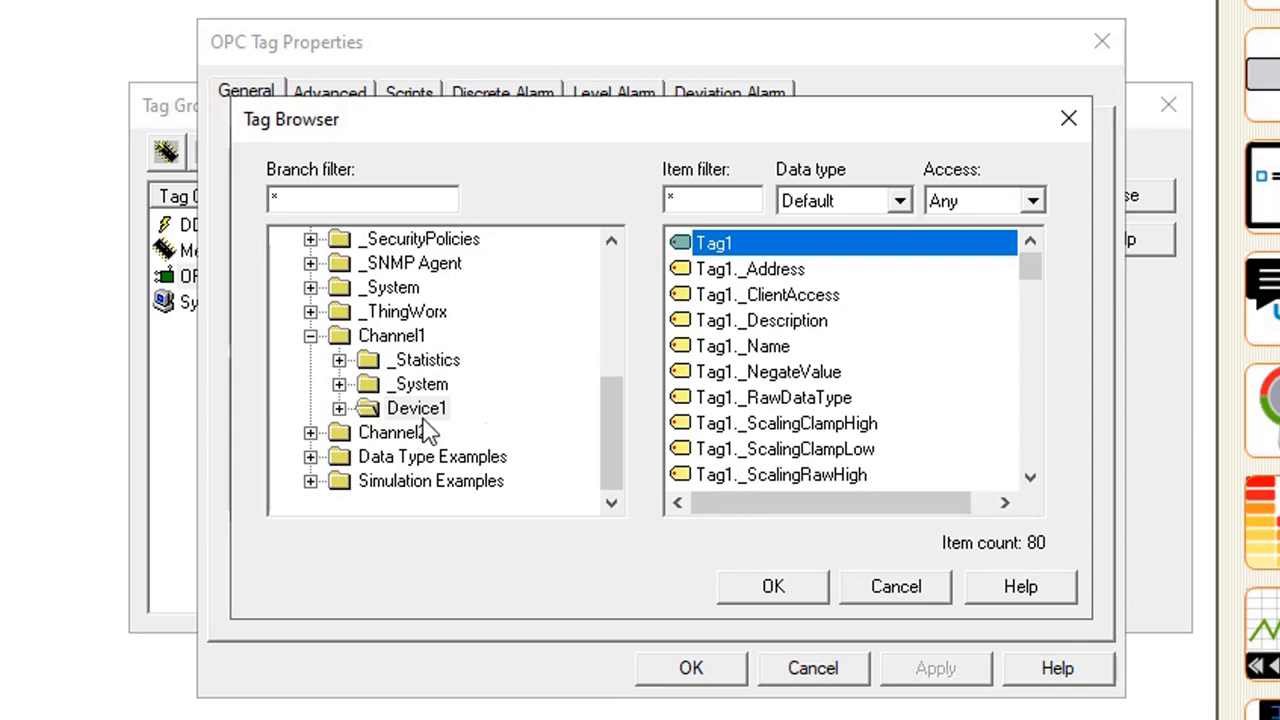
left_click(781, 587)
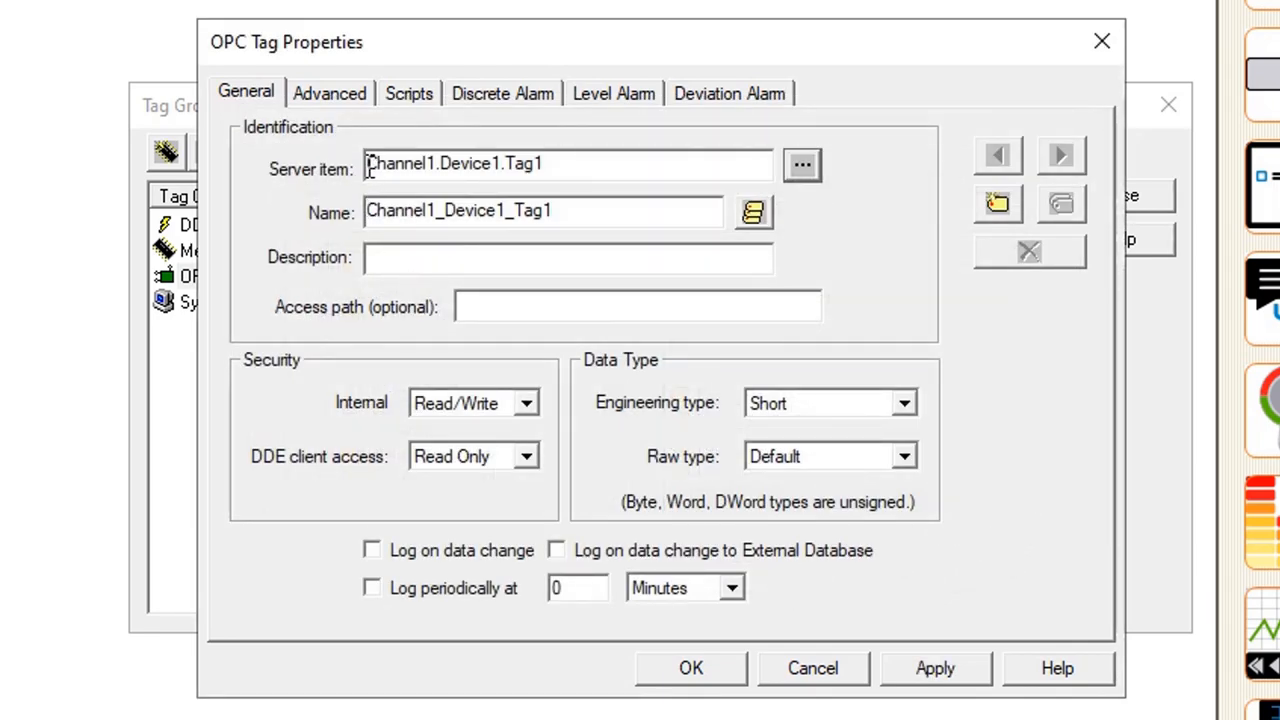
Name the OPC tag OPC_Tag_1, set its engineering type to Long, and save it
left_click(600, 211)
left_click_drag(600, 211, 354, 213)
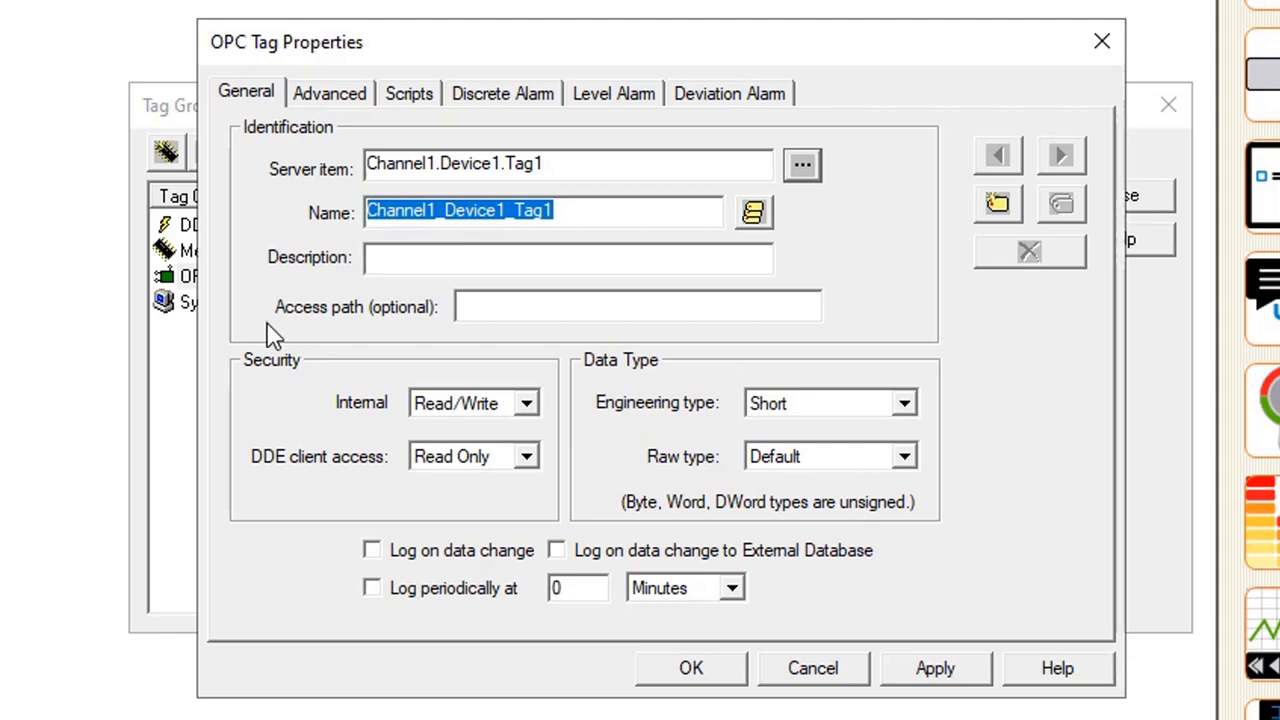
type("OPC_")
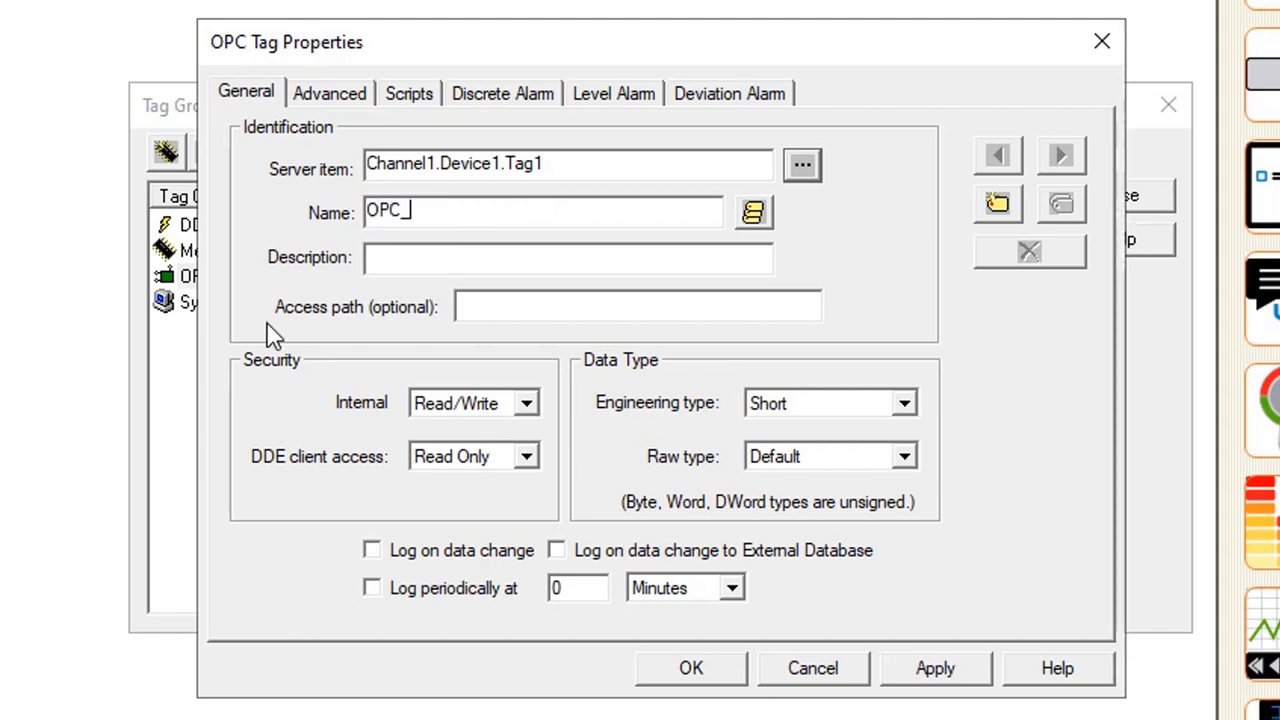
type("Tag_1")
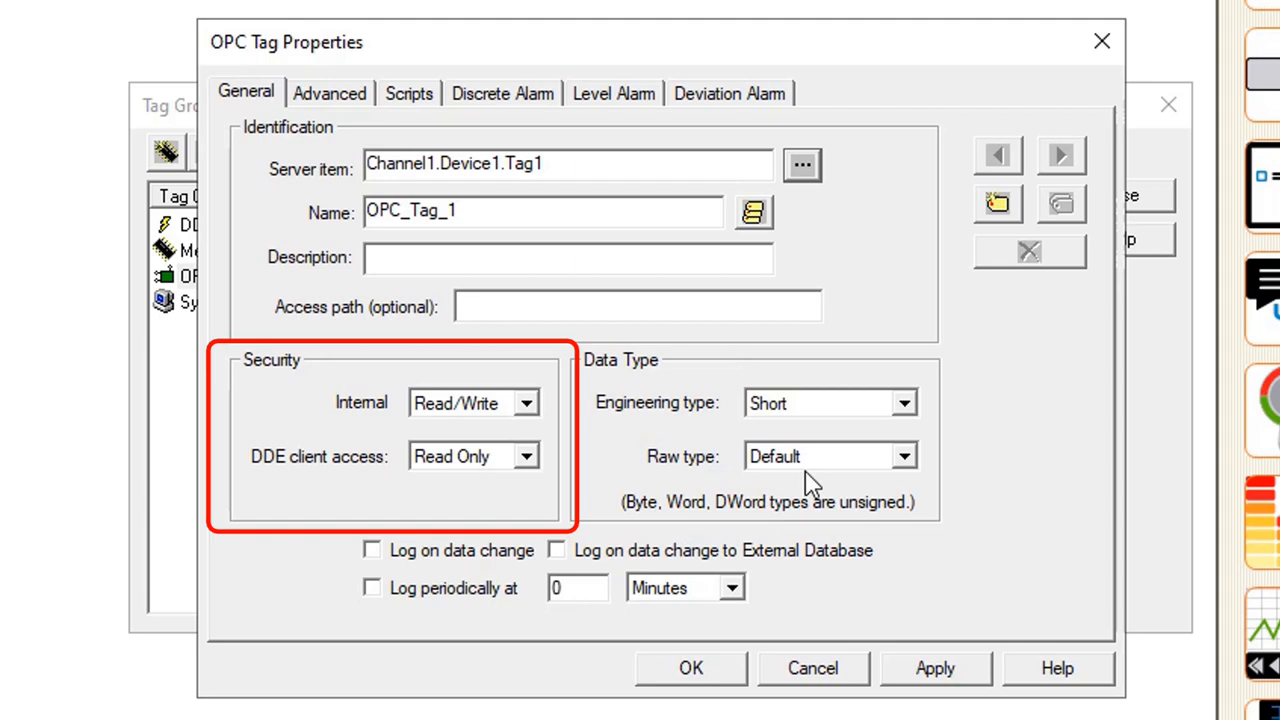
left_click(845, 410)
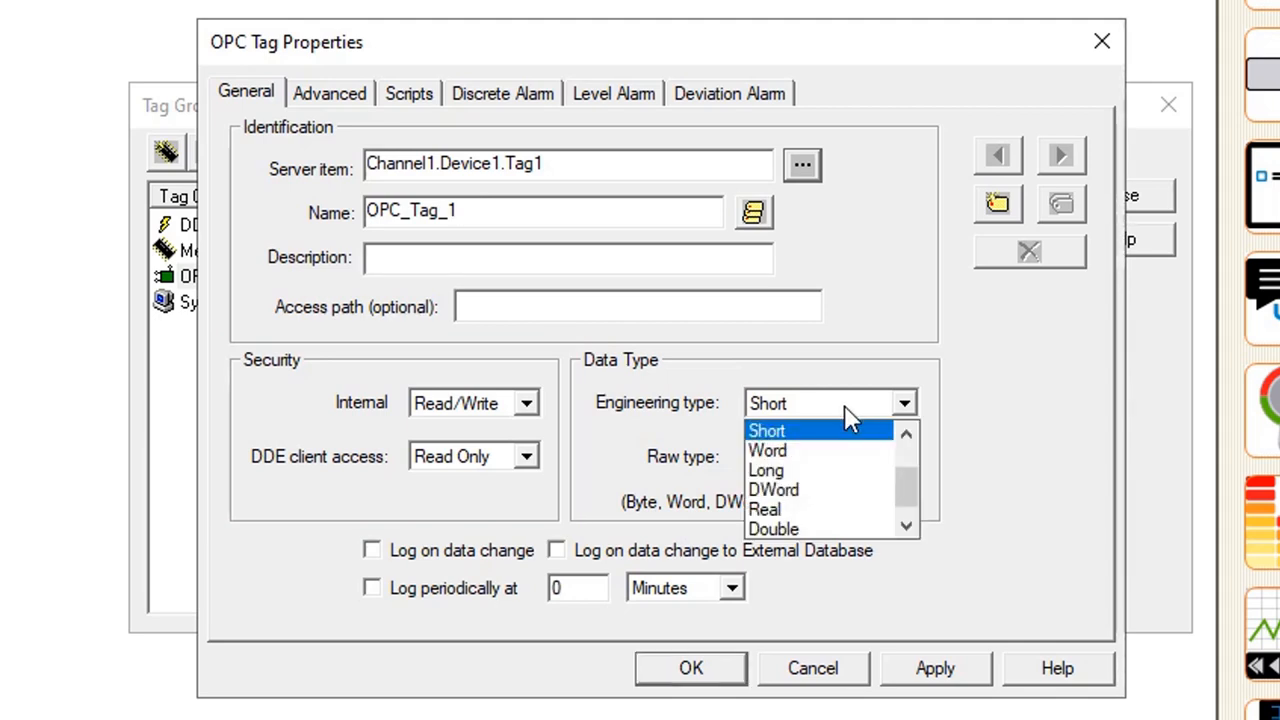
left_click(798, 471)
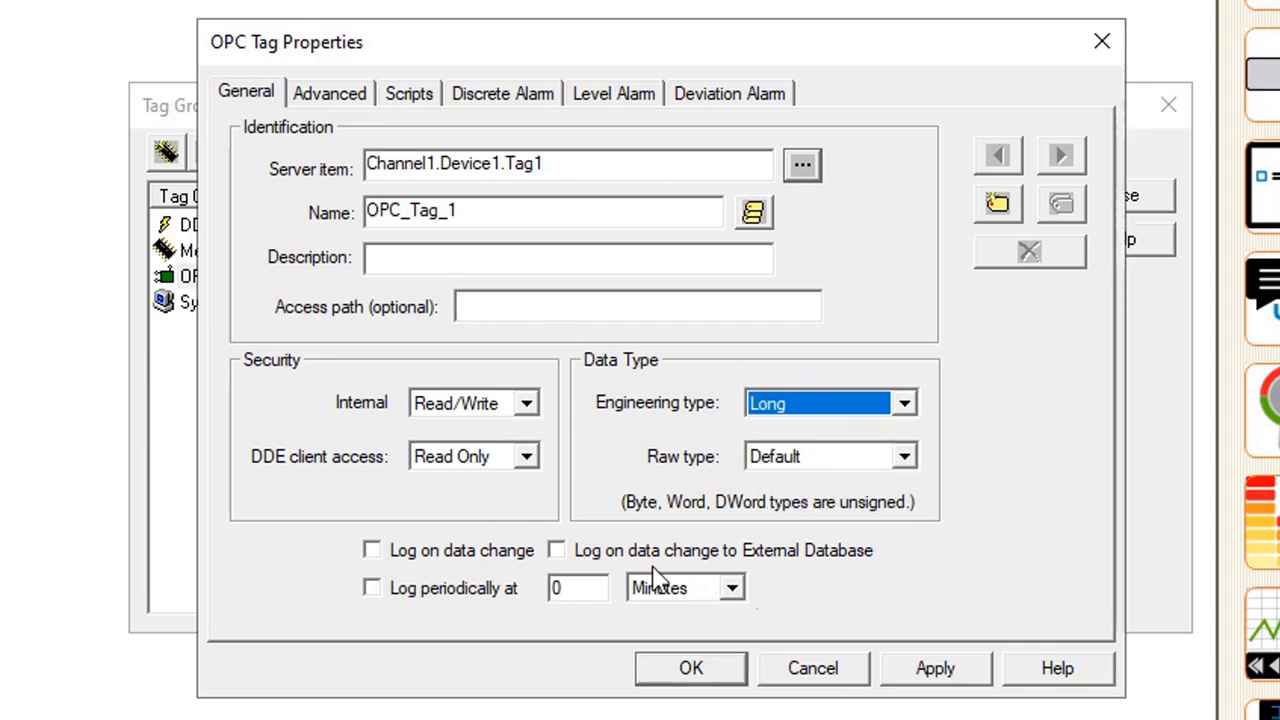
left_click(688, 670)
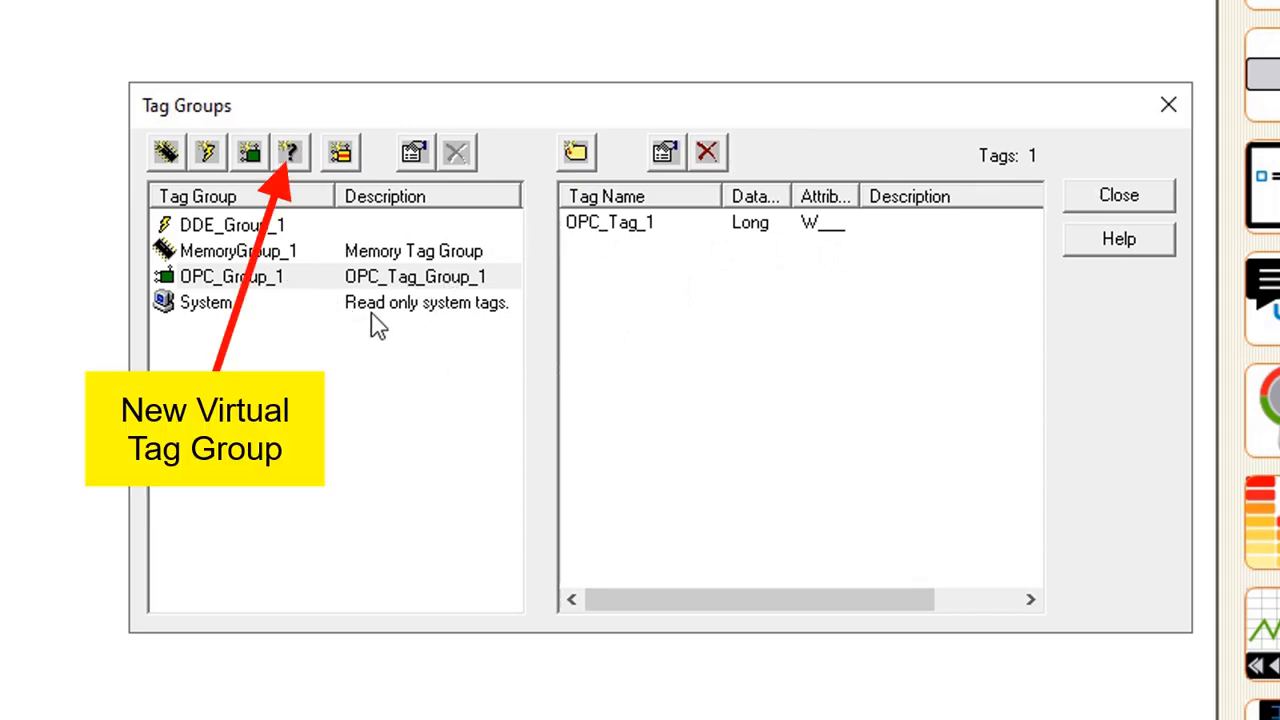
Create a virtual tag group named VGroup_1
left_click(290, 155)
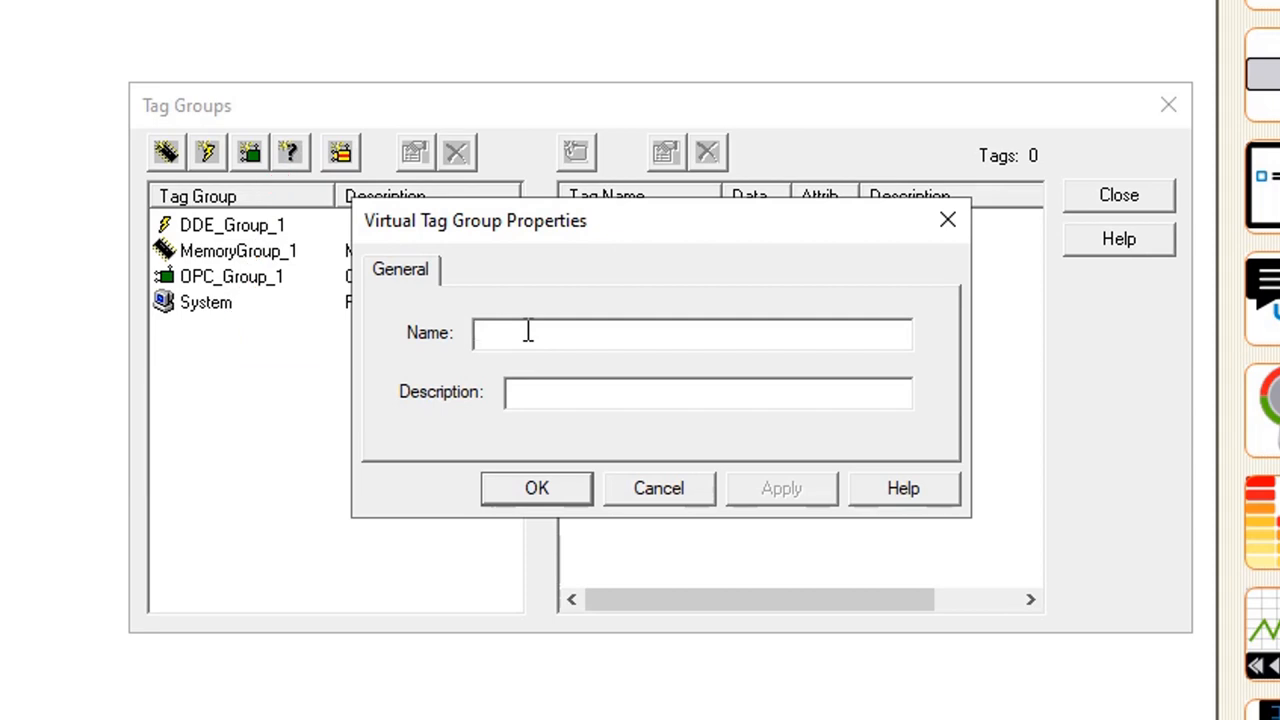
type("VGroup_1")
left_click(770, 500)
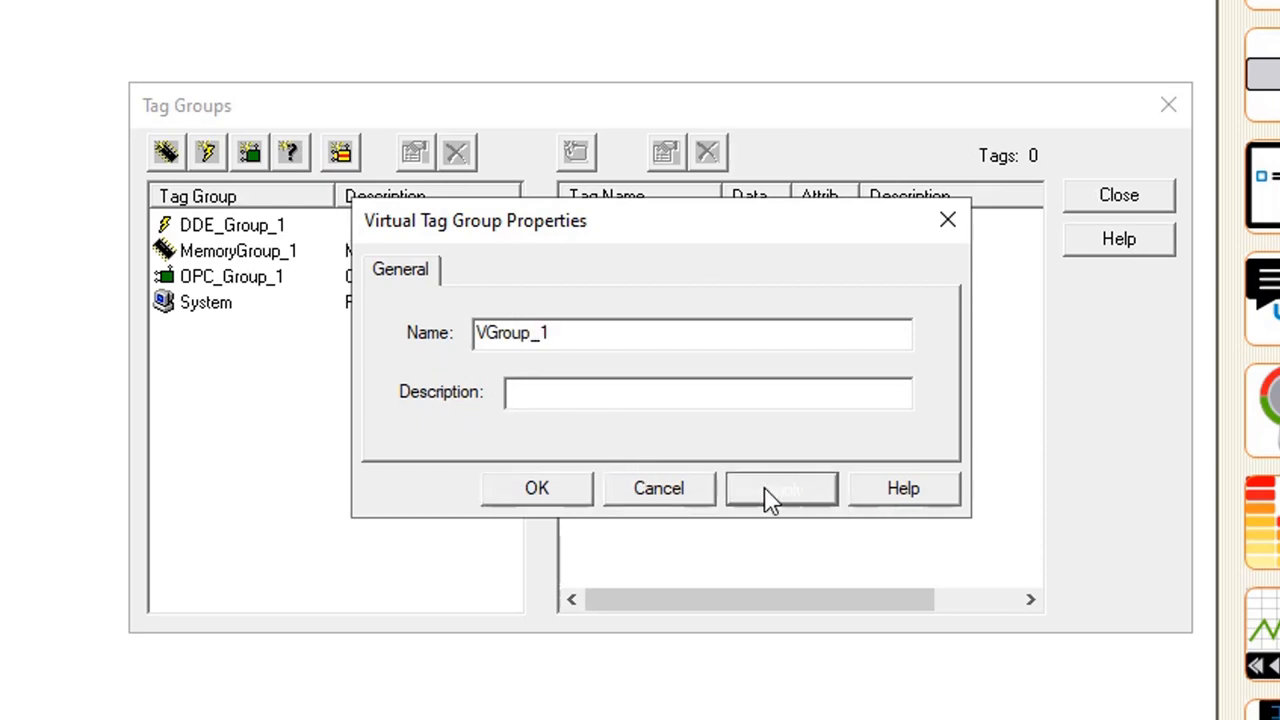
left_click(580, 498)
left_click(334, 443)
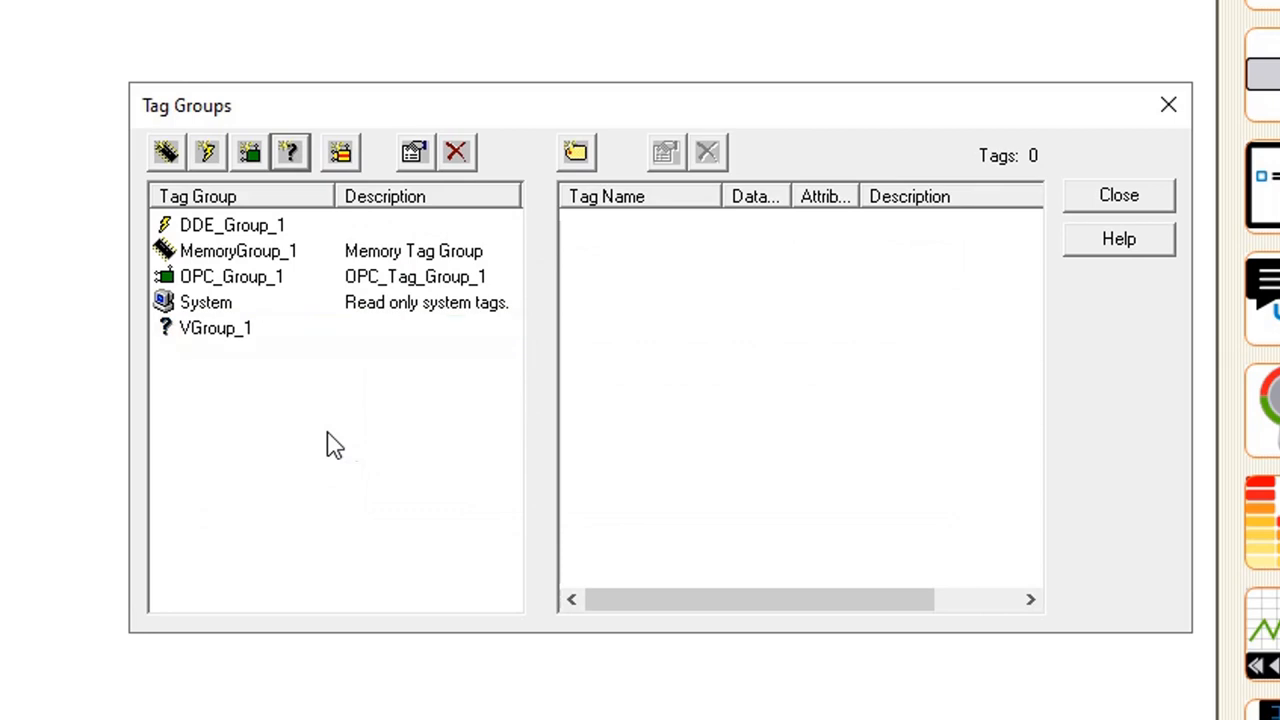
Add a virtual tag named VTag_1 to VGroup_1 and close the tag groups dialog
left_click(229, 333)
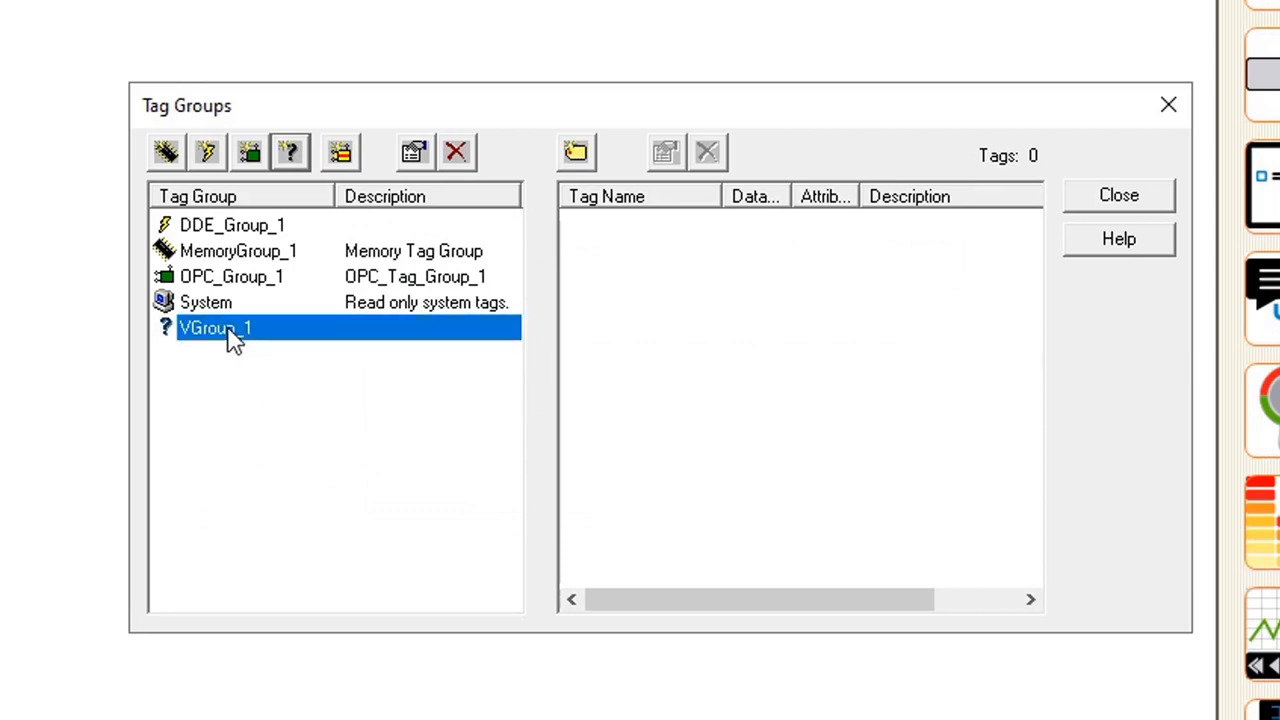
left_click(576, 152)
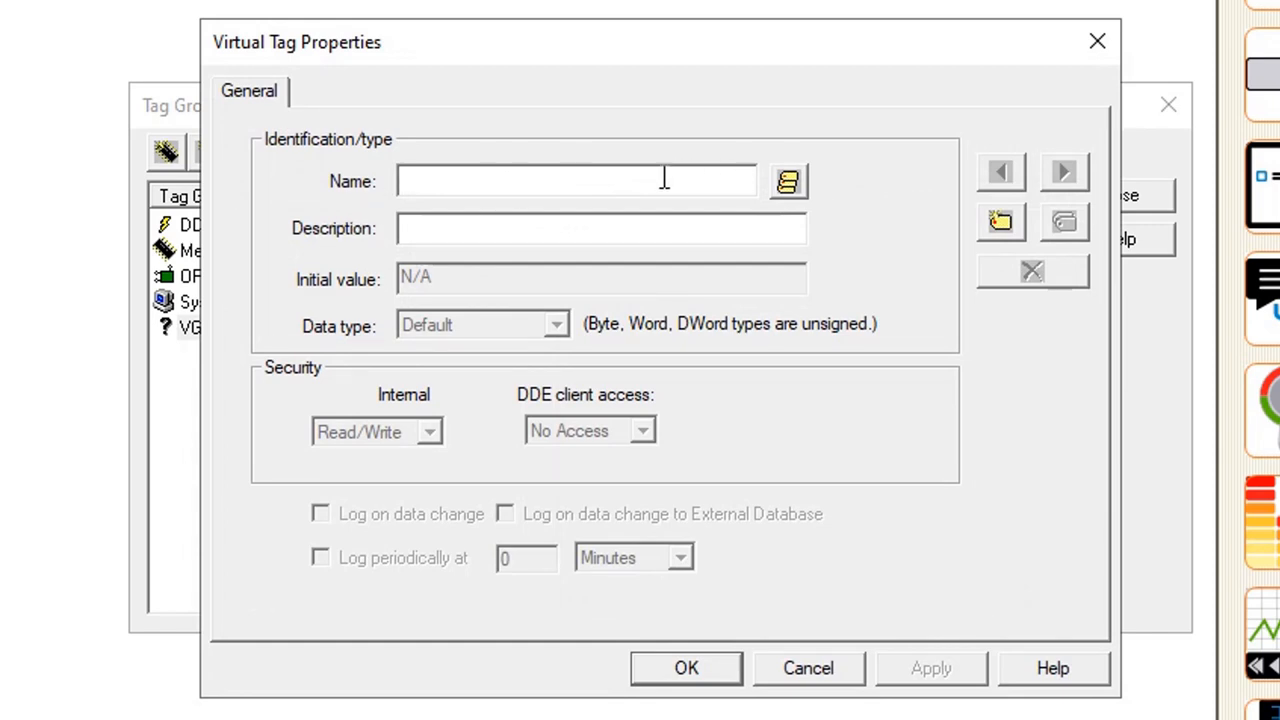
type("VTag")
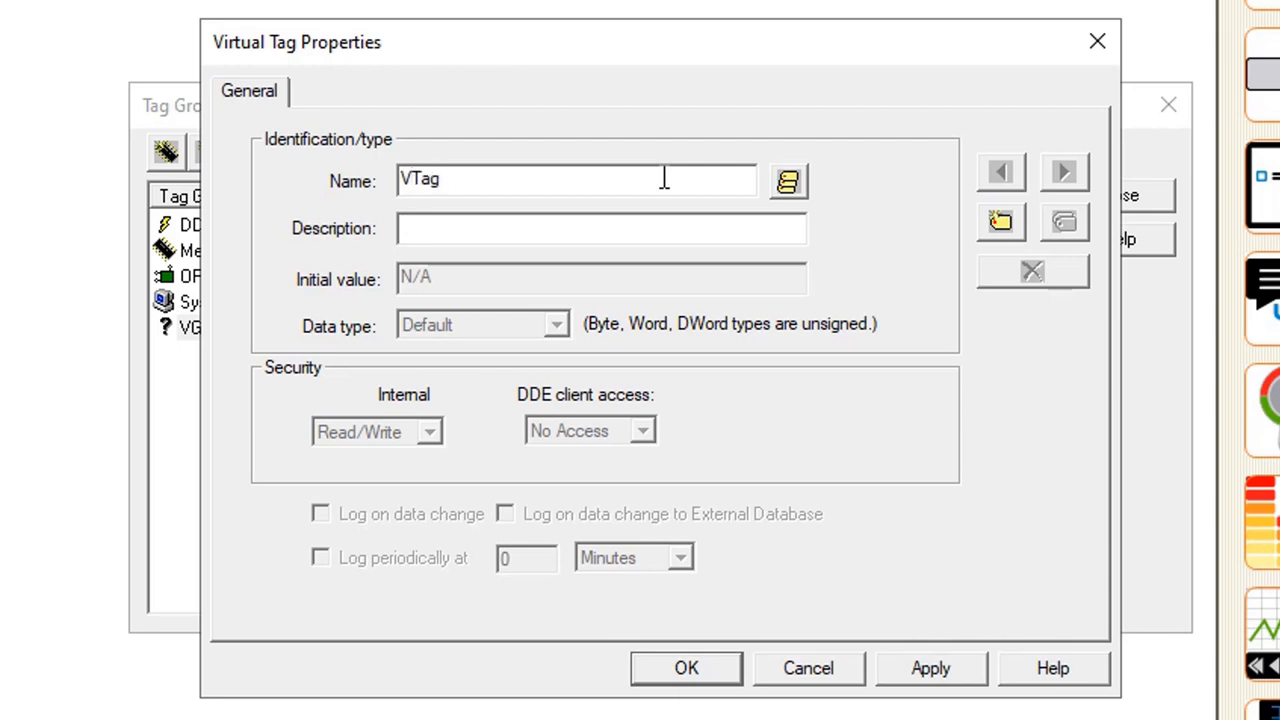
type("_1")
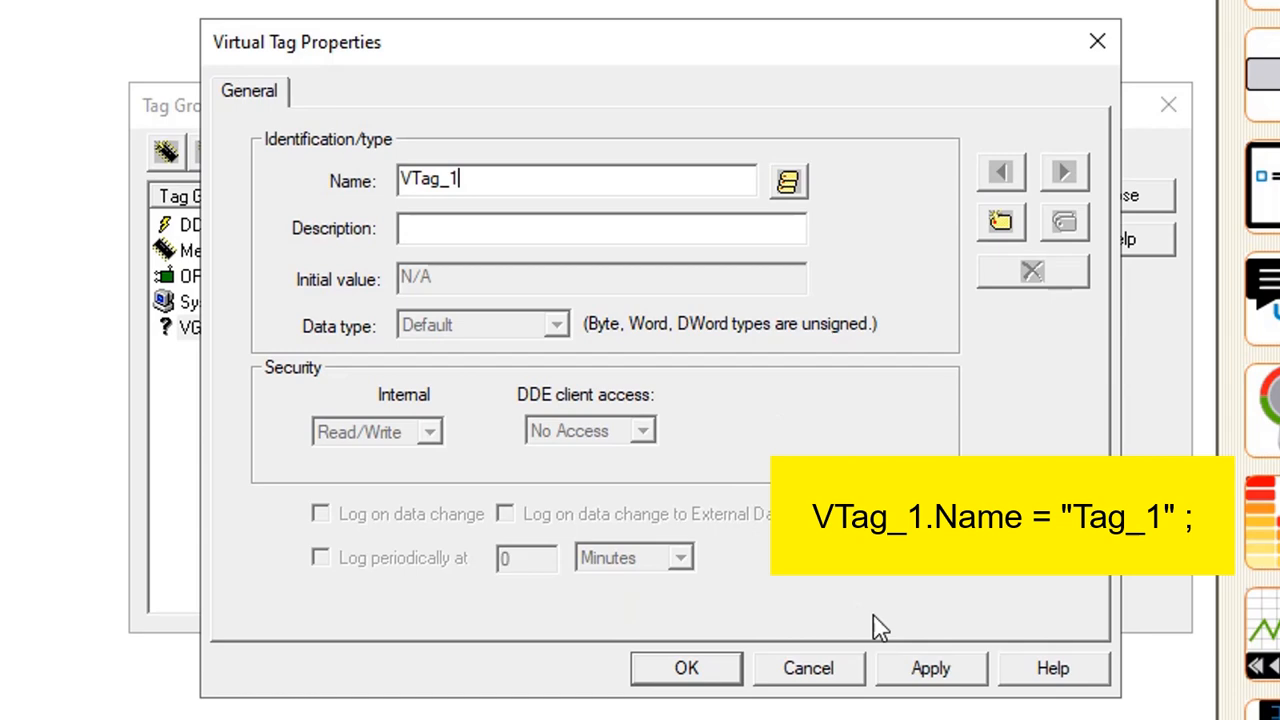
left_click(920, 670)
left_click(697, 670)
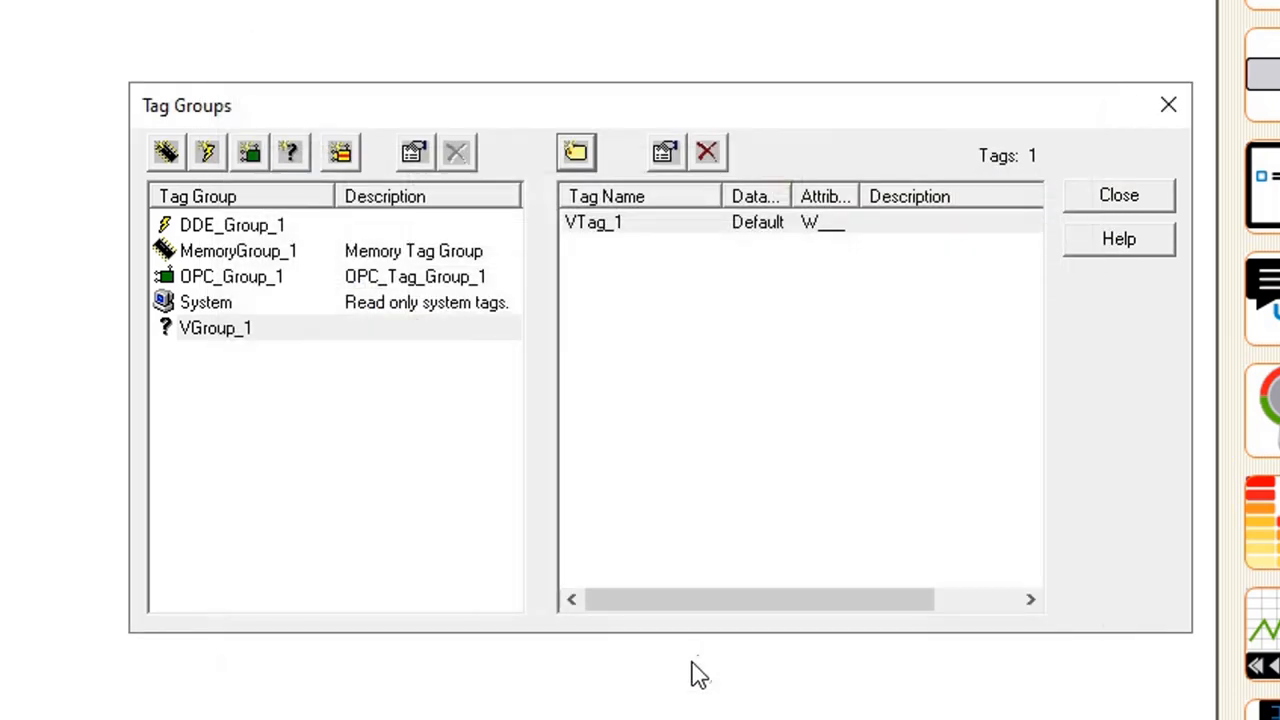
left_click(762, 307)
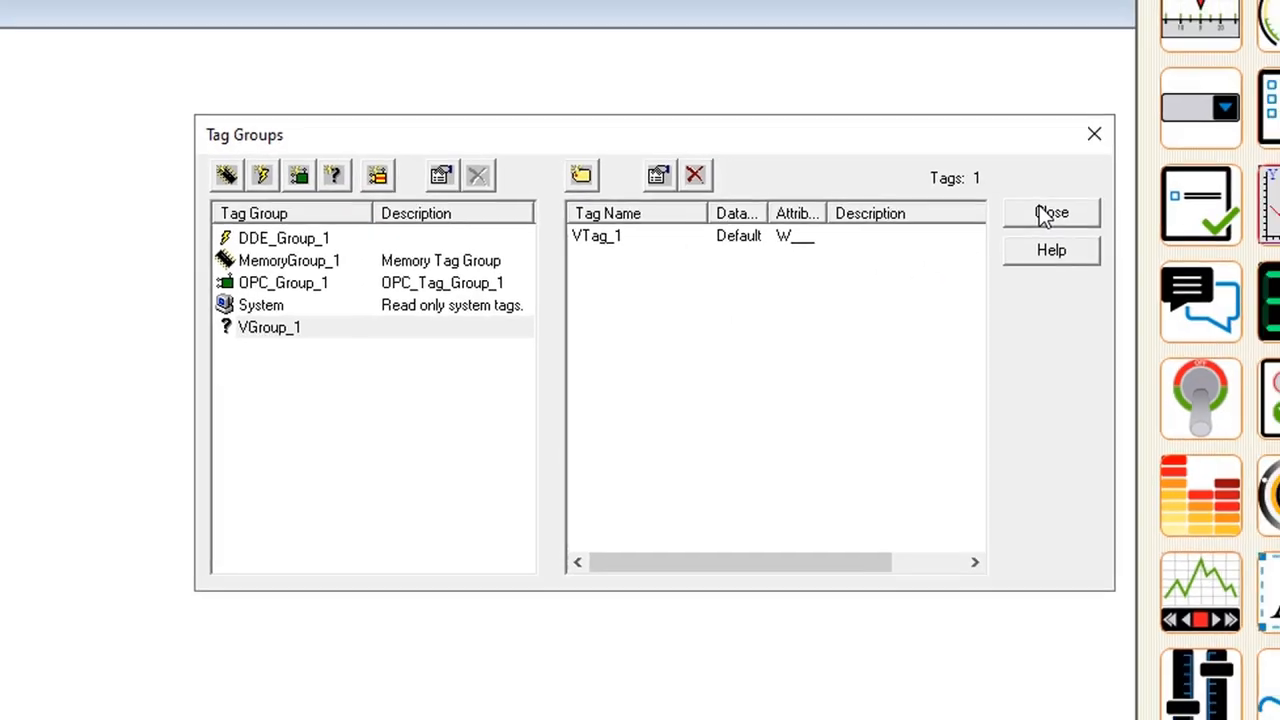
left_click(1048, 214)
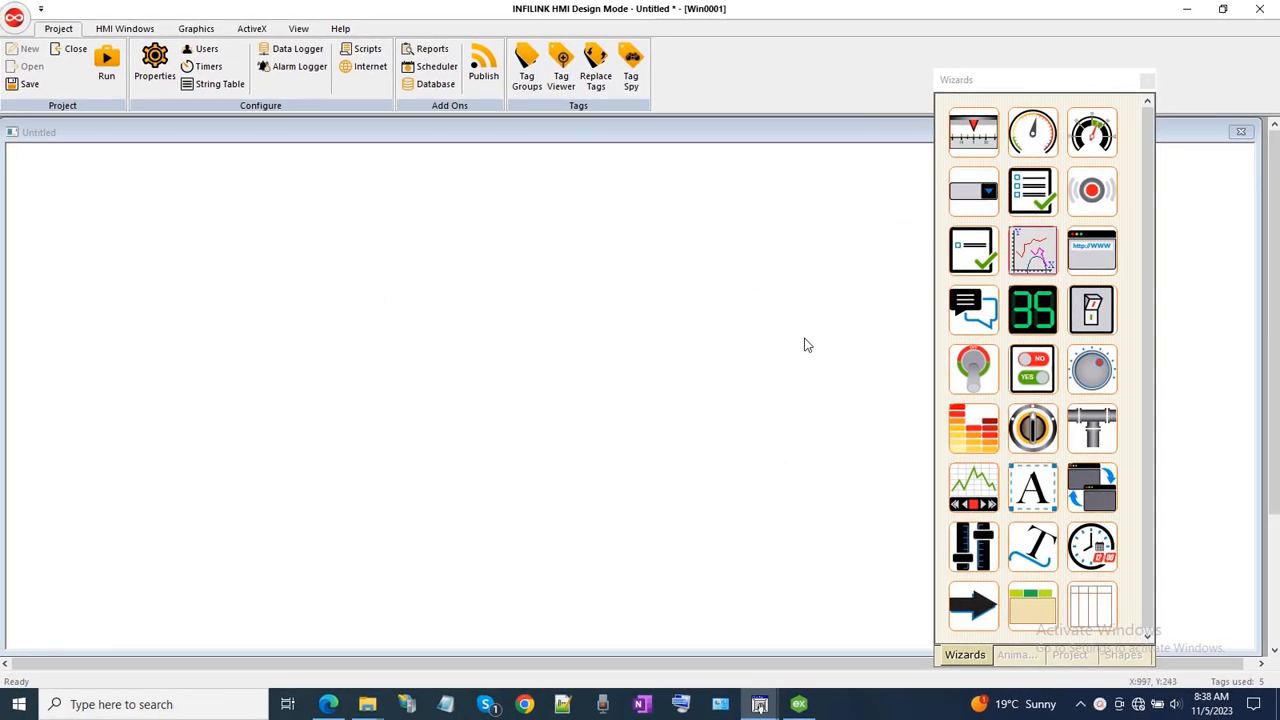
Examine the project tree's tag groups, expanding System, OPC_Group_1, MemoryGroup_1 and DDE_Group_1 to review the tags in each
left_click_drag(974, 84, 890, 44)
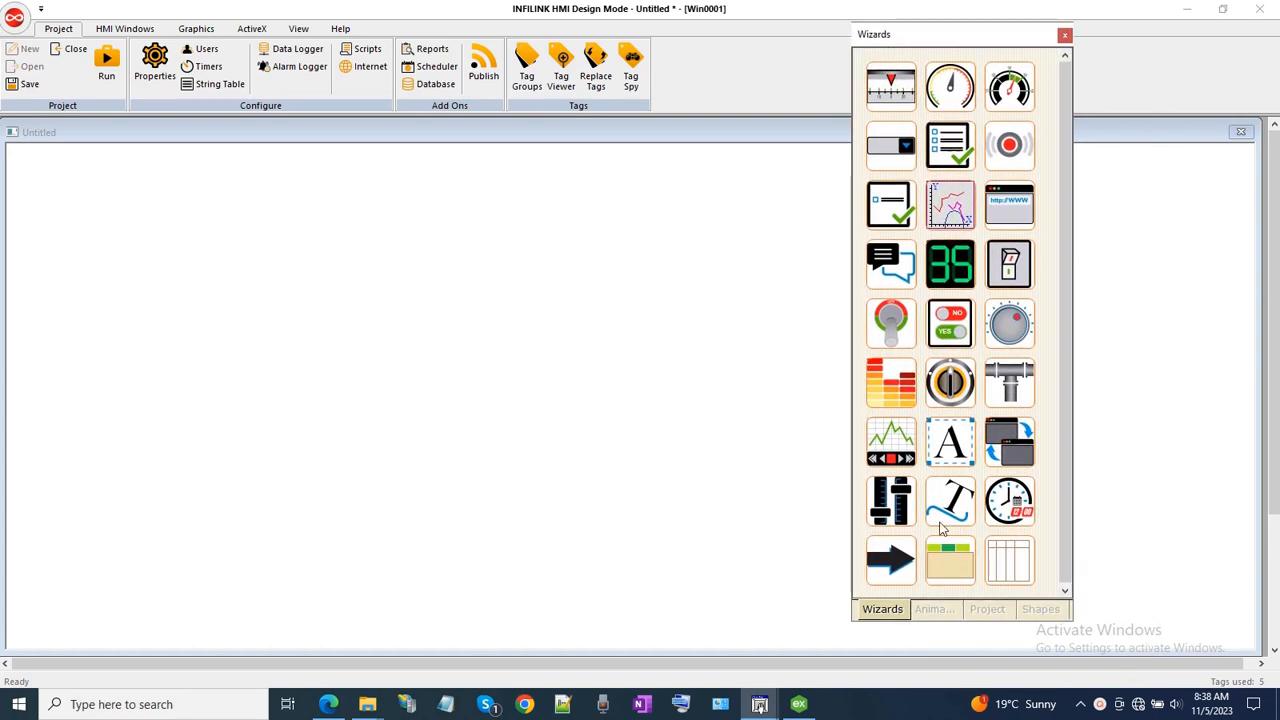
left_click(987, 609)
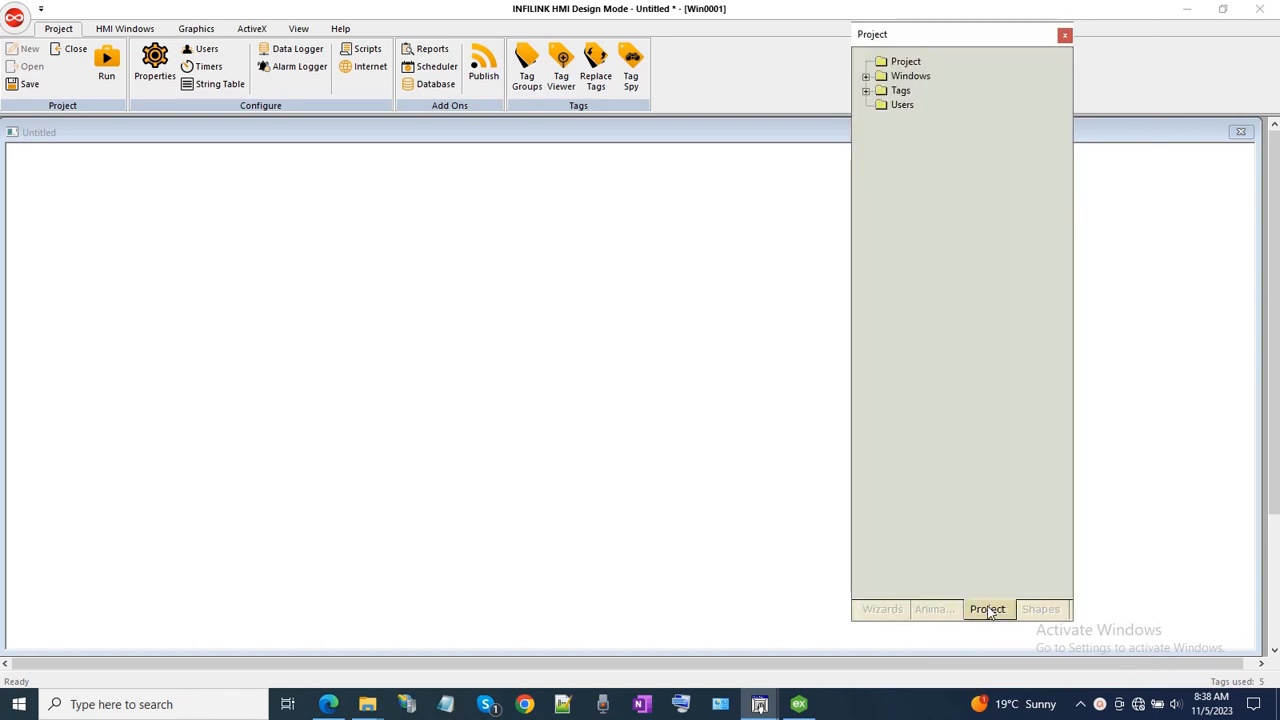
left_click(866, 91)
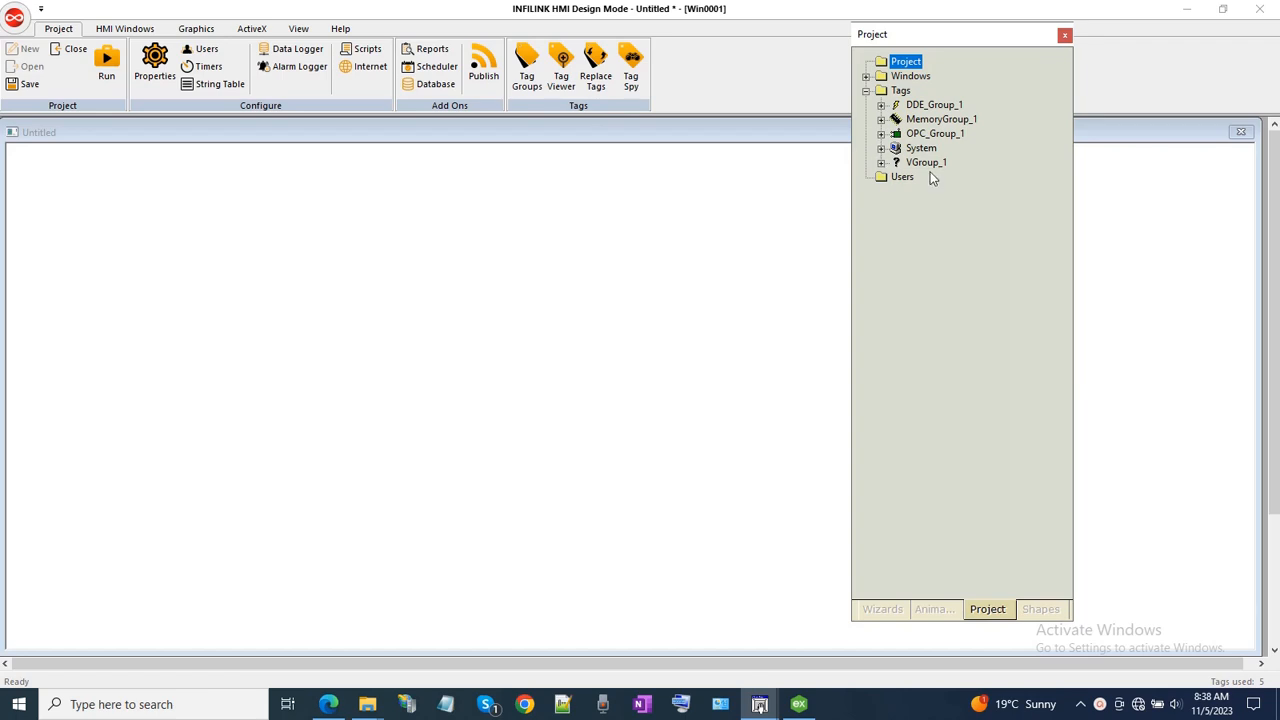
left_click(881, 148)
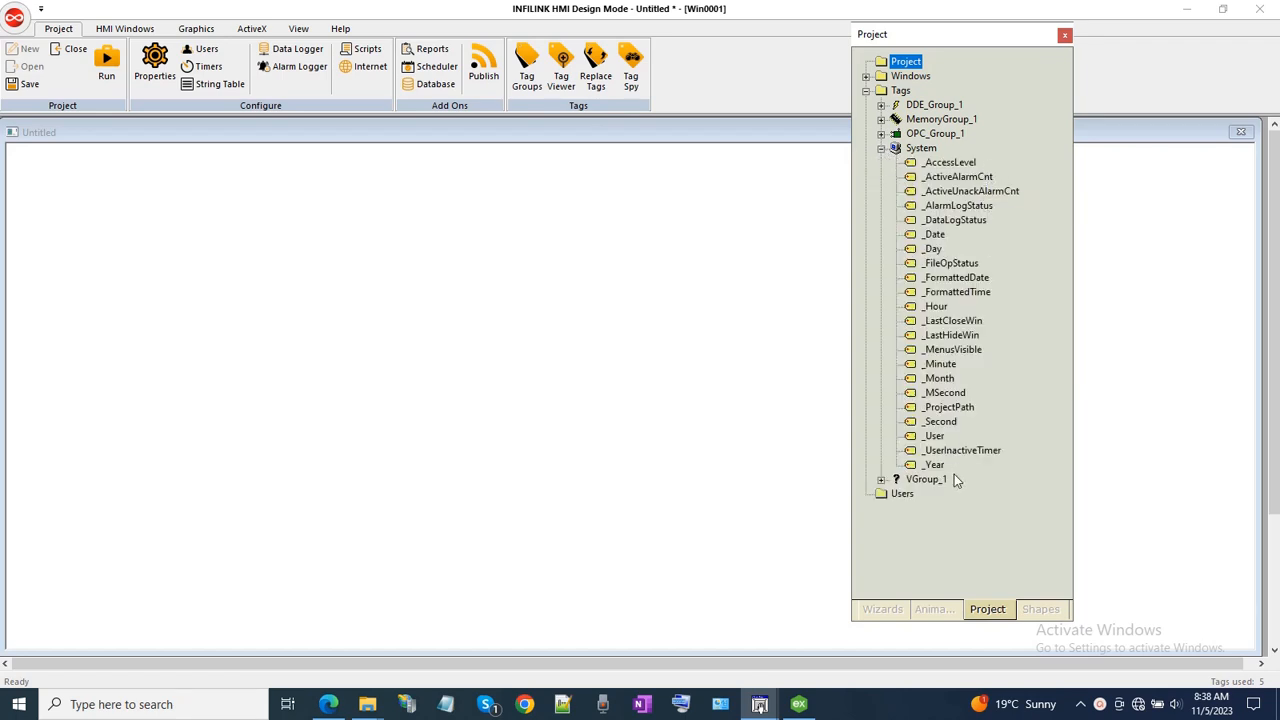
left_click(881, 148)
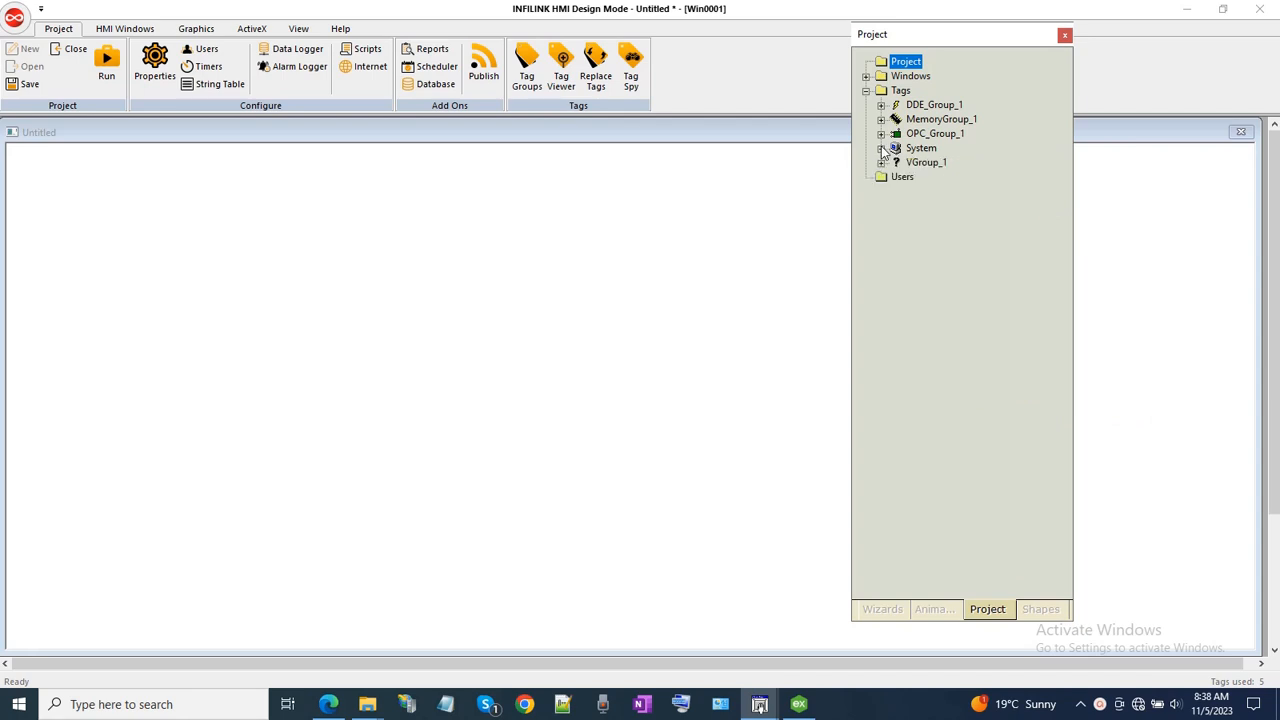
left_click(881, 134)
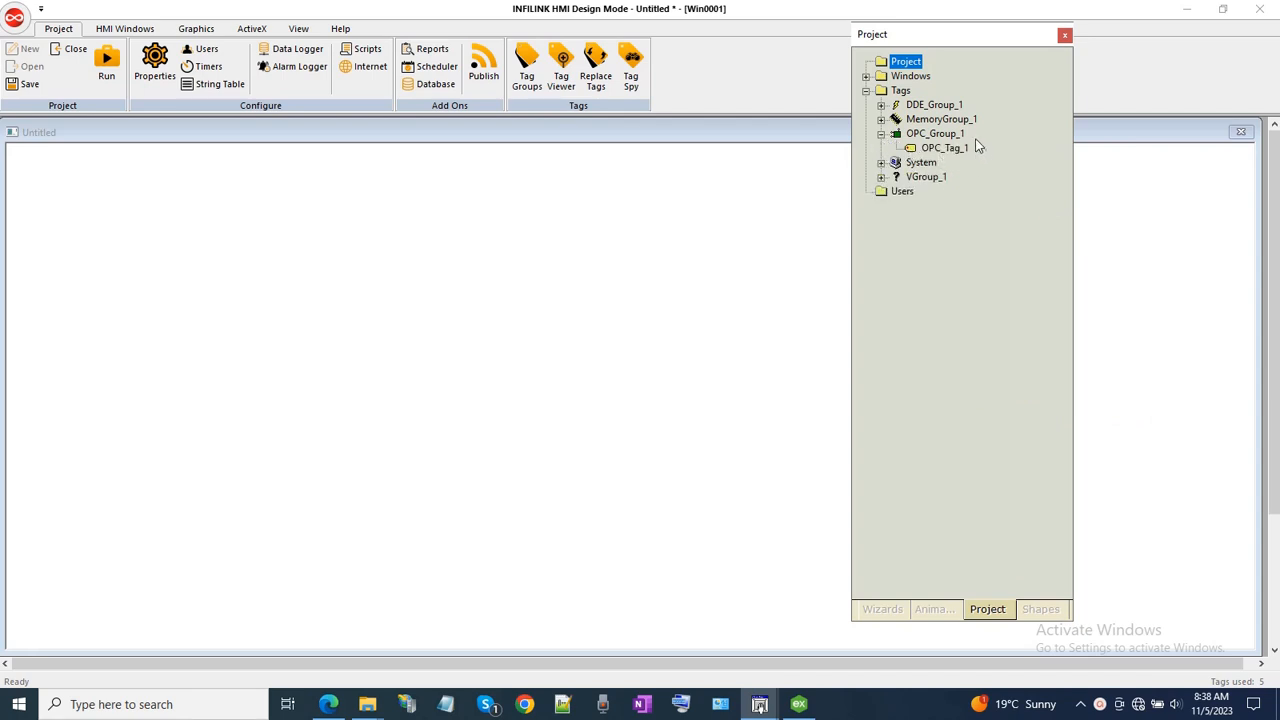
left_click(881, 134)
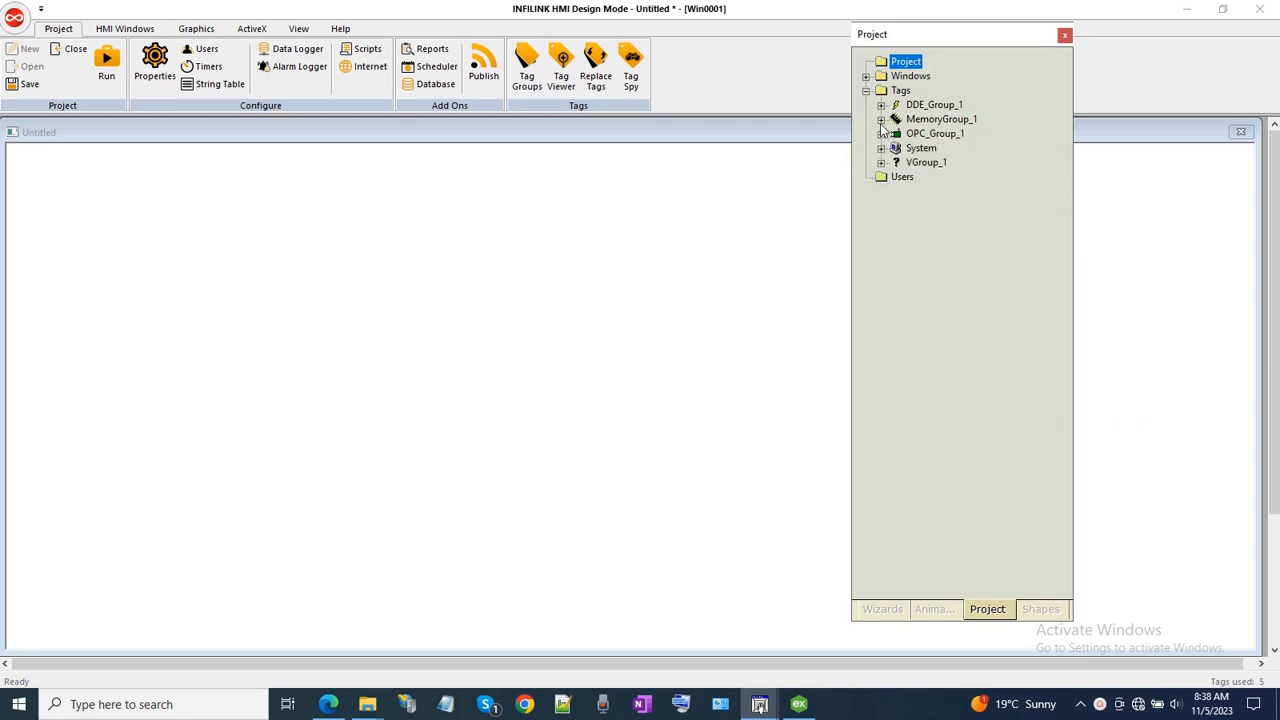
left_click(881, 120)
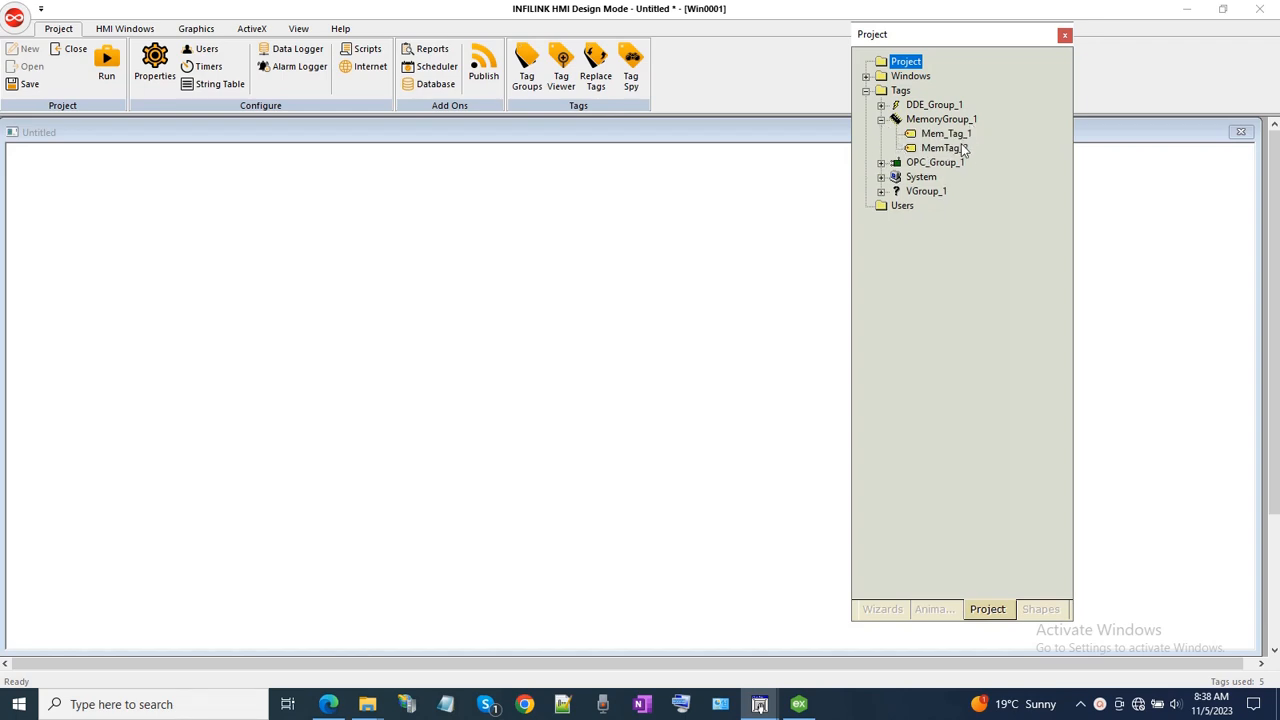
left_click(881, 120)
left_click(881, 105)
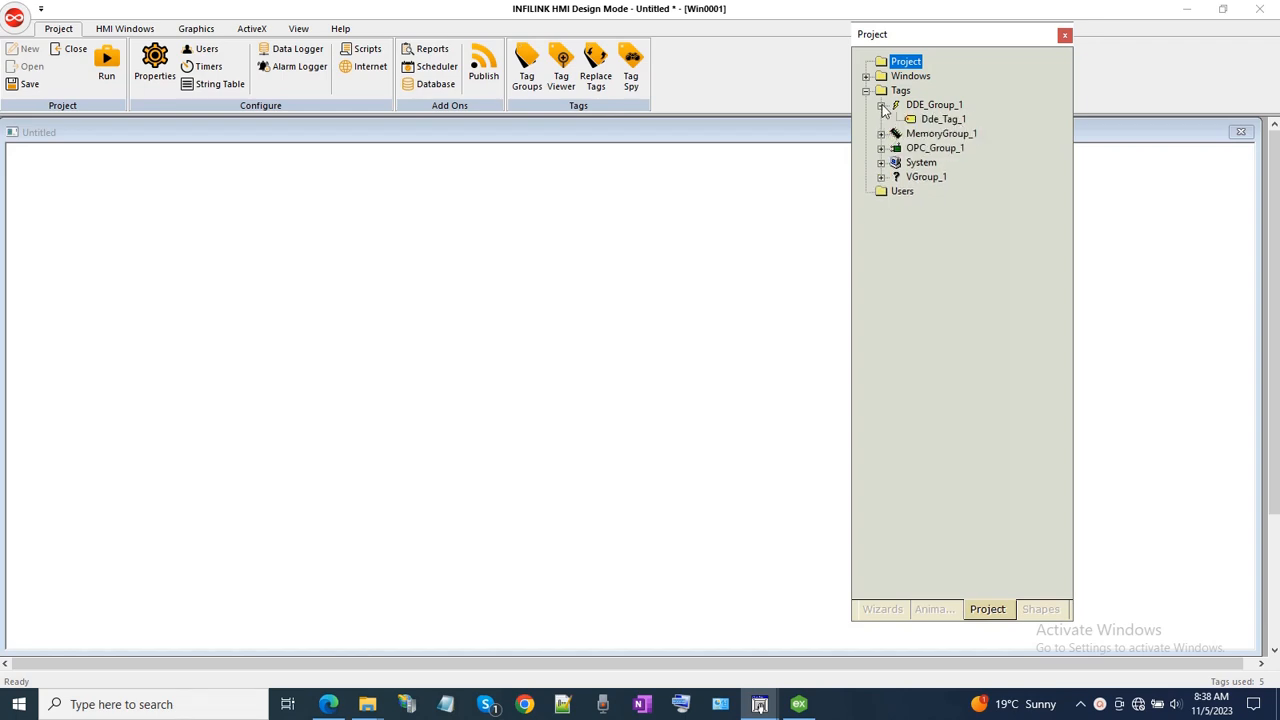
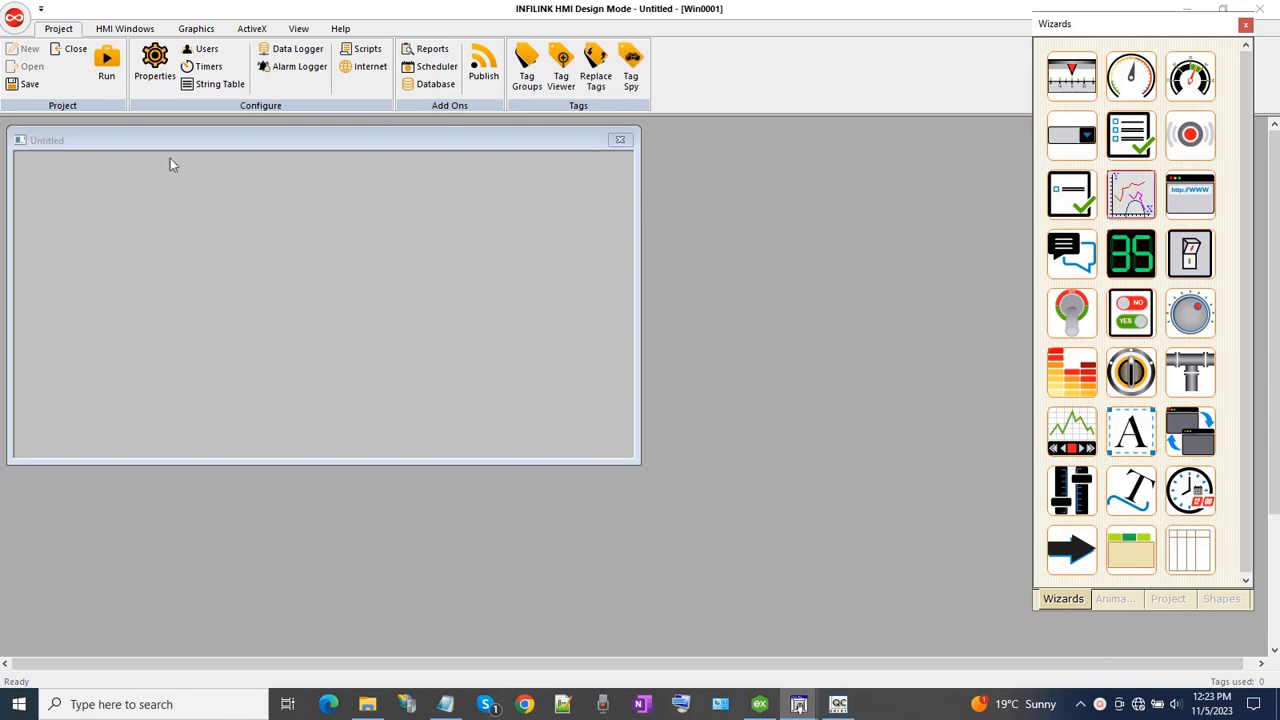
Move the Untitled HMI window to the workspace's upper-left corner, enlarge it to about 1588 × 675, and save the project
left_click_drag(152, 147, 143, 134)
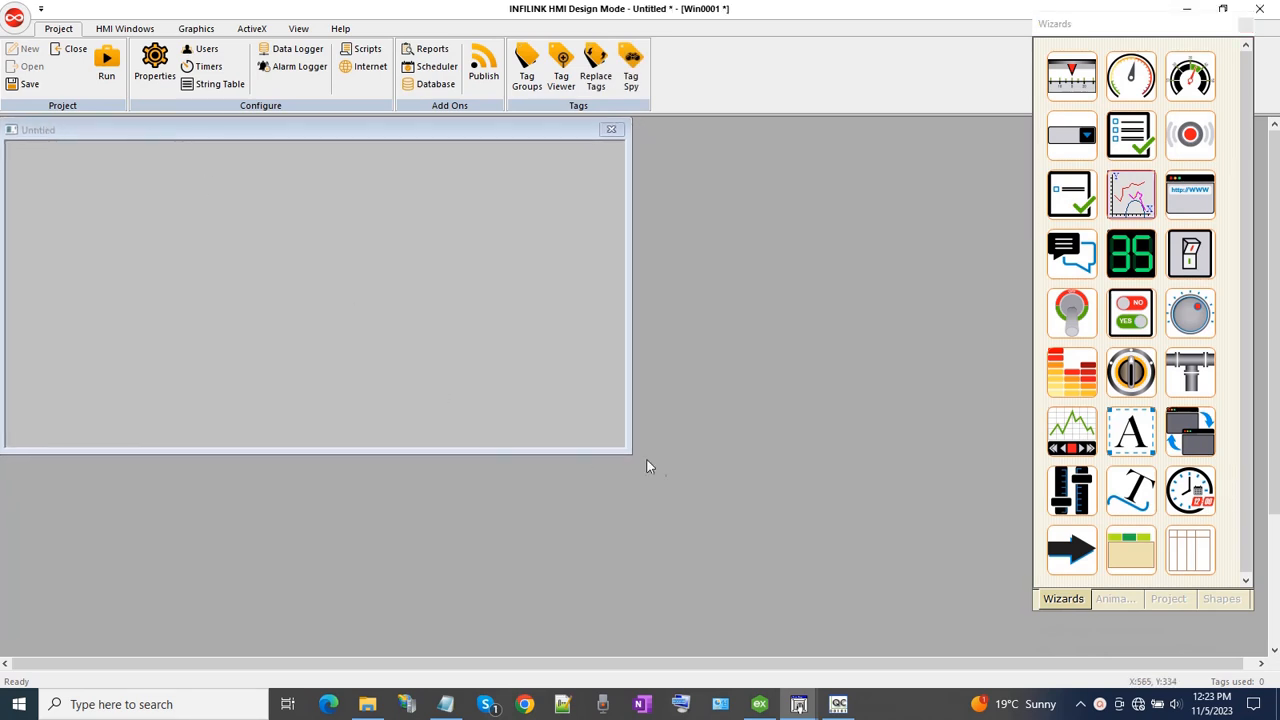
left_click_drag(634, 457, 1258, 648)
left_click(25, 84)
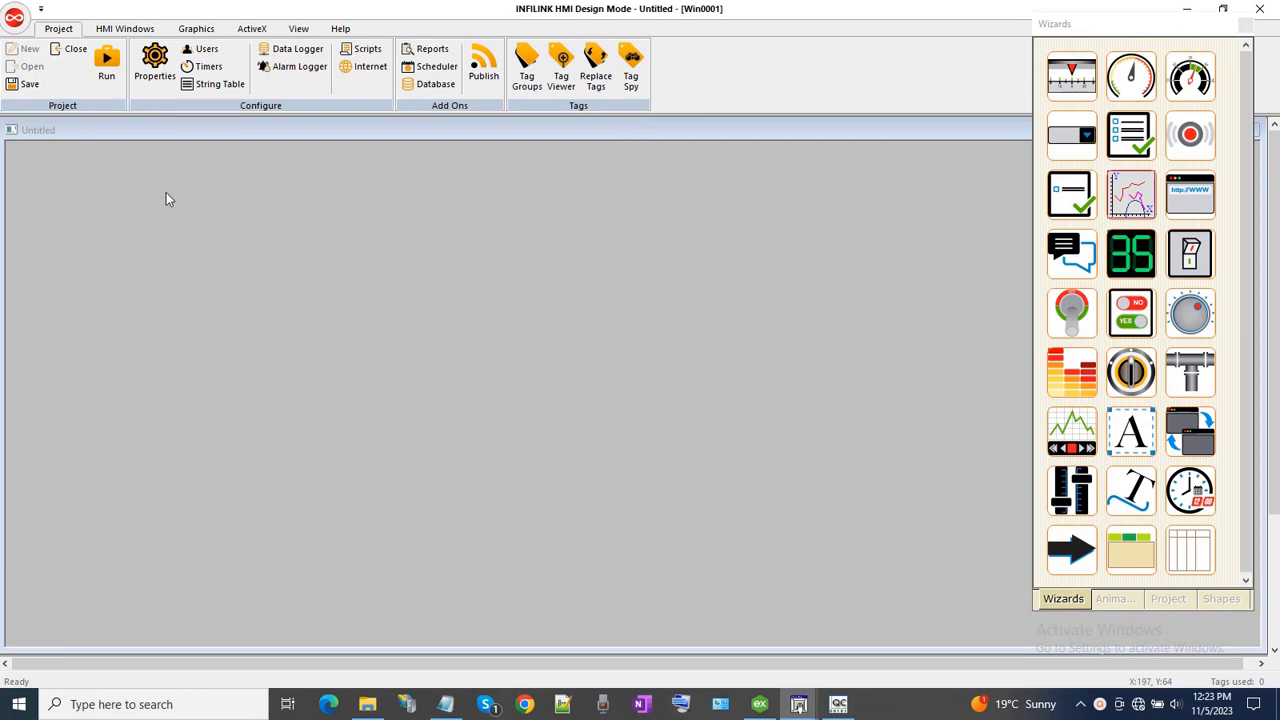
Set the HMI window's background colour to white and save the project
right_click(166, 196)
left_click(212, 288)
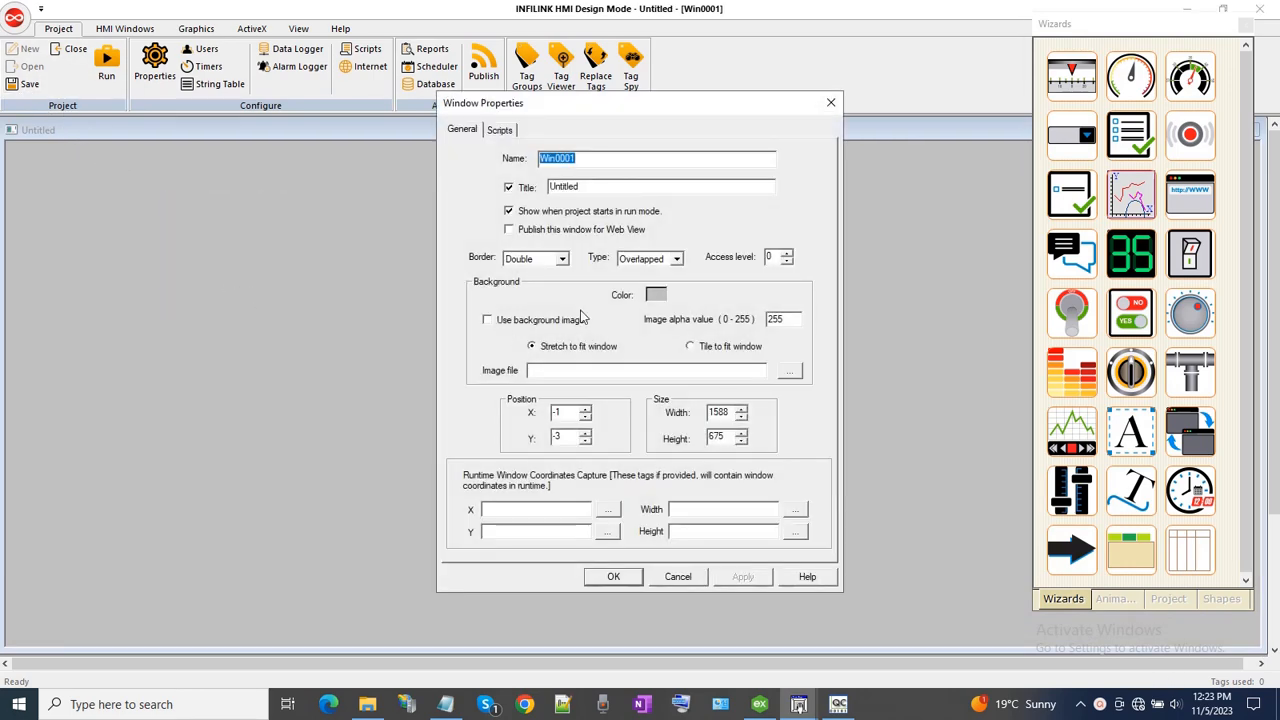
left_click(655, 297)
left_click(621, 349)
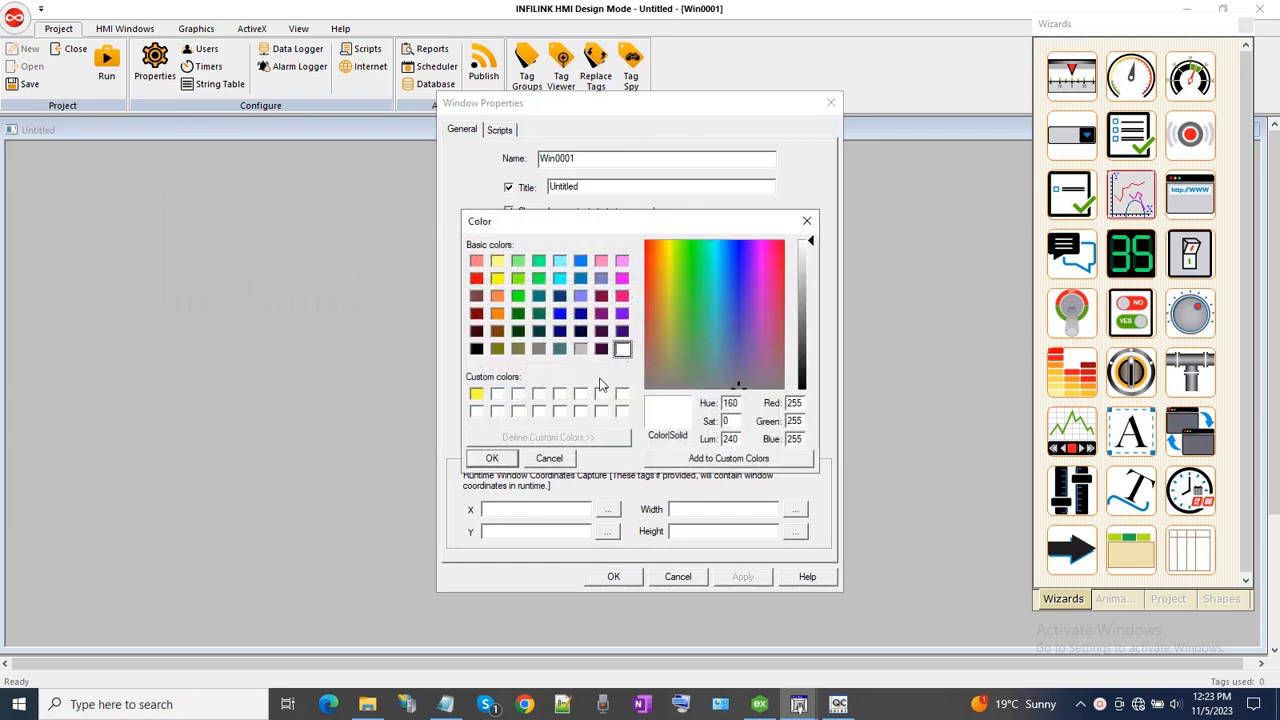
left_click(491, 459)
left_click(594, 573)
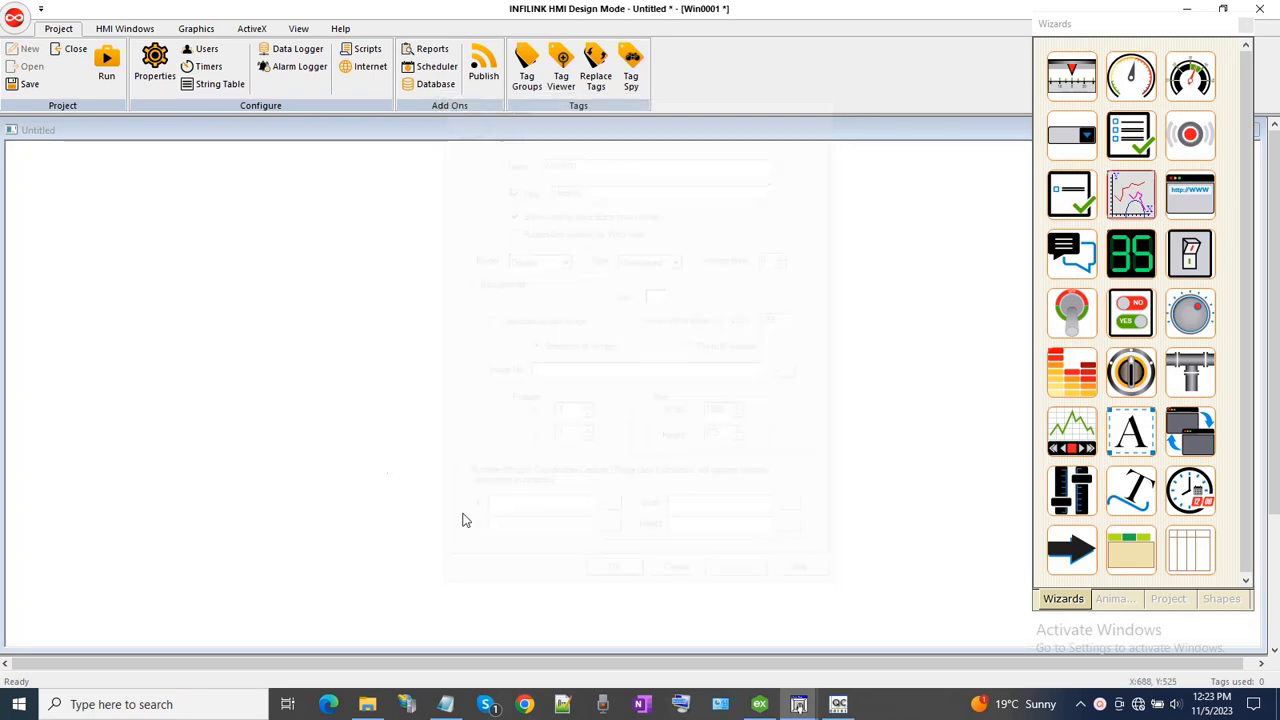
left_click(22, 84)
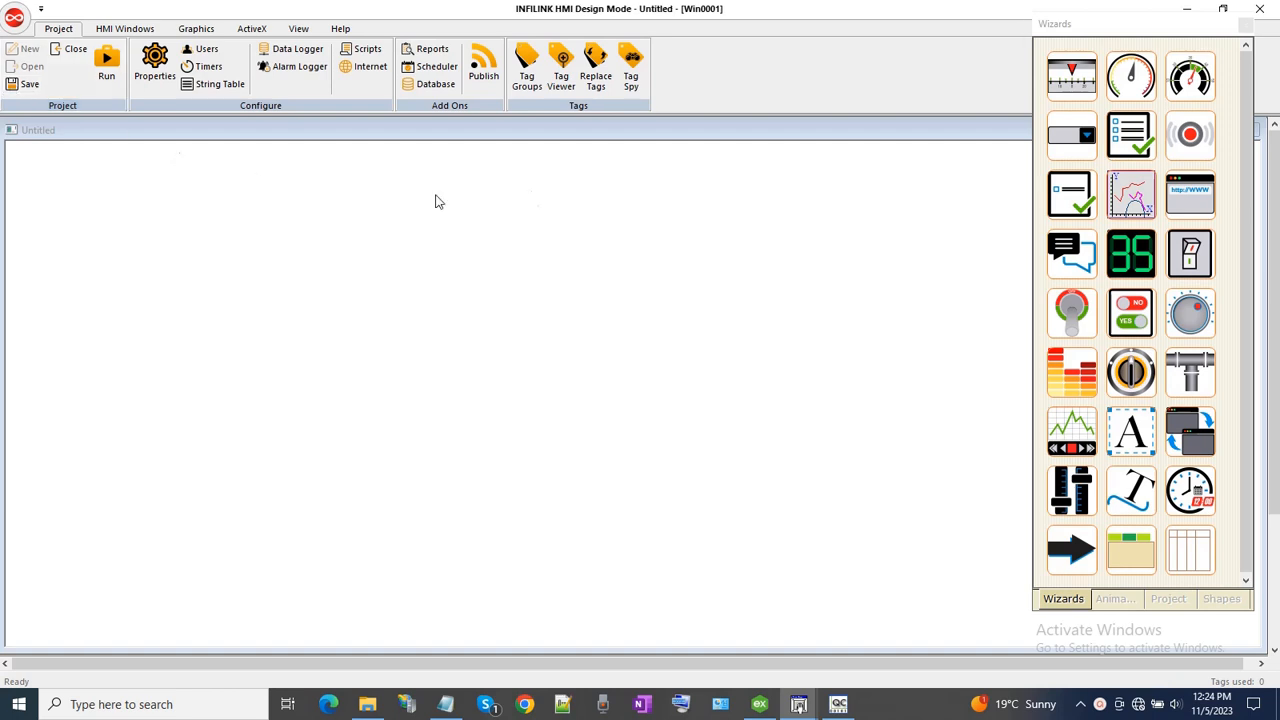
Create an OPC tag group named OPC_Group using the local server Kepware.KEPServerEX.V6
left_click(521, 82)
left_click(452, 340)
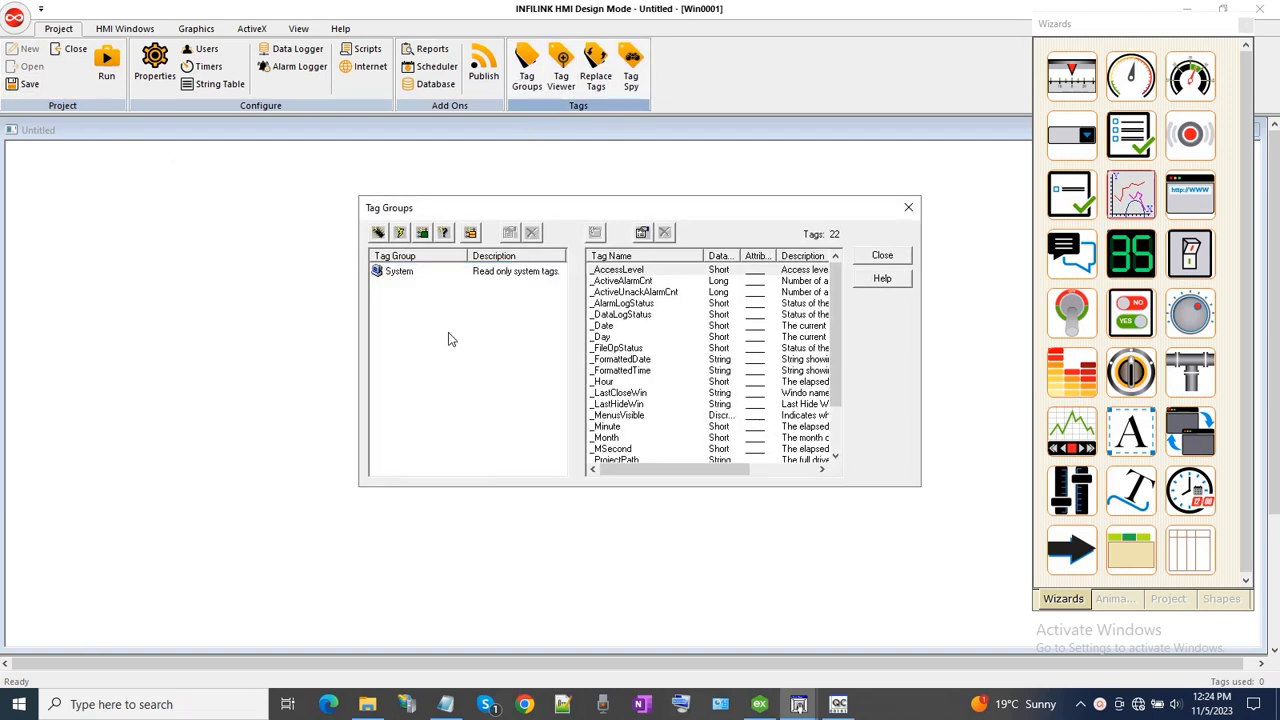
left_click(423, 233)
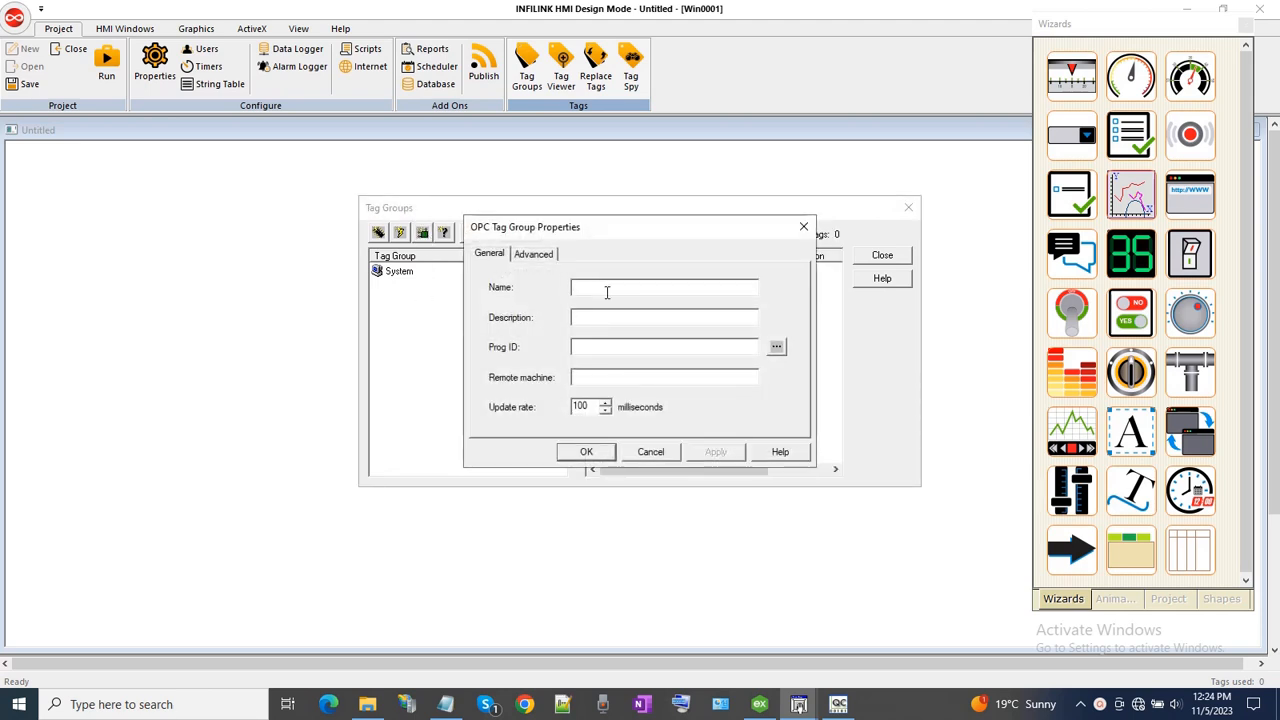
type("OPC")
left_click(776, 348)
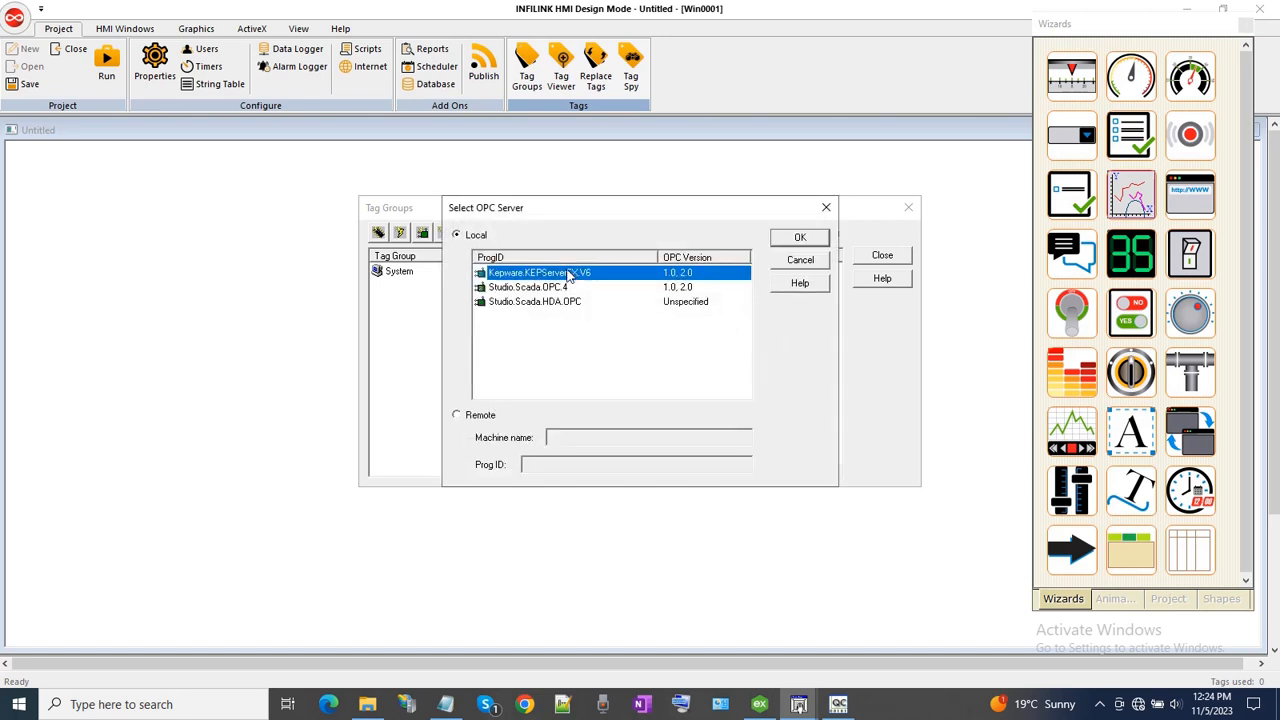
double_click(568, 276)
left_click(587, 452)
left_click(540, 345)
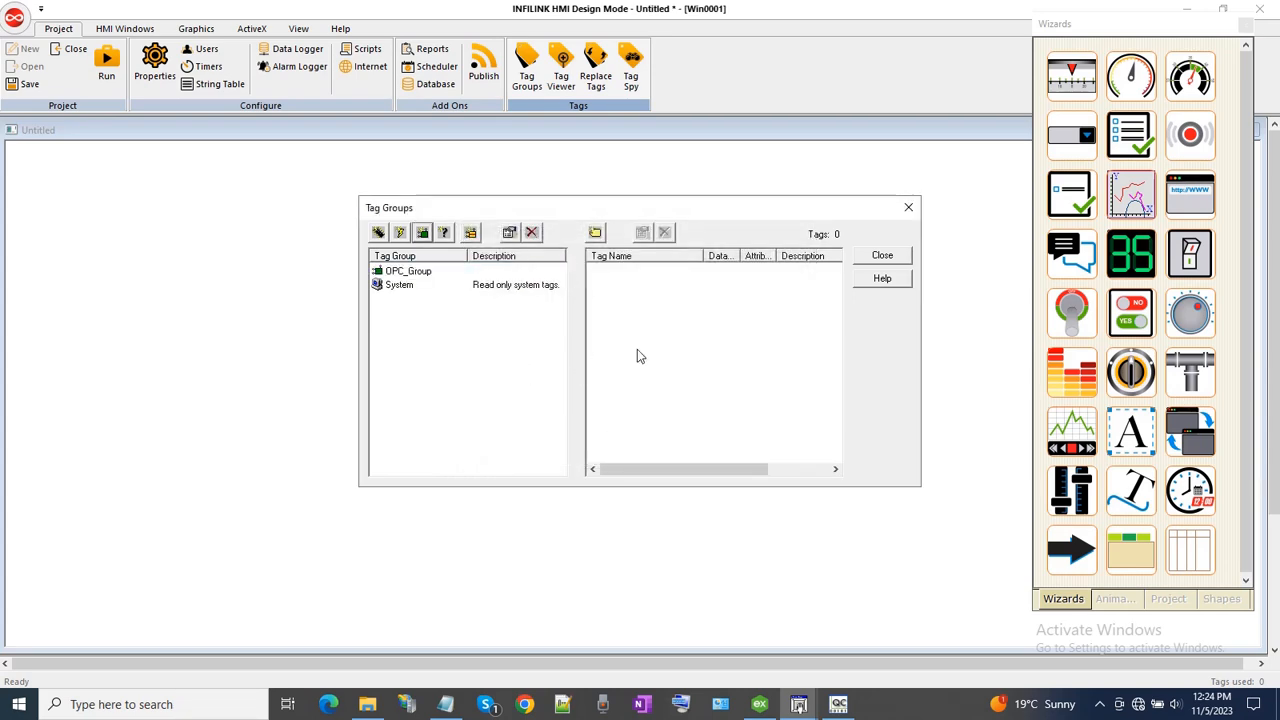
Start a new tag in OPC_Group and assign it the server item Channel1.Device1.Tag5
left_click(598, 234)
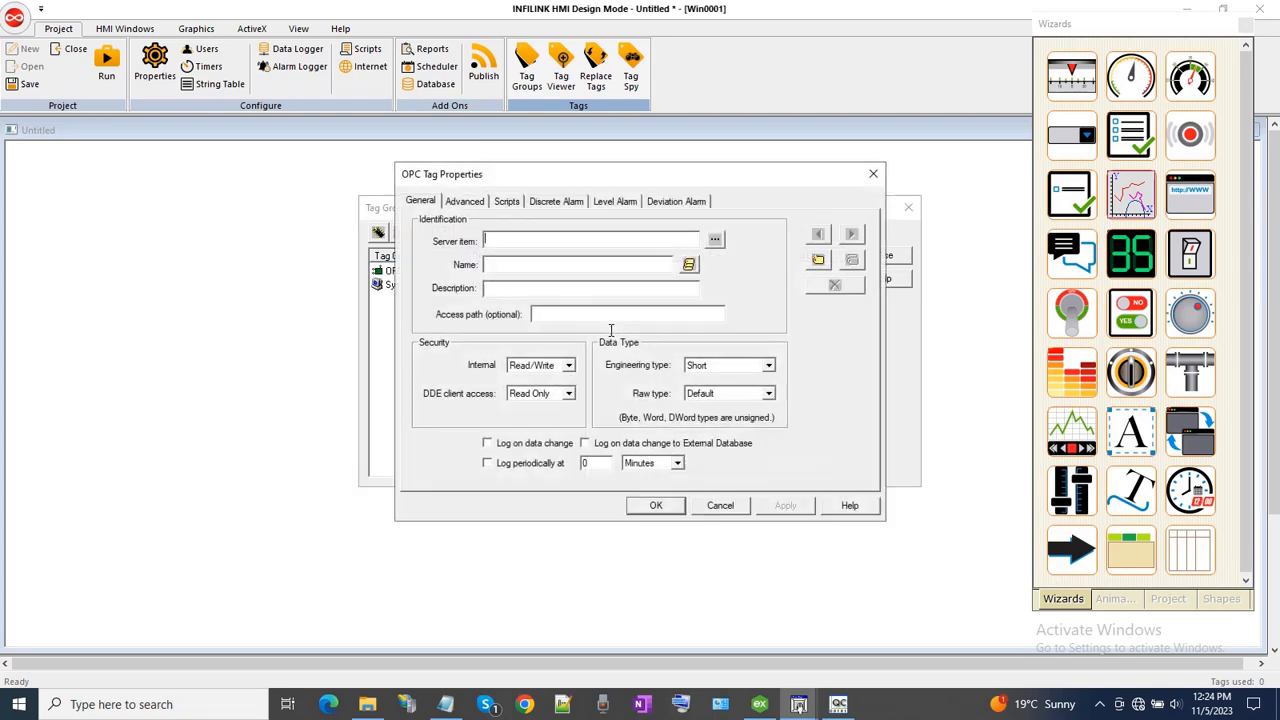
left_click(718, 240)
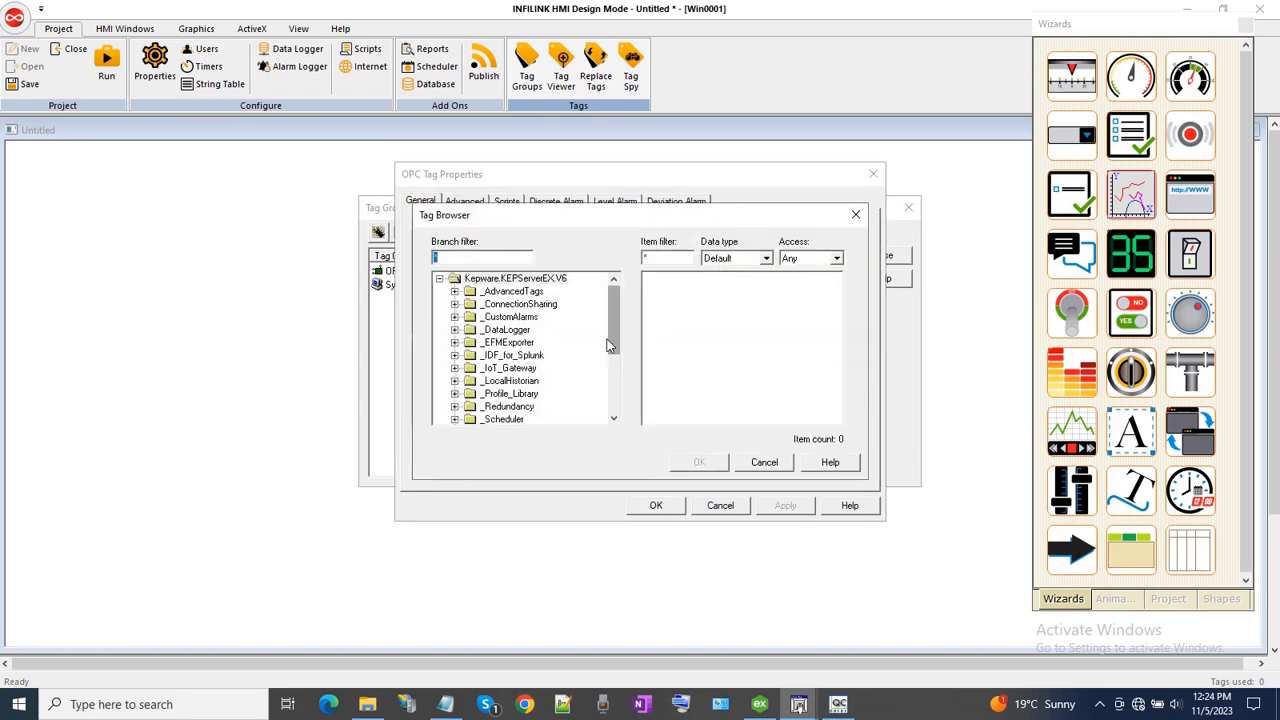
left_click_drag(614, 320, 614, 378)
left_click(497, 368)
left_click(455, 368)
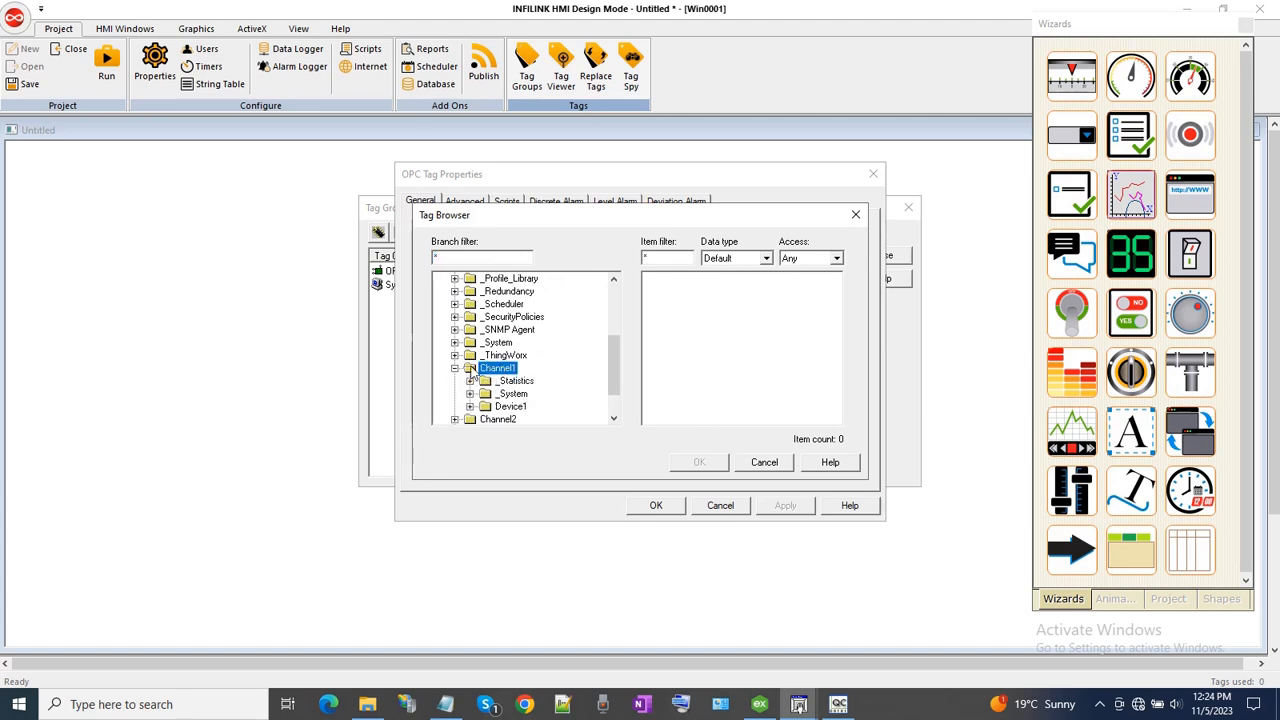
left_click(510, 407)
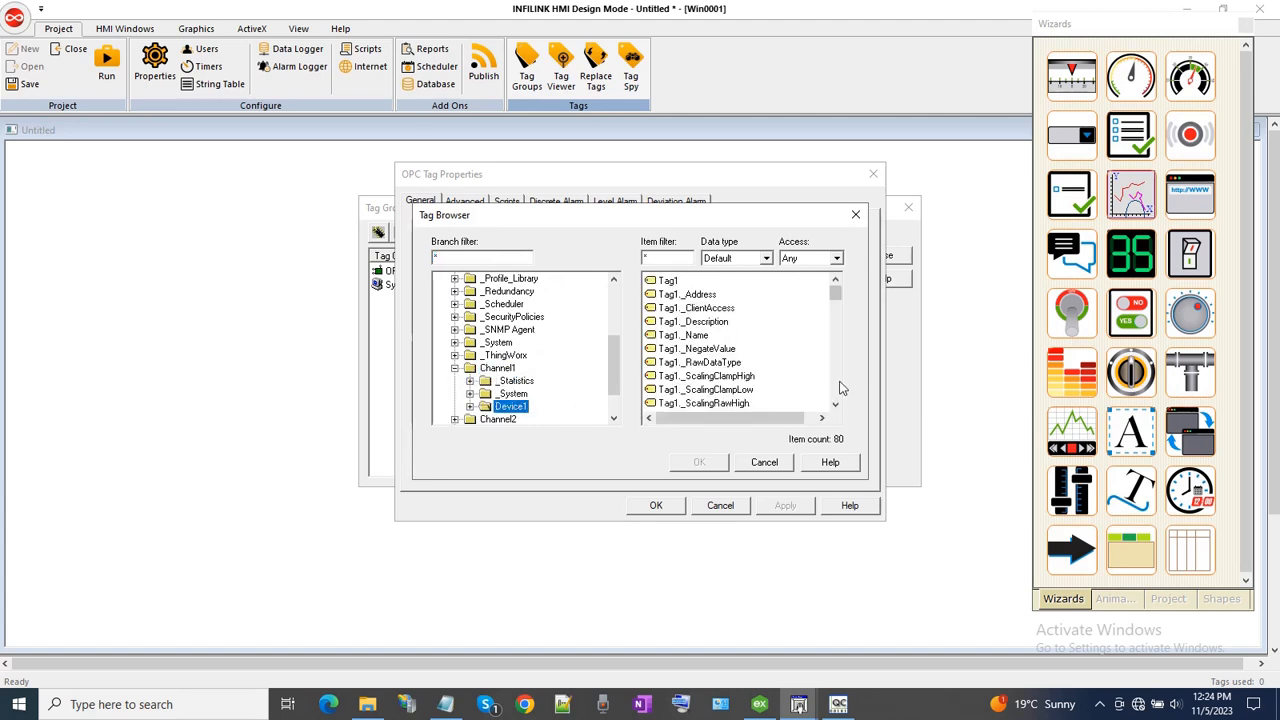
left_click_drag(837, 294, 828, 372)
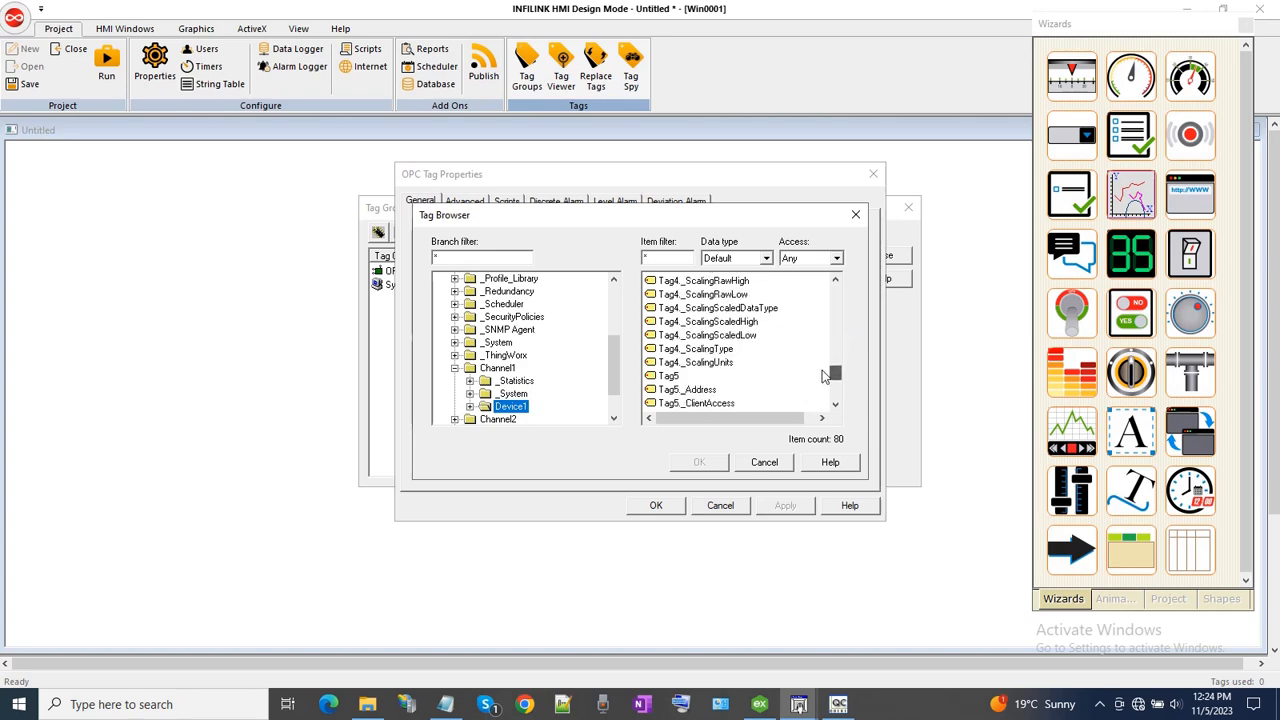
double_click(673, 378)
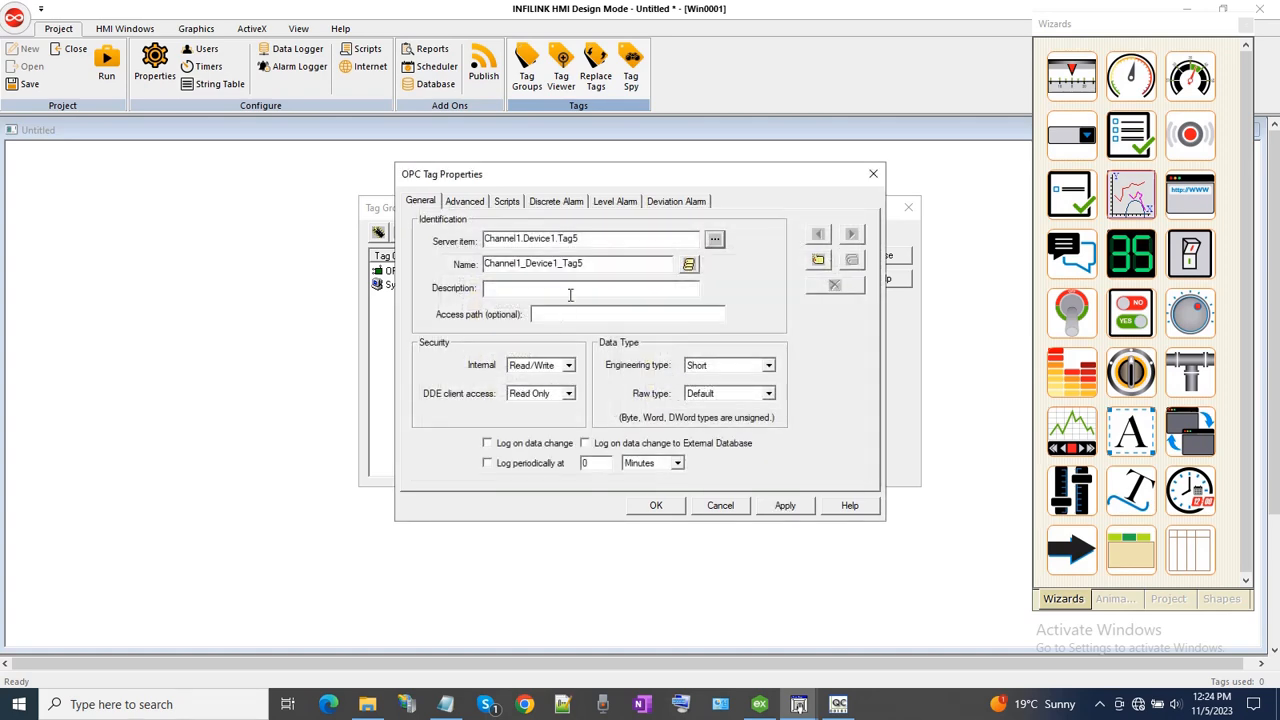
Name the OPC tag Current, set its engineering type to Real, save it, and close the tag groups dialog
left_click_drag(599, 264, 440, 263)
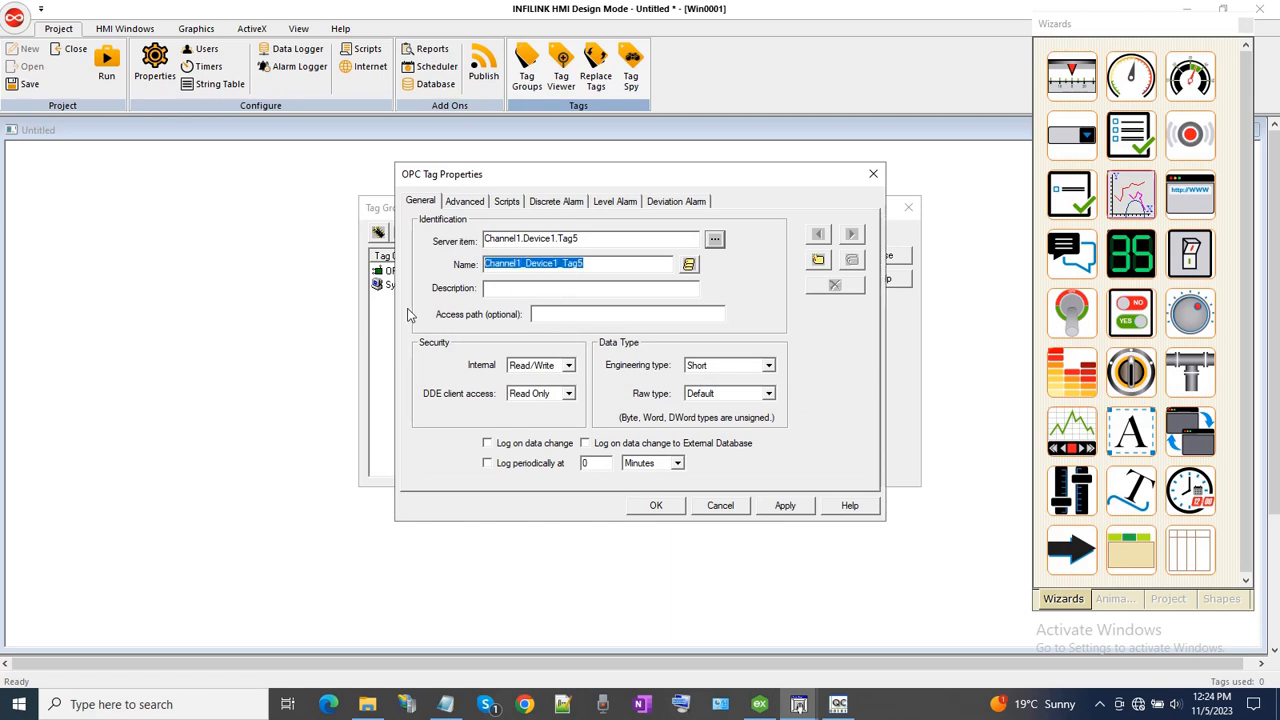
type("Current")
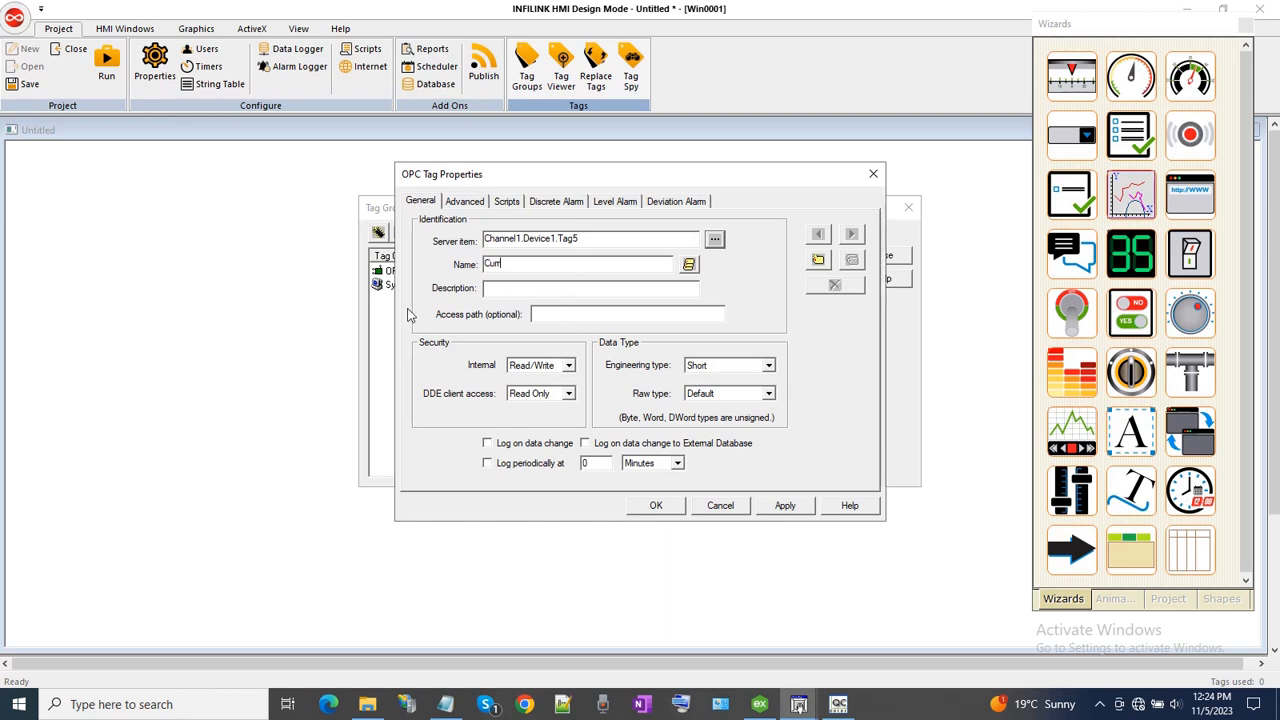
left_click(727, 366)
left_click(708, 426)
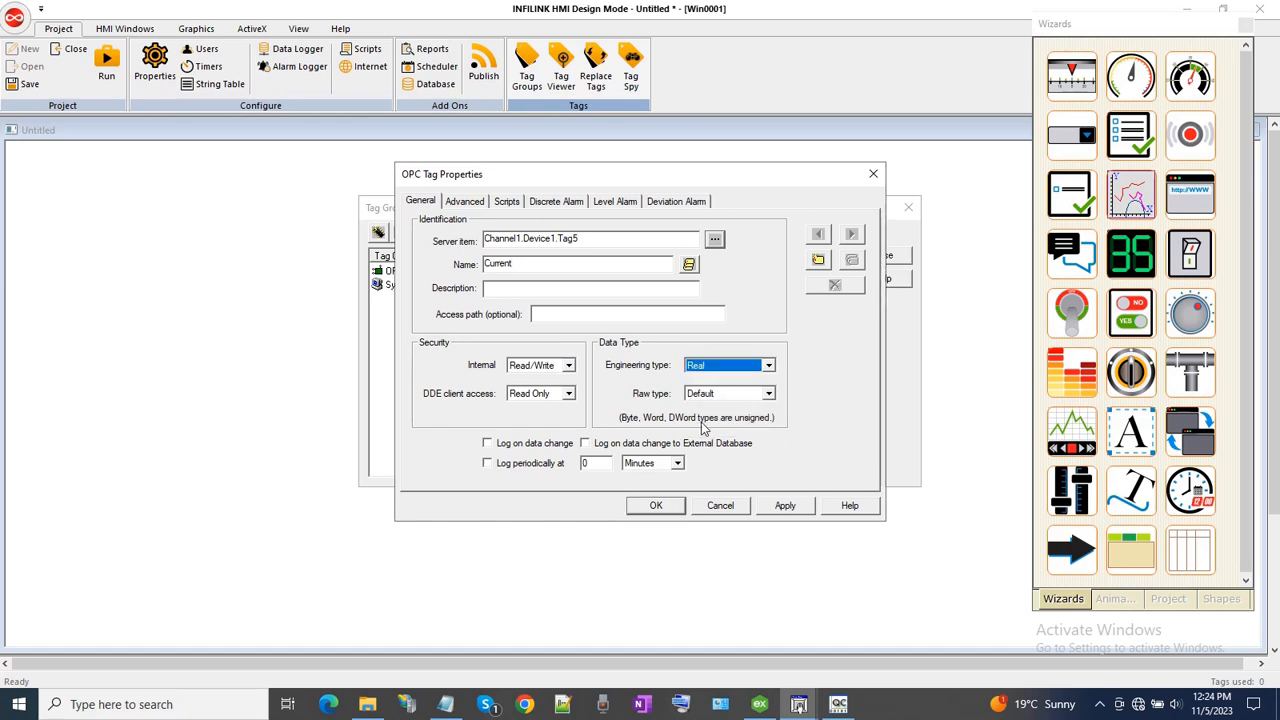
left_click(802, 506)
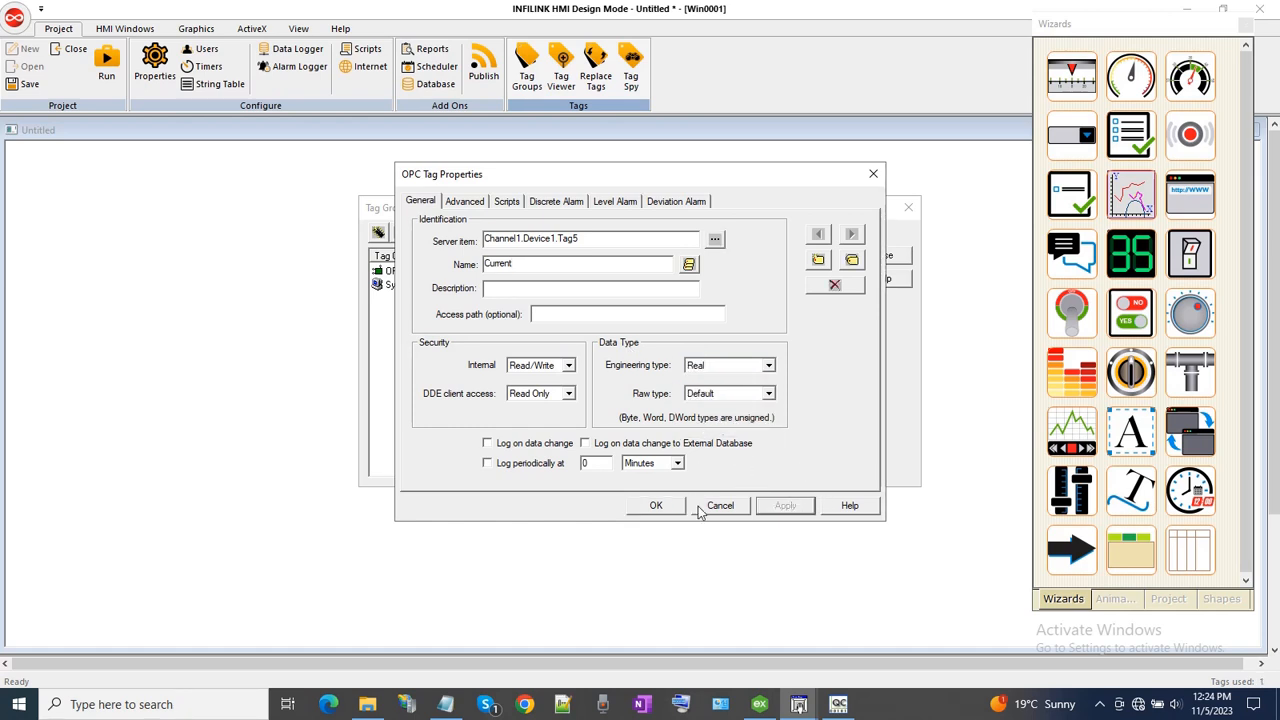
left_click(656, 506)
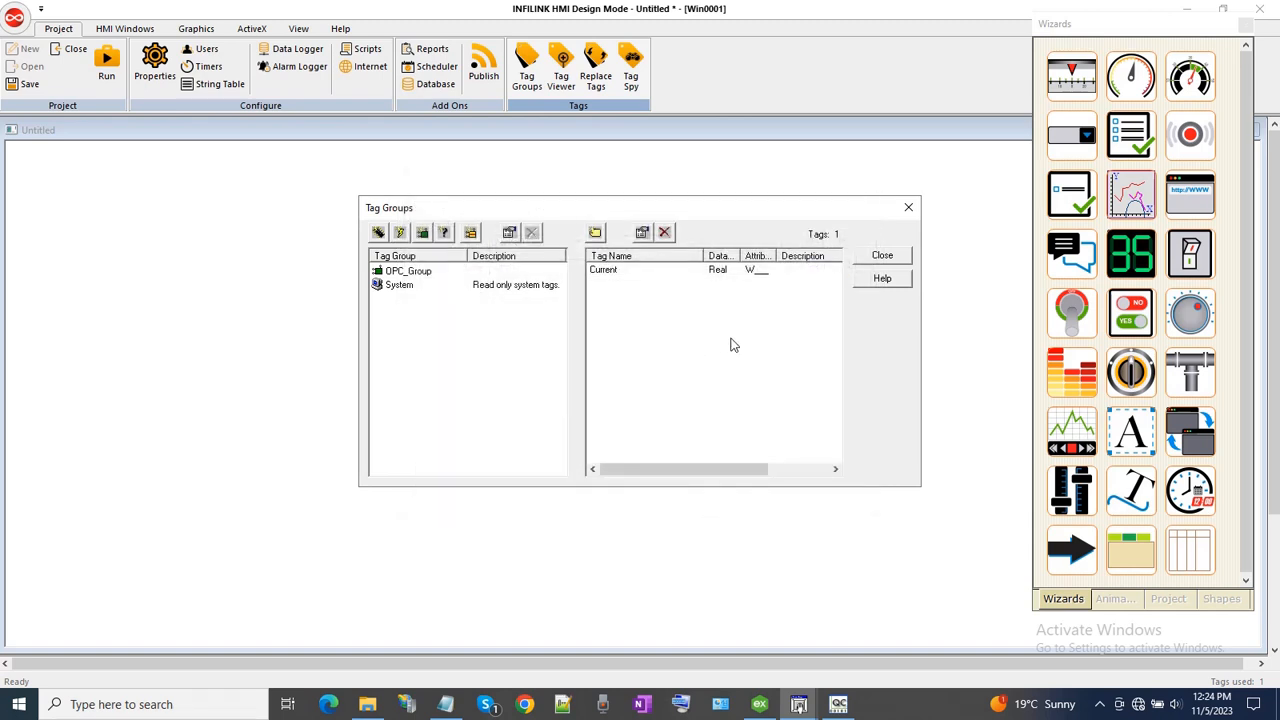
left_click(881, 257)
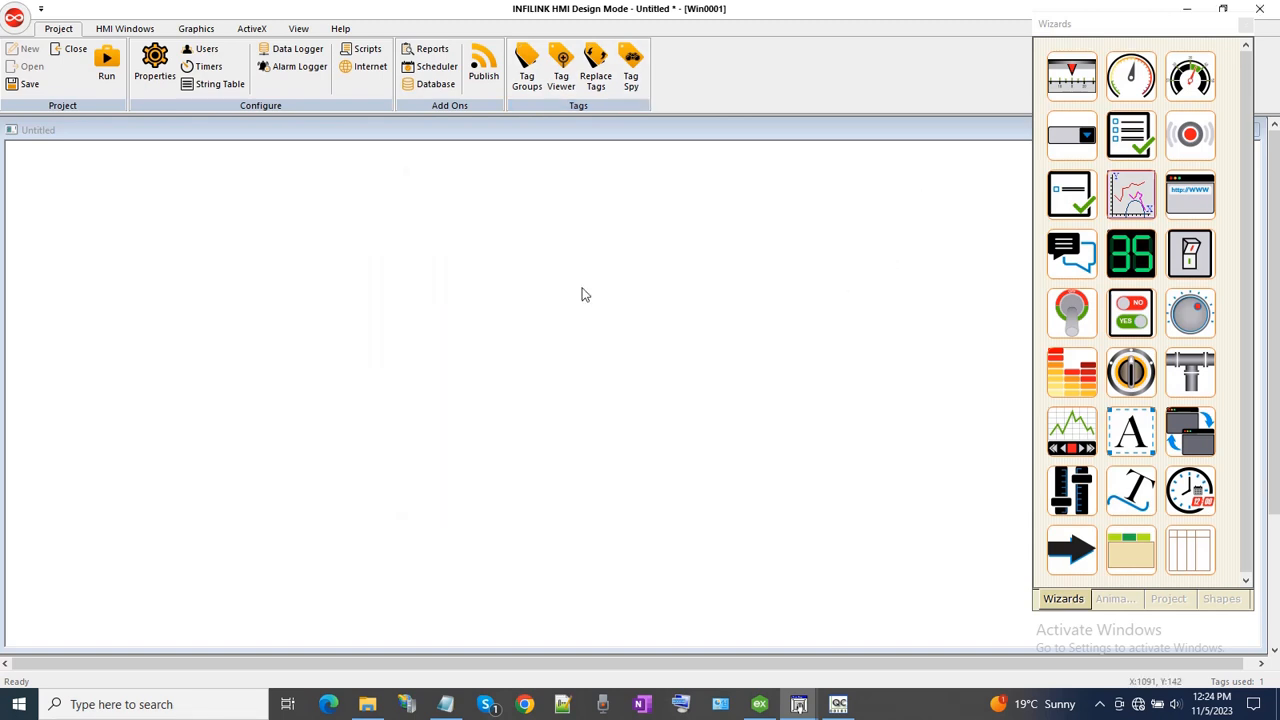
Place a text object near the HMI window's upper-left corner and set its text to Current
left_click(196, 28)
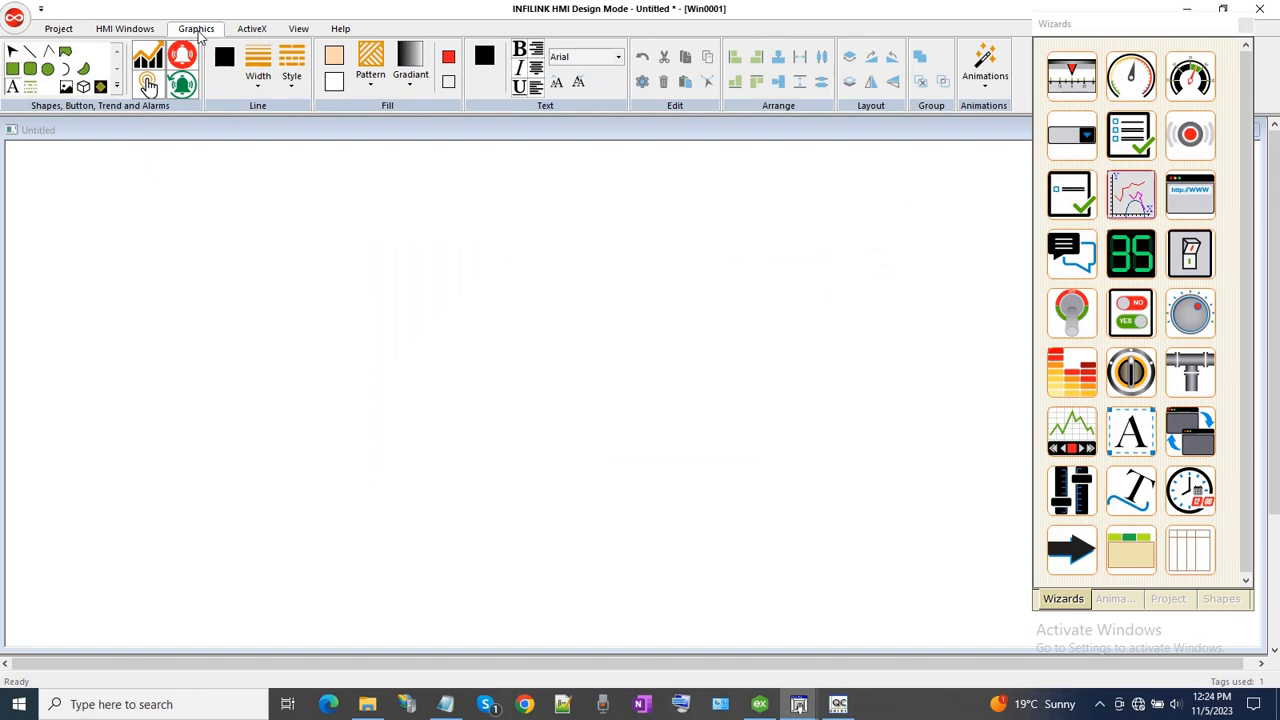
left_click(13, 88)
mouse_move(118, 203)
left_mouse_down()
mouse_move(131, 206)
mouse_move(119, 207)
left_mouse_up()
right_click(53, 180)
left_click(122, 280)
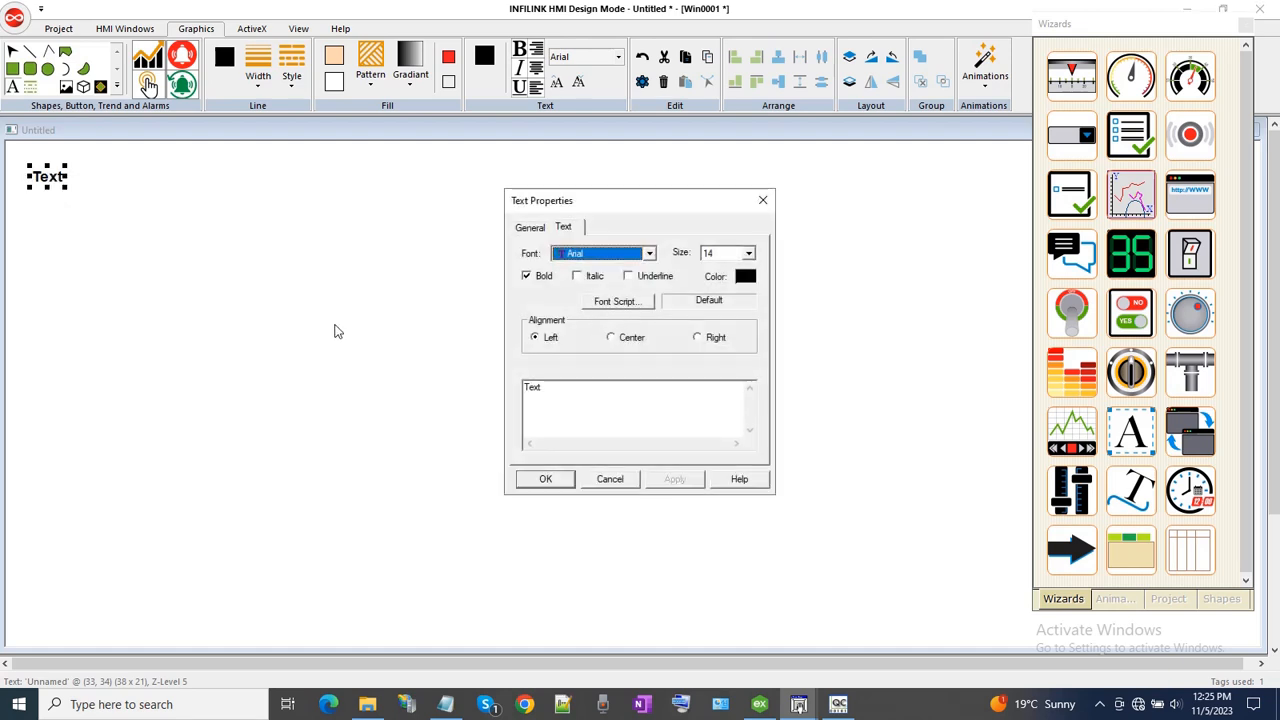
left_click_drag(563, 386, 394, 395)
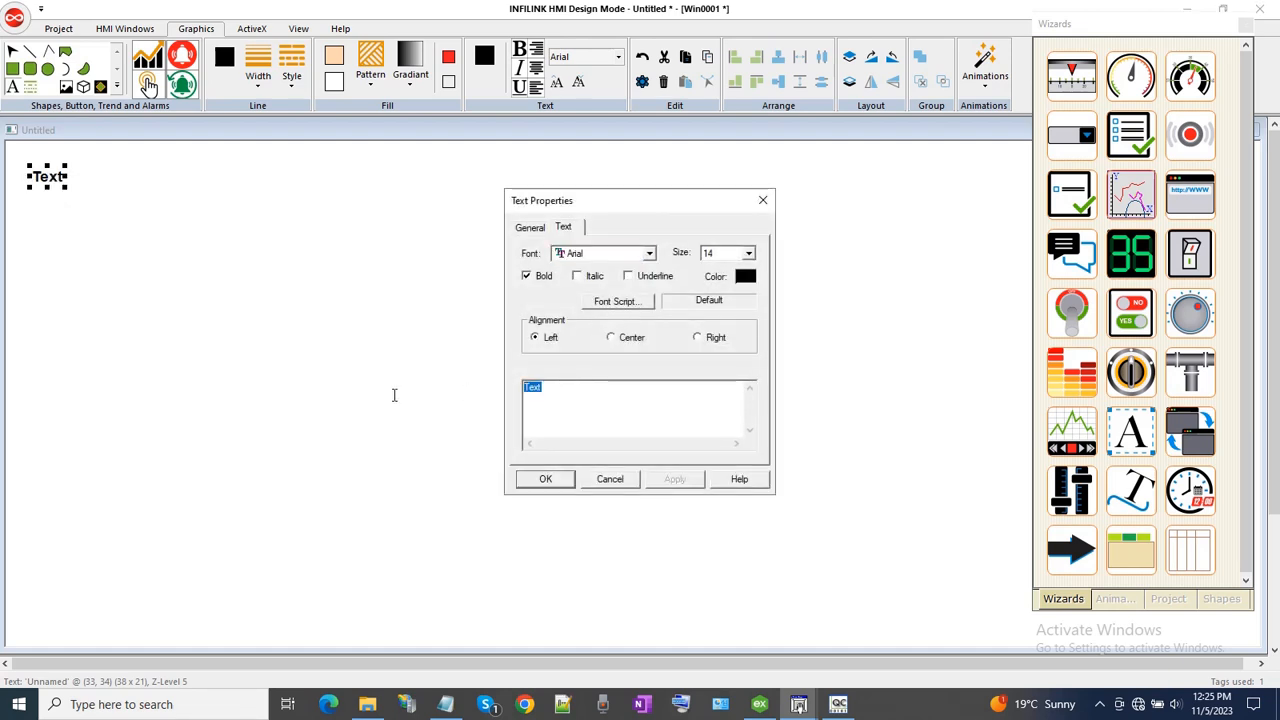
type("Curren")
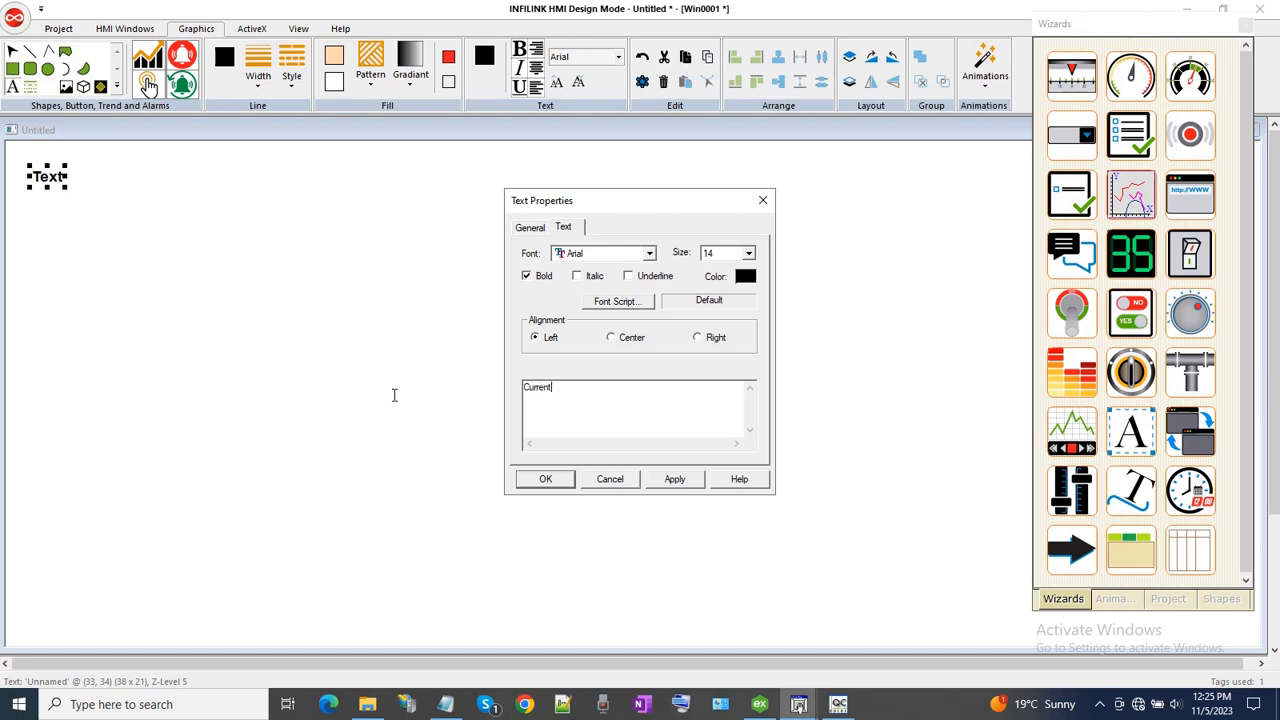
type("t")
left_click(543, 481)
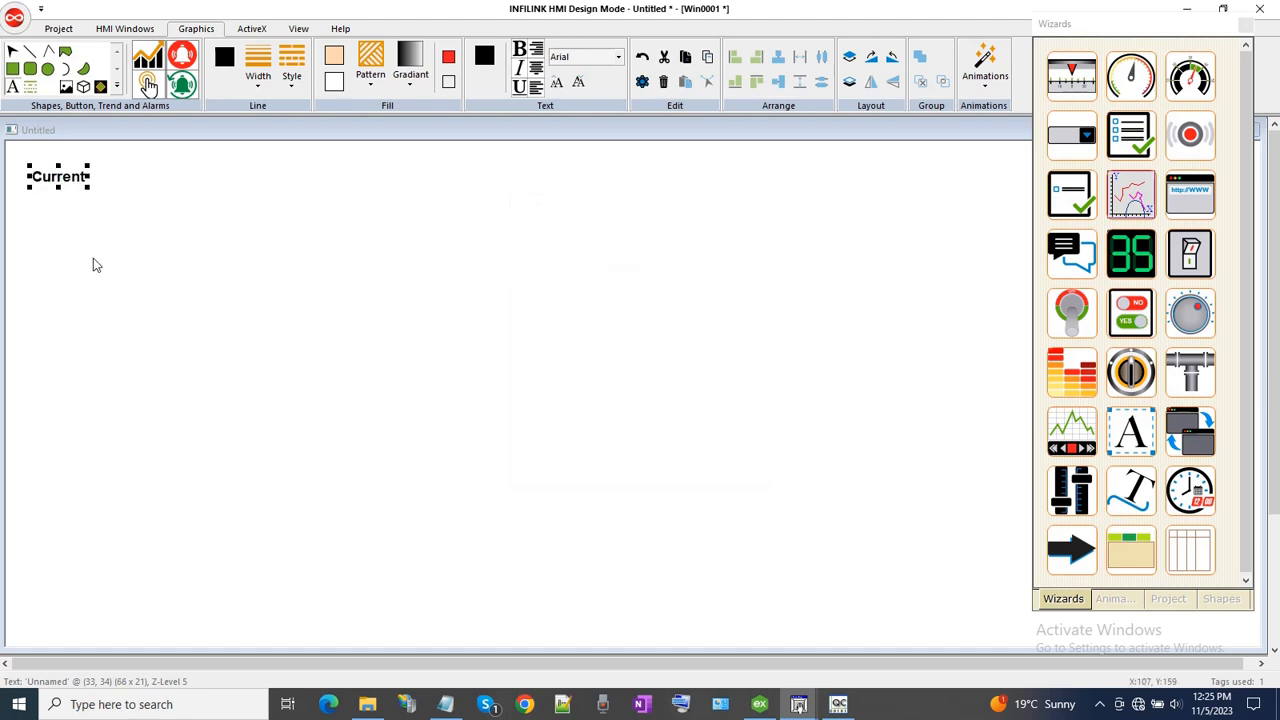
Duplicate the Current label and place the copy beside the original on its right
right_click(68, 178)
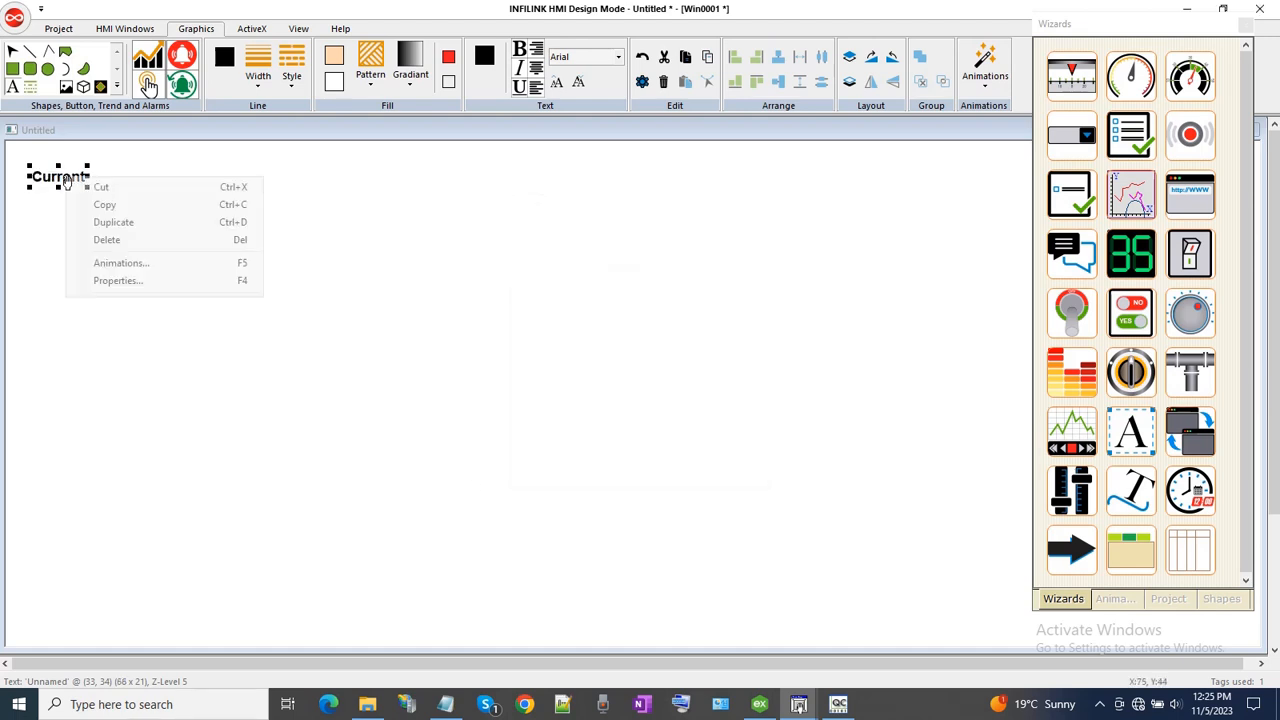
left_click(148, 221)
left_click_drag(66, 186, 153, 180)
Add a Show Value animation to the duplicated label and link it to the tag OPC_Group\Current
right_click(150, 178)
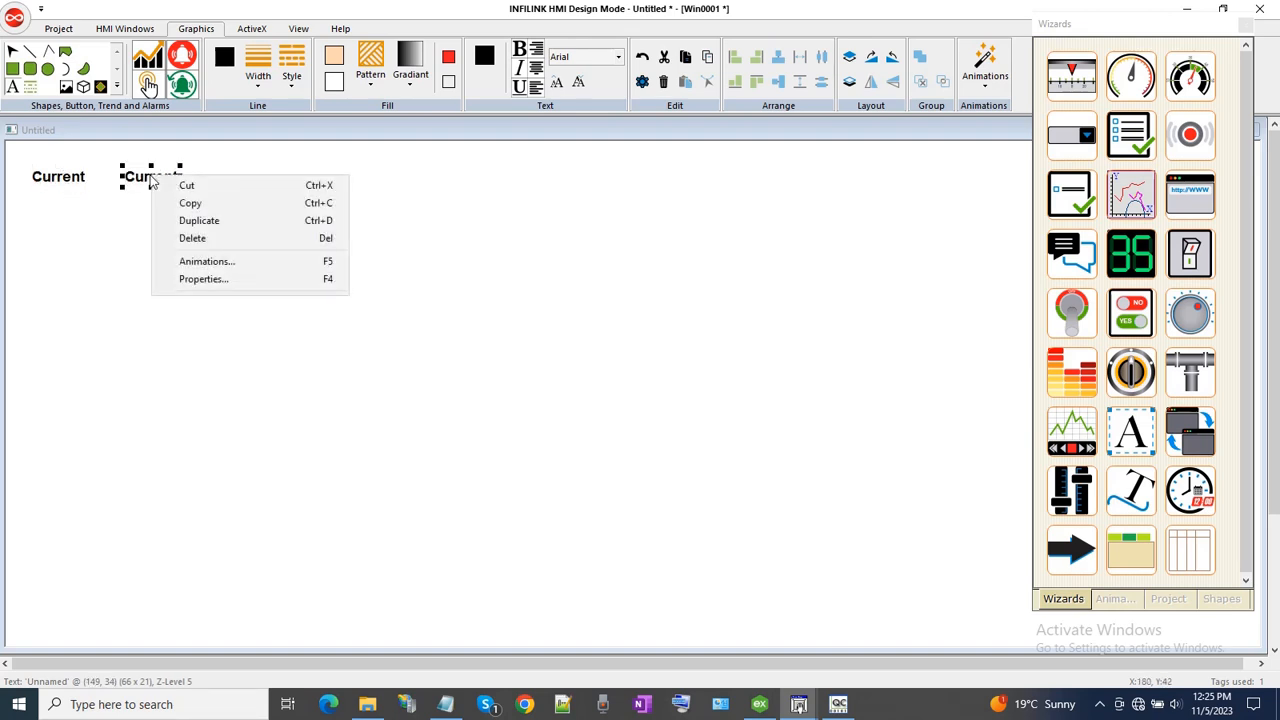
left_click(185, 262)
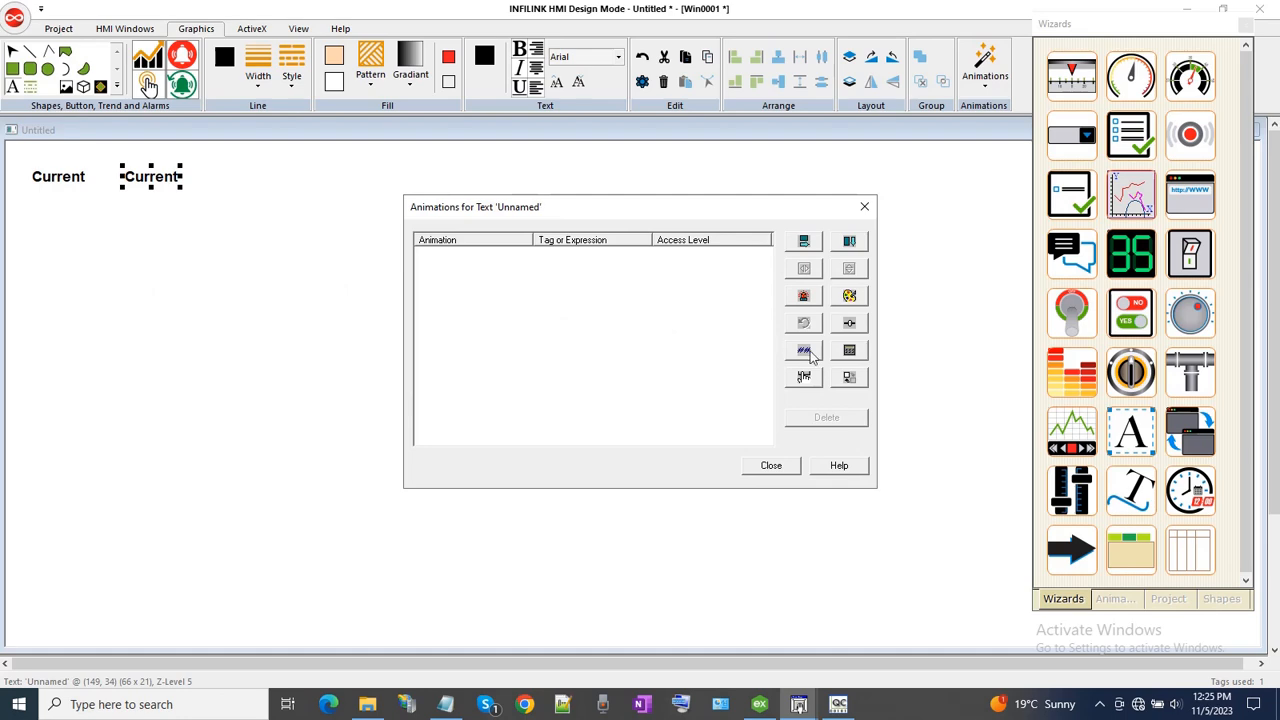
left_click(804, 351)
left_click(792, 287)
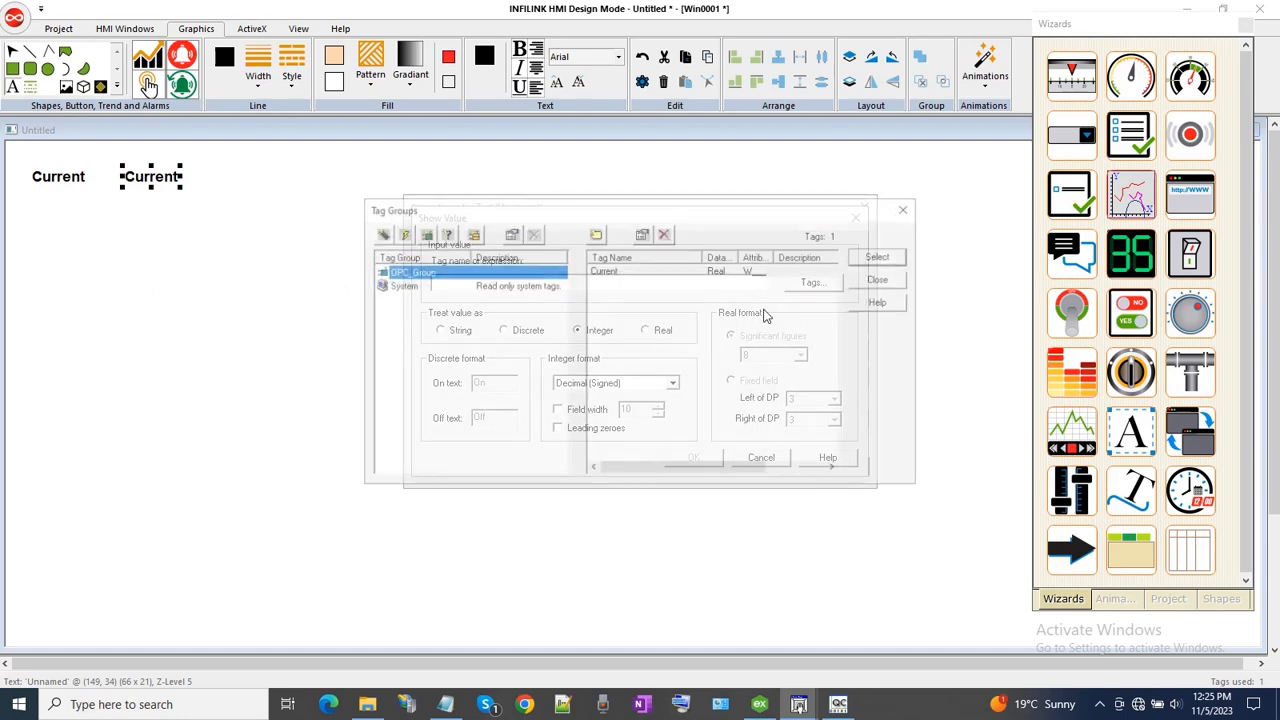
double_click(622, 271)
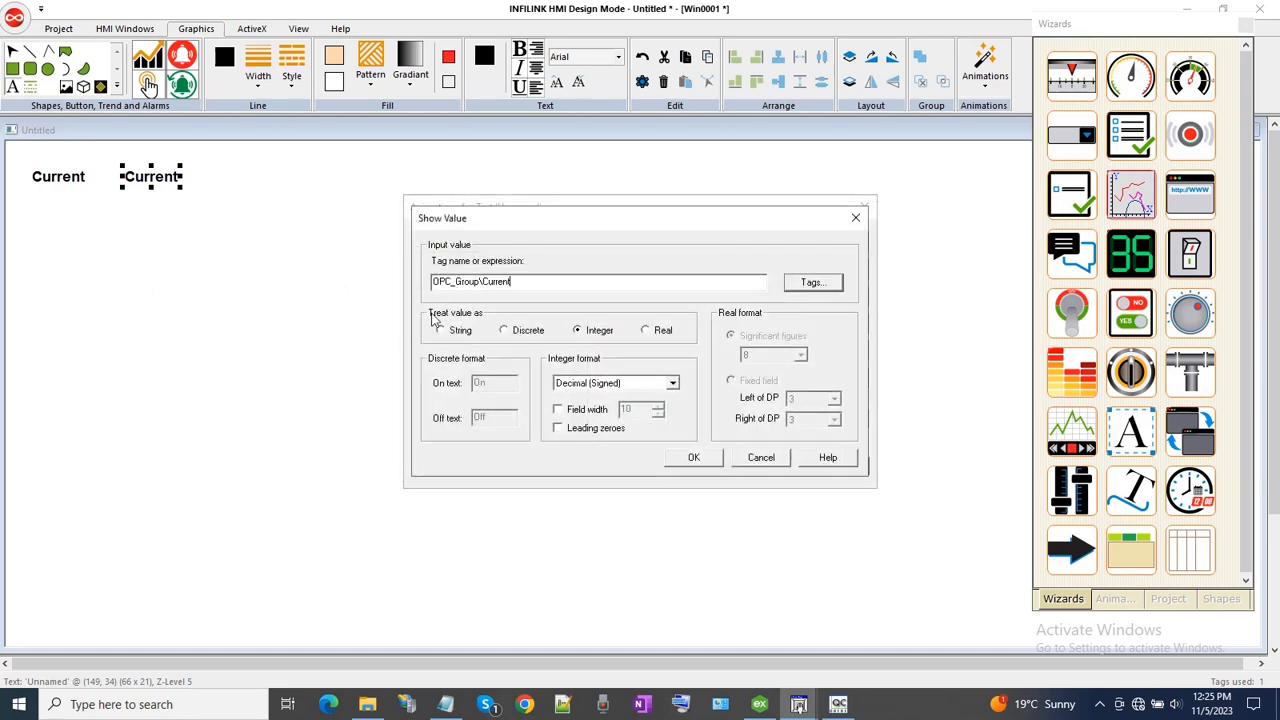
Treat the shown value as Real in fixed-field format with 2 digits right of the decimal point, and accept the animation
left_click(667, 336)
left_click(758, 381)
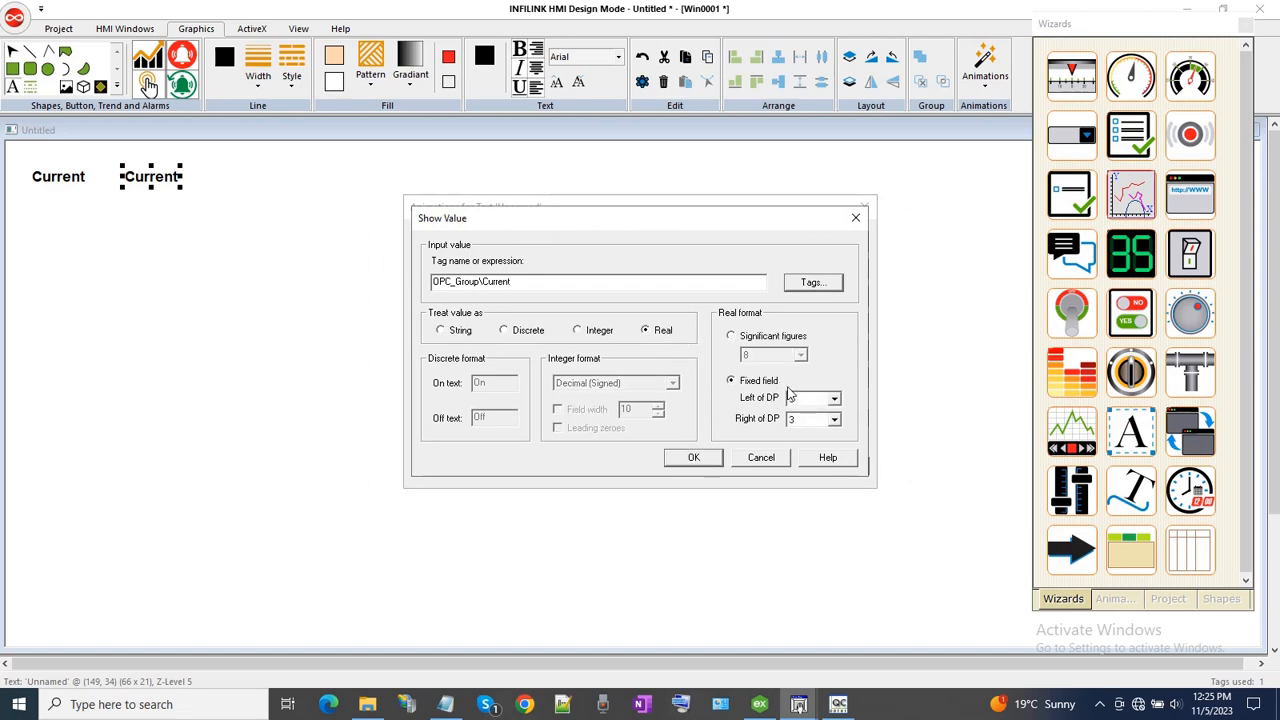
left_click(818, 424)
left_click(835, 434)
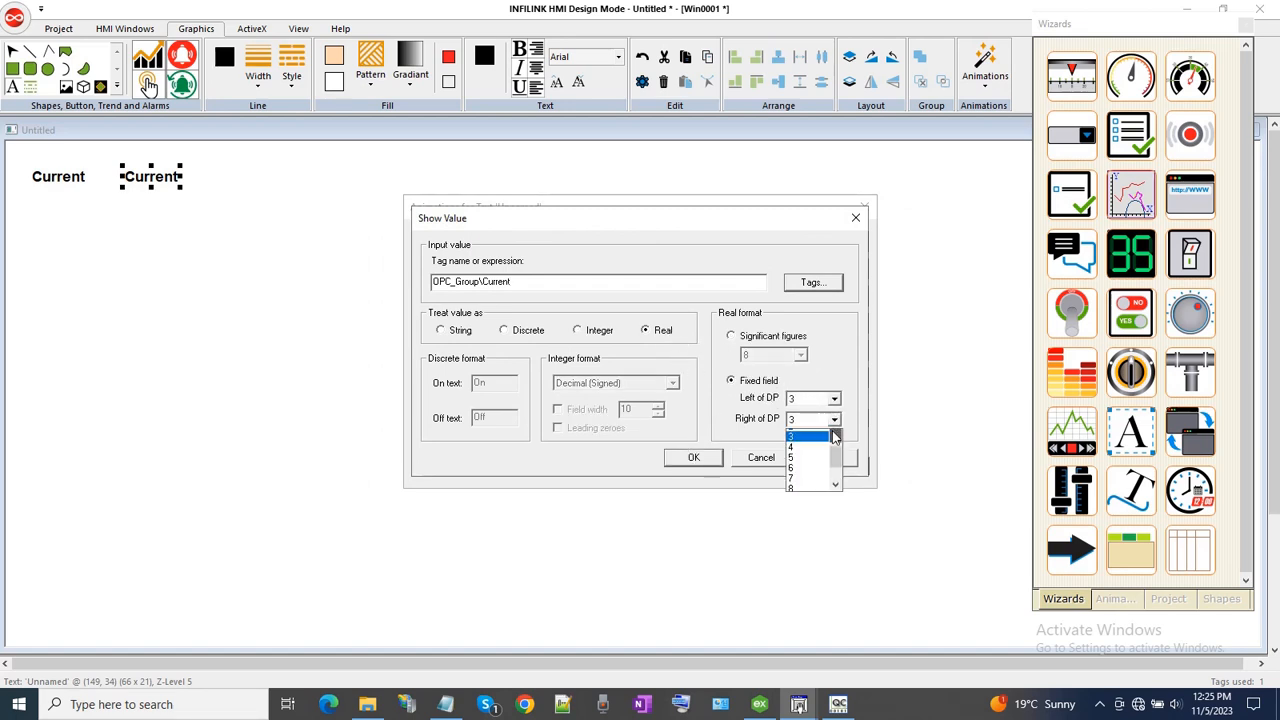
left_click(806, 433)
left_click(697, 459)
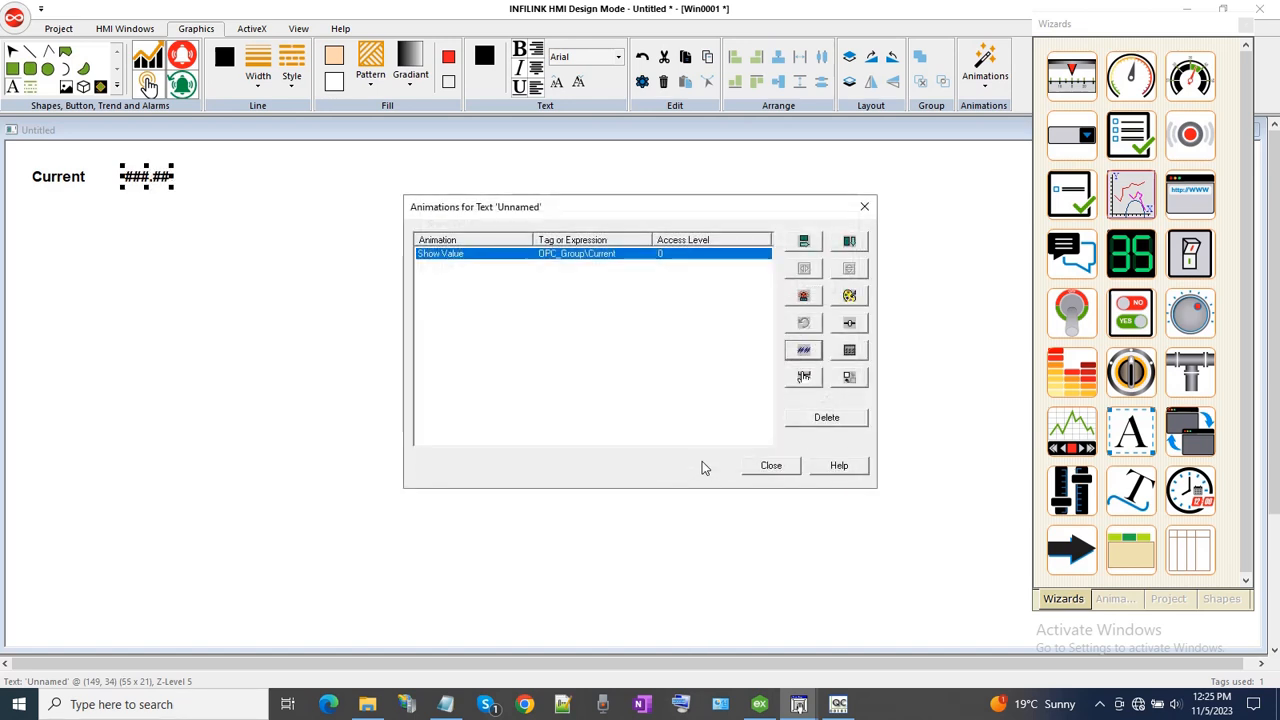
Close the value's animation list and place a Super Slider about 965 by 84 beside the Current value
left_click(773, 466)
left_click(288, 241)
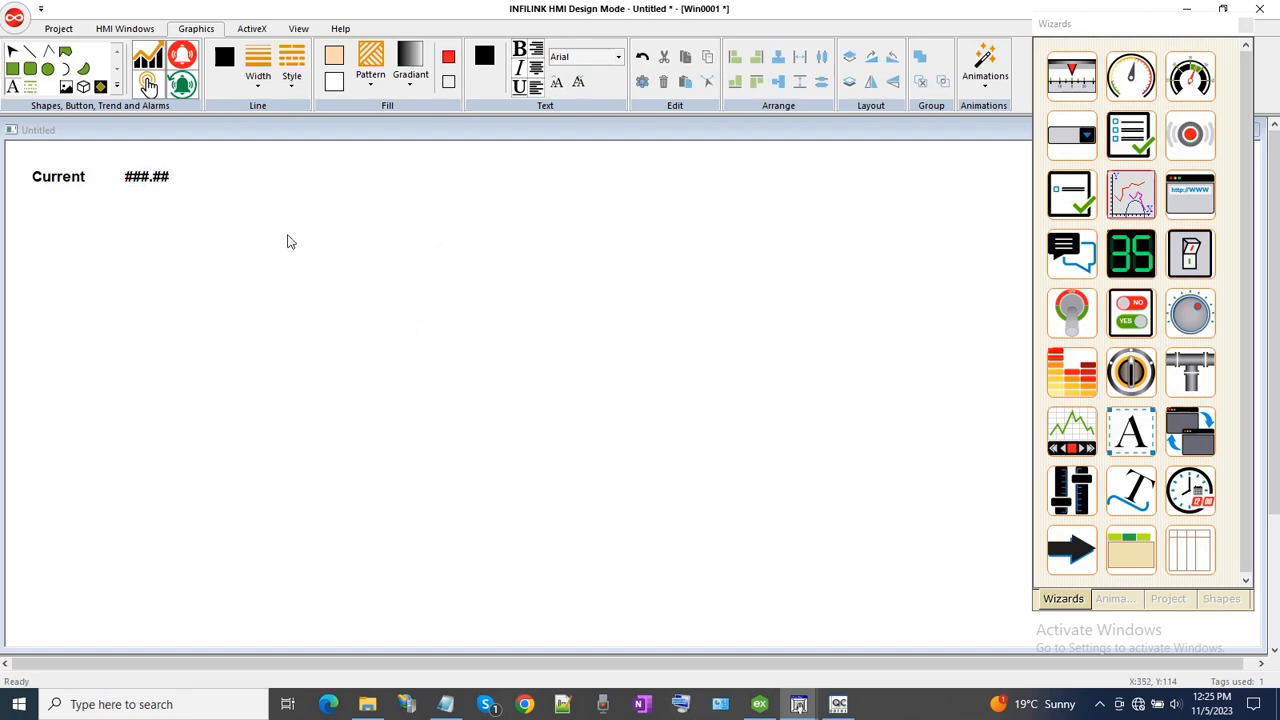
left_click(1084, 487)
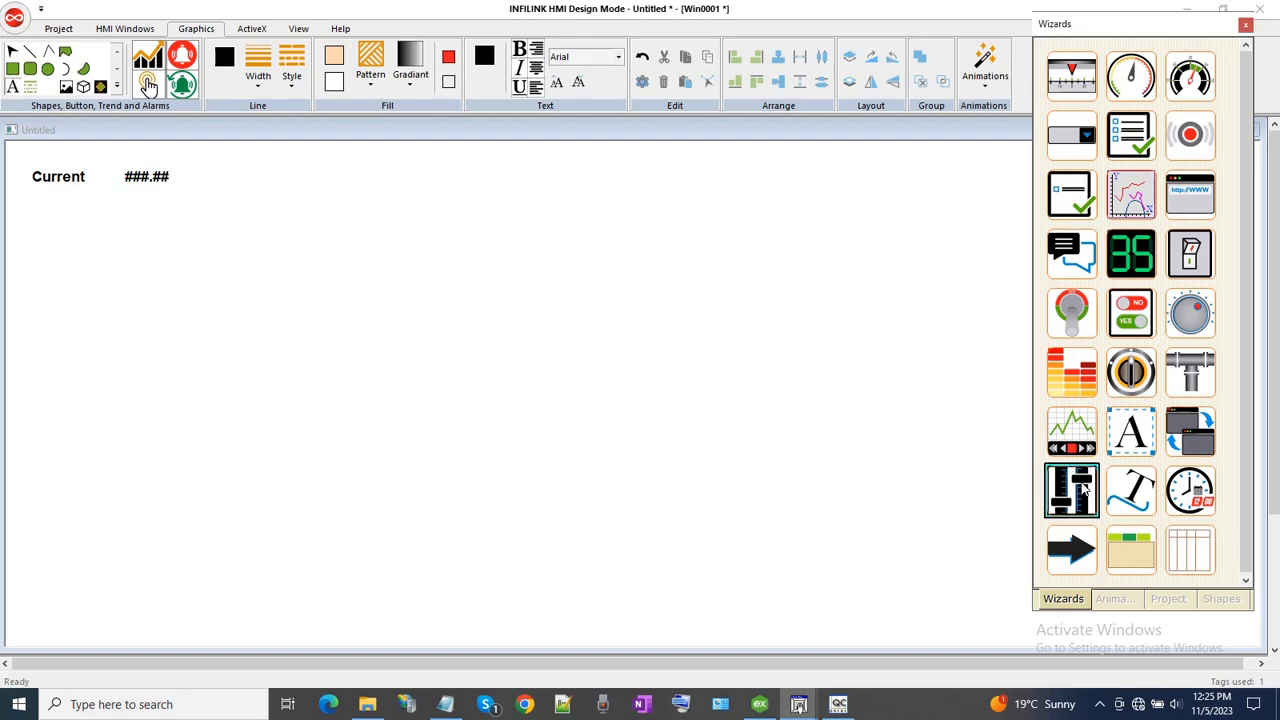
left_click_drag(222, 153, 995, 220)
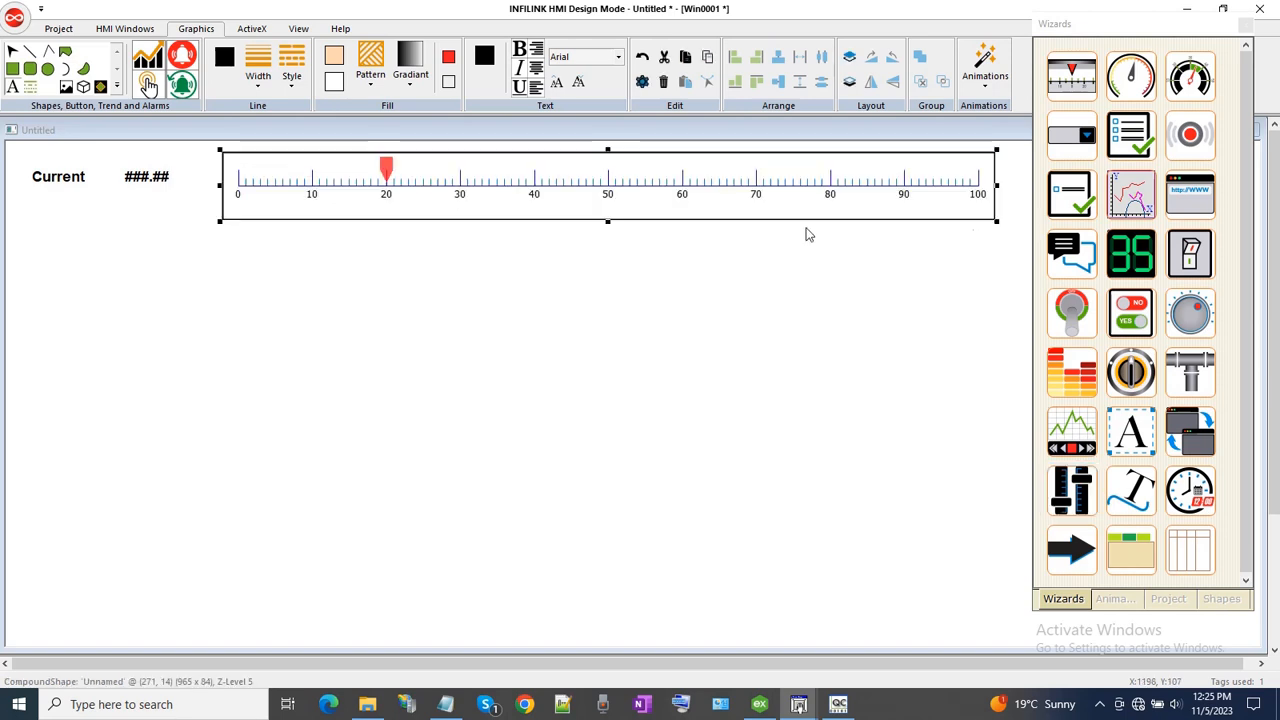
Set the maximum of the Super Slider's tick labels to 20
right_click(524, 201)
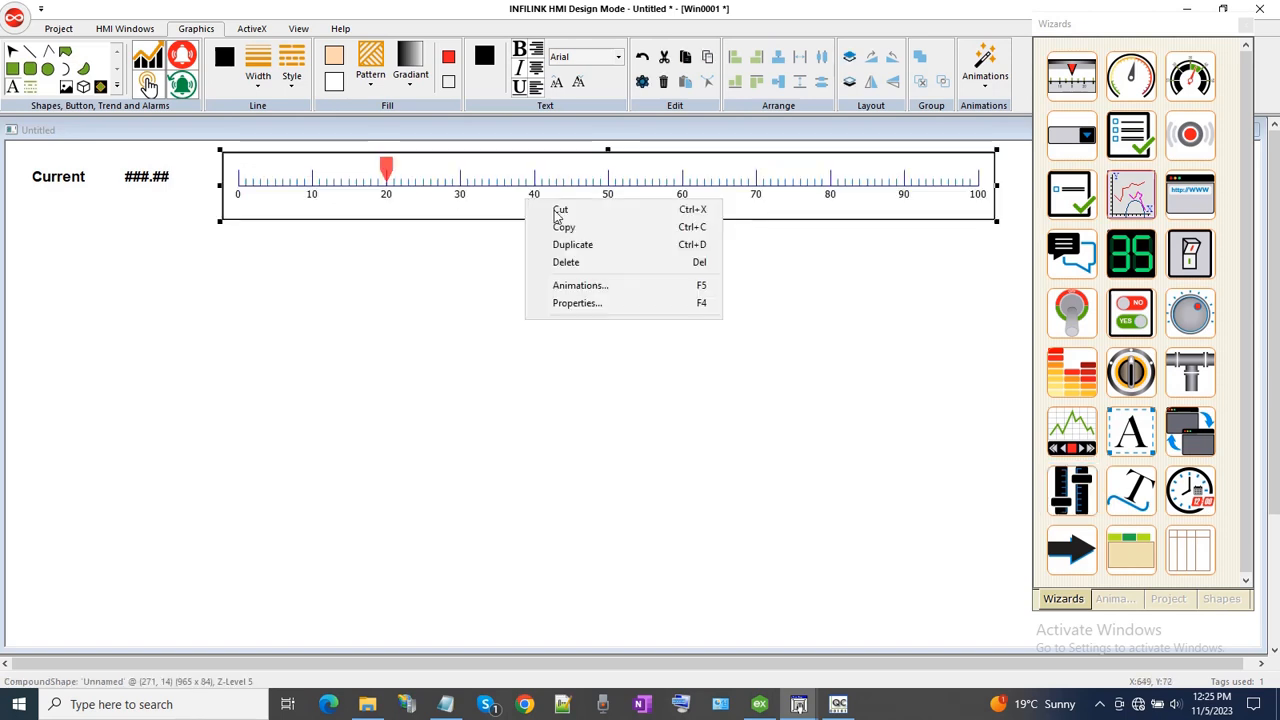
left_click(578, 303)
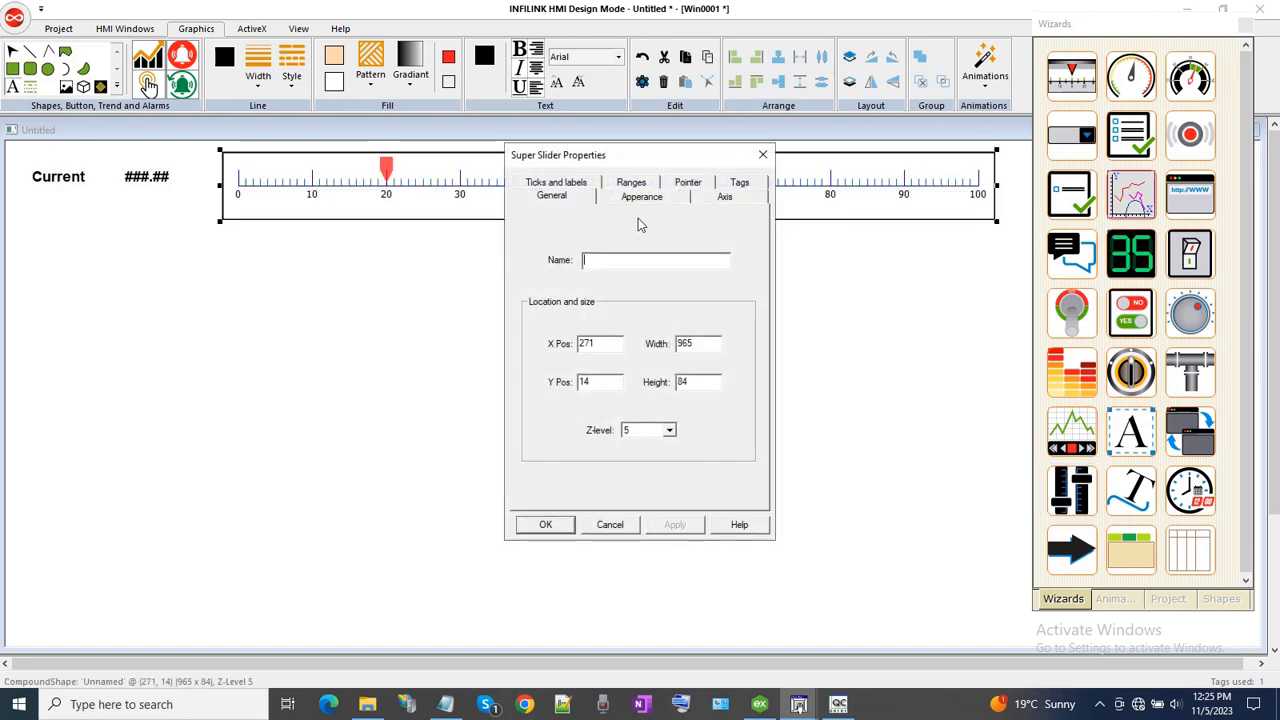
left_click(596, 184)
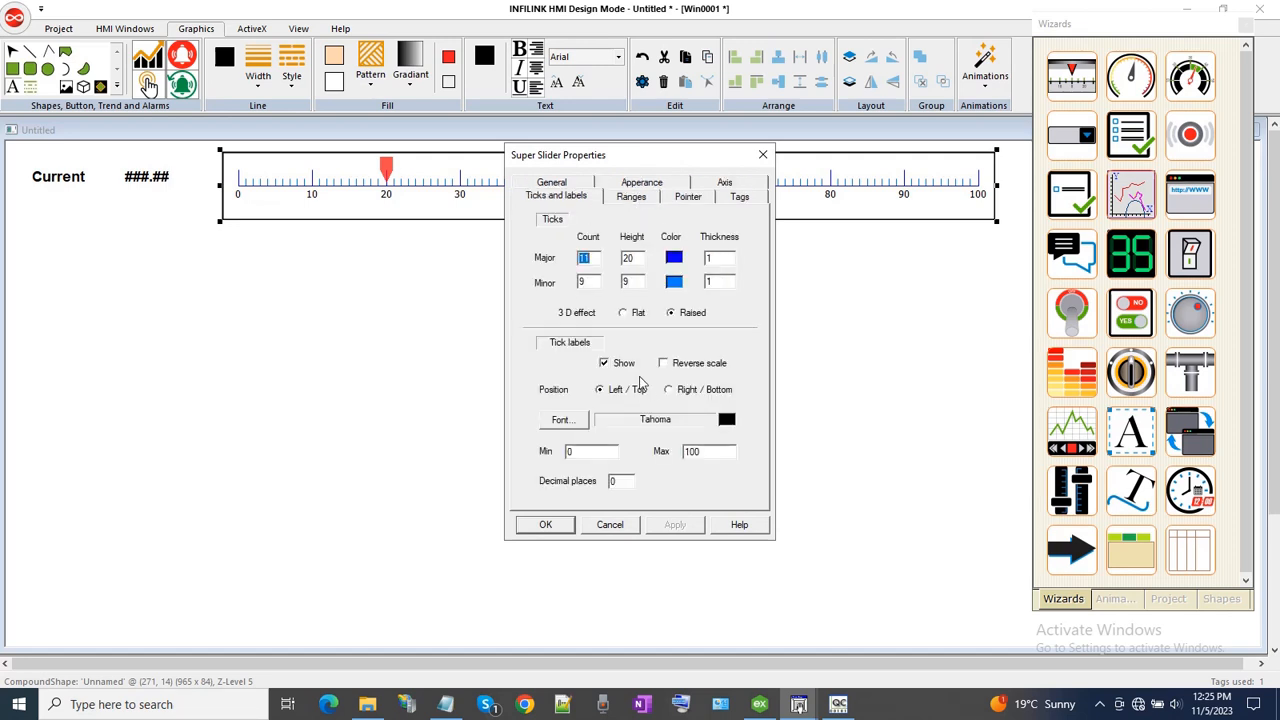
double_click(714, 451)
type("20")
Link the Super Slider's pointer tag to OPC_Group\Current and accept the slider properties
left_click(738, 196)
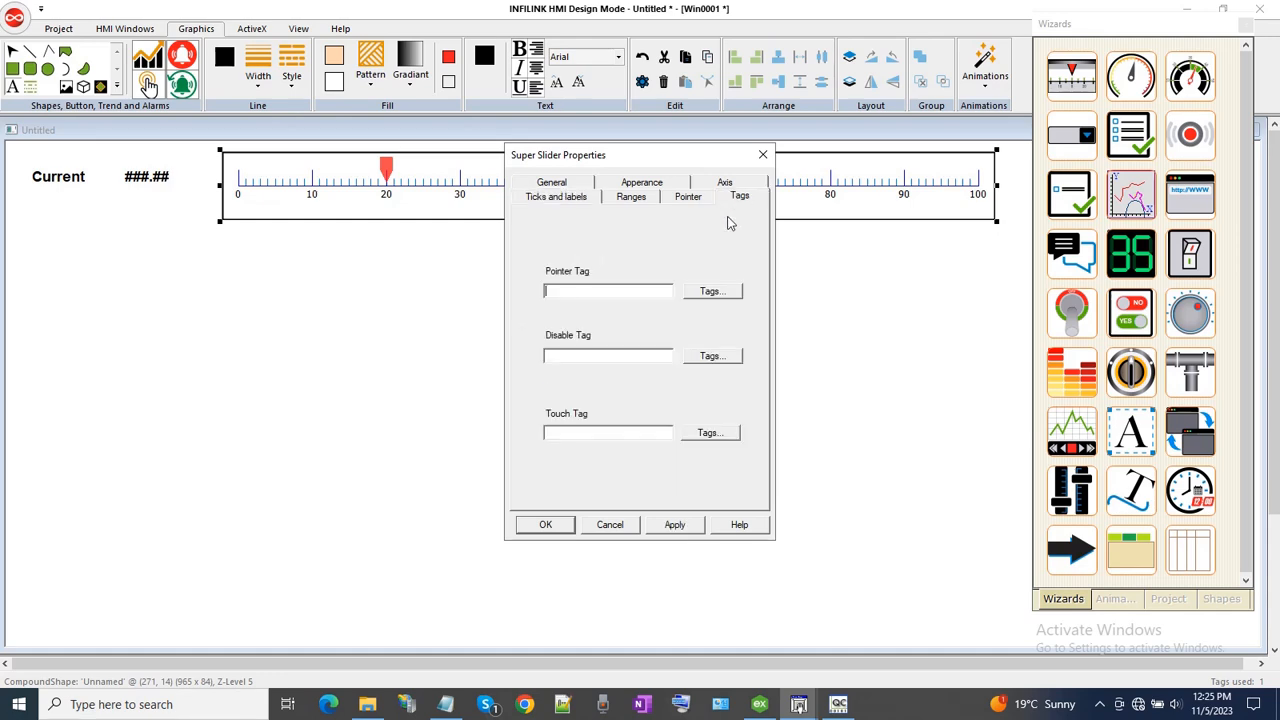
left_click(712, 291)
double_click(609, 277)
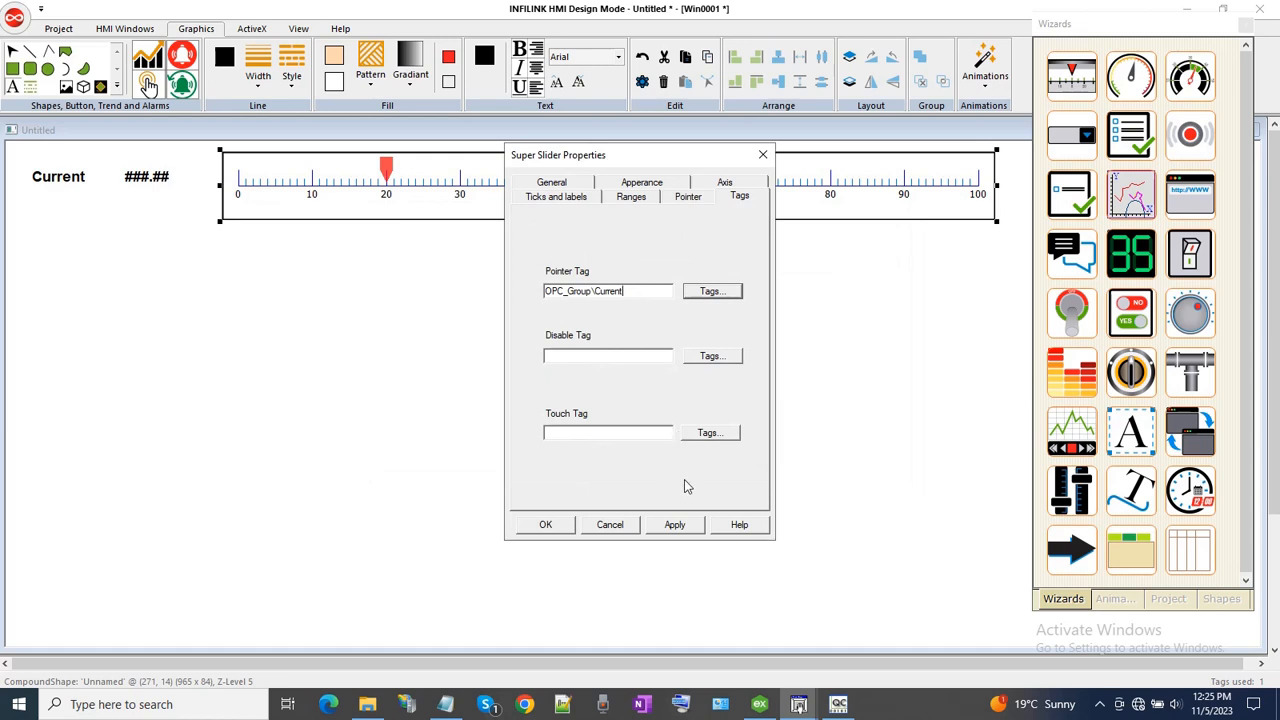
left_click(676, 524)
left_click(545, 524)
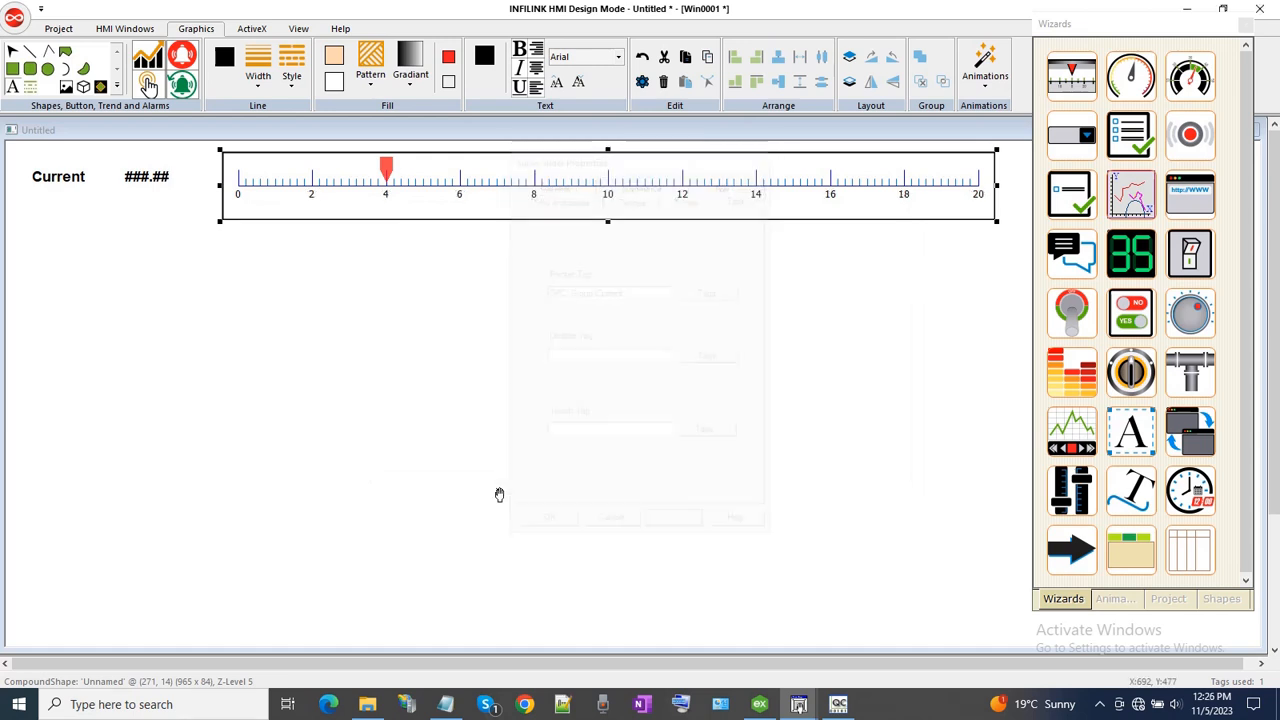
left_click(409, 305)
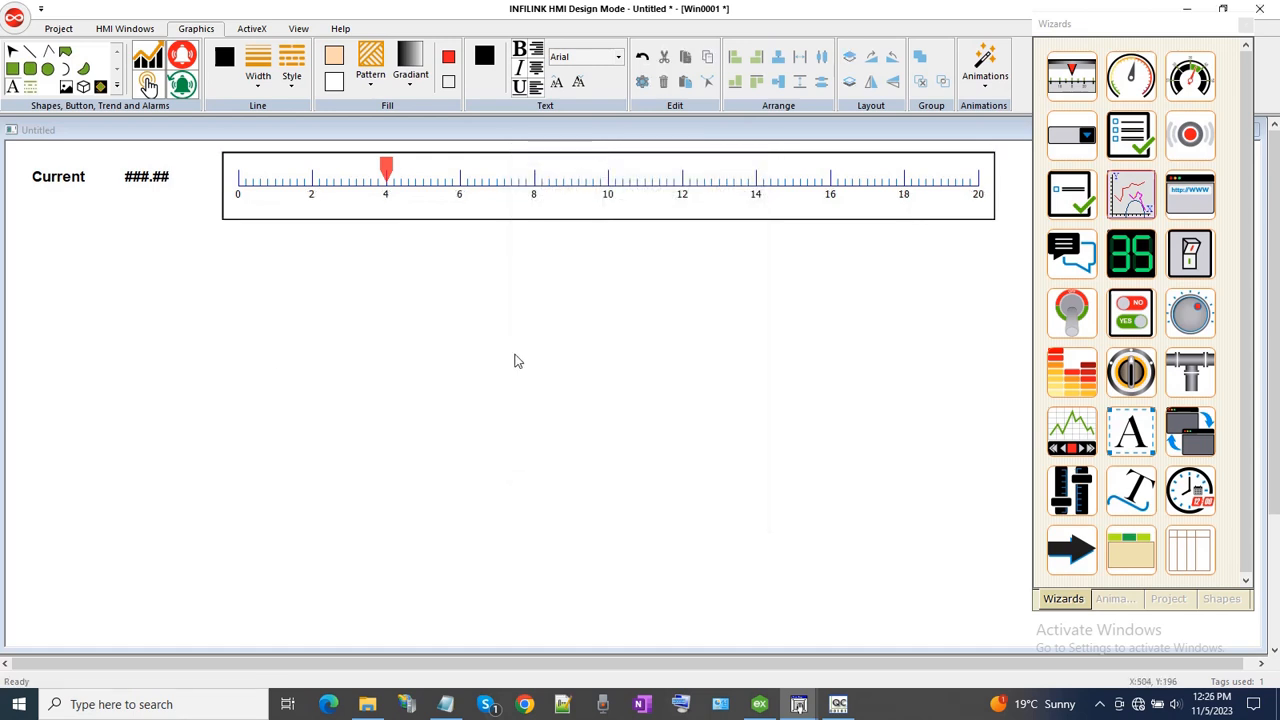
Save and run the project, moving the Current slider to about 6.21 in run mode
left_click(58, 30)
left_click(28, 86)
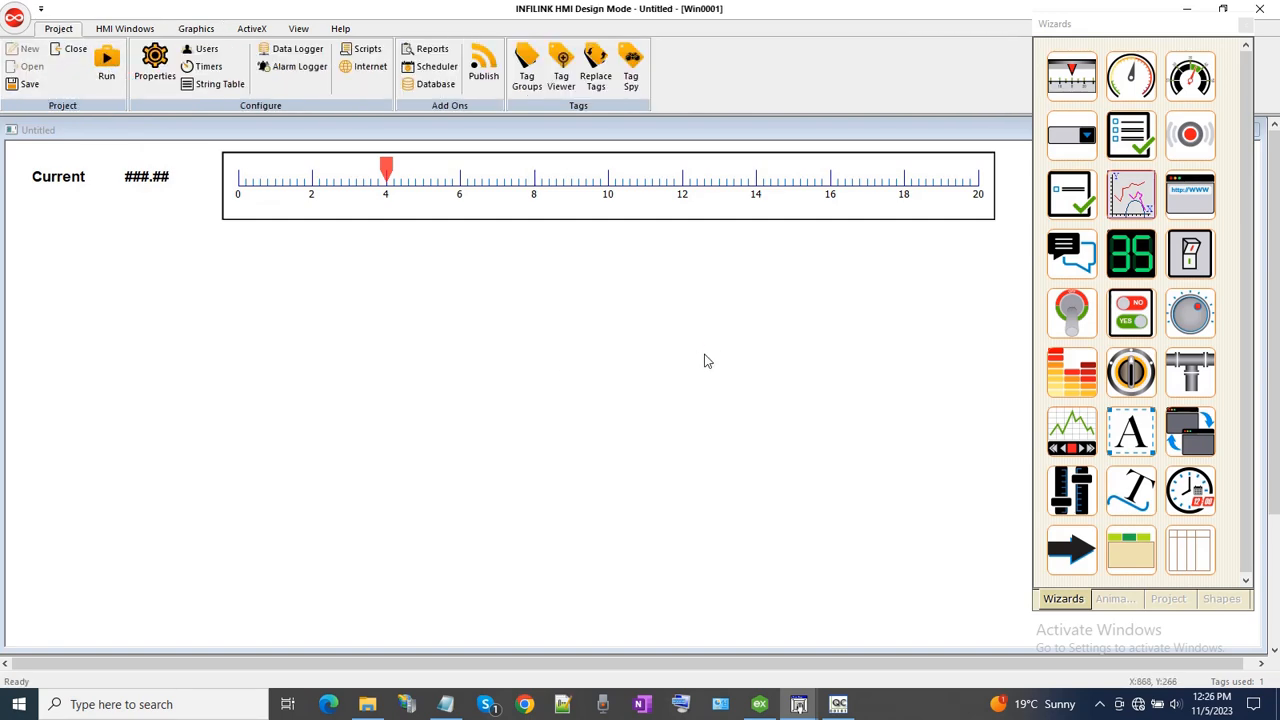
key("F5")
left_click(753, 410)
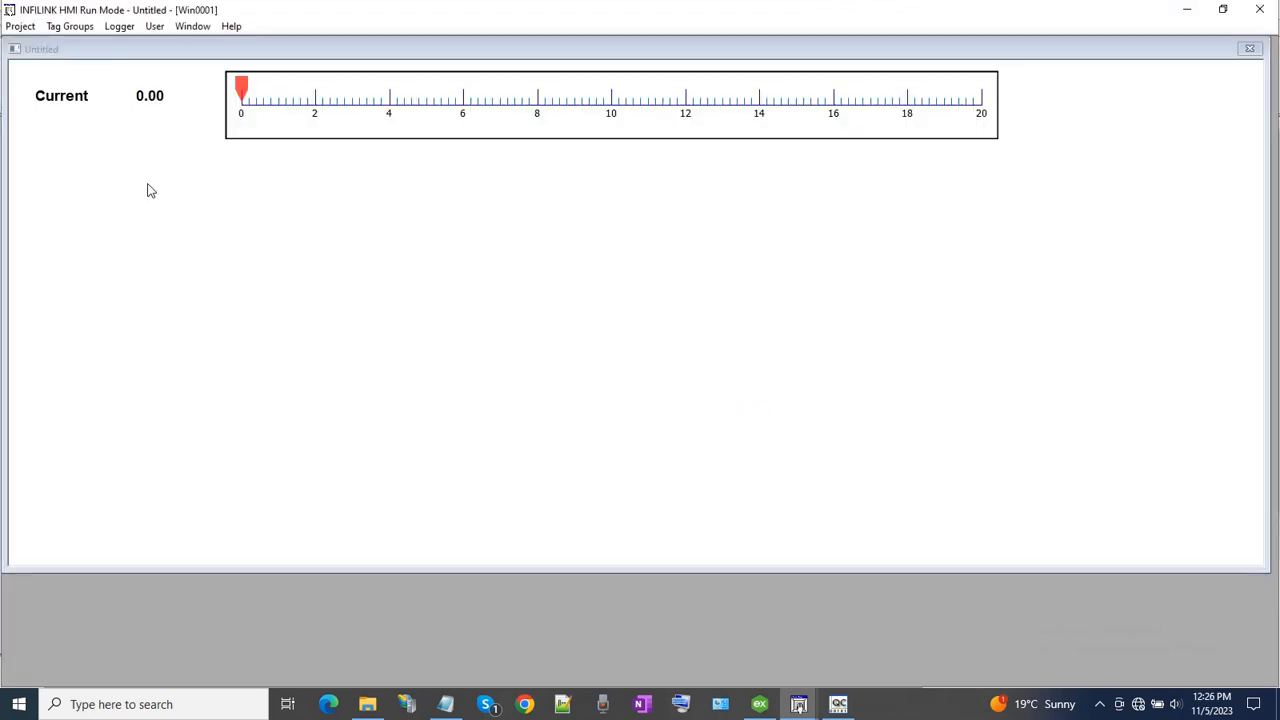
mouse_move(246, 100)
left_mouse_down()
mouse_move(728, 108)
mouse_move(470, 105)
left_mouse_up()
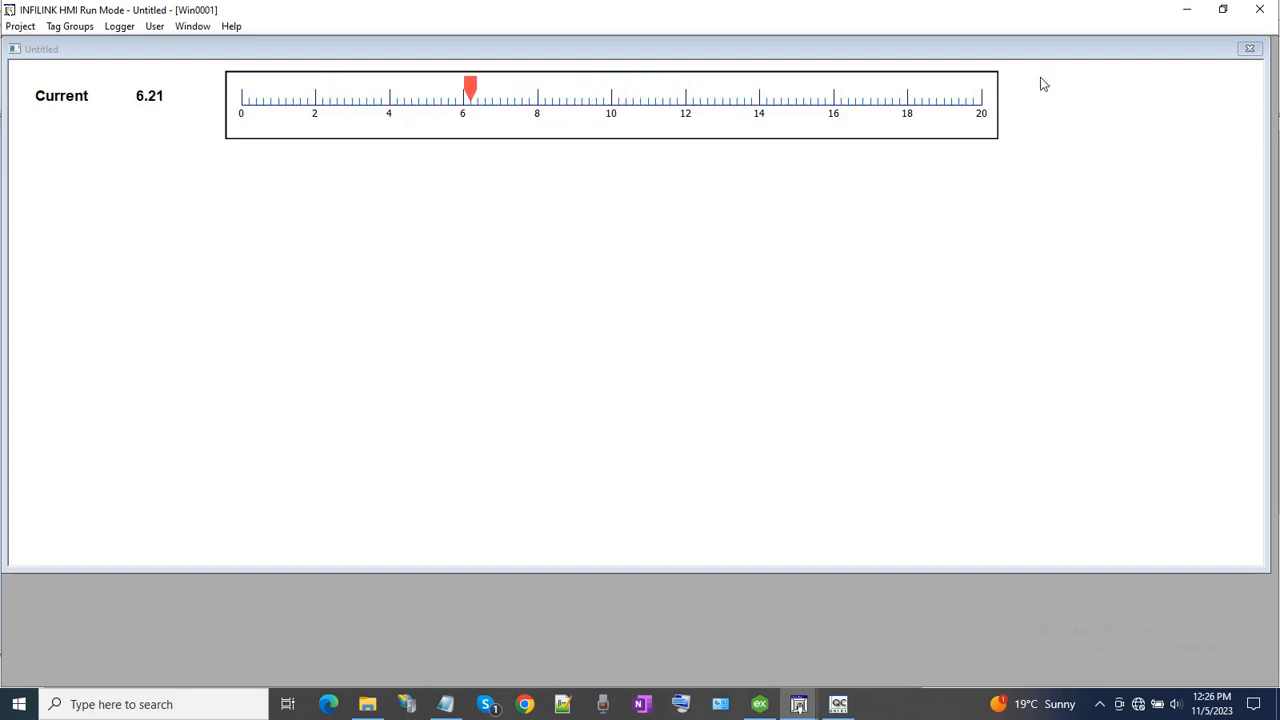
Minimize the Event Log Viewer and arrange the resized run-mode window below the OPC Quick Client to view both together
left_click(1224, 10)
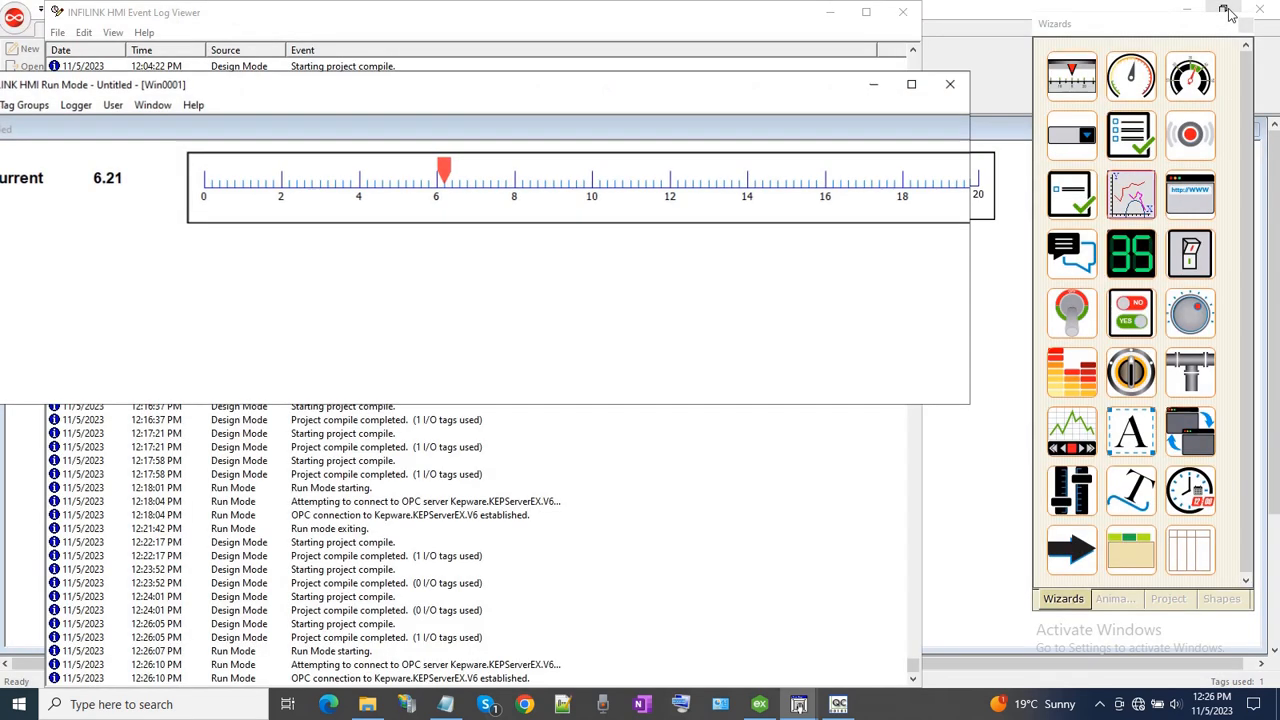
left_click_drag(980, 420, 1279, 565)
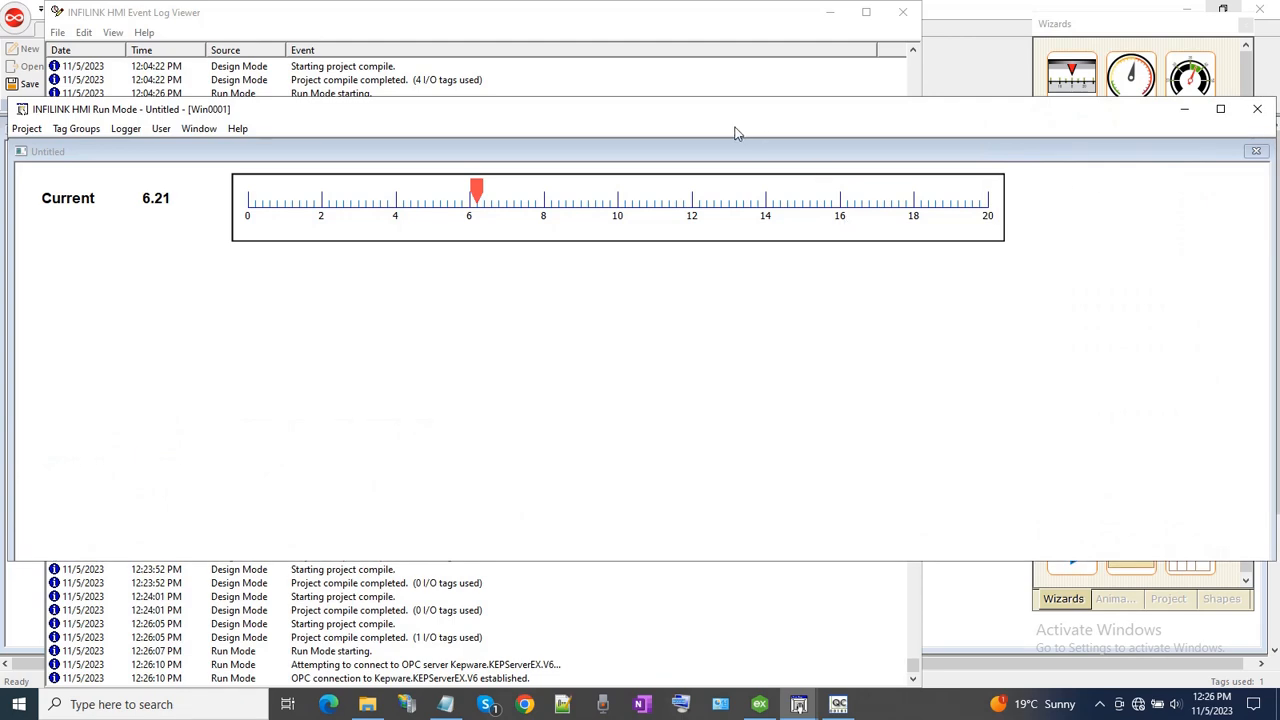
left_click_drag(305, 118, 325, 267)
left_click(831, 13)
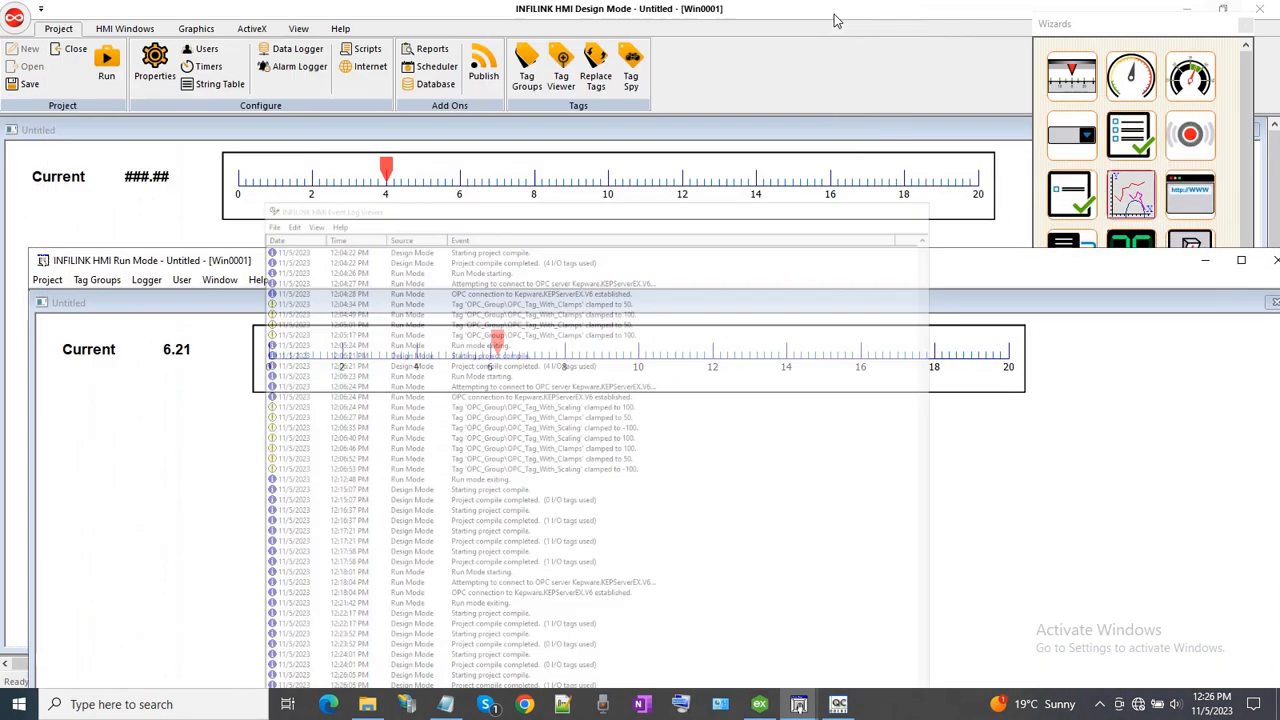
left_click(840, 704)
left_click(606, 306)
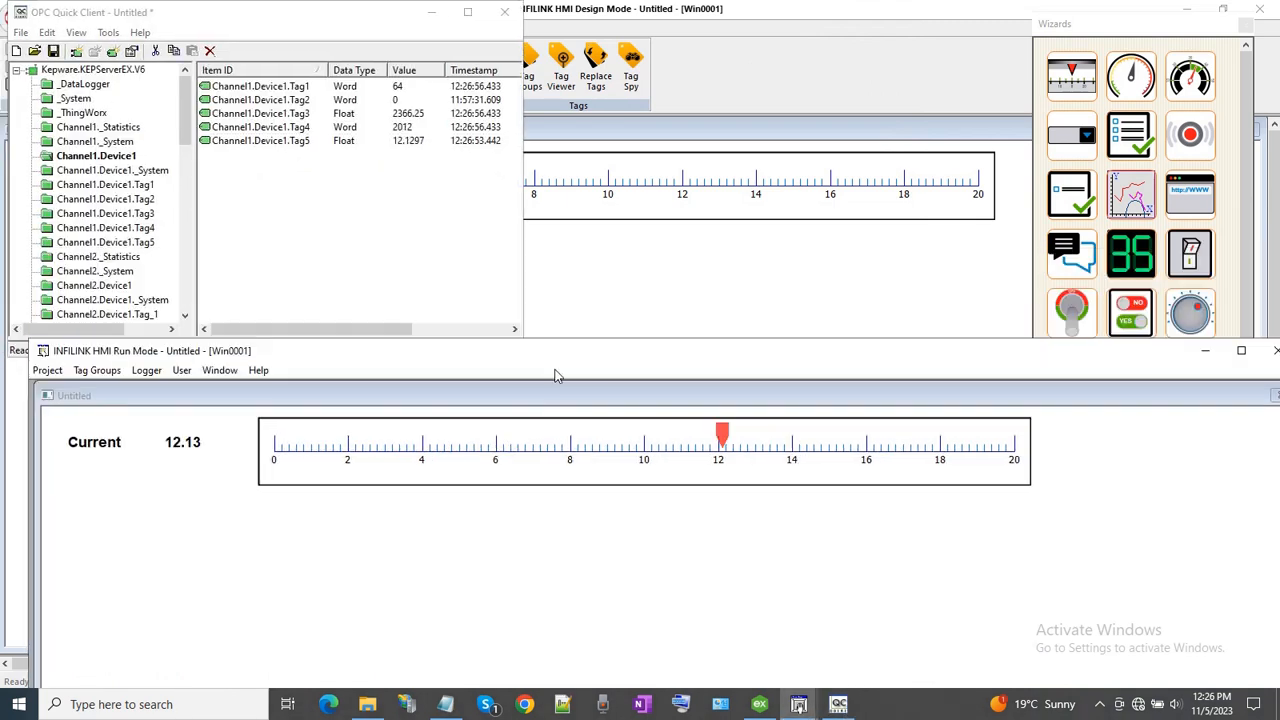
left_click_drag(563, 354, 560, 385)
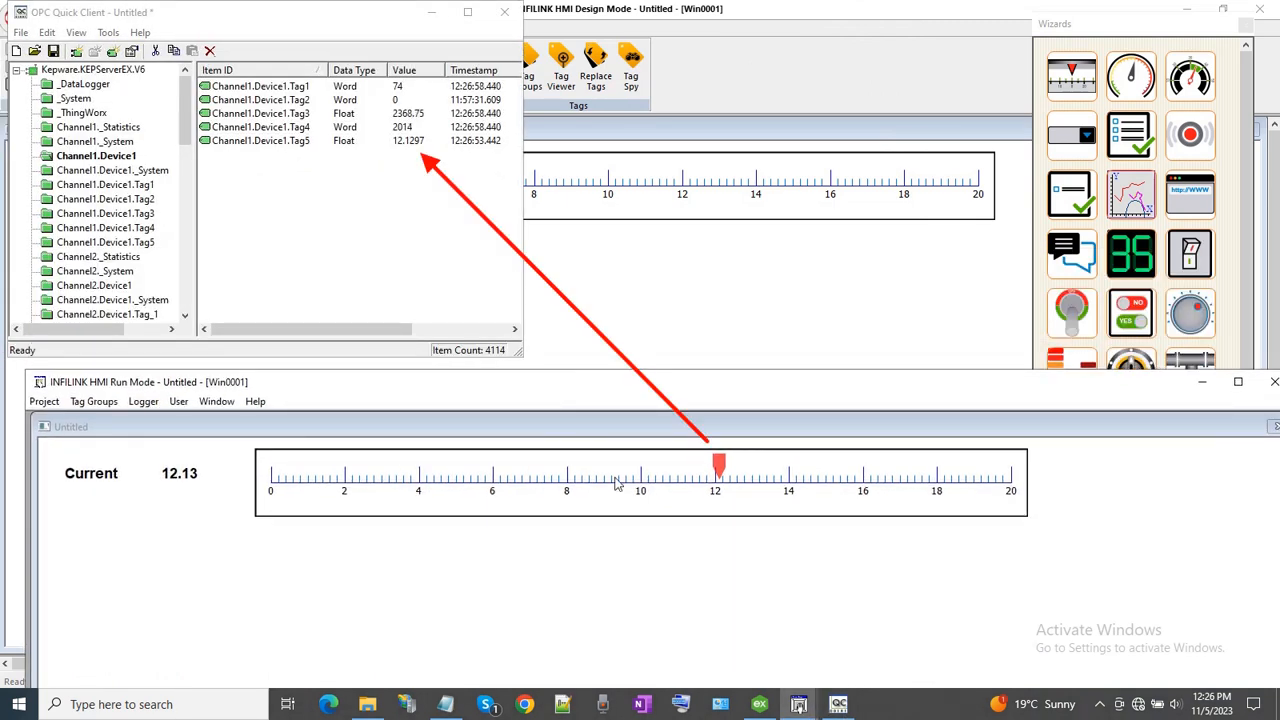
Move the Current slider to about 15.76 and back to about 10.75 while checking Channel1.Device1.Tag5 in OPC Quick Client
left_click_drag(718, 468, 858, 490)
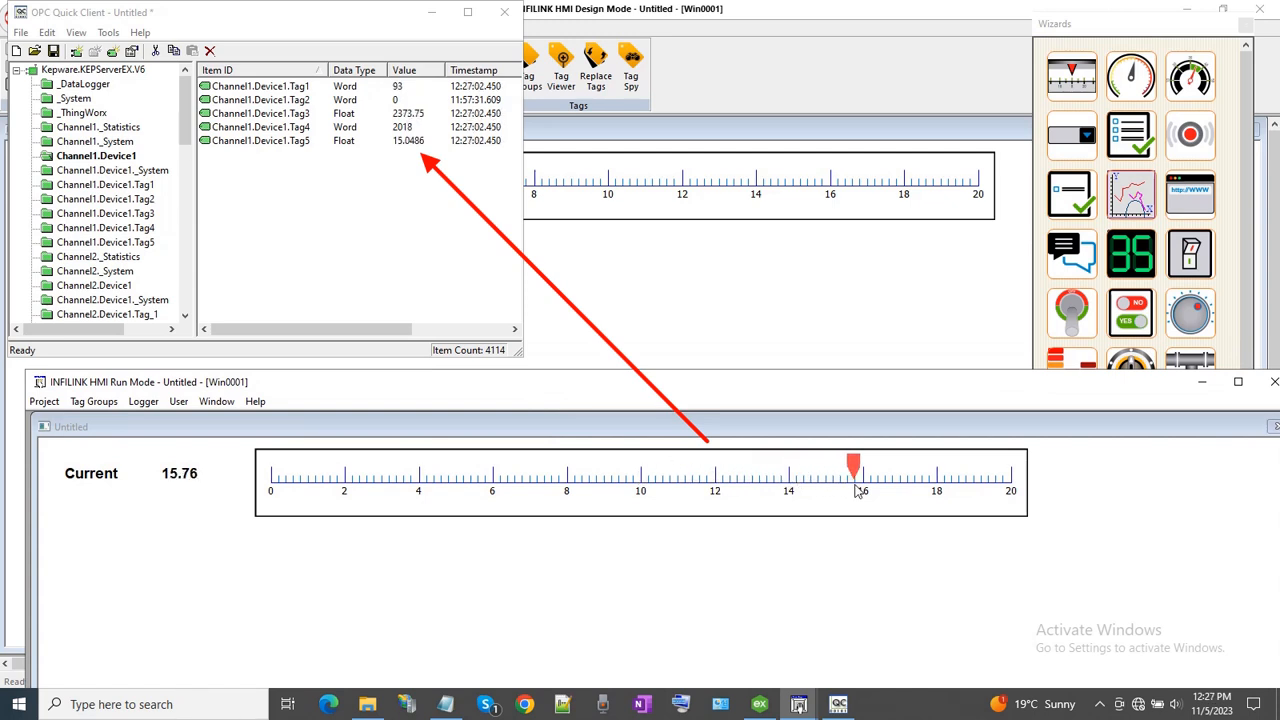
left_click(247, 141)
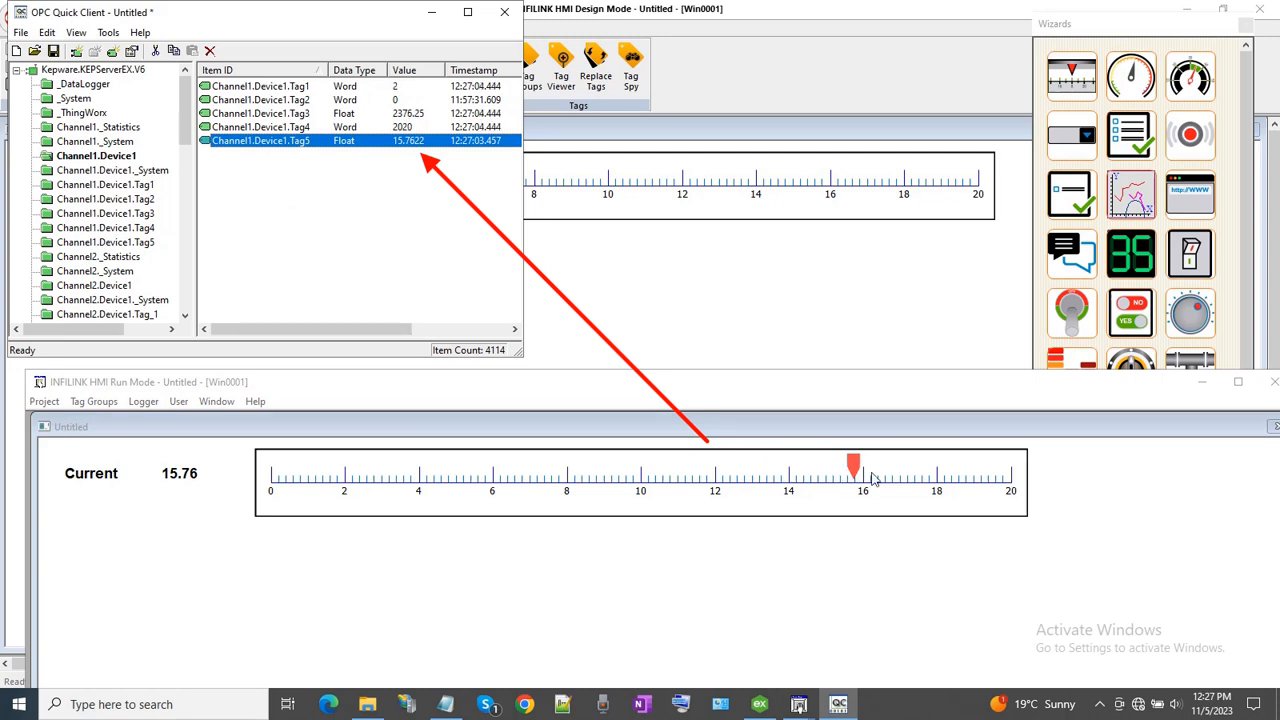
mouse_move(858, 465)
left_mouse_down()
mouse_move(432, 478)
mouse_move(674, 482)
left_mouse_up()
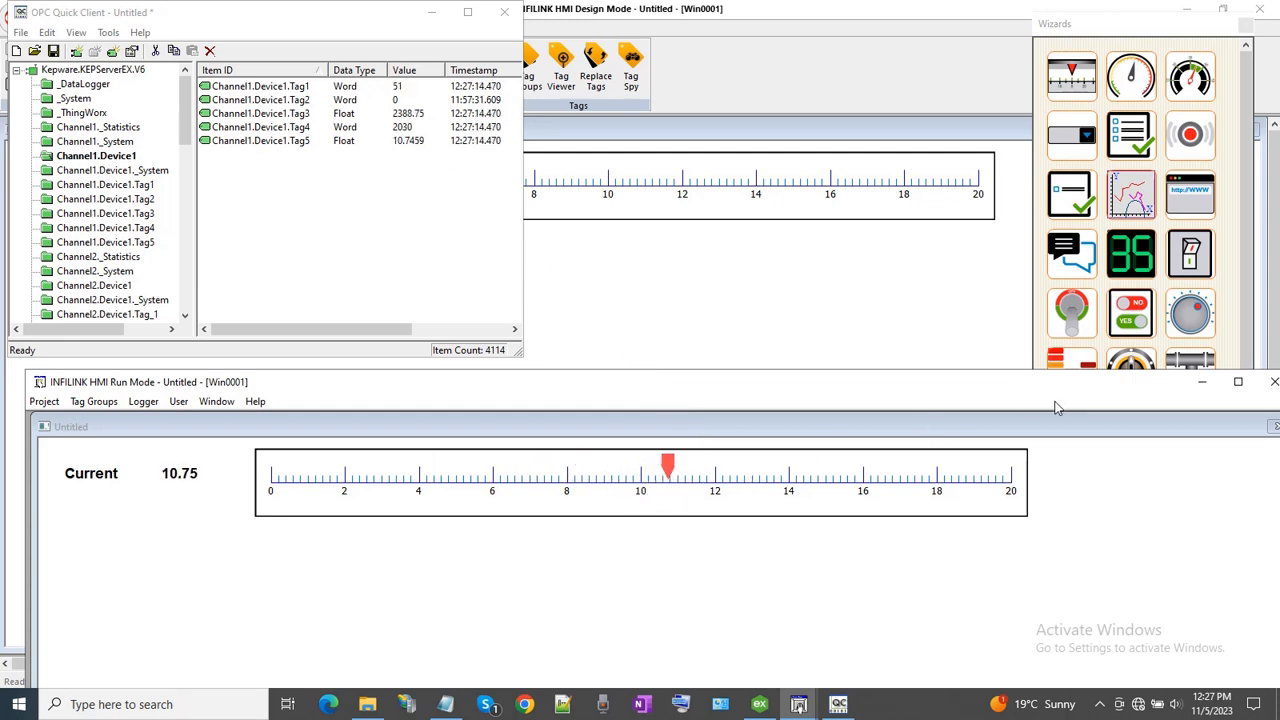
Maximize the run-mode window and exit run mode to return to the project design
left_click(1238, 381)
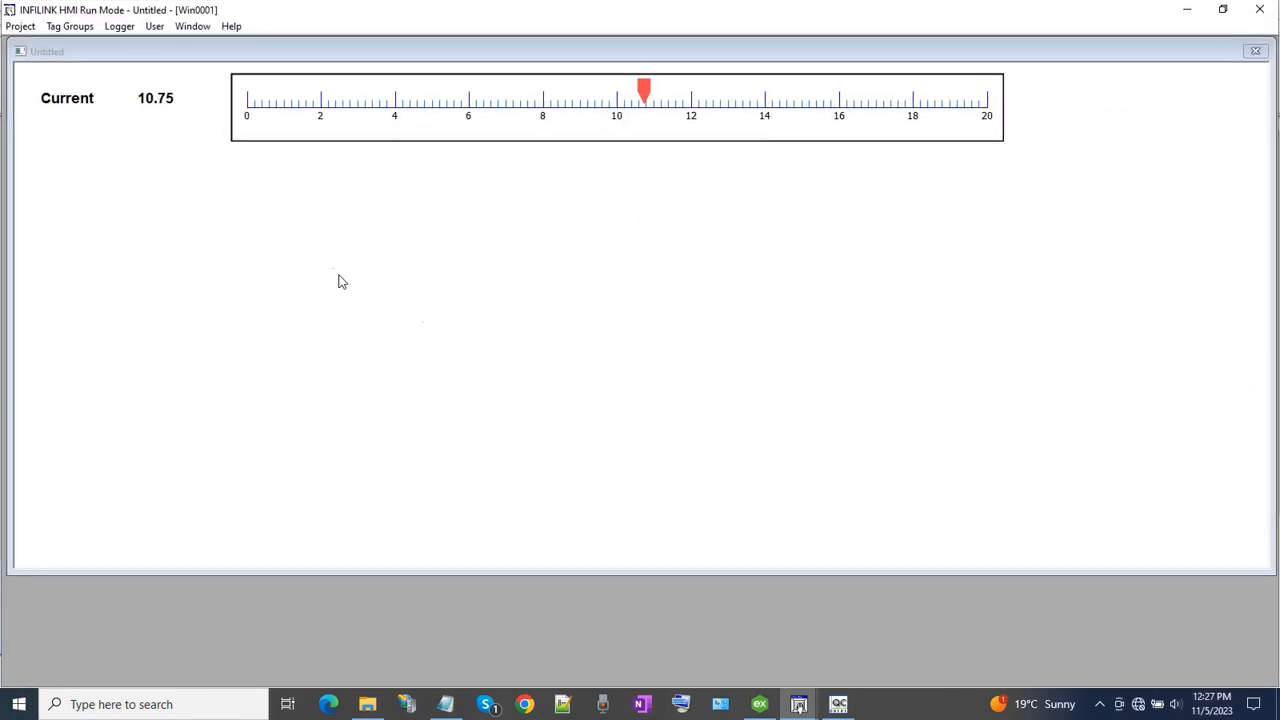
left_click(1261, 10)
left_click(755, 341)
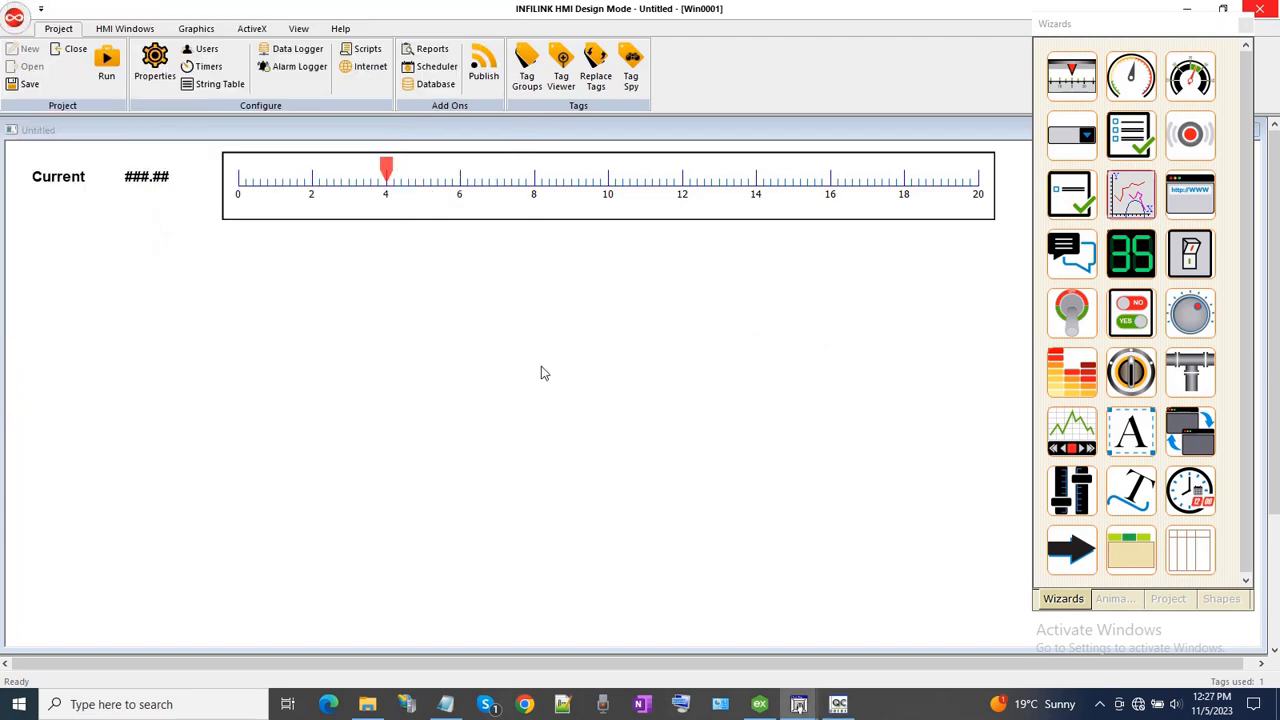
Start a new tag in OPC_Group and assign Channel1.Device1.Tag5 as its server item
left_click(527, 72)
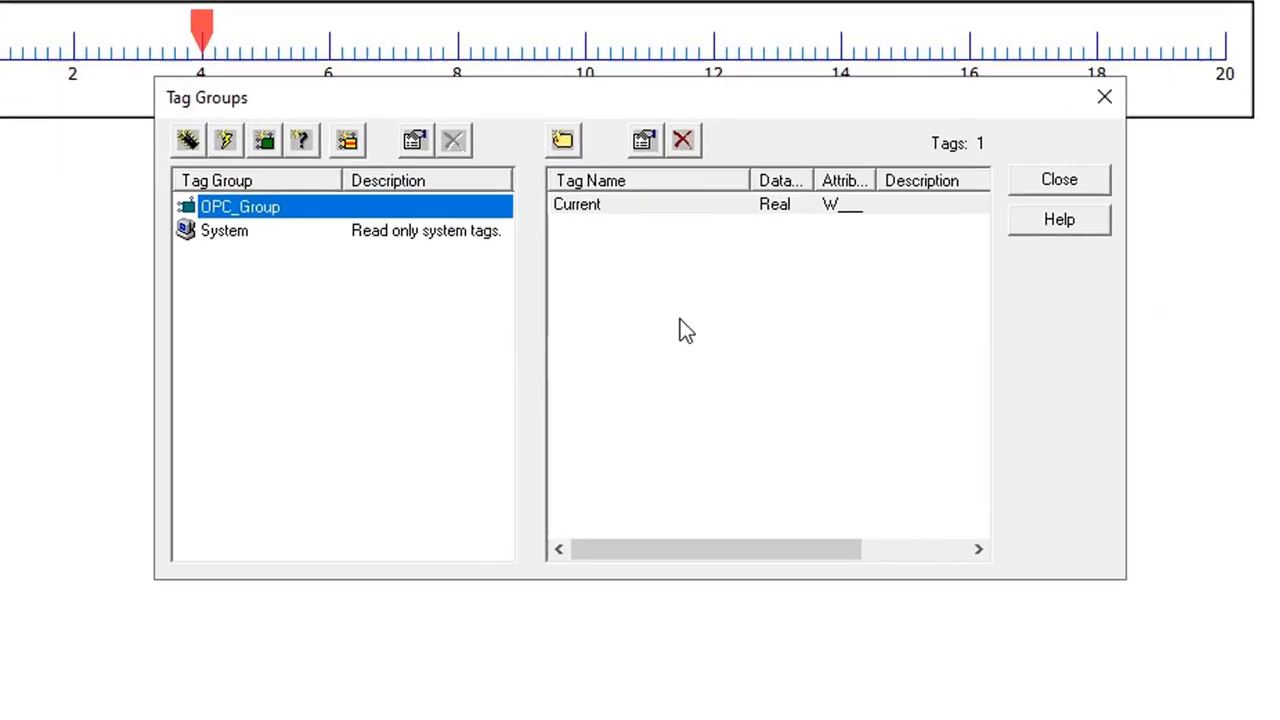
left_click(705, 346)
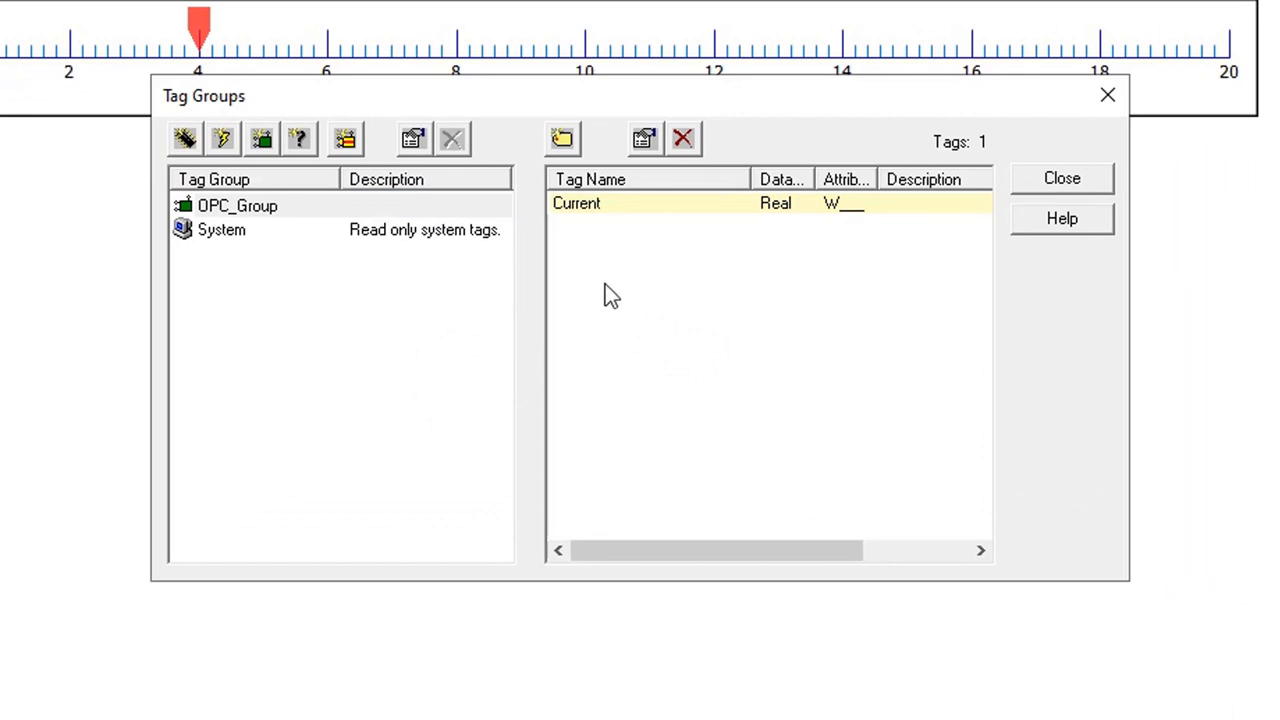
left_click(563, 140)
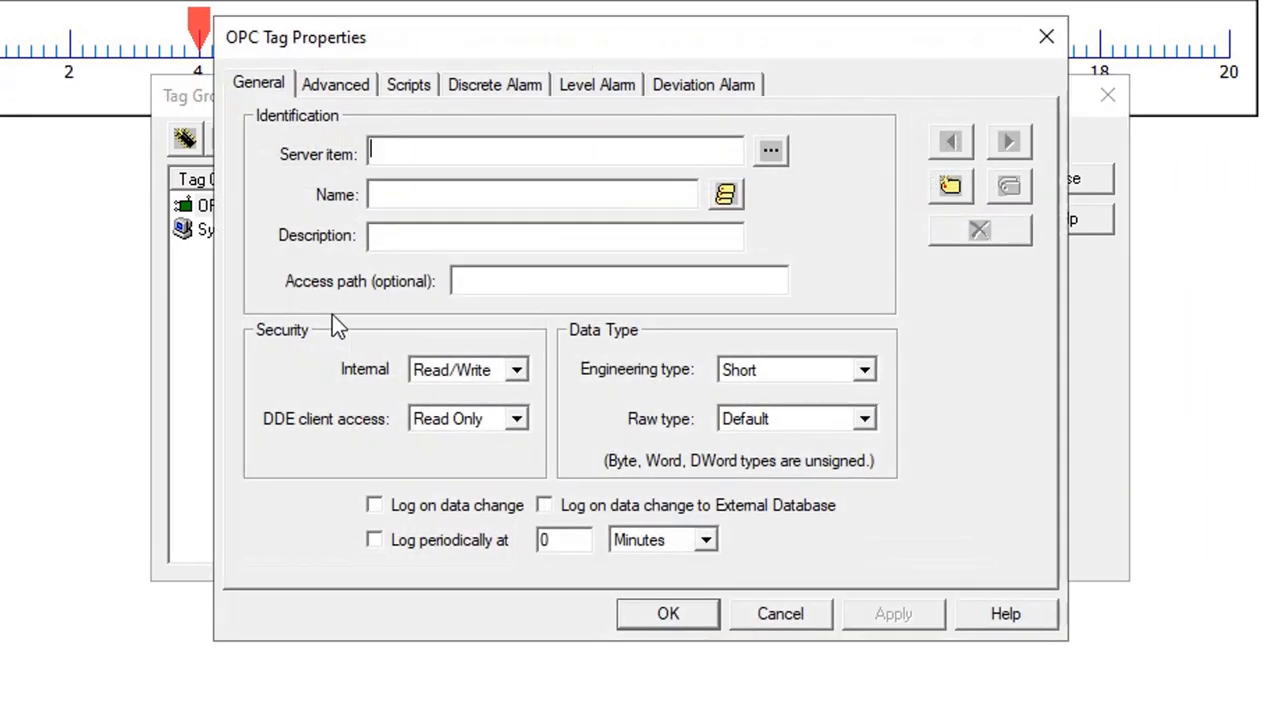
left_click(772, 152)
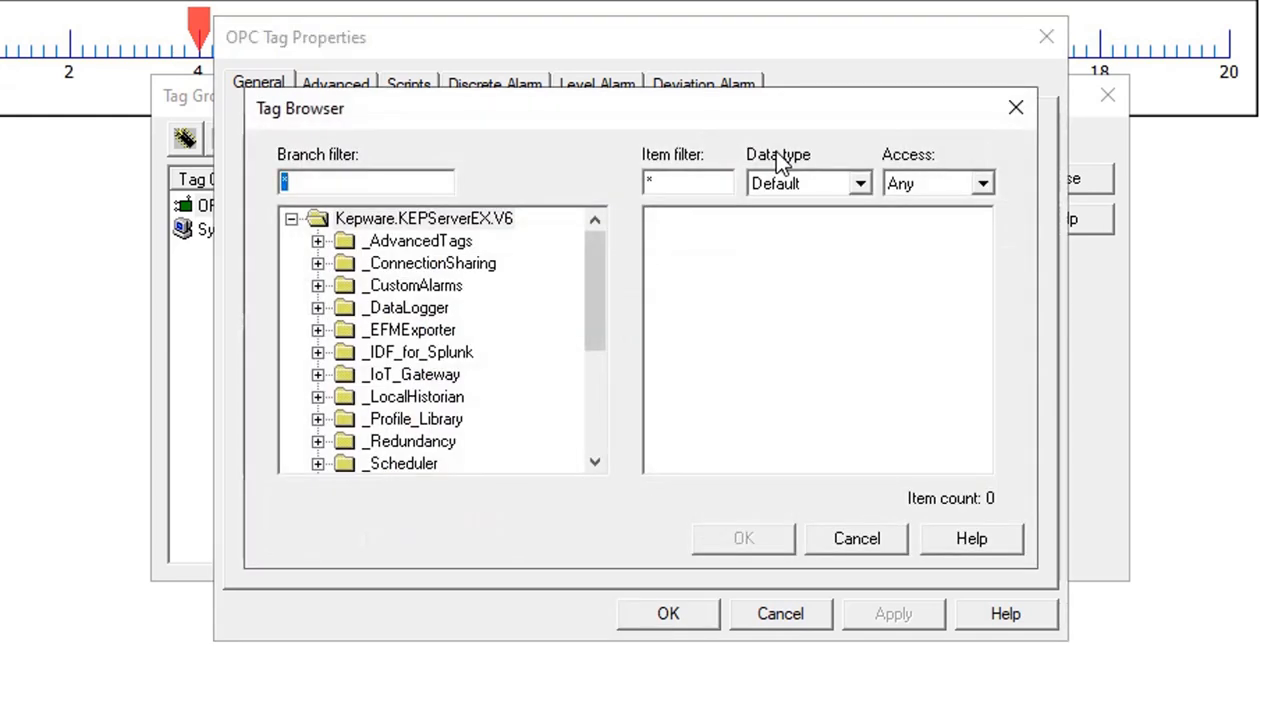
left_click_drag(598, 284, 586, 432)
left_click(412, 376)
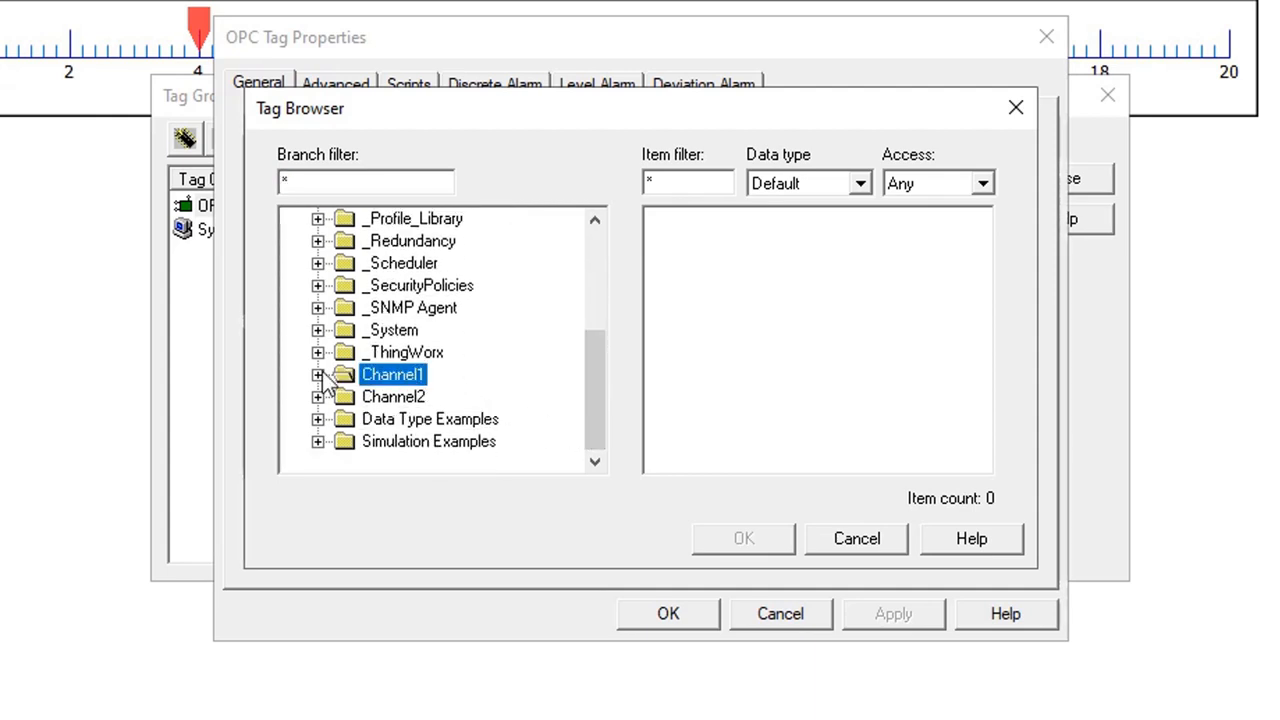
left_click(317, 375)
left_click(418, 442)
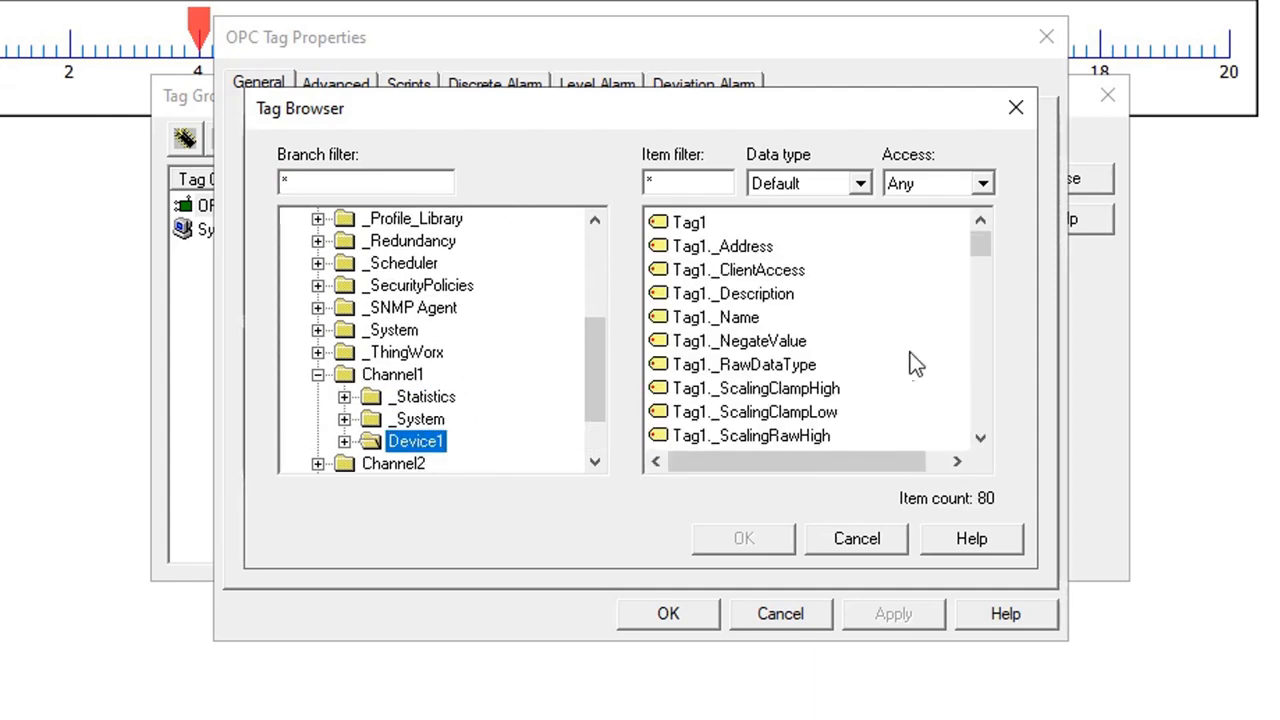
left_click_drag(988, 230, 972, 398)
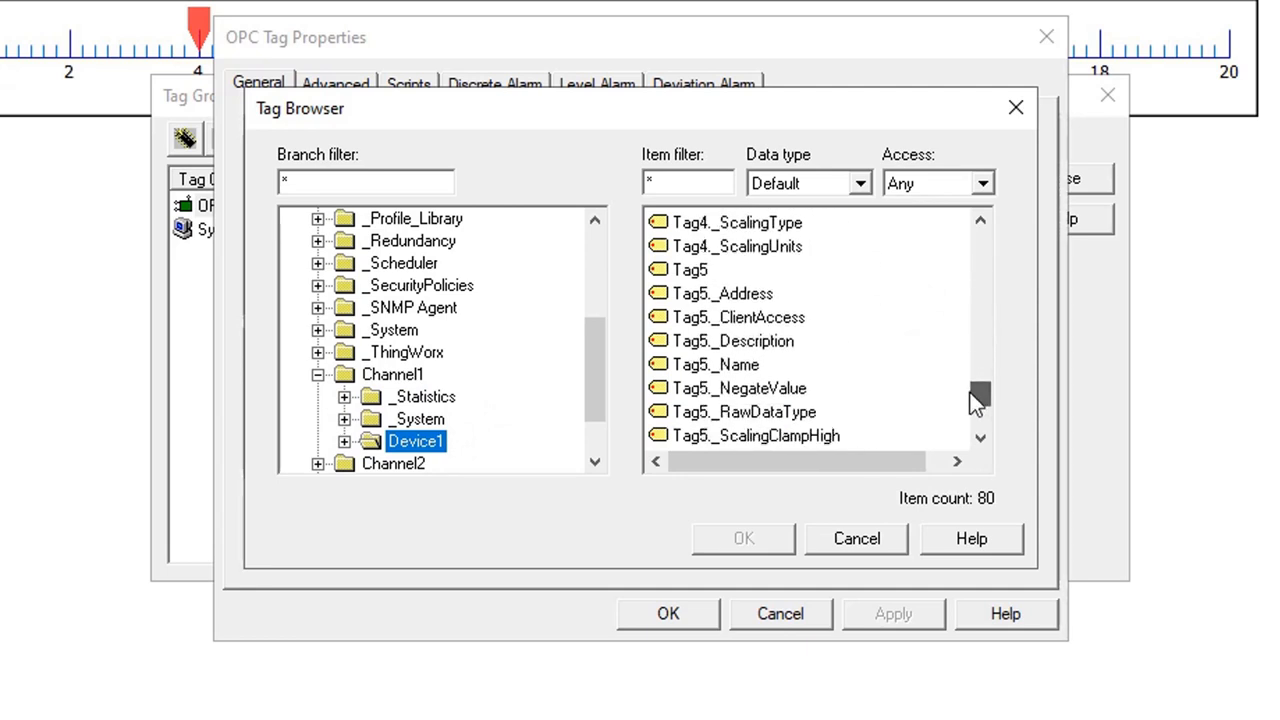
left_click(692, 252)
left_click(700, 270)
left_click(728, 540)
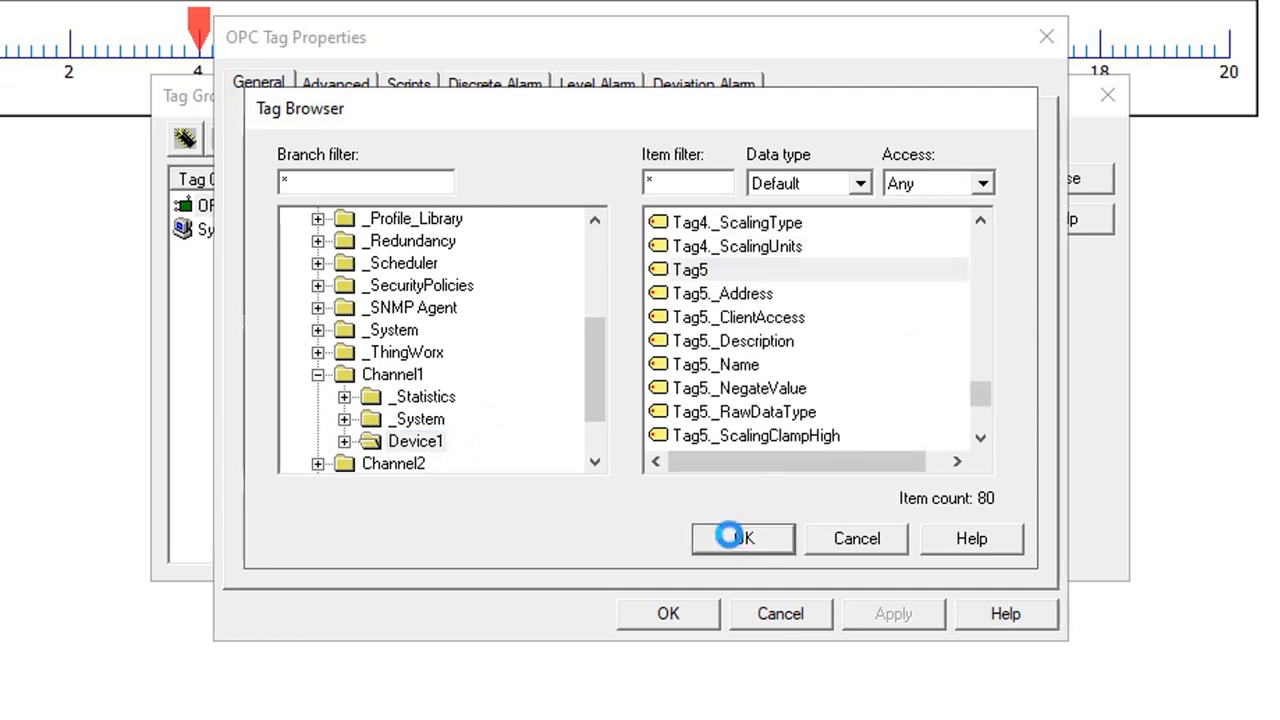
Name the new OPC tag Temp and set its engineering type to Real
left_click_drag(570, 198, 325, 195)
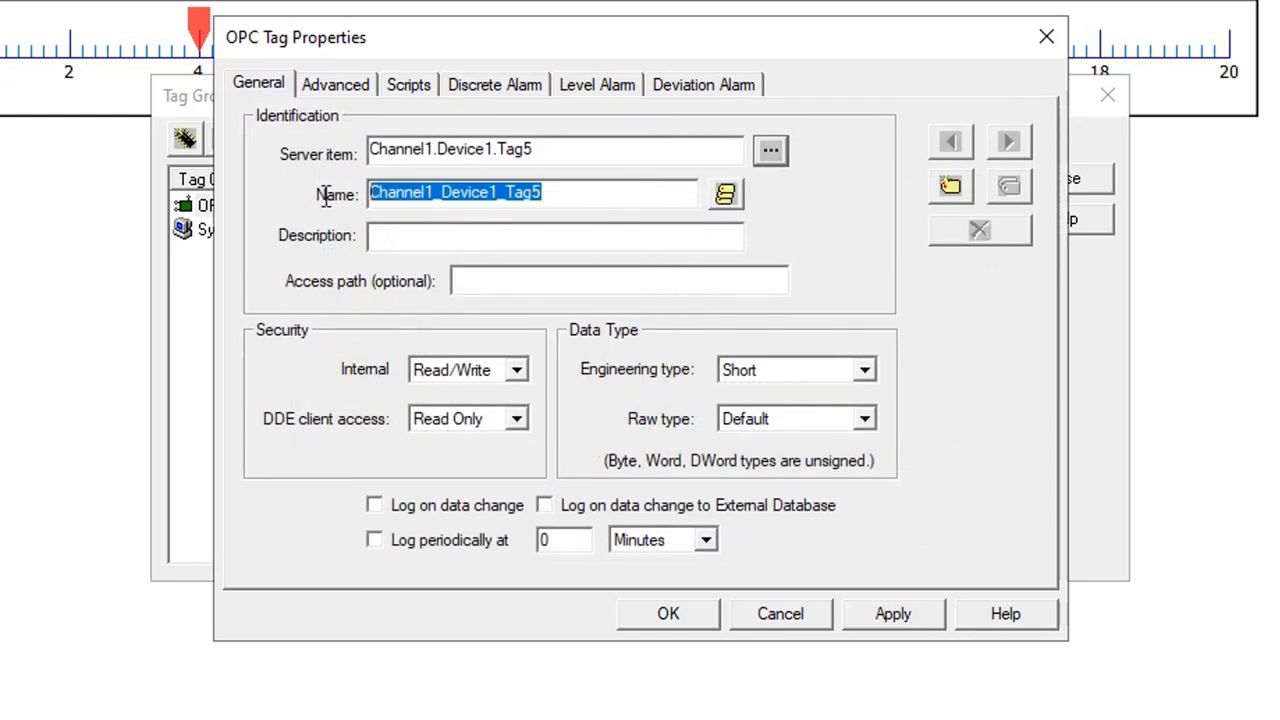
type("Temp")
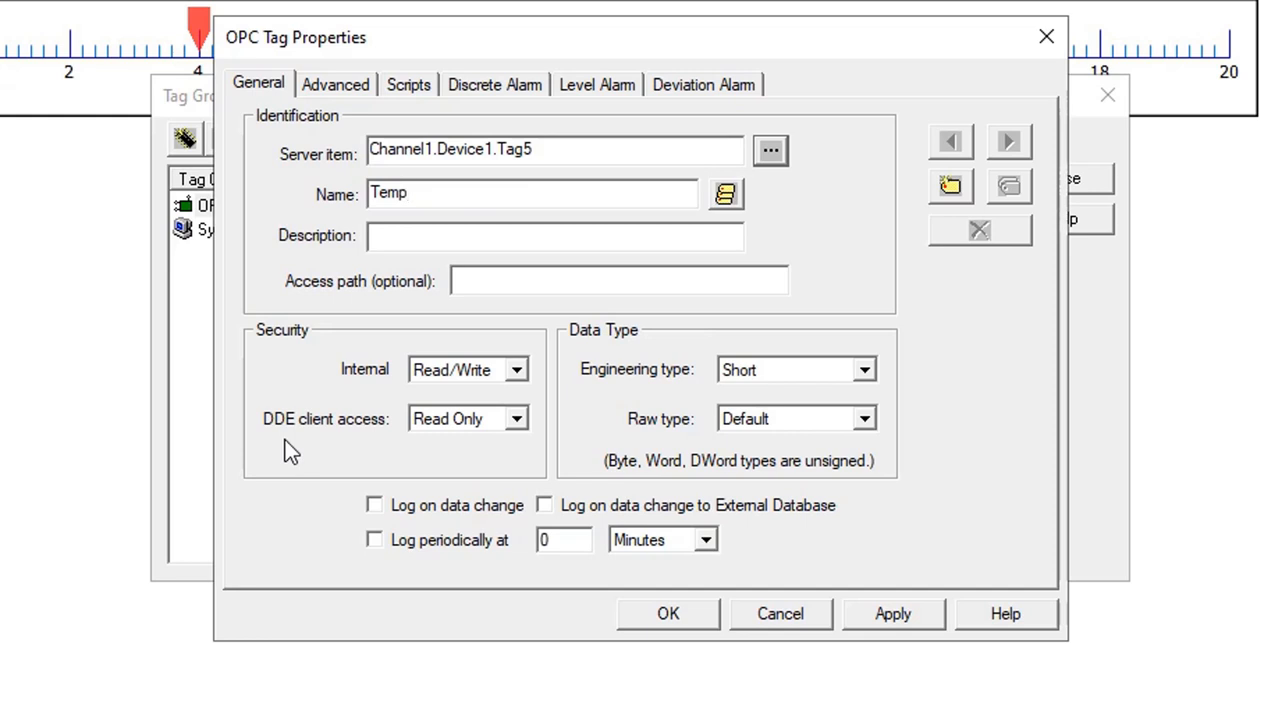
left_click(793, 369)
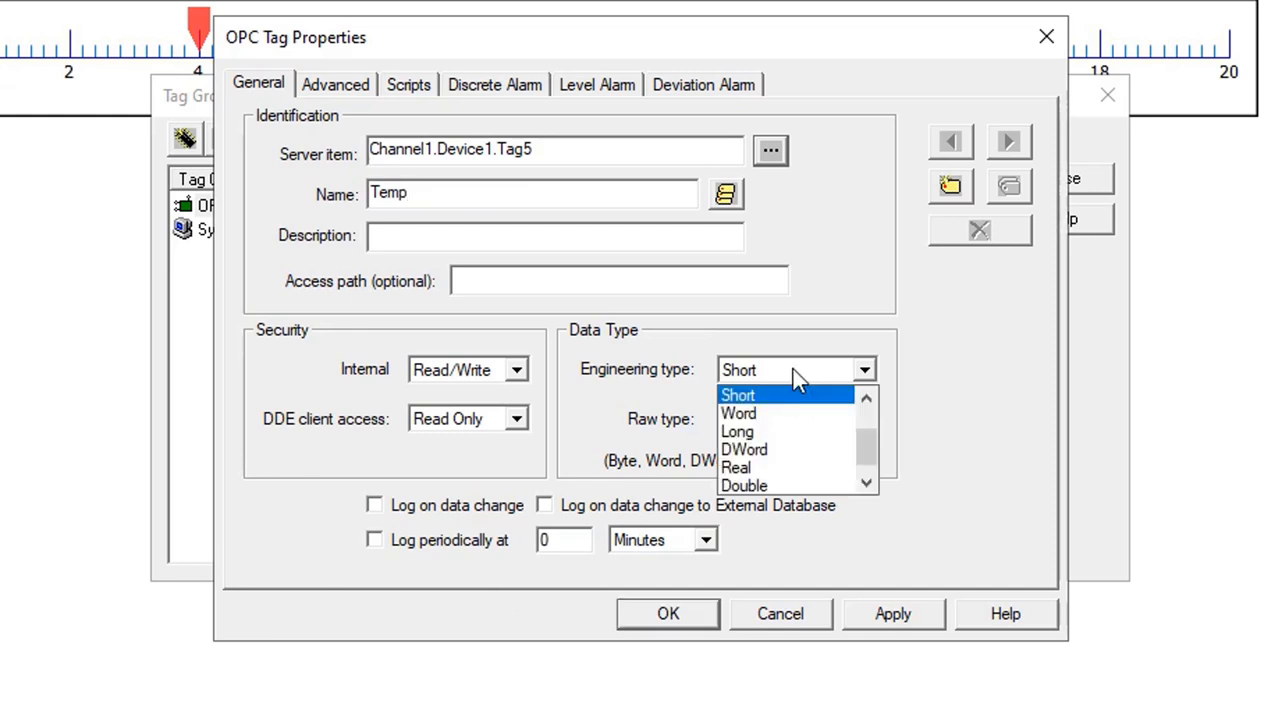
left_click(752, 468)
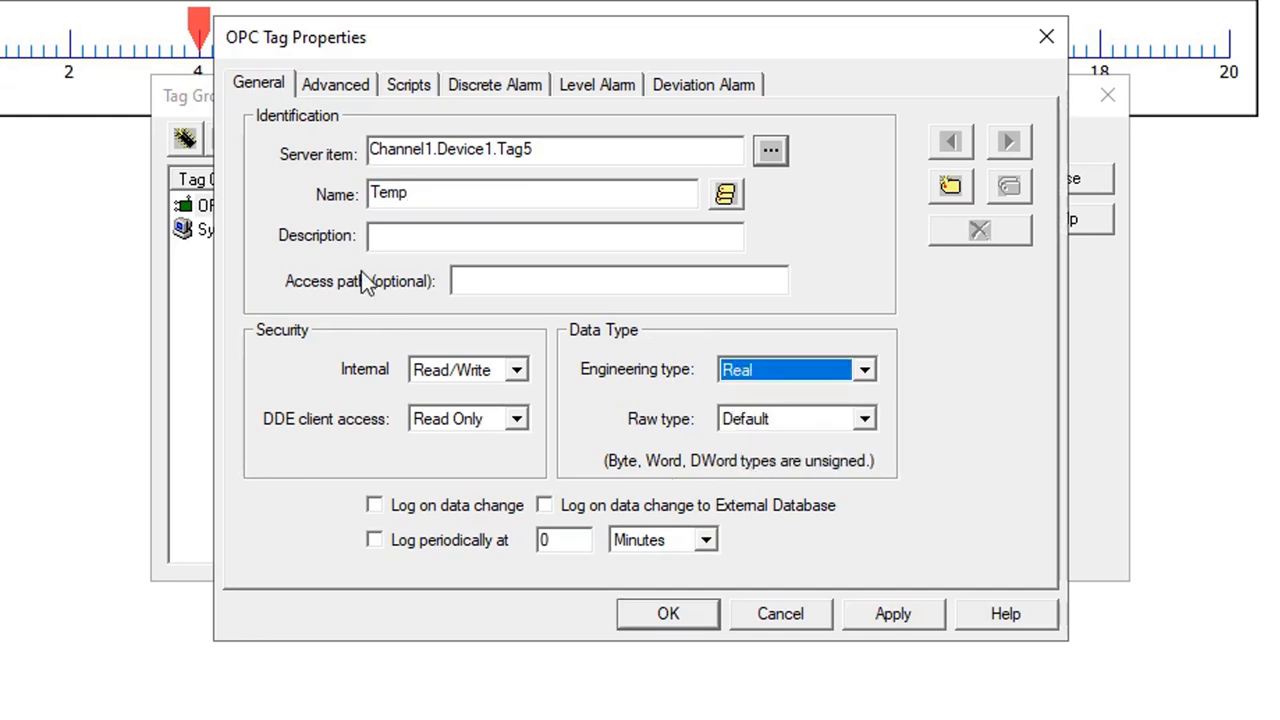
Apply linear scaling to the Temp tag with engineering range 0 to 100 and raw range 0 to 20, and close the tag groups
left_click(348, 84)
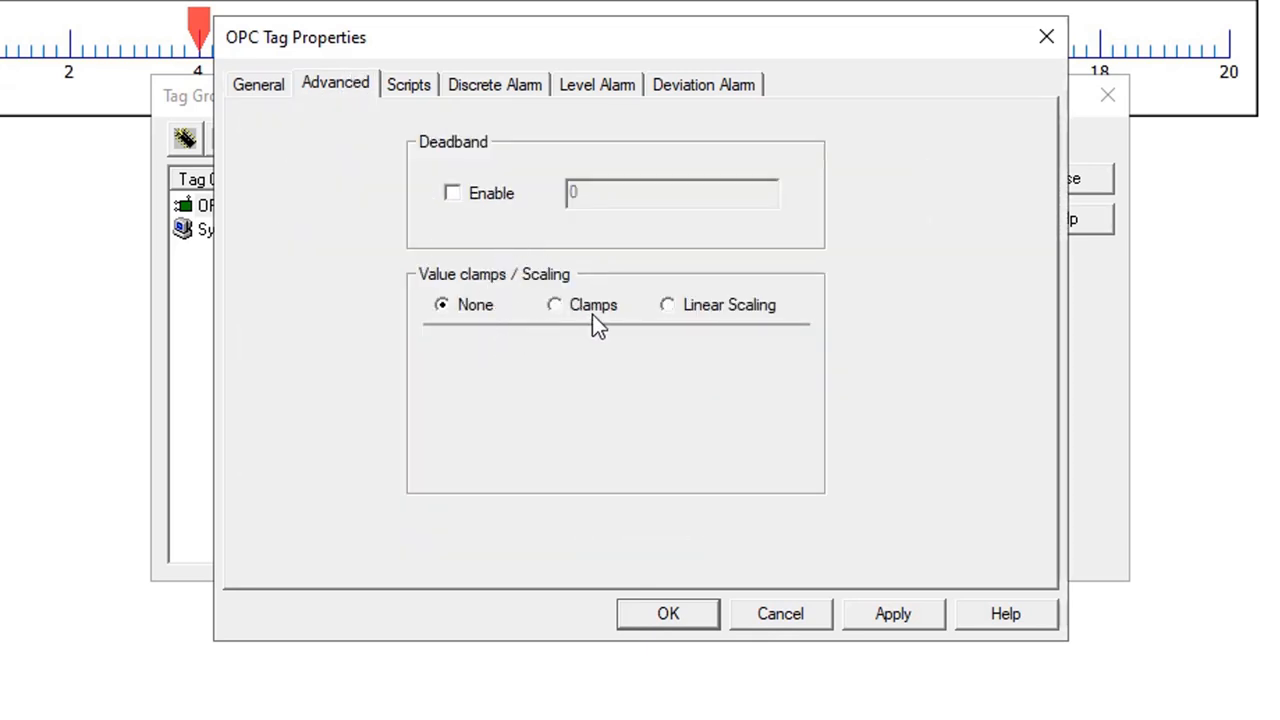
left_click(729, 307)
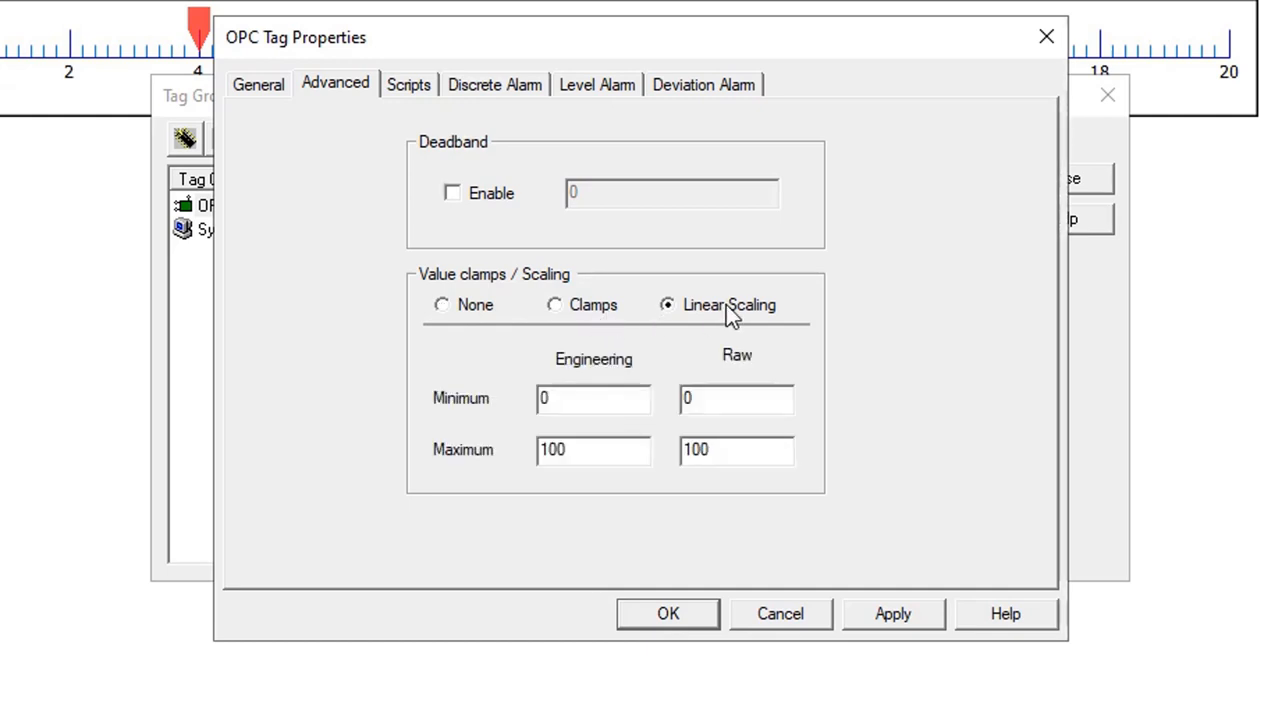
double_click(587, 455)
type("20")
double_click(742, 448)
type("20")
left_click_drag(552, 450, 425, 435)
type("100")
left_click(925, 619)
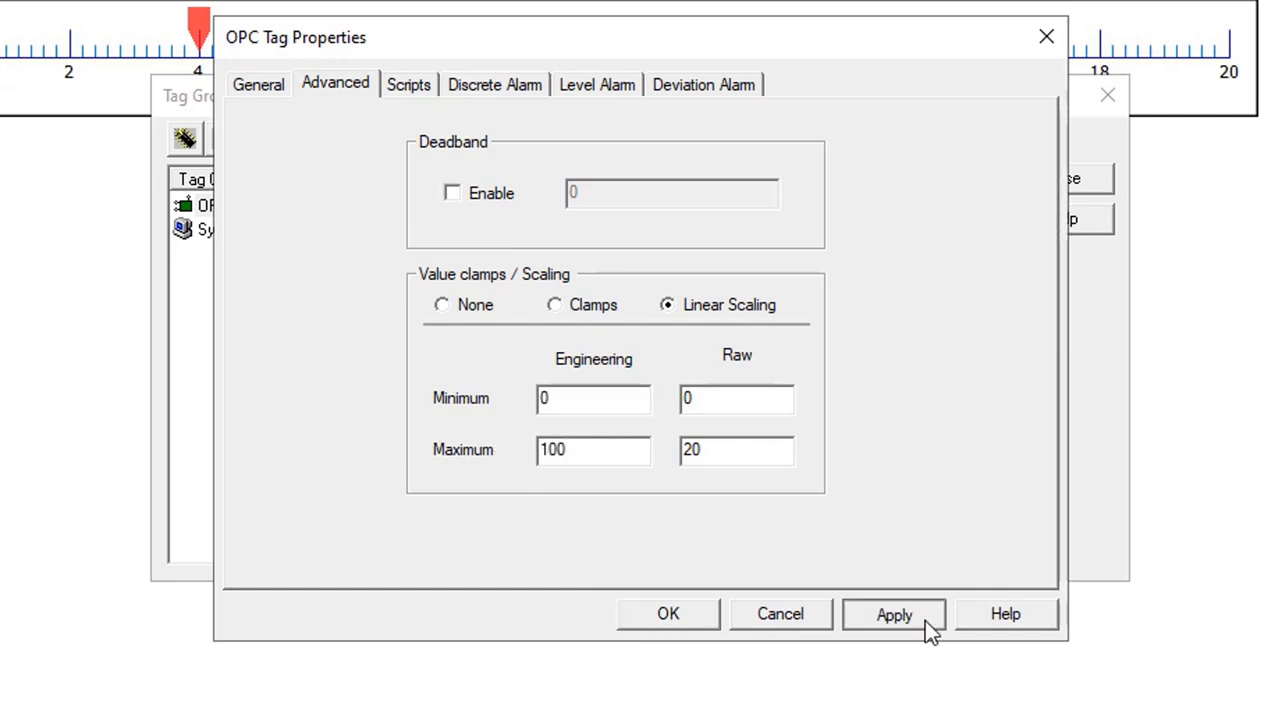
left_click(700, 614)
left_click(649, 272)
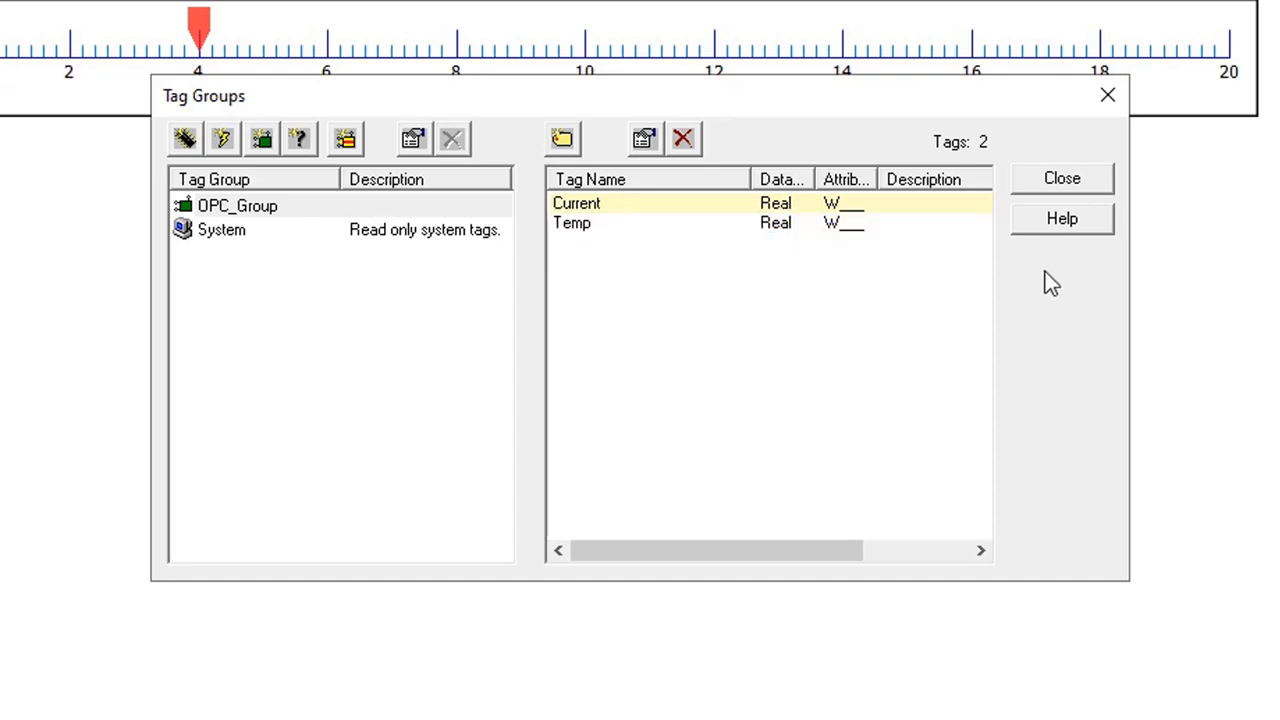
left_click(1056, 182)
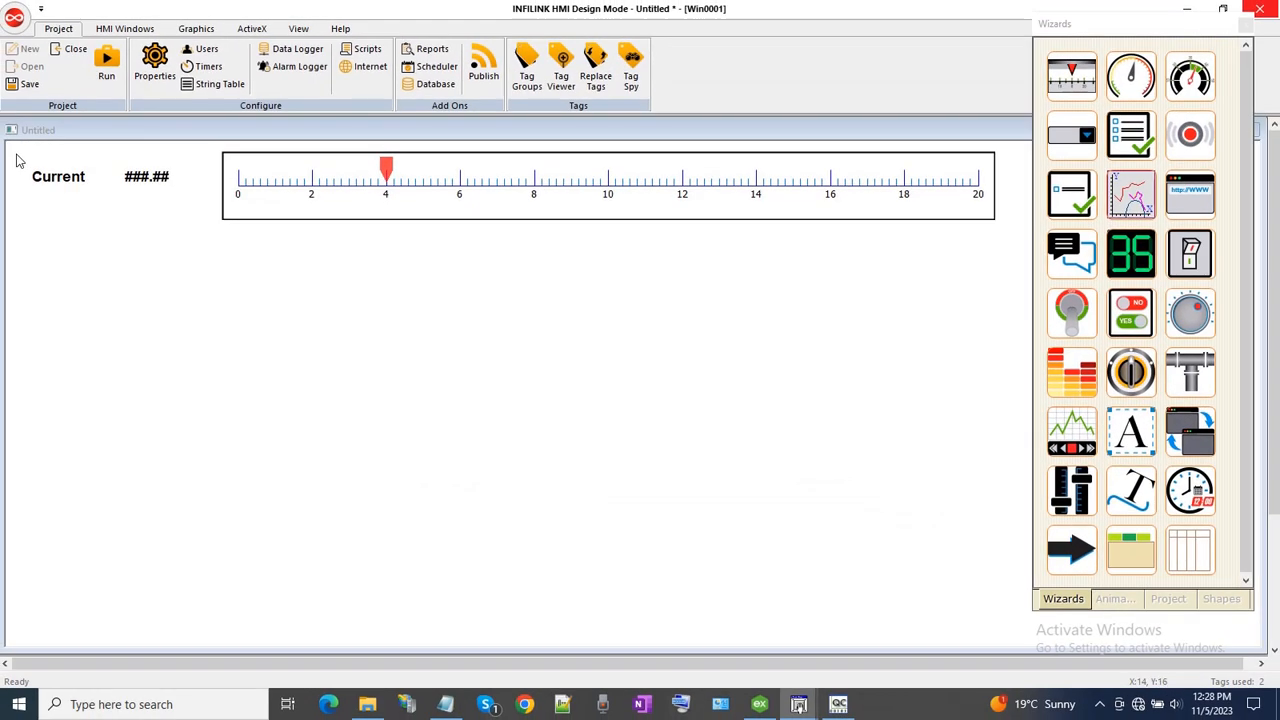
Duplicate the Current label and its ###.## value display and place the copies below the originals
left_click_drag(16, 160, 165, 192)
right_click(152, 183)
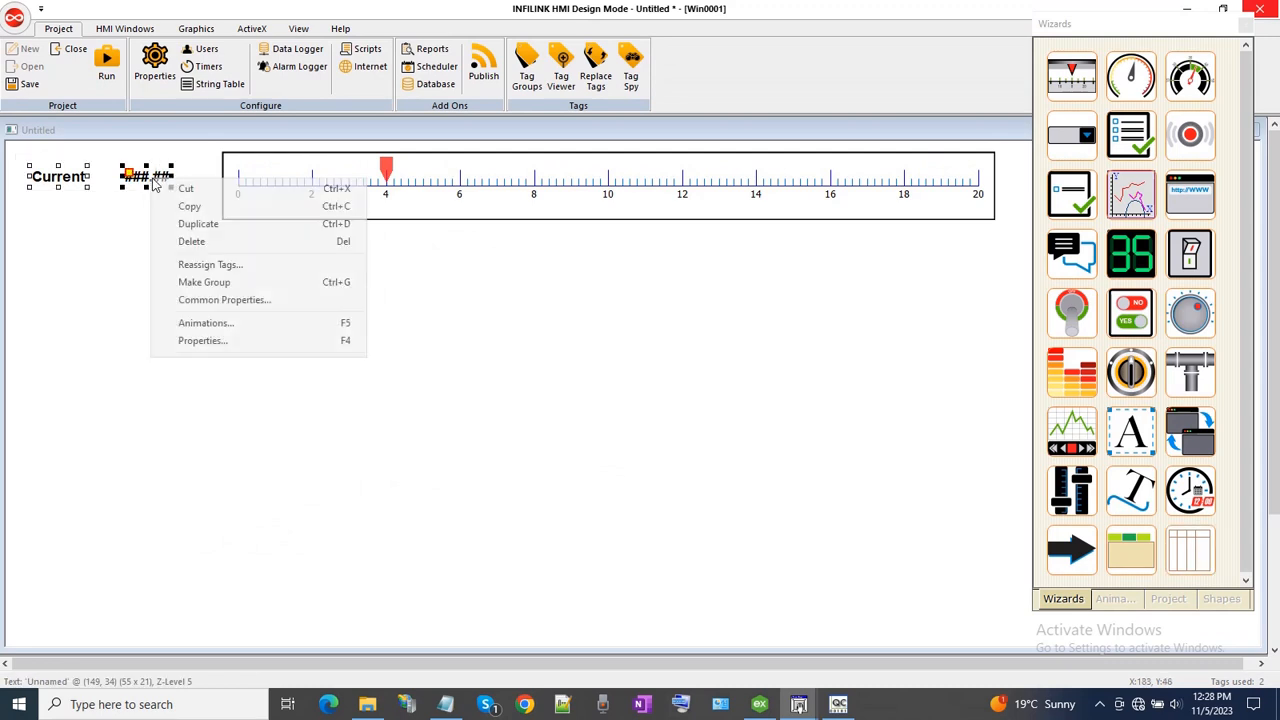
left_click(200, 223)
left_click_drag(157, 193, 157, 281)
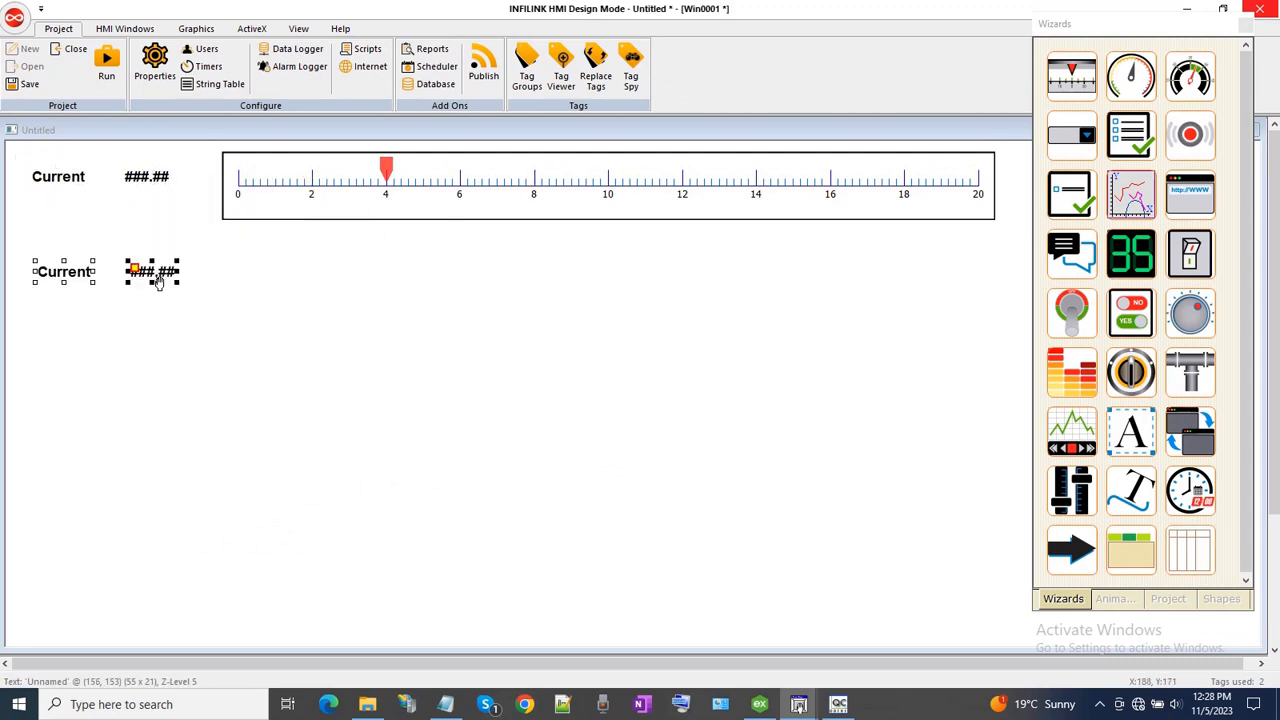
Change the text of the duplicated Current label to Temp
left_click(77, 278)
right_click(77, 276)
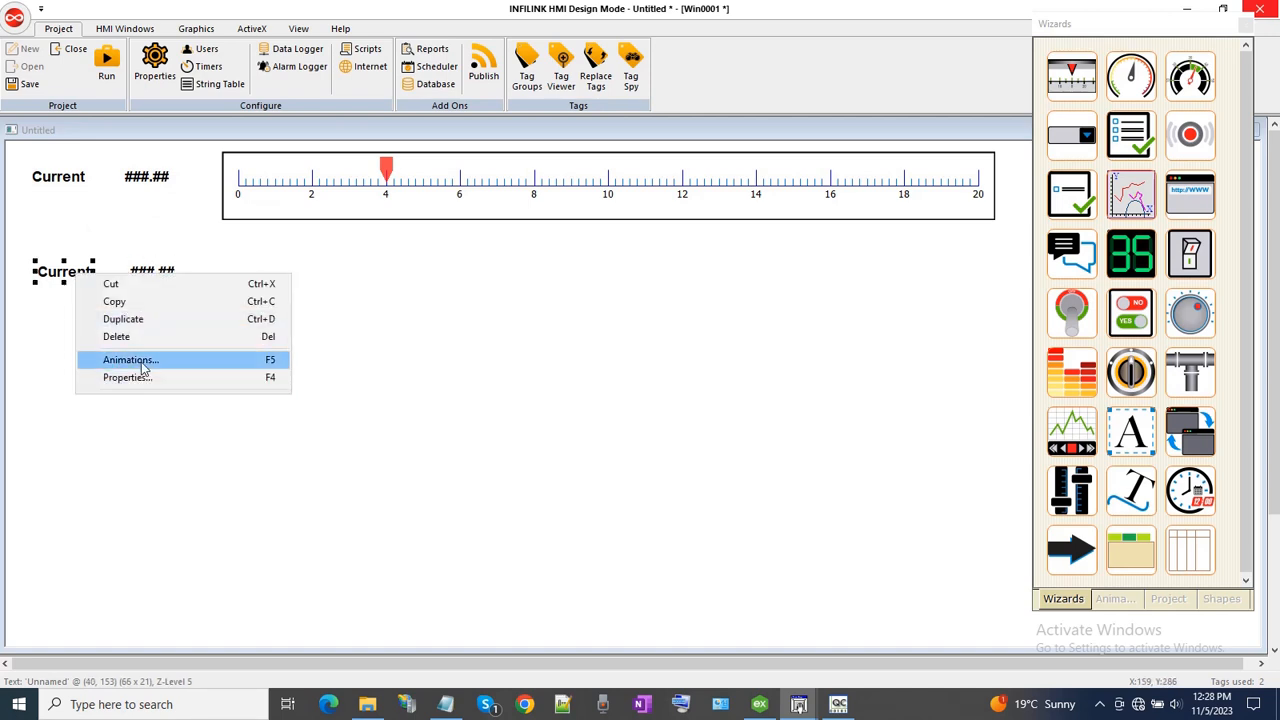
left_click(140, 376)
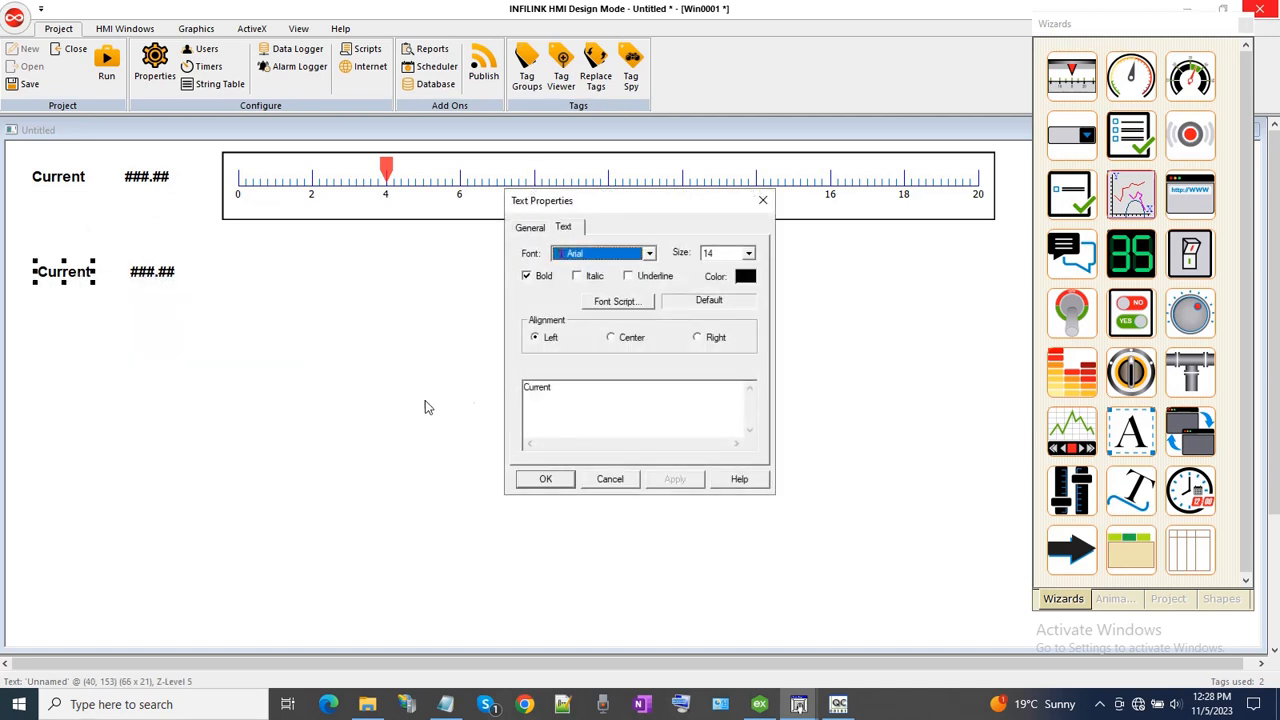
left_click_drag(582, 386, 441, 377)
type("Temp")
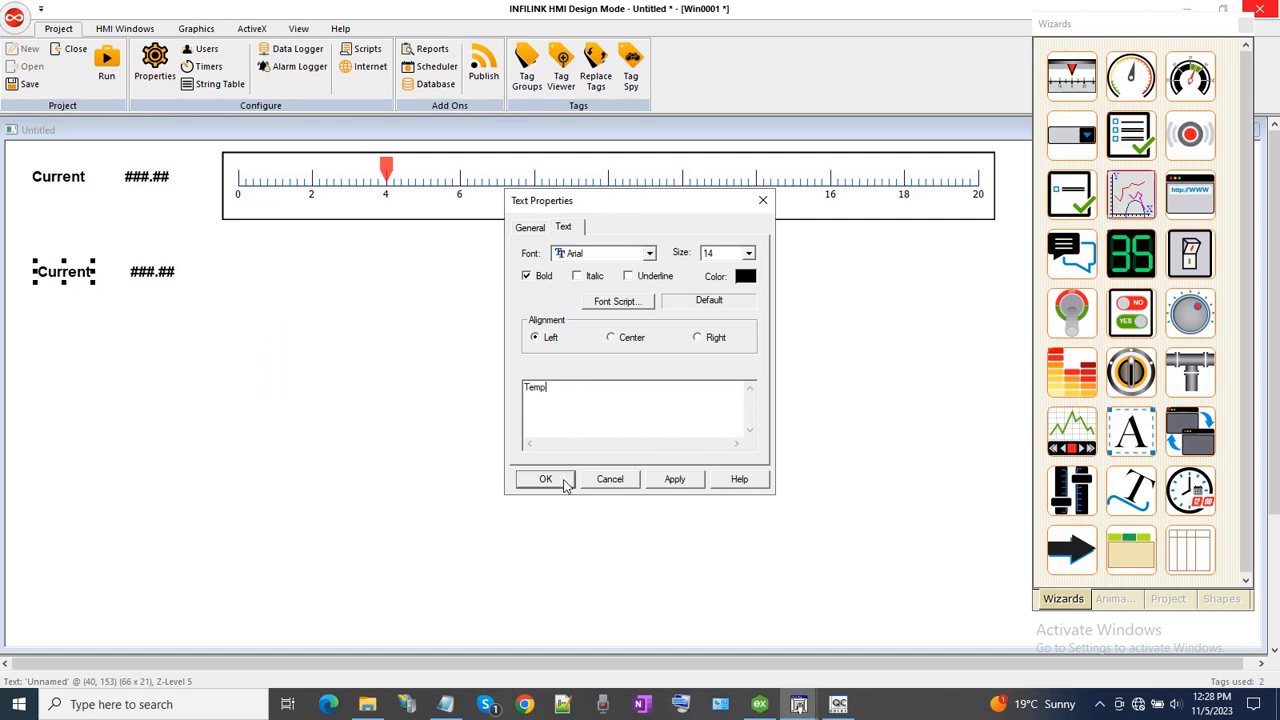
left_click(563, 479)
Reassign the value display beside the Temp label to the tag OPC_Group\Temp
left_click(160, 279)
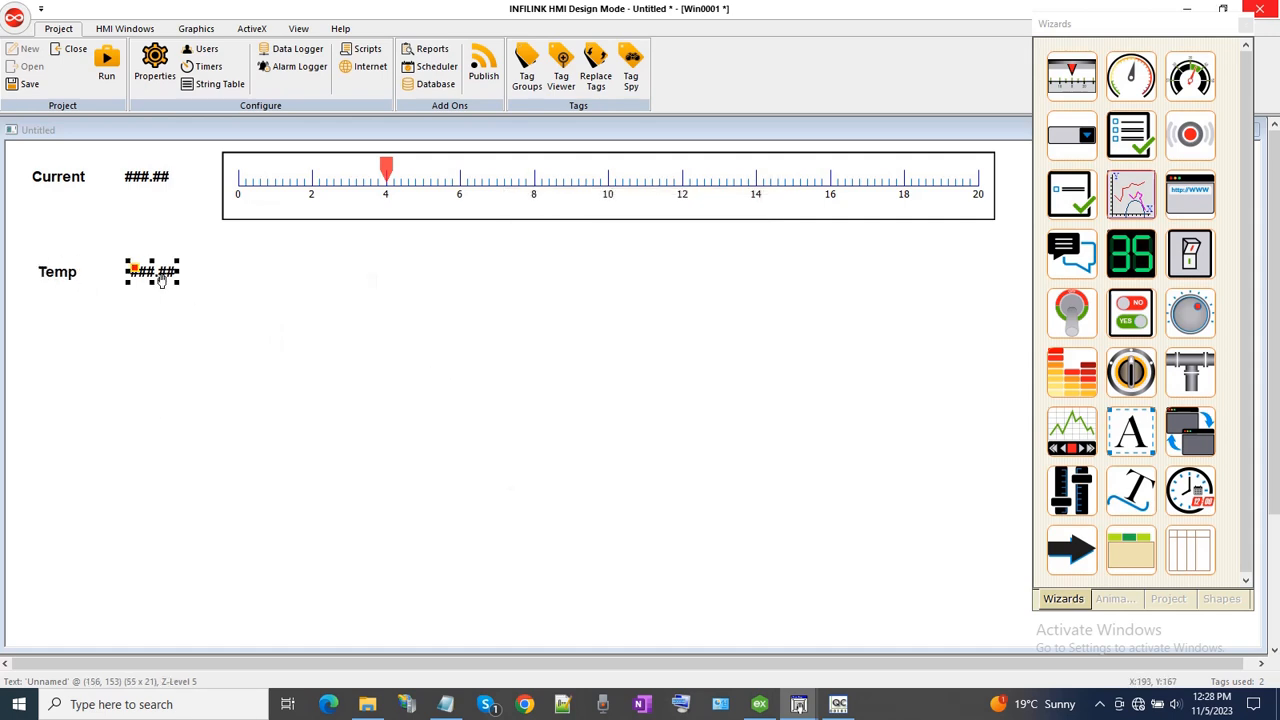
right_click(160, 281)
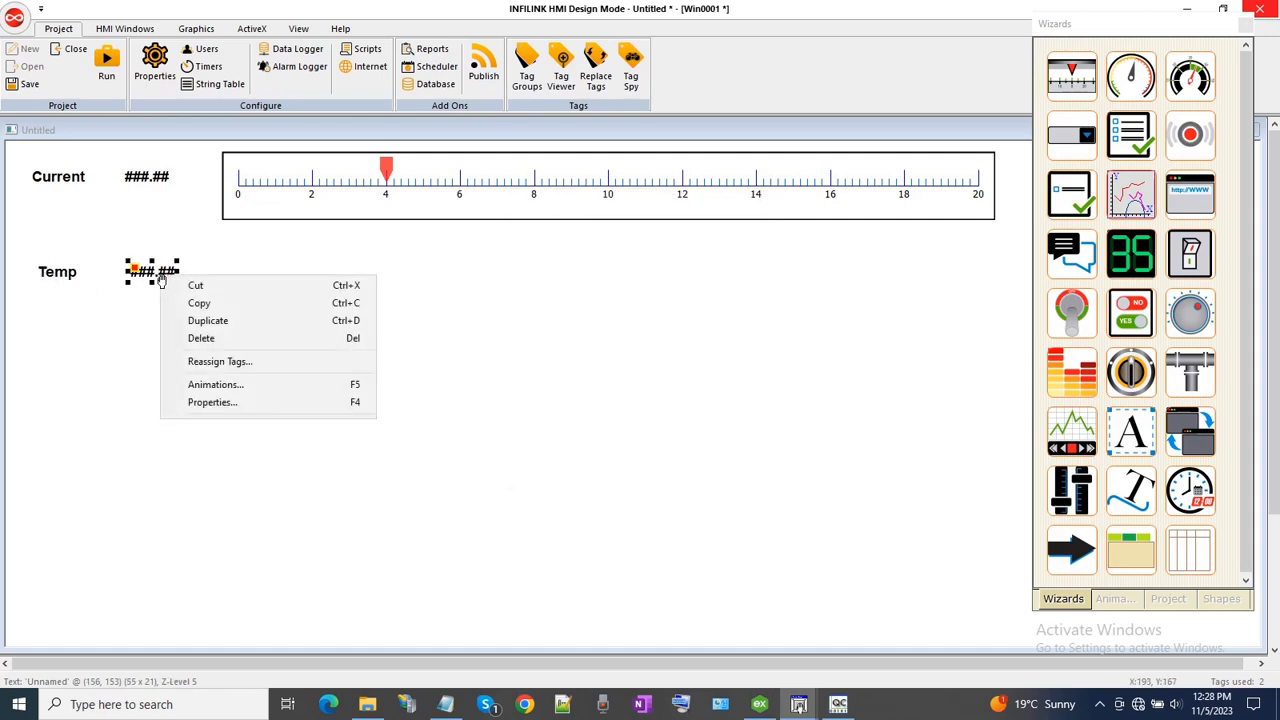
left_click(209, 362)
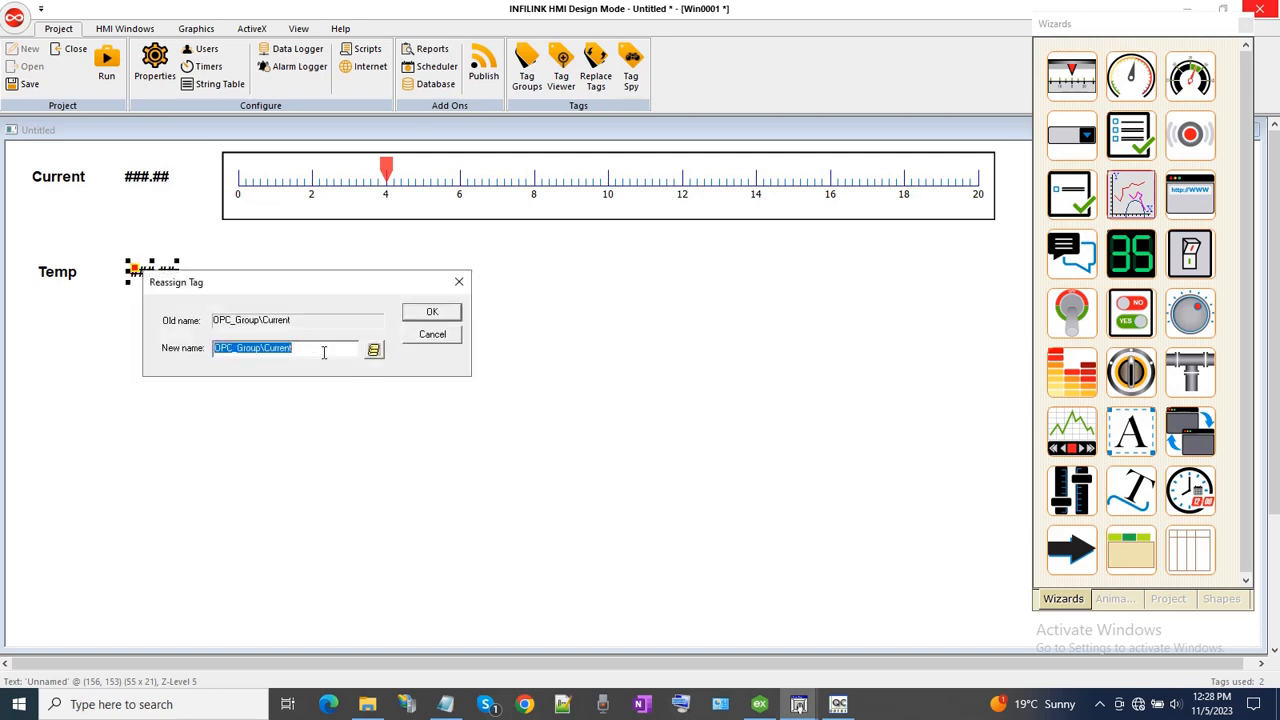
left_click(373, 350)
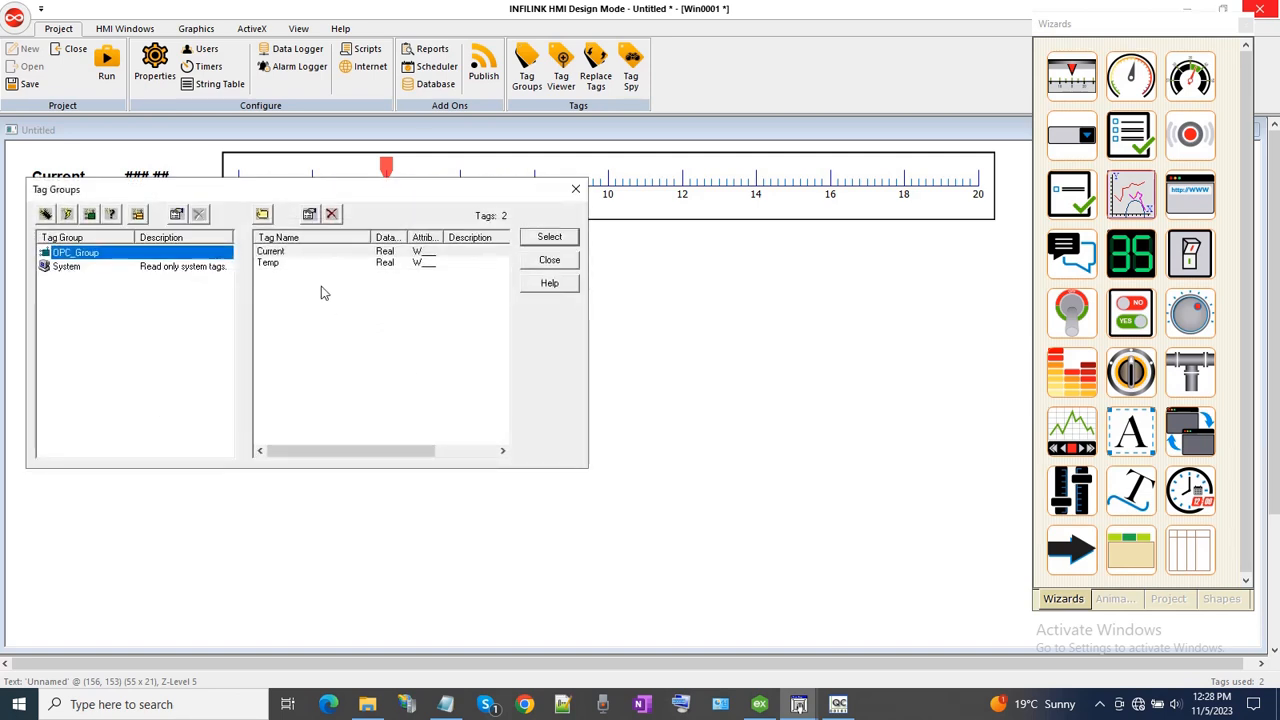
left_click(268, 263)
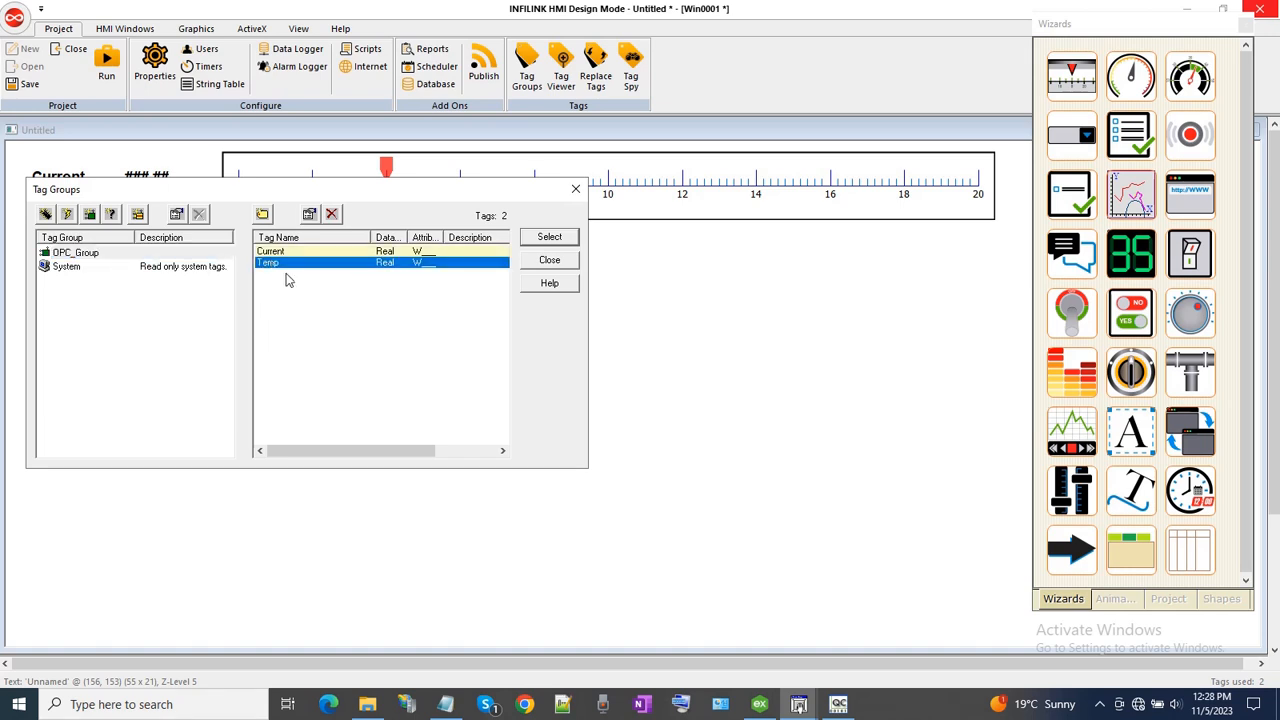
double_click(277, 265)
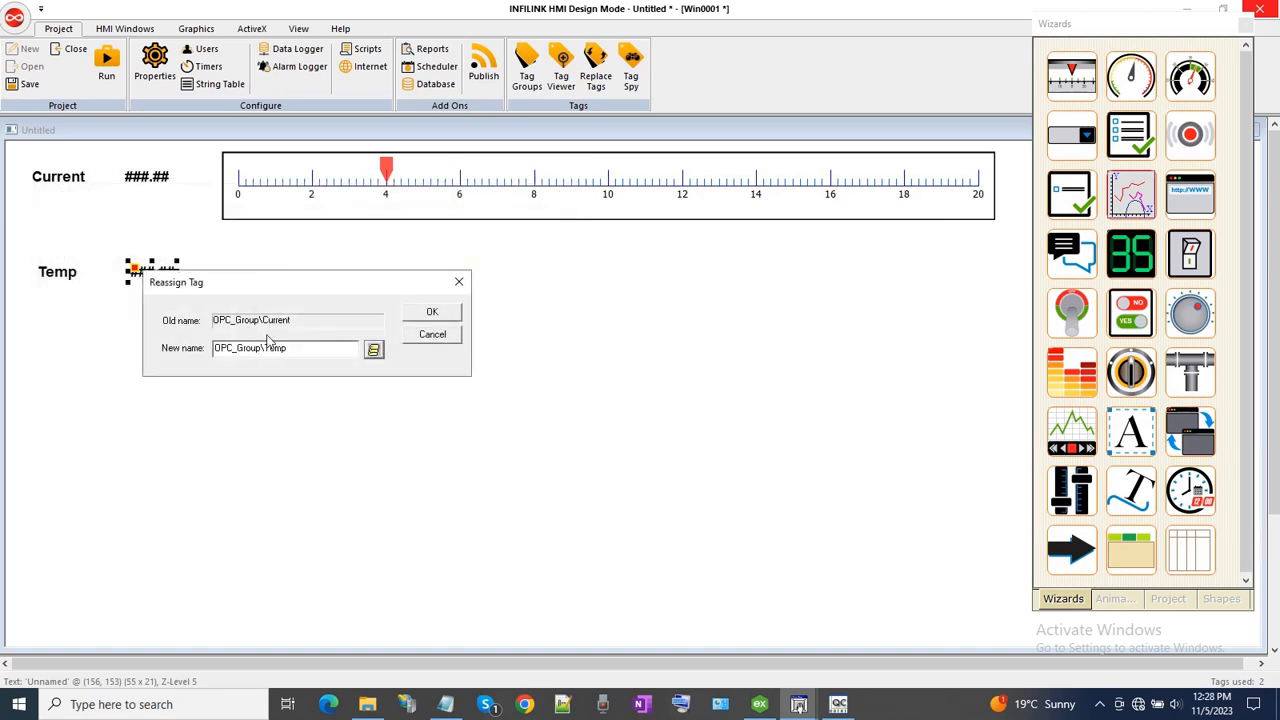
left_click(432, 312)
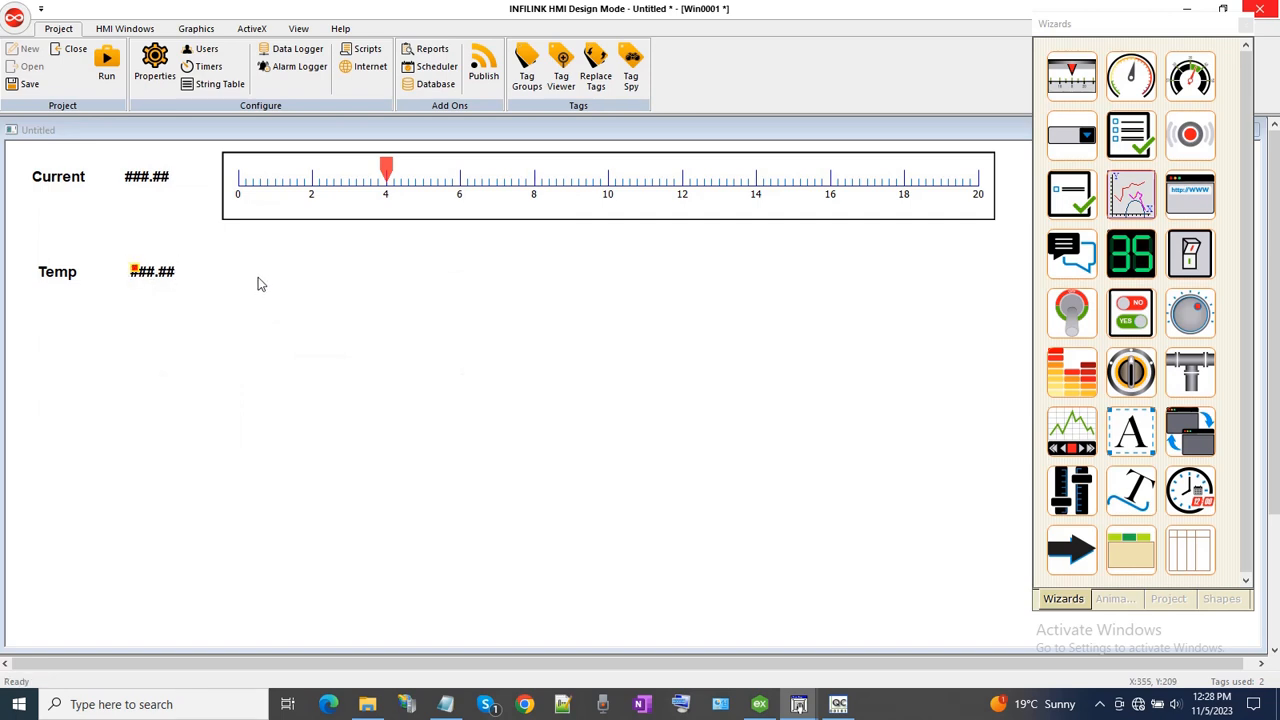
Save the project, start it in run mode and dismiss the demo timer notice
left_click(24, 84)
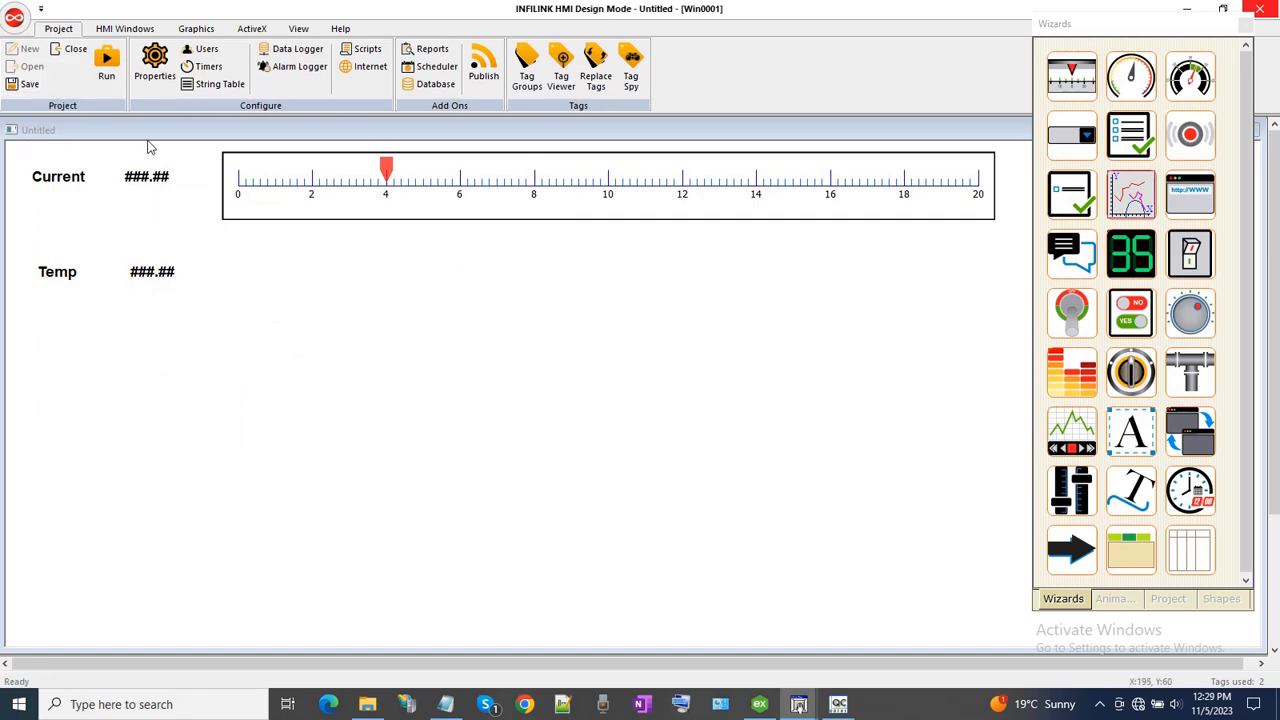
left_click(106, 77)
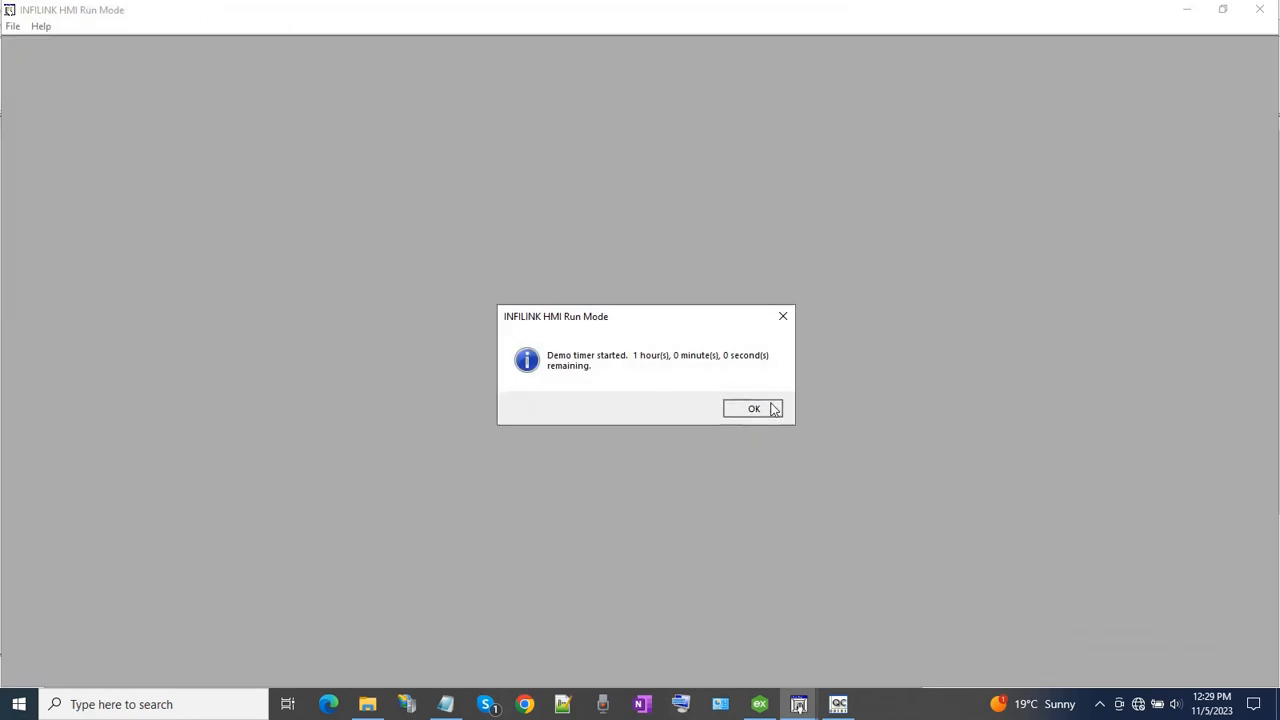
left_click(771, 407)
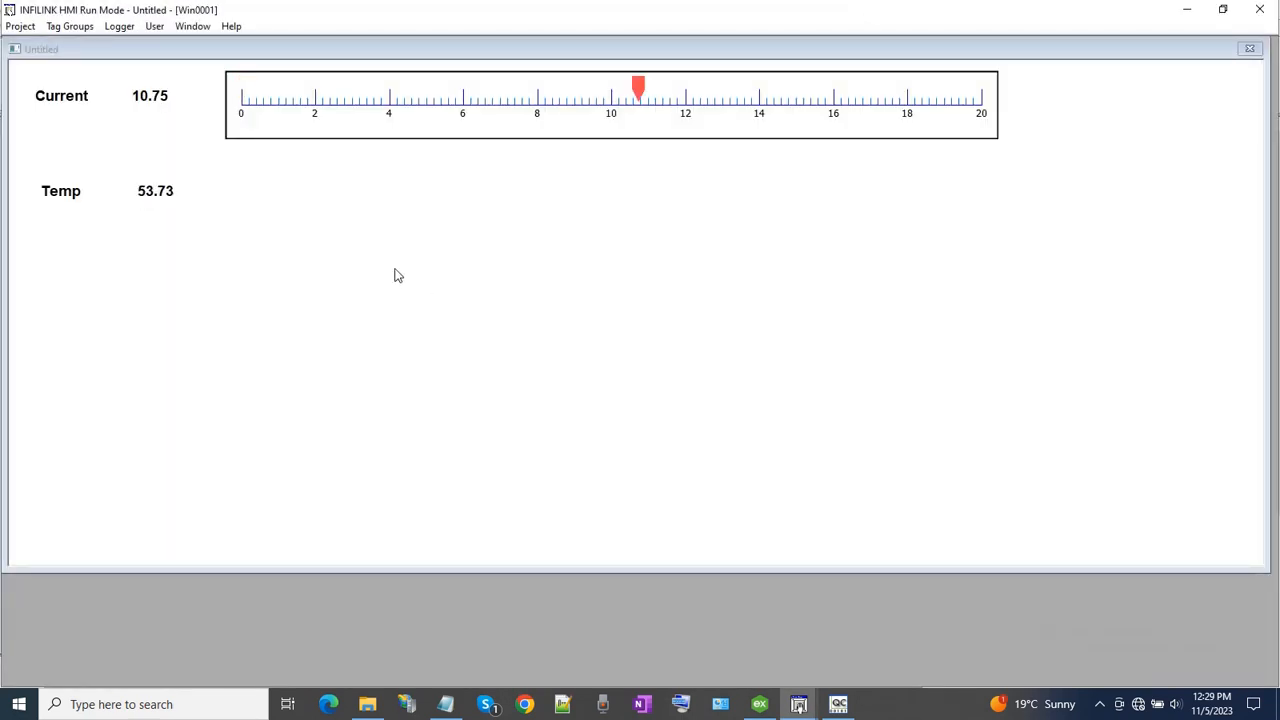
Move the Current slider to about 19.81 and back to about 12.56 to test Temp, and return to the project design
mouse_move(640, 97)
left_mouse_down()
mouse_move(970, 105)
mouse_move(540, 127)
mouse_move(469, 126)
mouse_move(422, 104)
mouse_move(240, 98)
mouse_move(638, 112)
mouse_move(903, 90)
mouse_move(990, 104)
left_mouse_up()
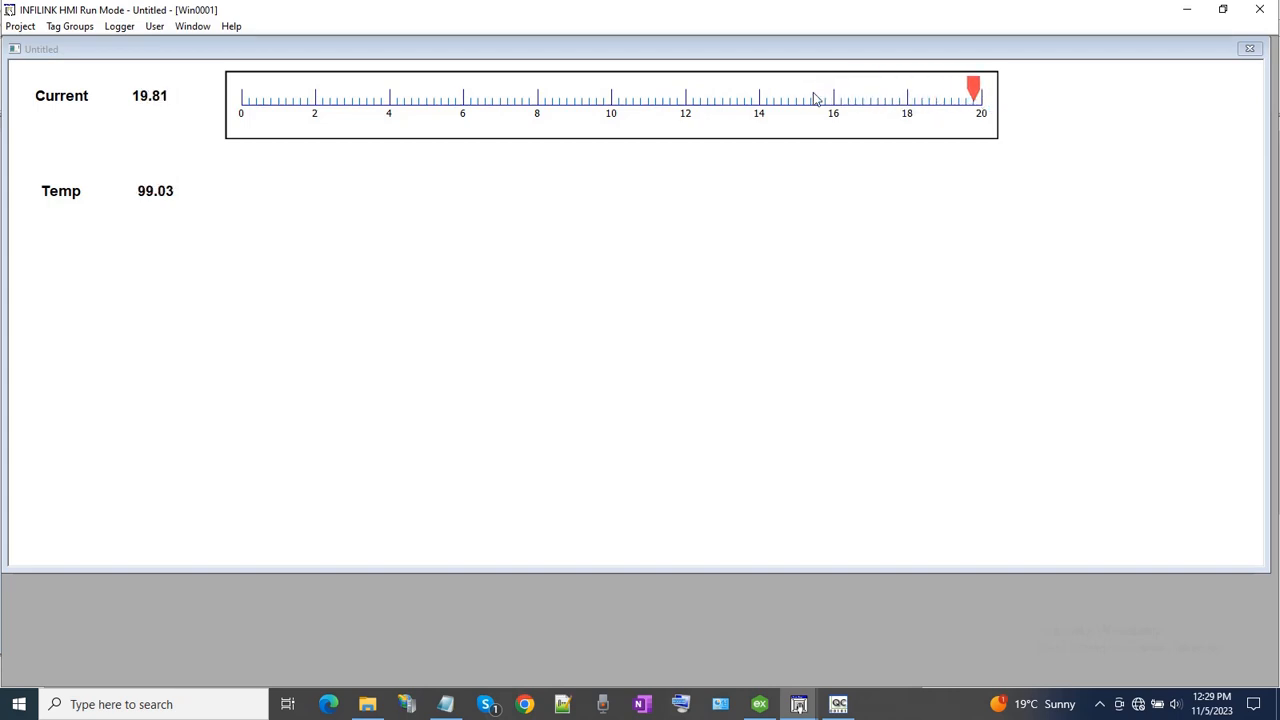
left_click_drag(903, 89, 706, 105)
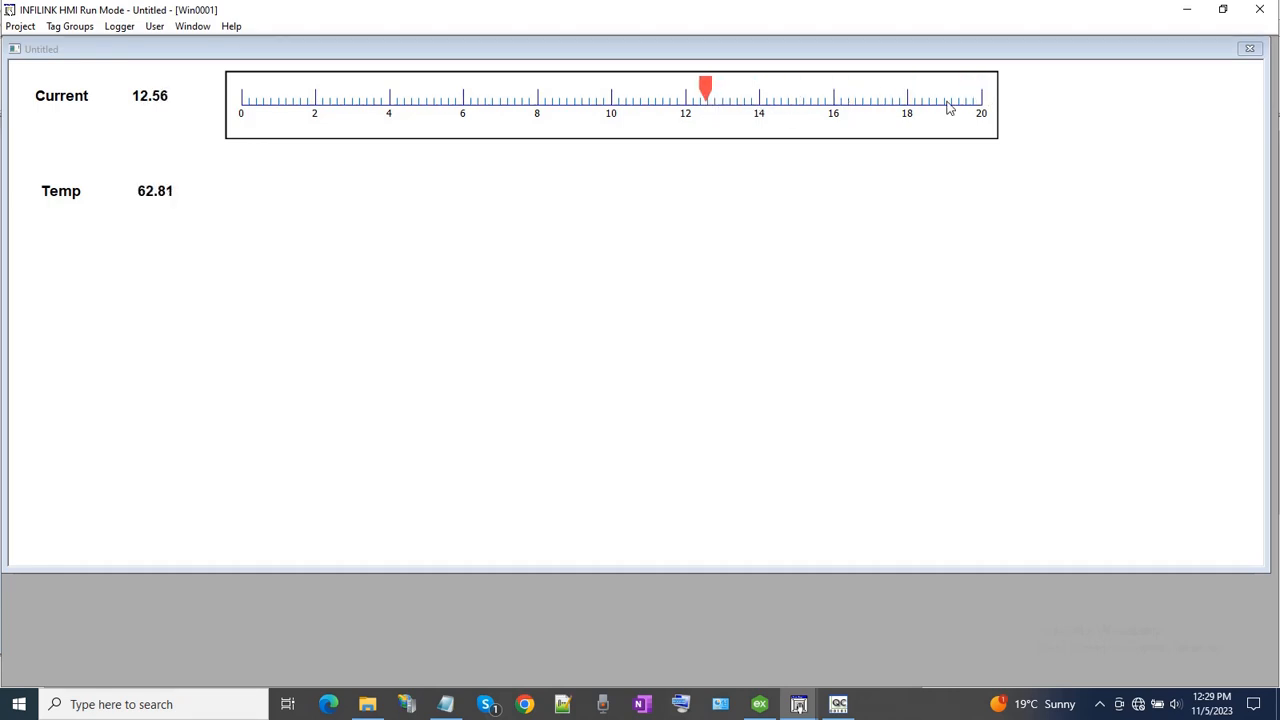
left_click(1259, 9)
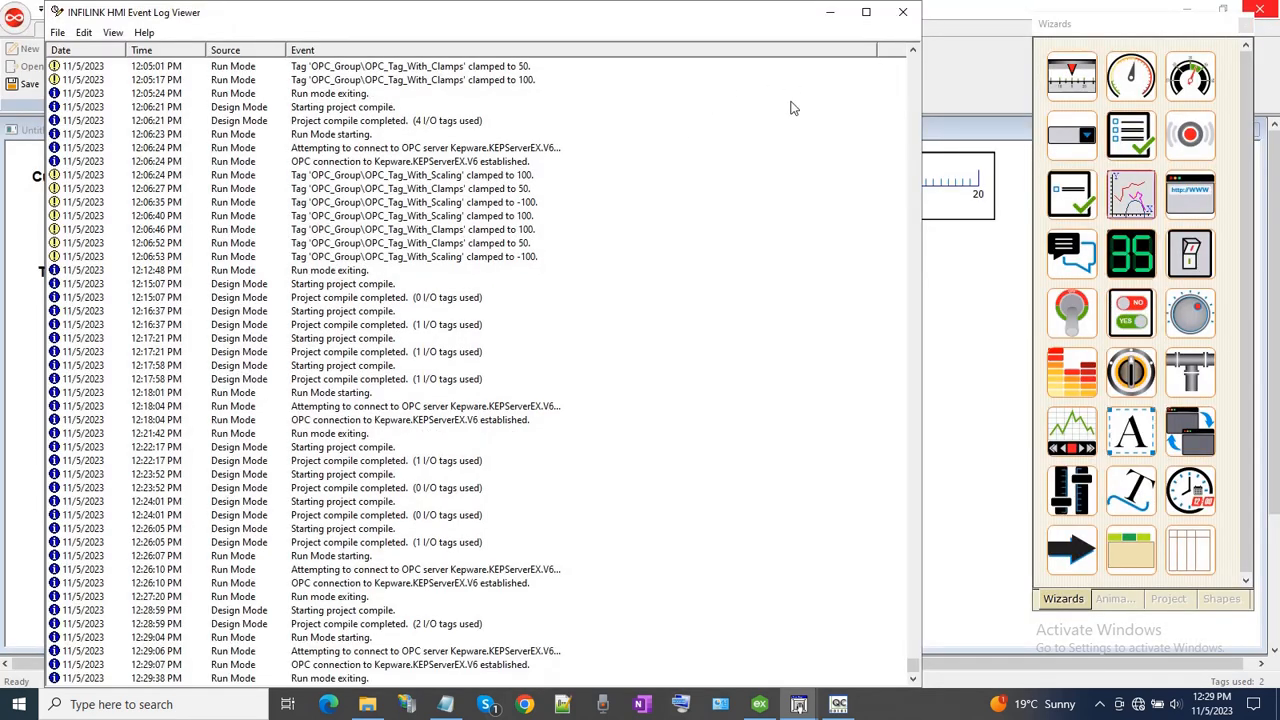
left_click(965, 376)
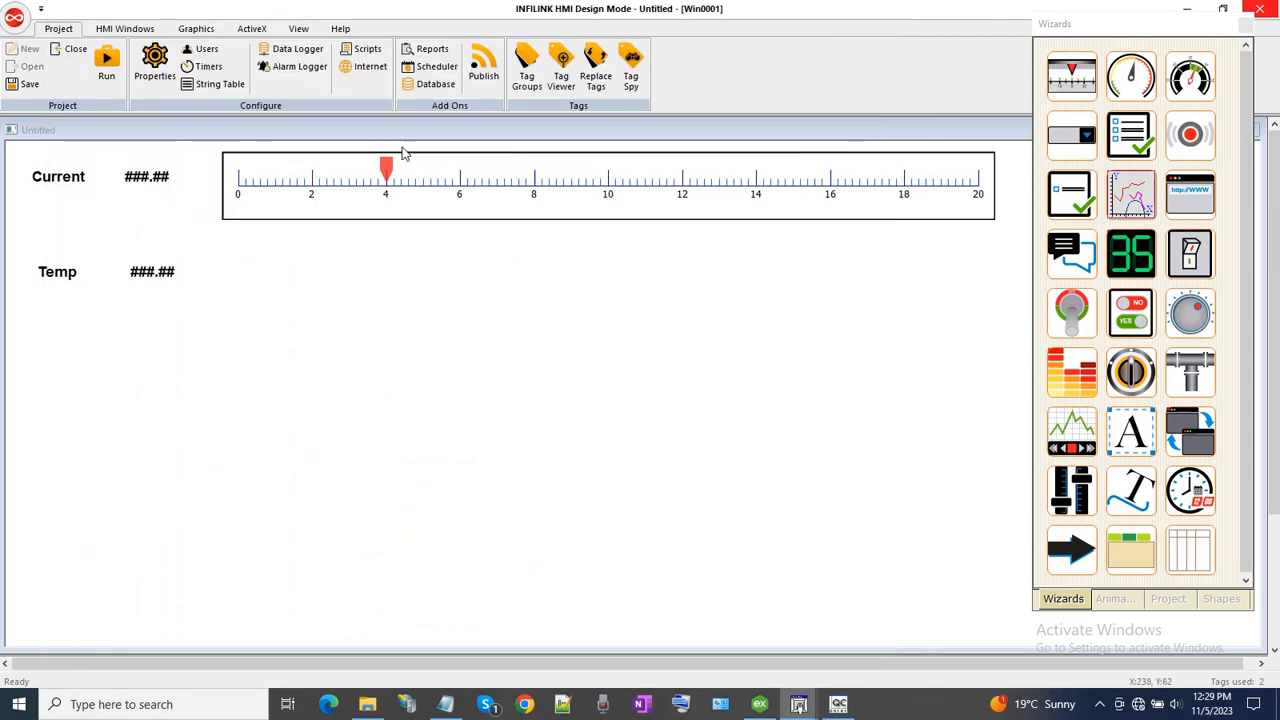
Duplicate the Current tag in OPC_Group and name the copy Current_With_Deadband
left_click(527, 70)
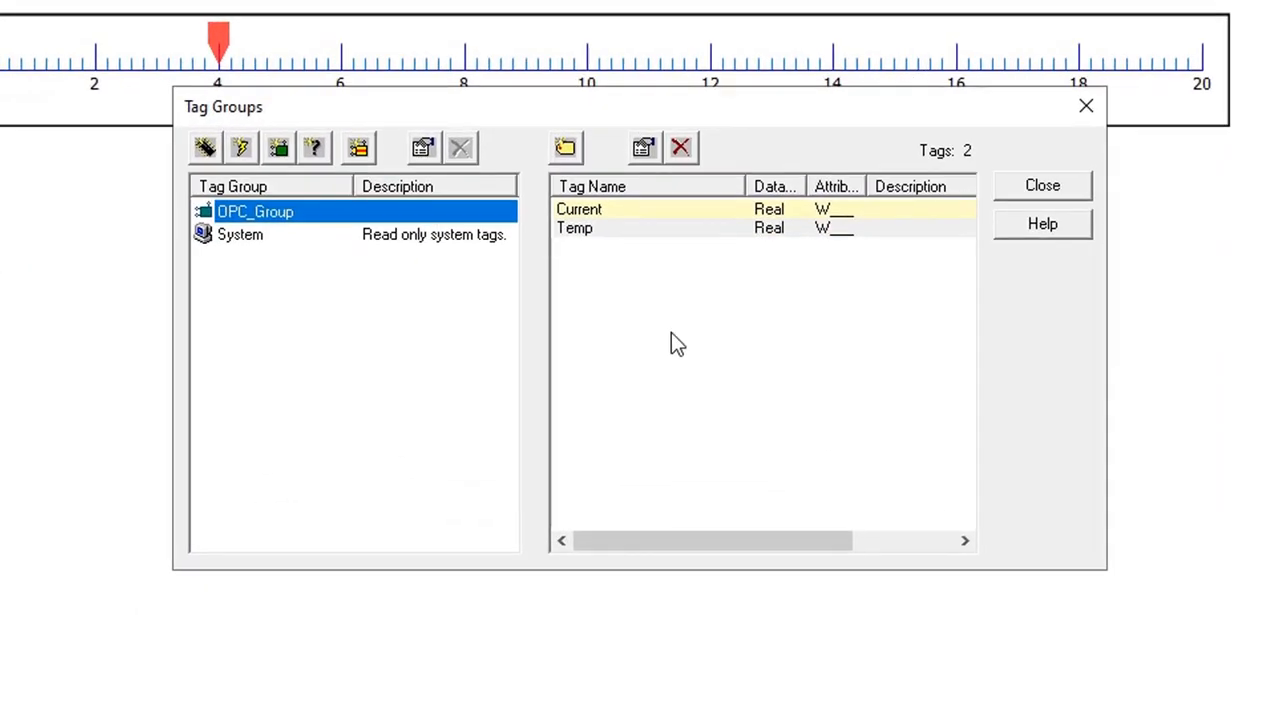
left_click(636, 340)
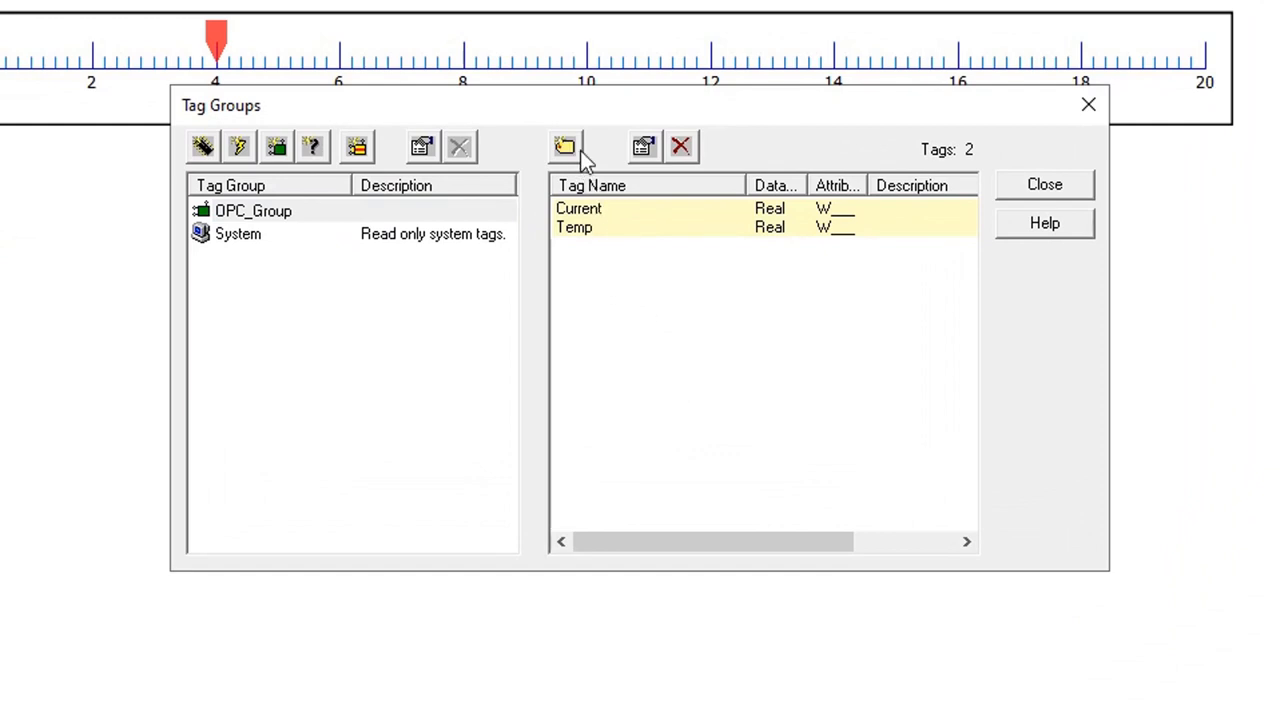
double_click(604, 211)
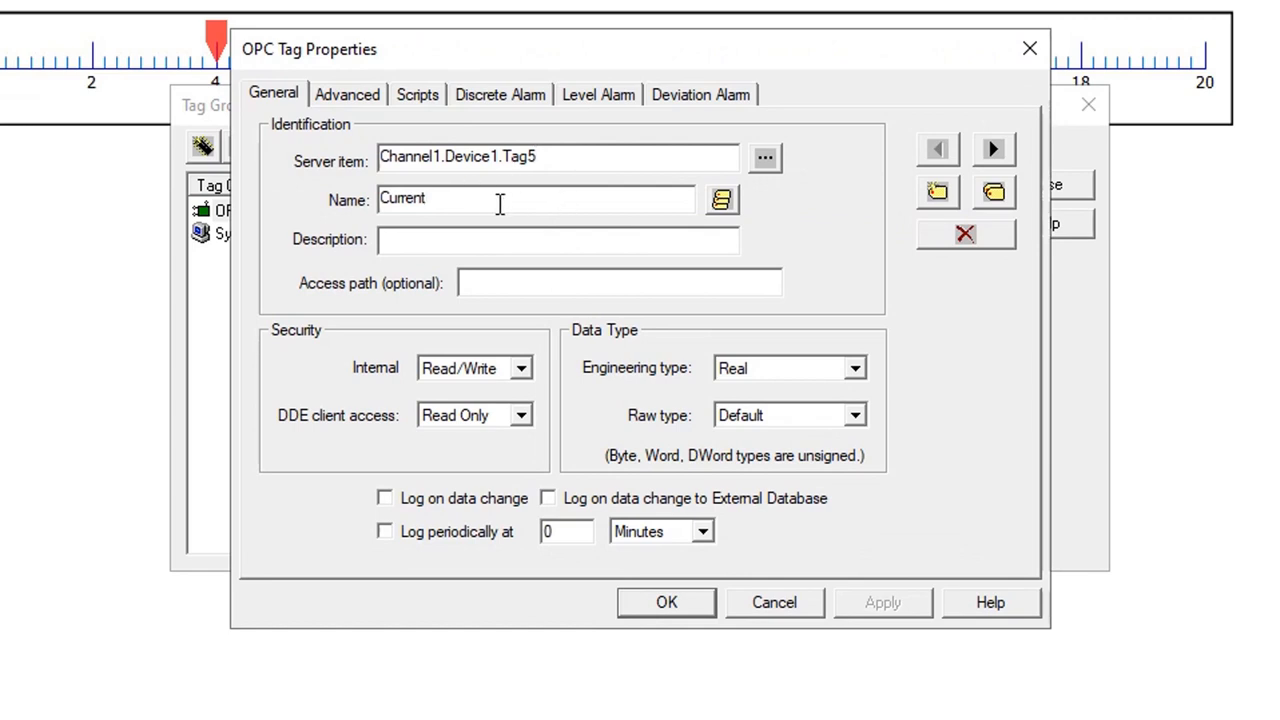
left_click(995, 195)
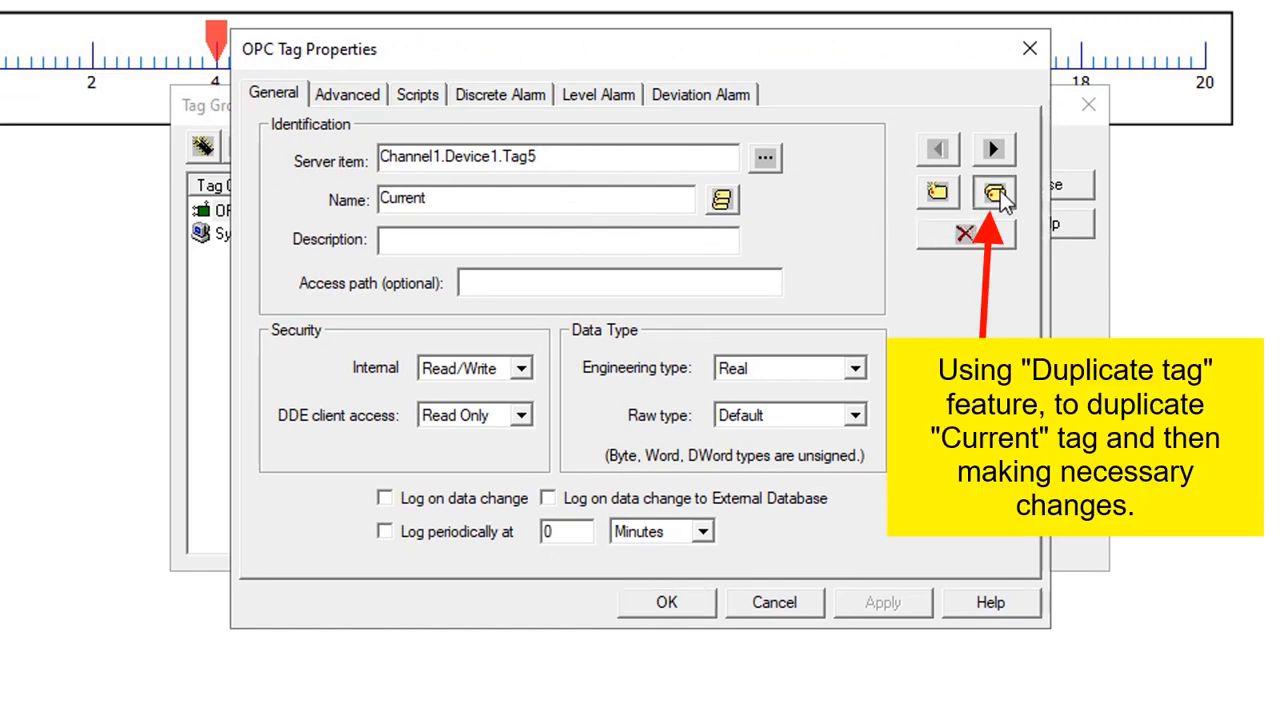
left_click(480, 203)
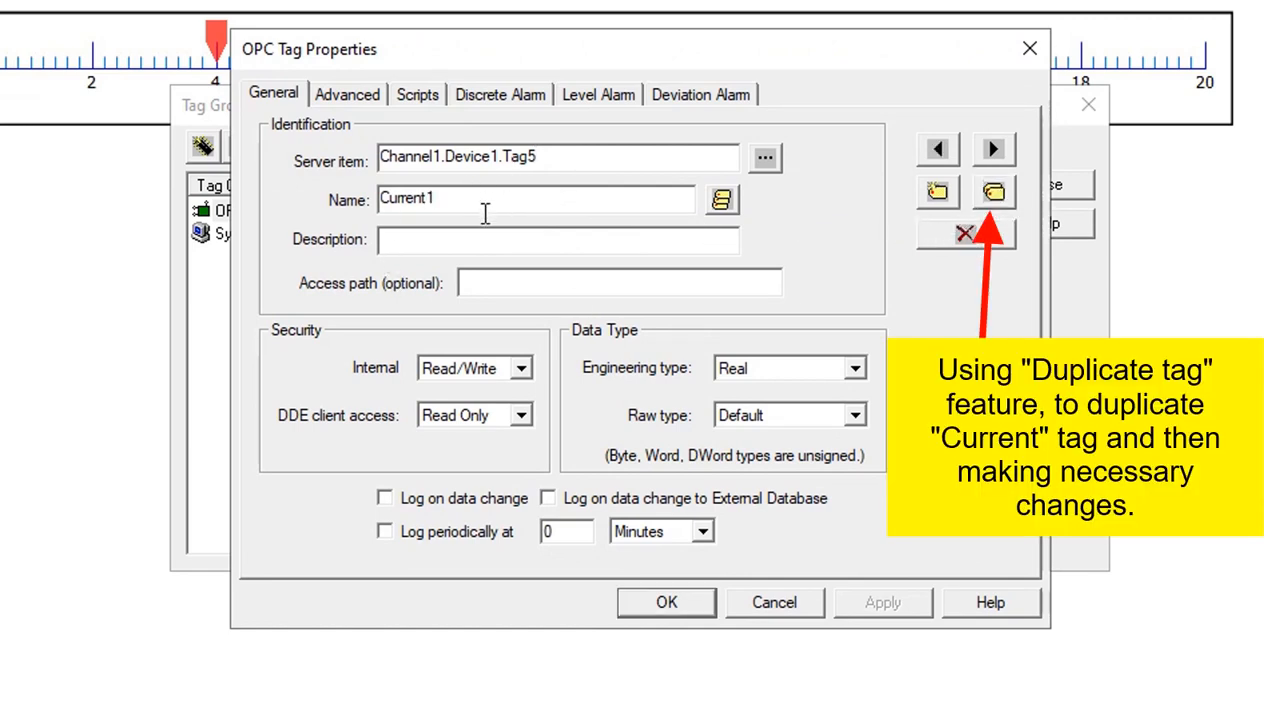
key("BackSpace")
type("_With_D")
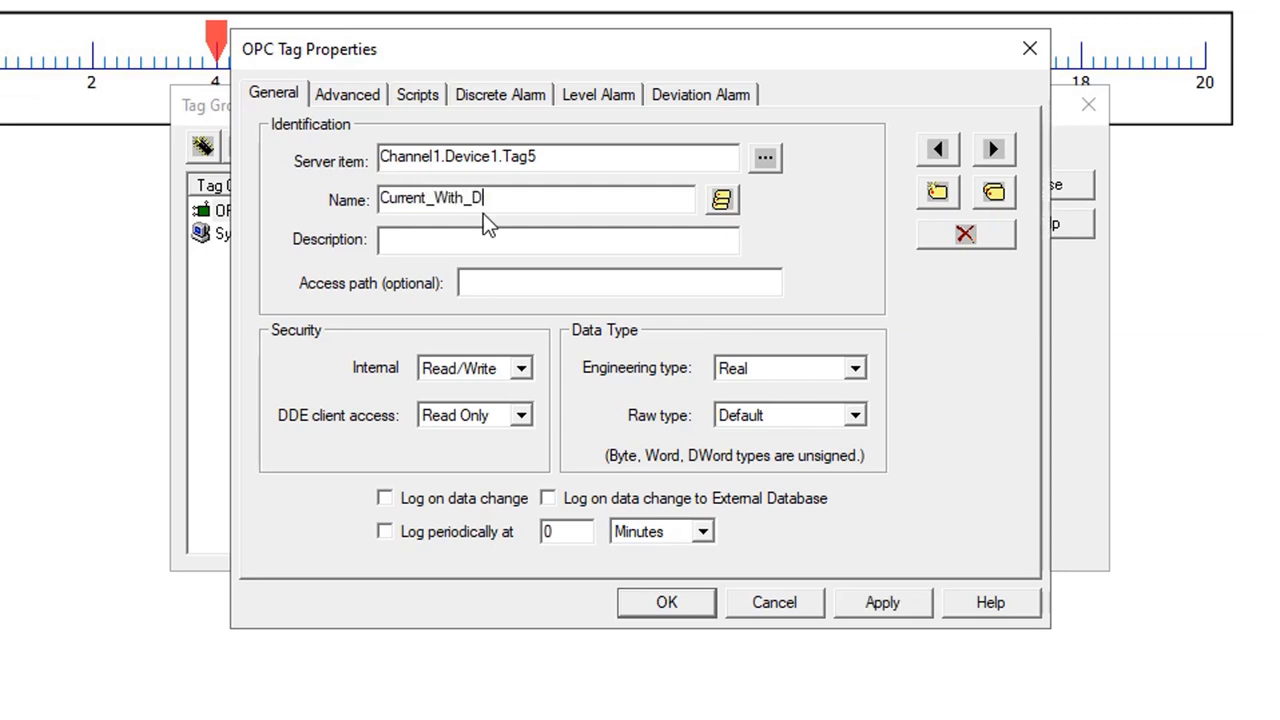
type("eadband")
Enable a deadband of 2 for the Current_With_Deadband tag and save its properties
left_click(365, 96)
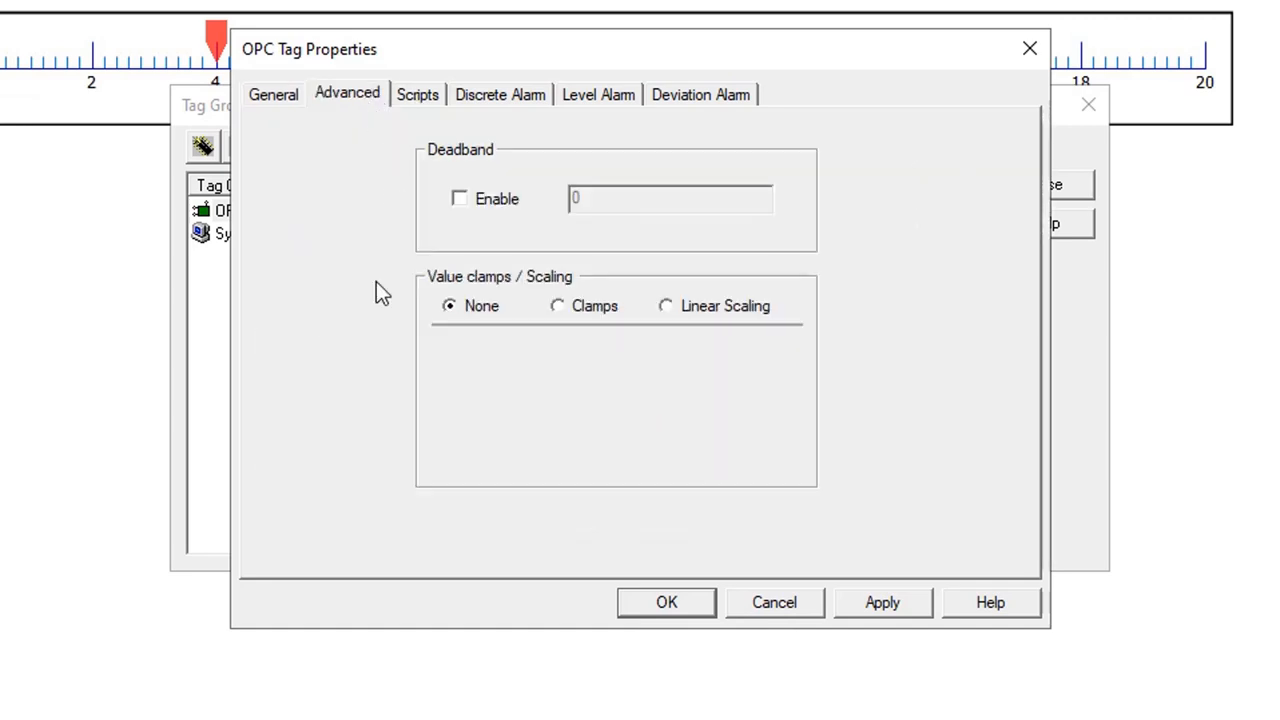
left_click(490, 205)
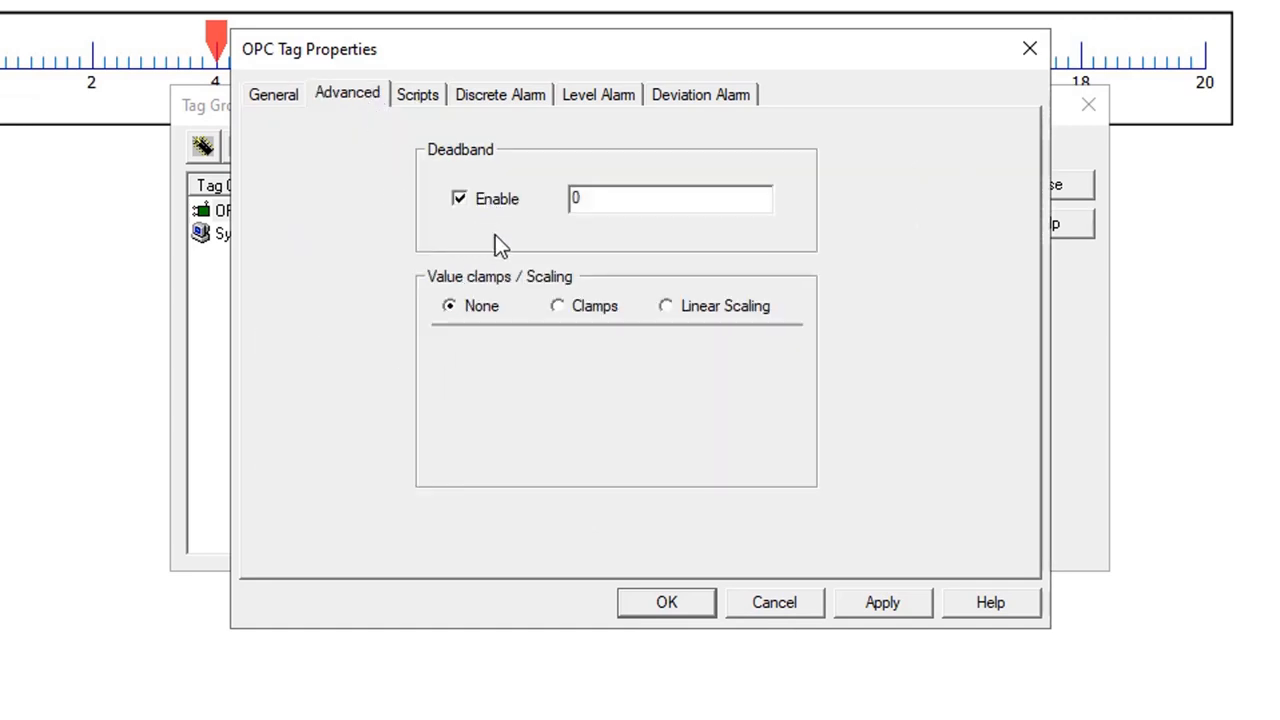
left_click_drag(611, 205, 500, 255)
type("2")
left_click(870, 600)
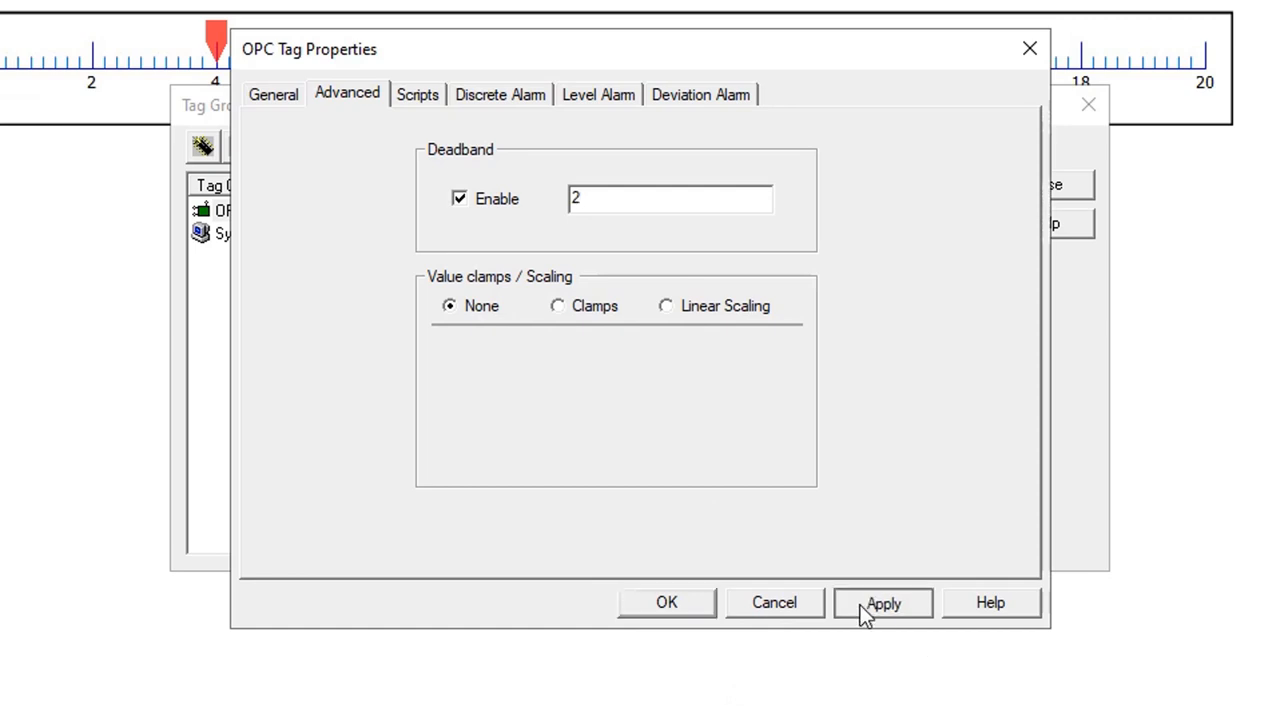
left_click(666, 604)
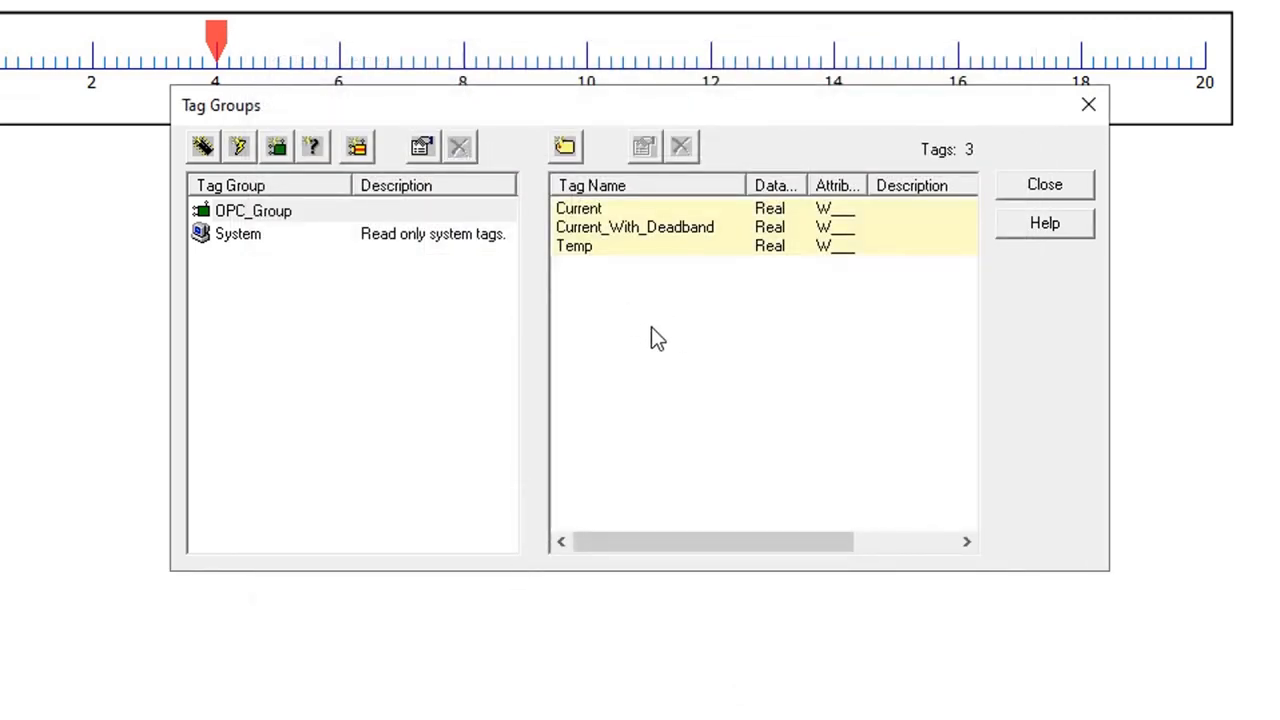
Duplicate the Current tag in OPC_Group and name the copy Current_With_Clamps
double_click(599, 213)
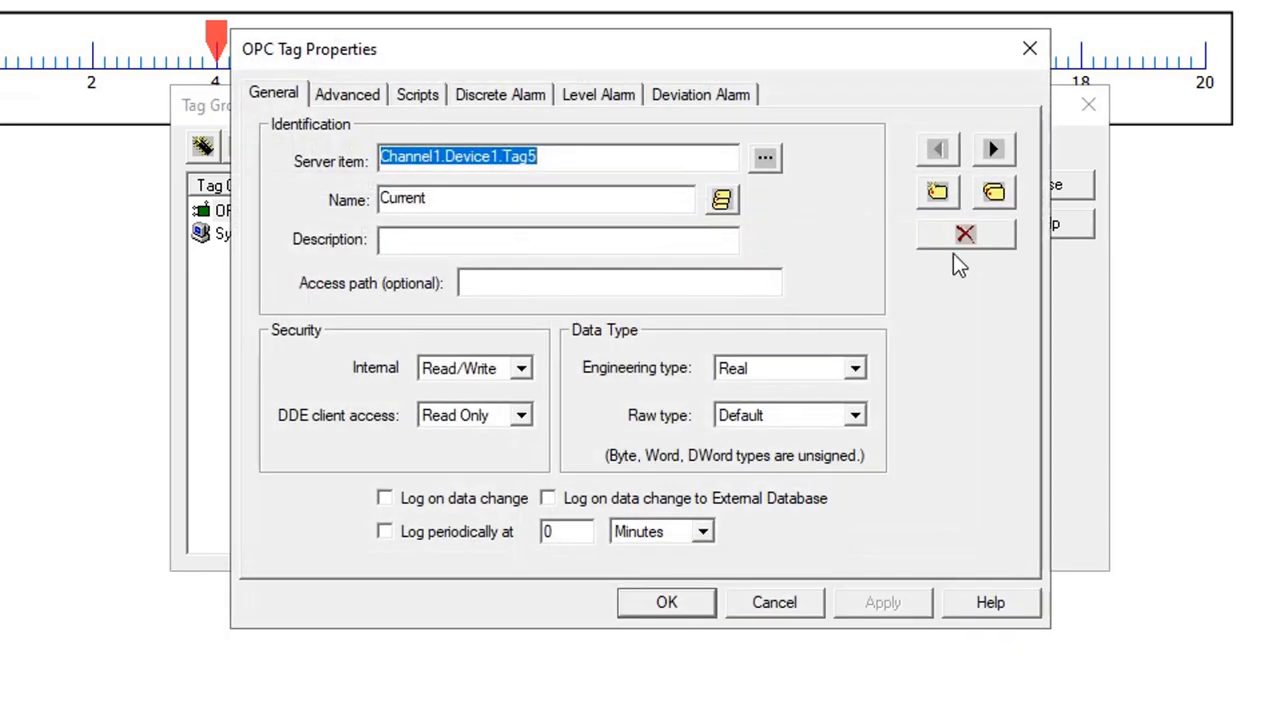
left_click(995, 195)
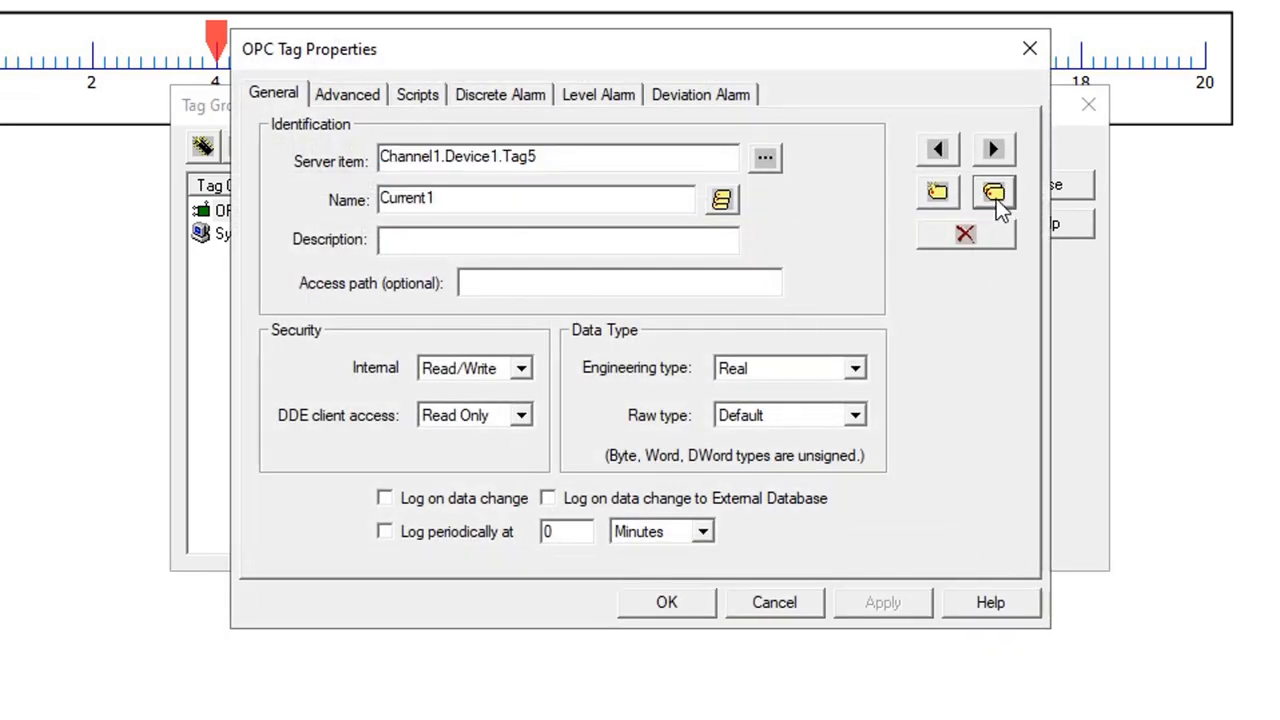
left_click(495, 198)
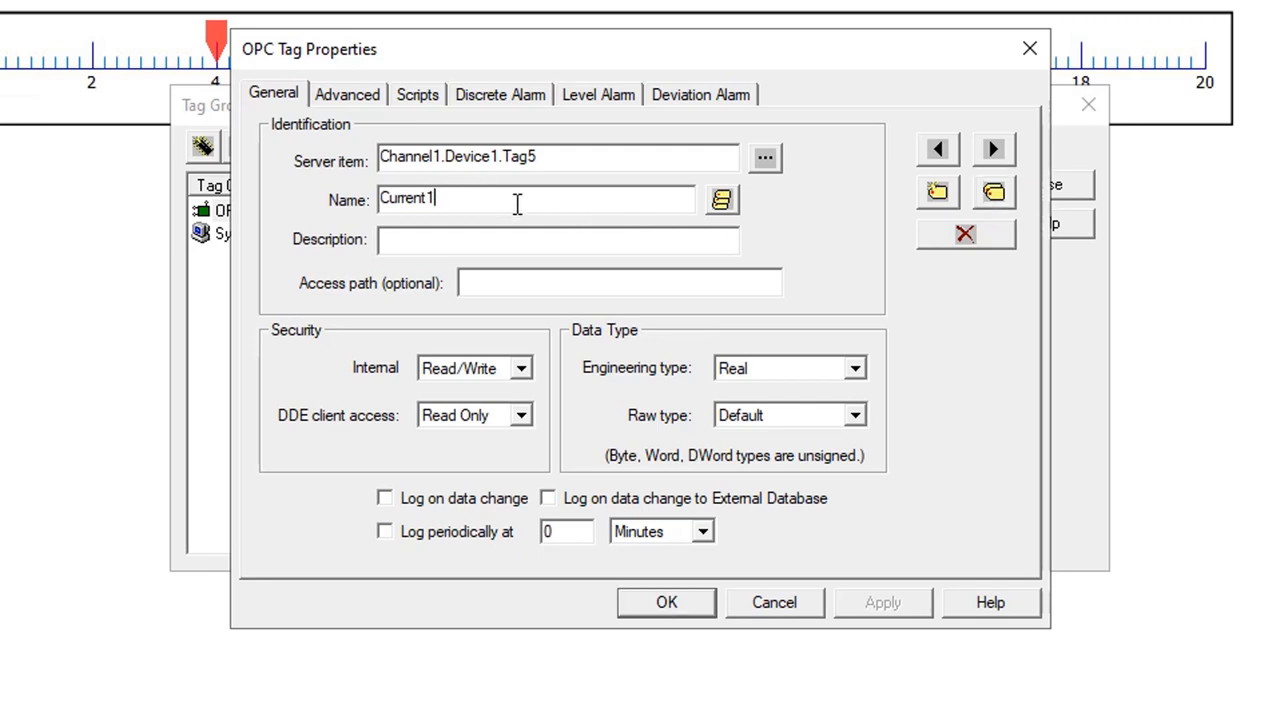
key("BackSpace")
type("_With_Clamps")
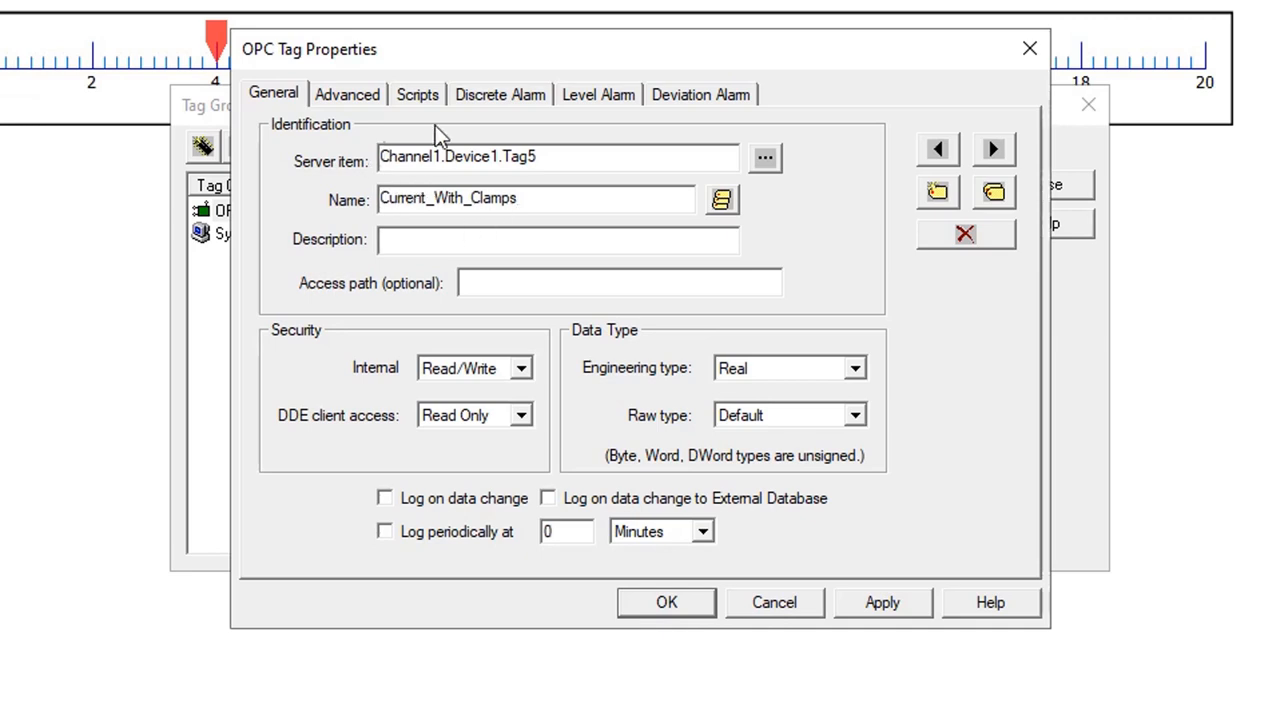
Enable clamps on Current_With_Clamps with minimum 5 and maximum 15, save the tag and close the tag groups
left_click(372, 100)
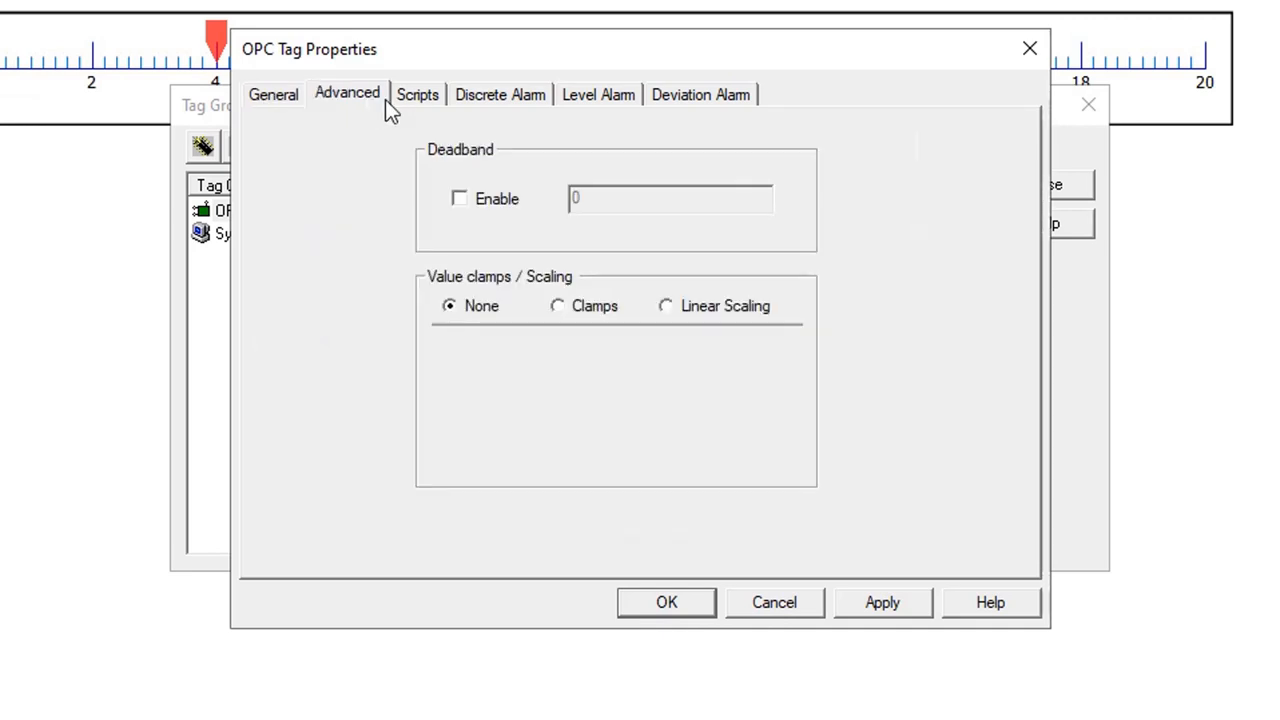
left_click(588, 312)
left_click(492, 403)
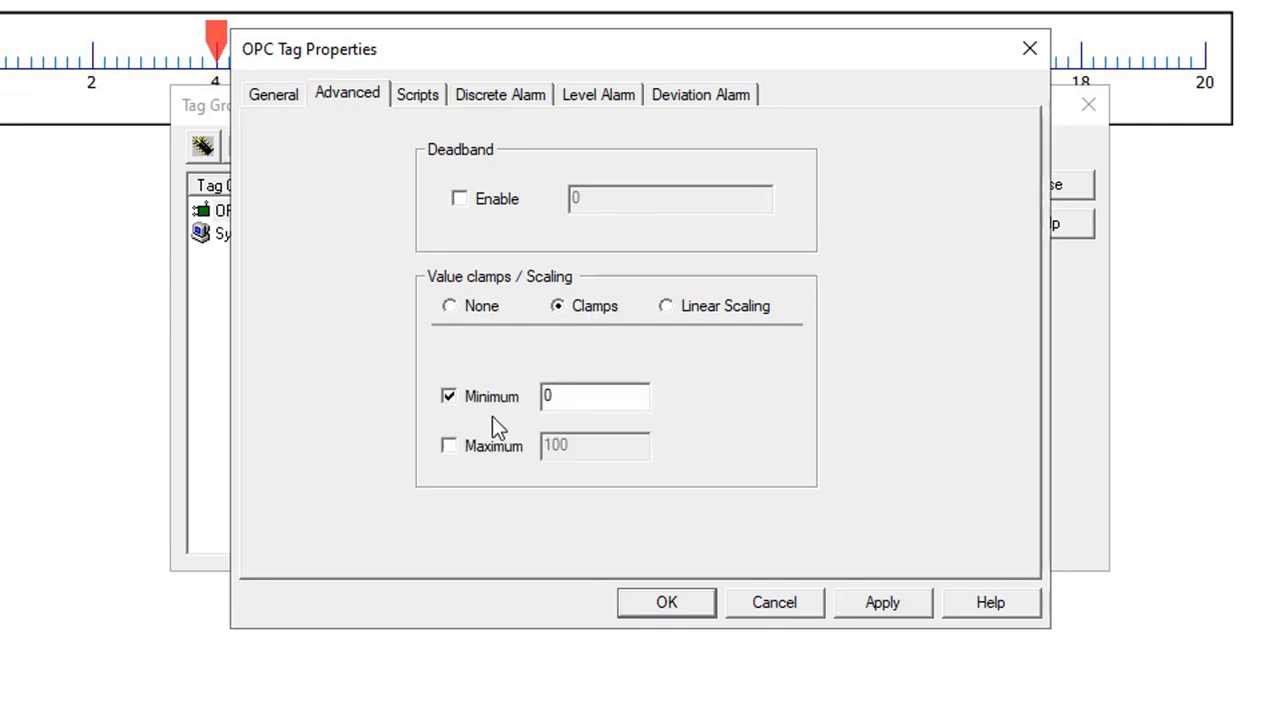
left_click(492, 448)
double_click(576, 399)
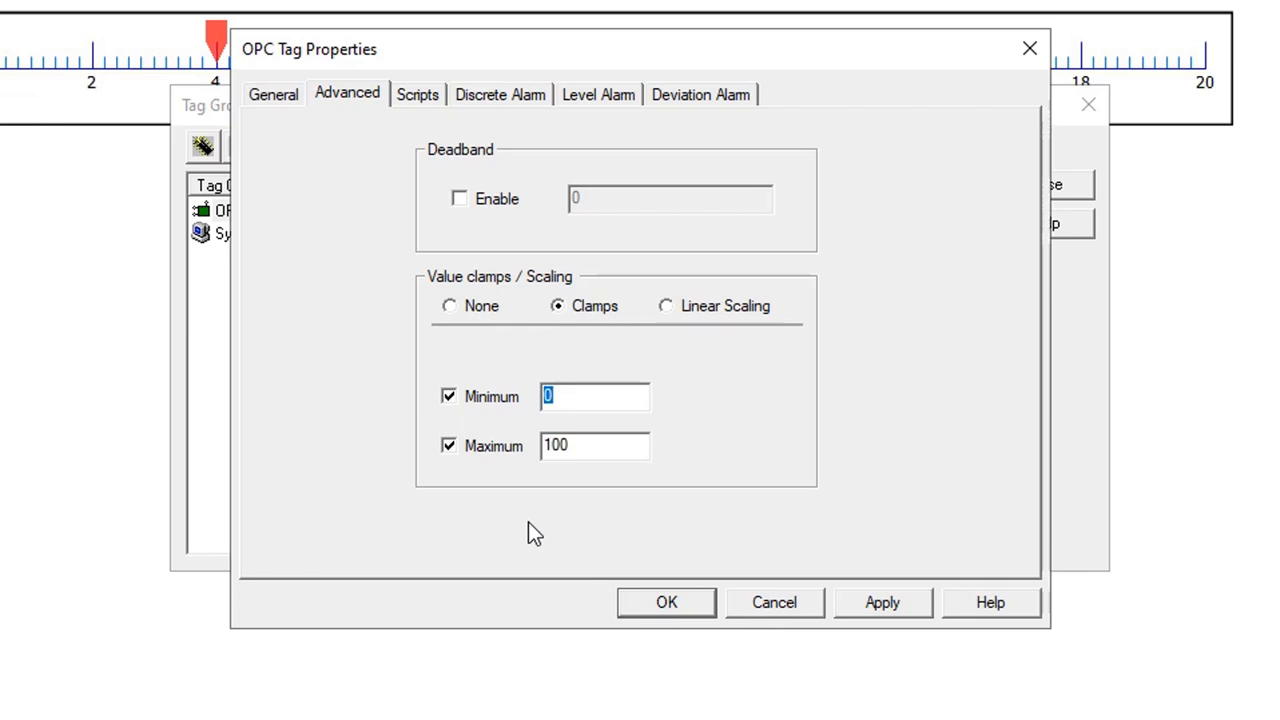
type("5")
key("Tab")
type("15")
left_click(896, 603)
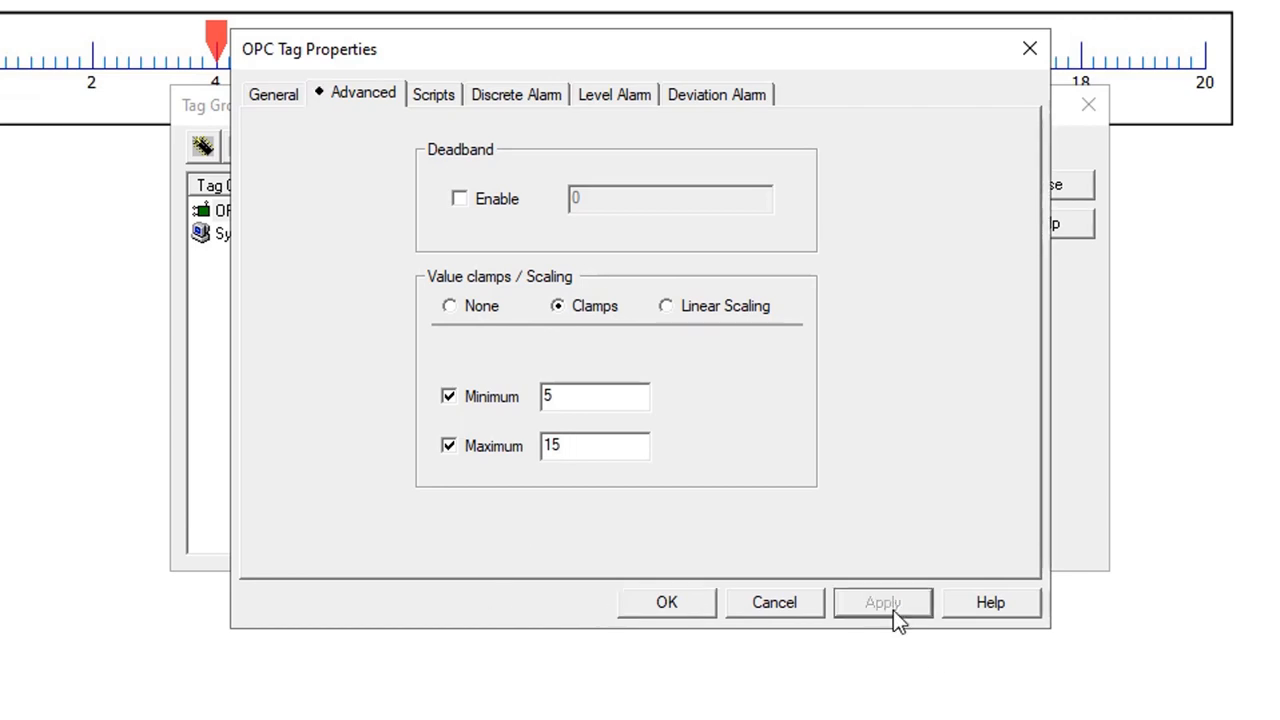
left_click(667, 603)
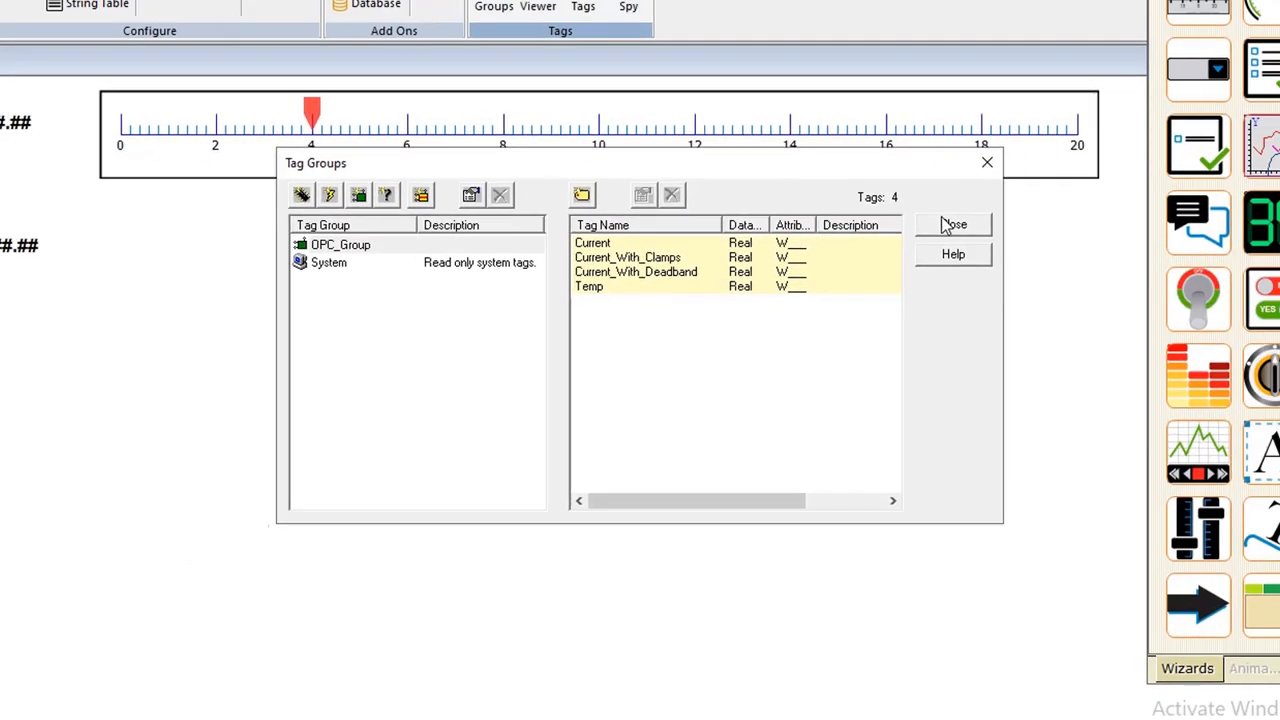
left_click(1025, 185)
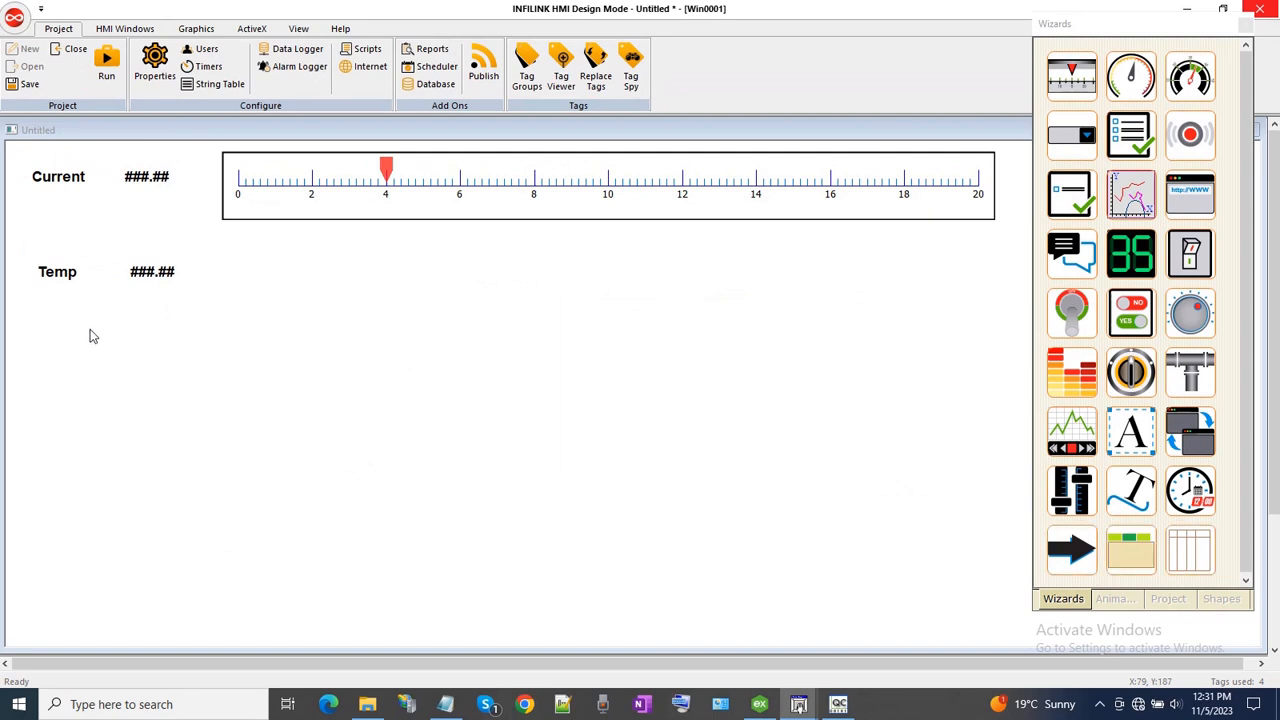
Duplicate the Current label and its value display and place the copies below the Temp row
left_click_drag(14, 155, 176, 203)
right_click(149, 182)
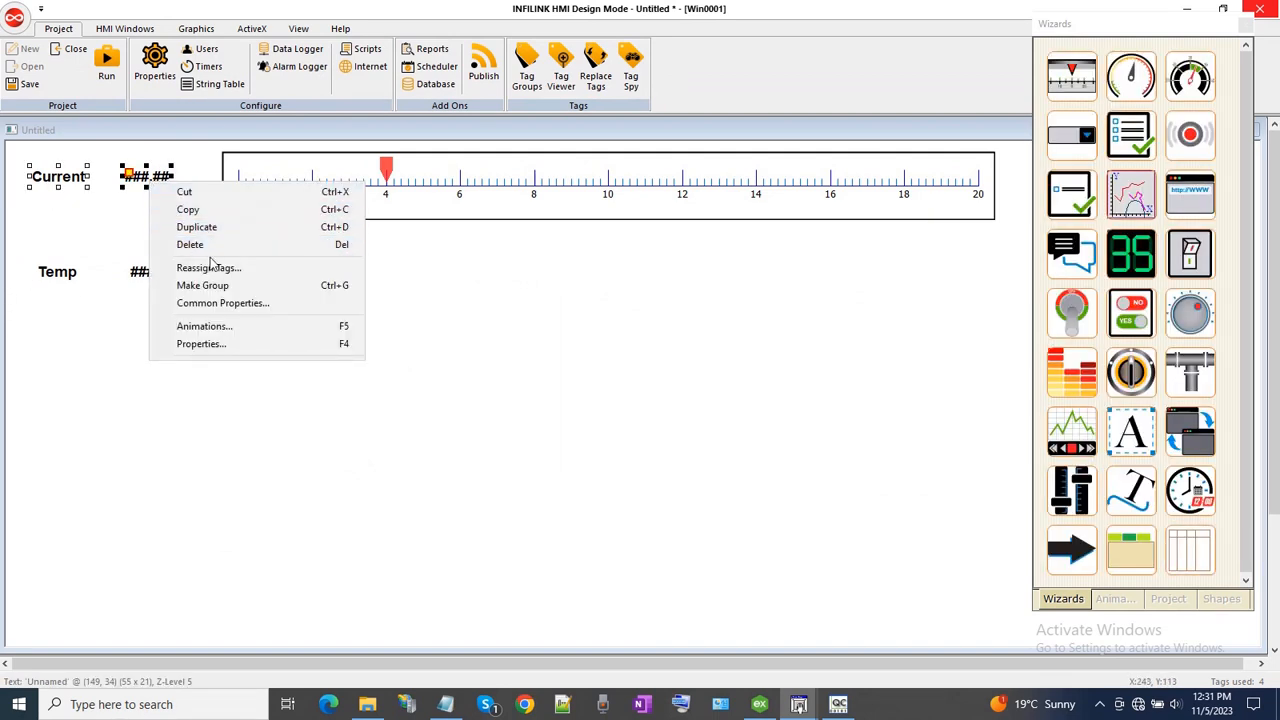
left_click(165, 227)
left_click_drag(164, 187, 160, 351)
Change the copied value display's Show Value animation to the tag OPC_Group\Current_With_Clamps
left_click(64, 358)
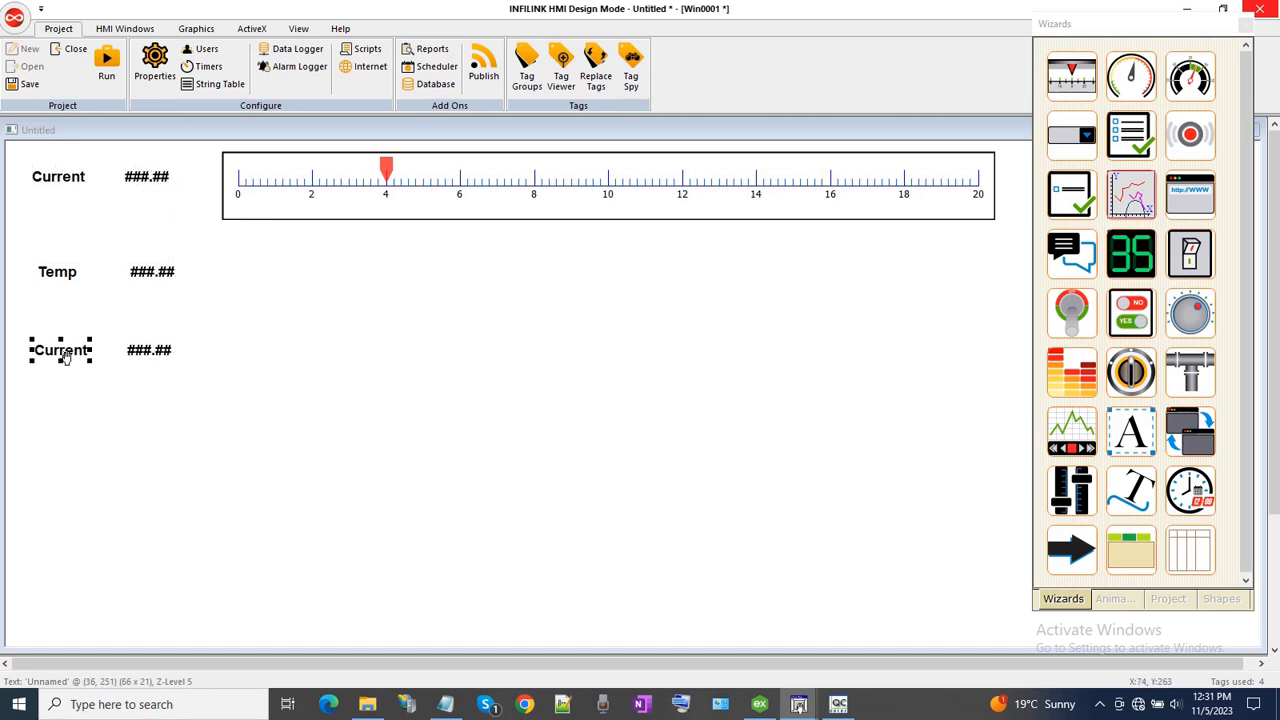
left_click(138, 352)
right_click(136, 352)
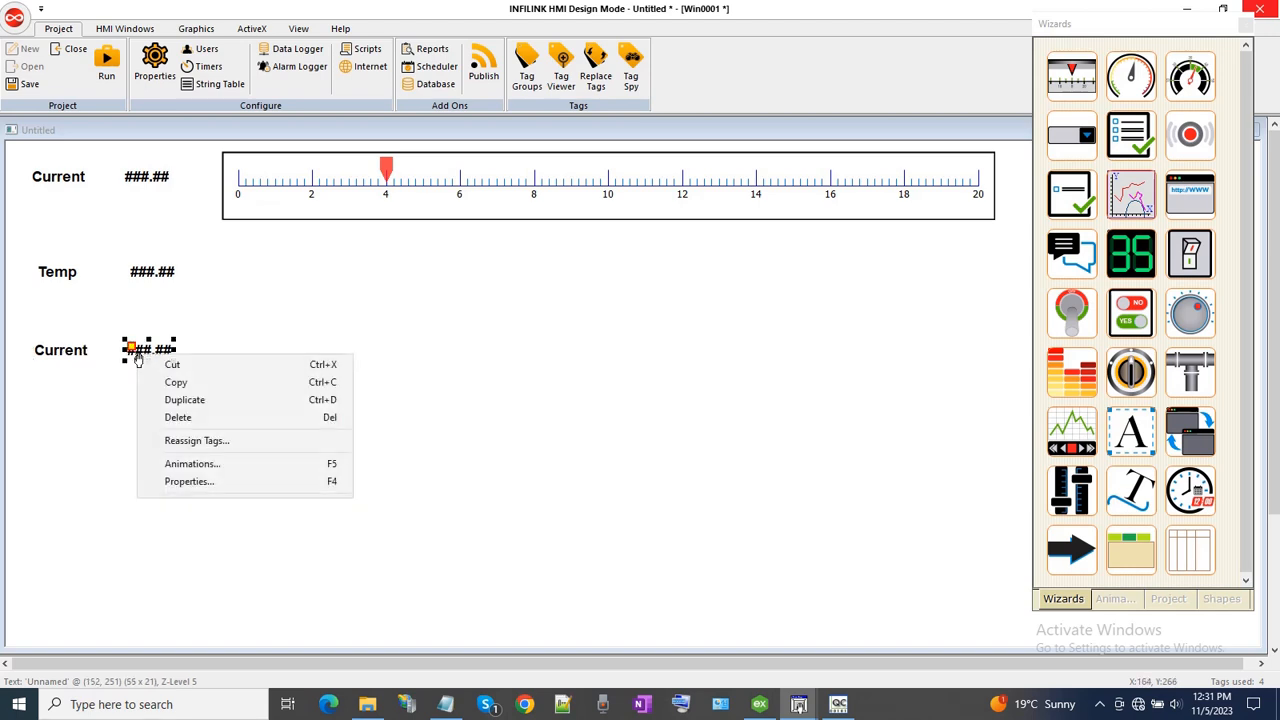
left_click(198, 464)
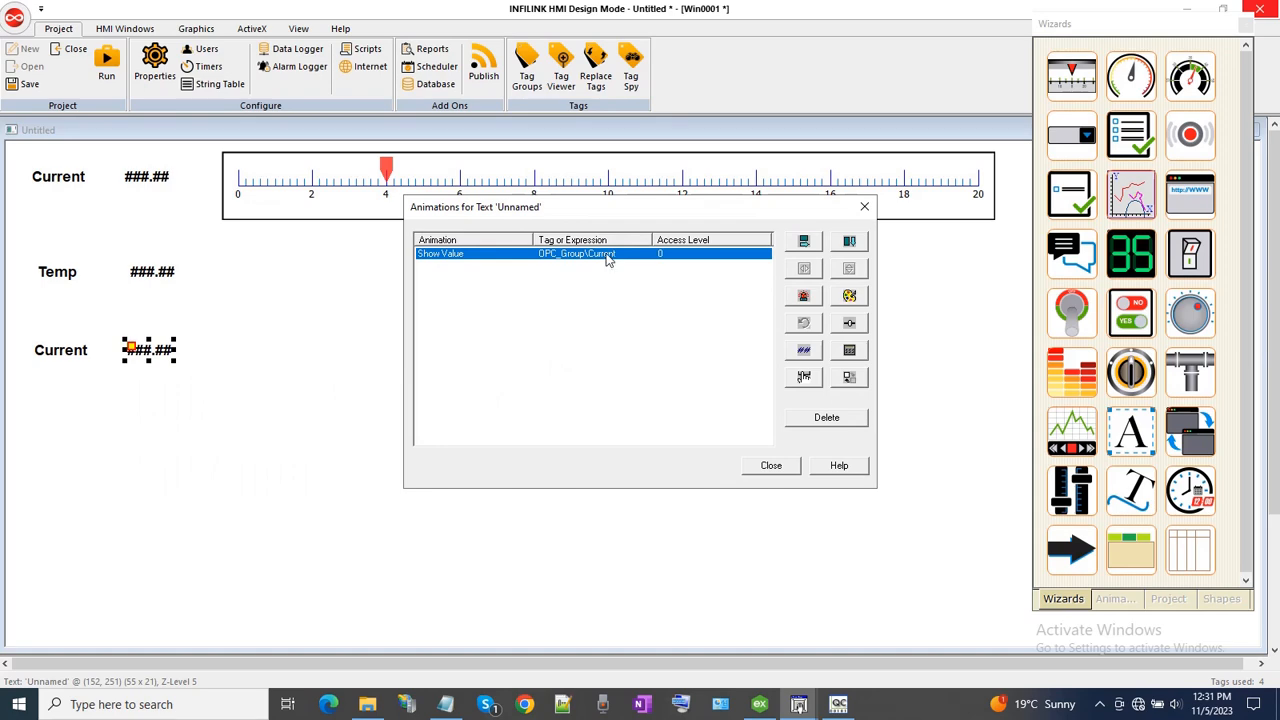
double_click(607, 258)
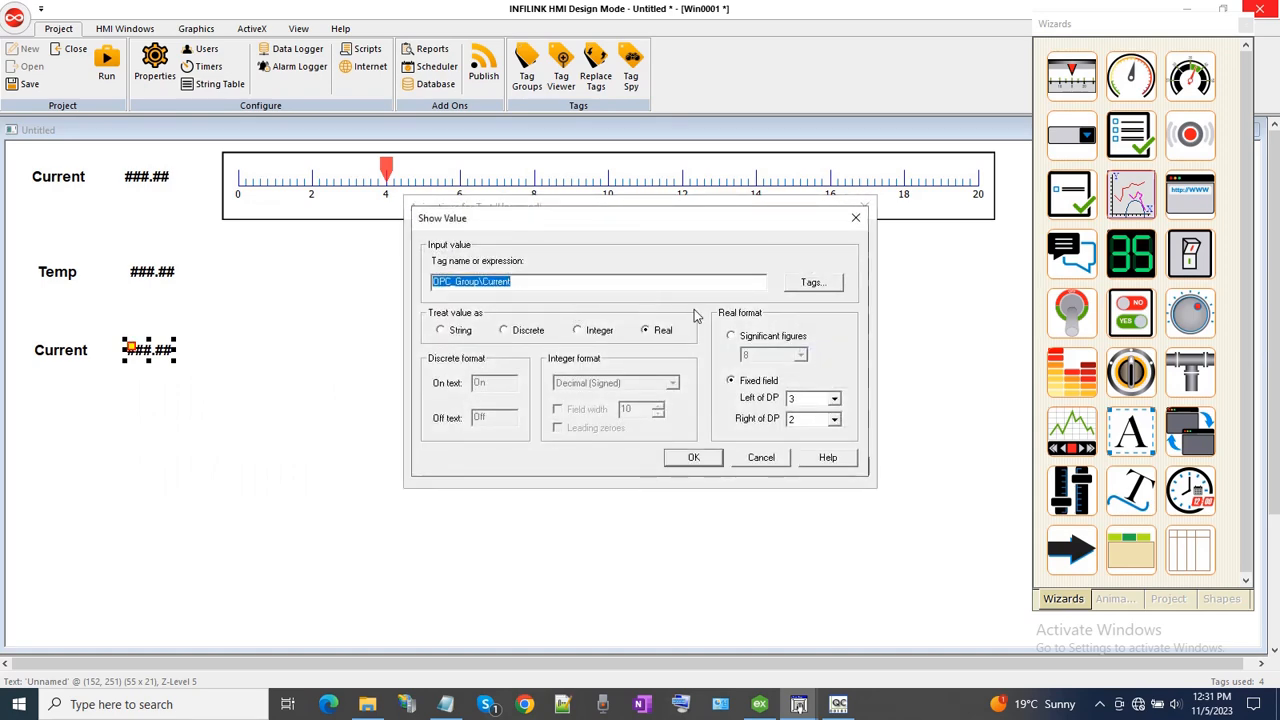
left_click(814, 284)
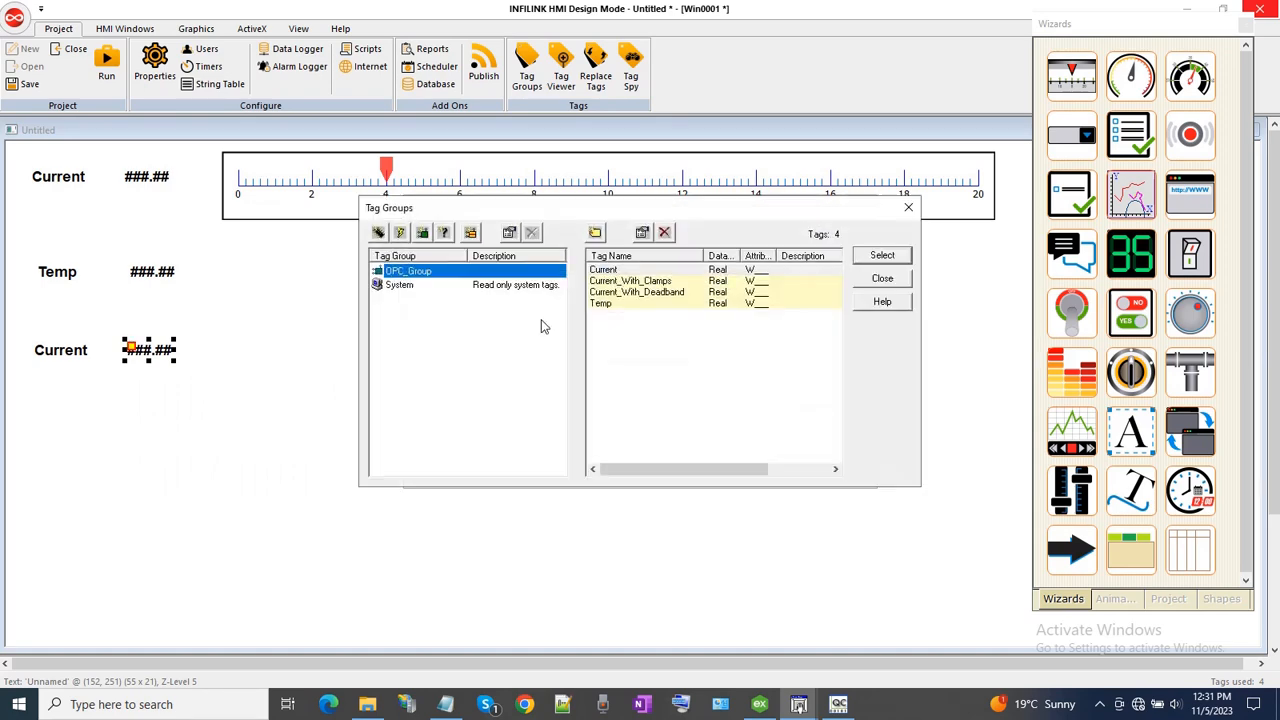
double_click(627, 282)
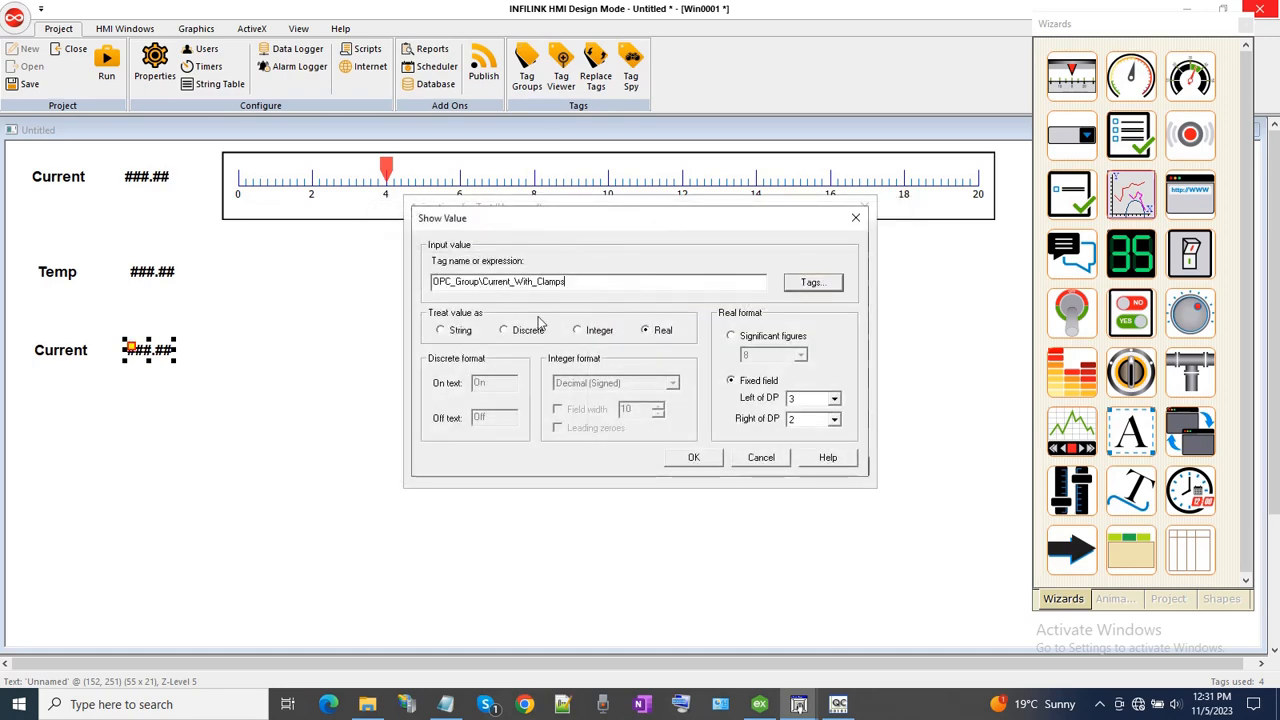
left_click(694, 458)
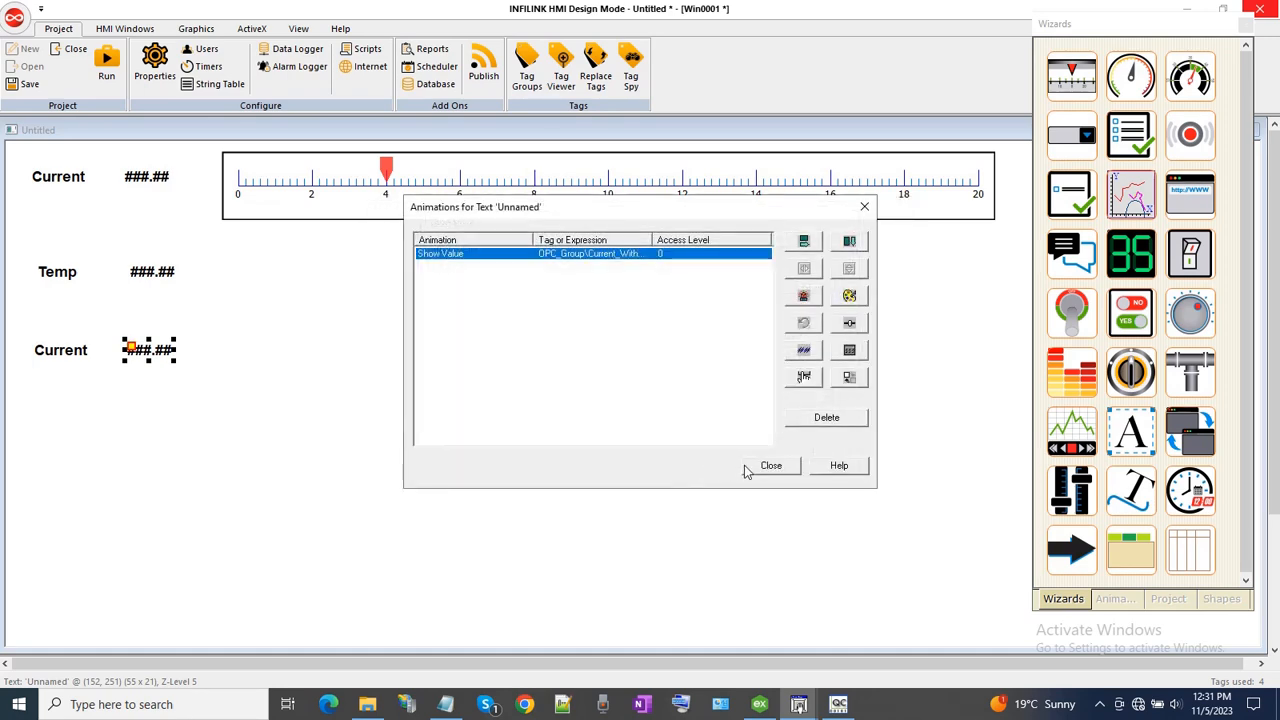
left_click(762, 463)
Move the copied value display further from its label and change the label text to "Current with Clamps"
left_click_drag(160, 357, 258, 356)
left_click(55, 358)
right_click(55, 358)
left_click(110, 457)
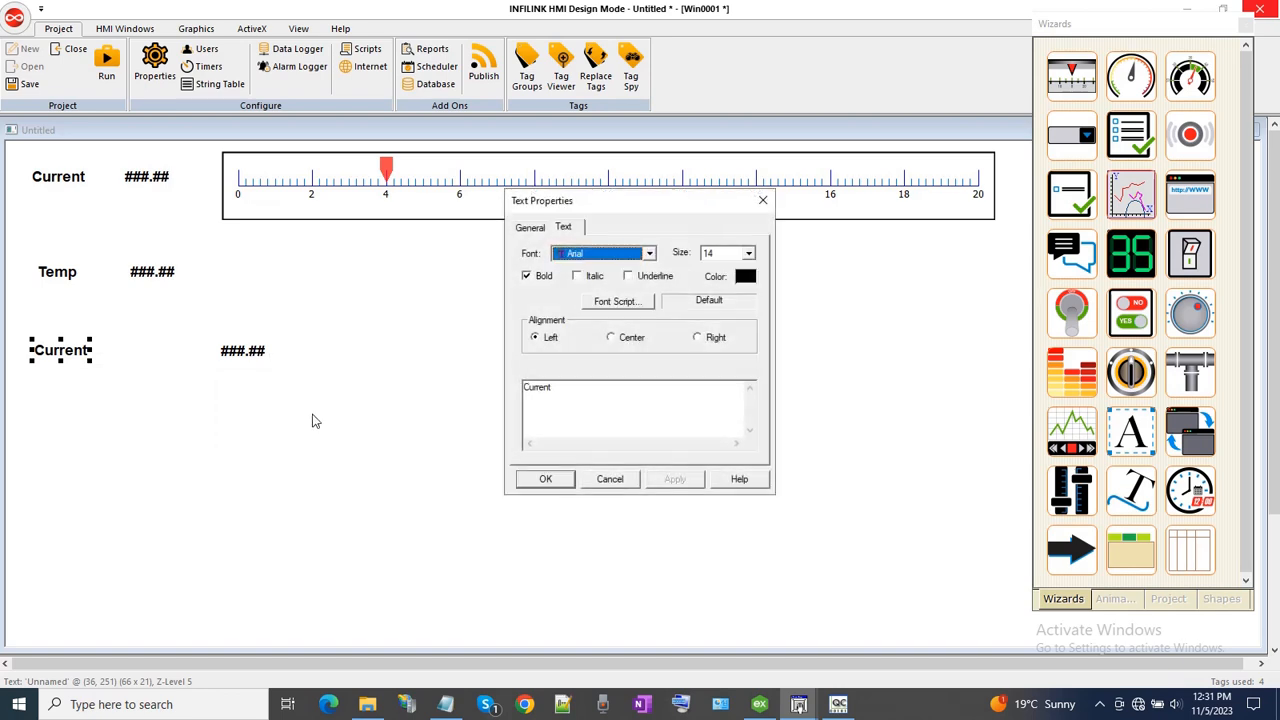
left_click(612, 395)
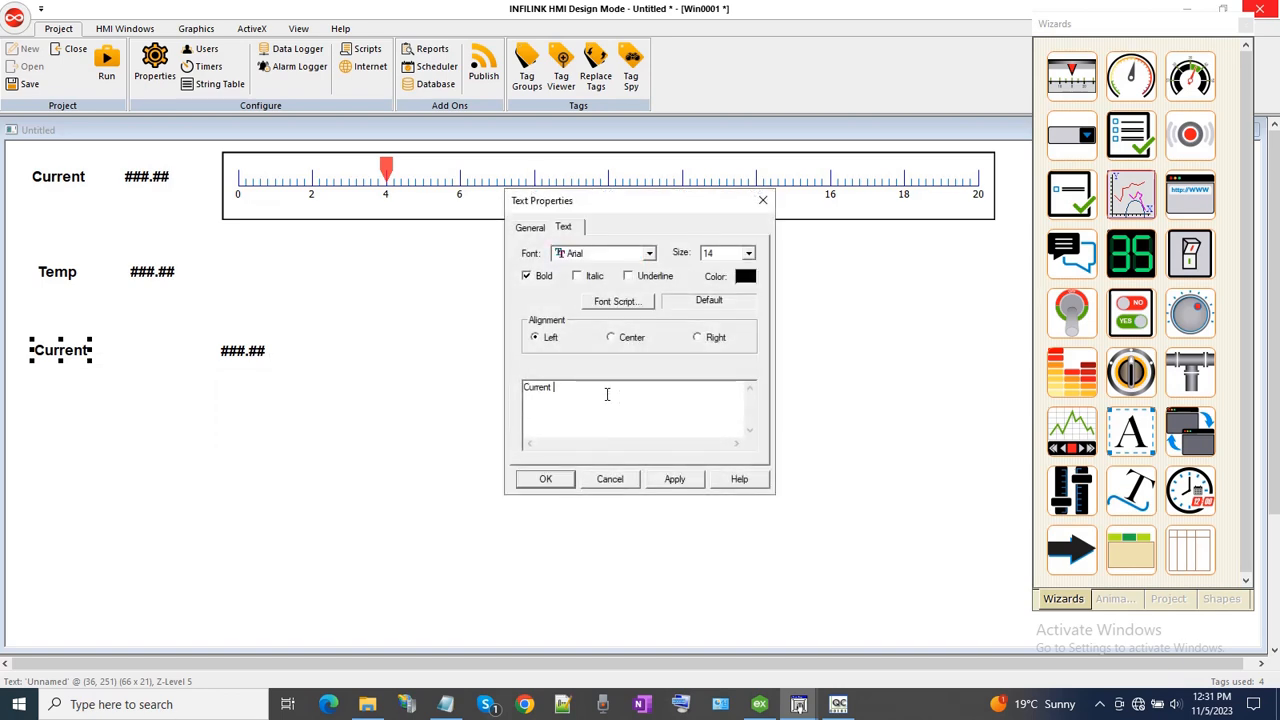
type("with Clamps")
left_click(546, 480)
left_click(128, 432)
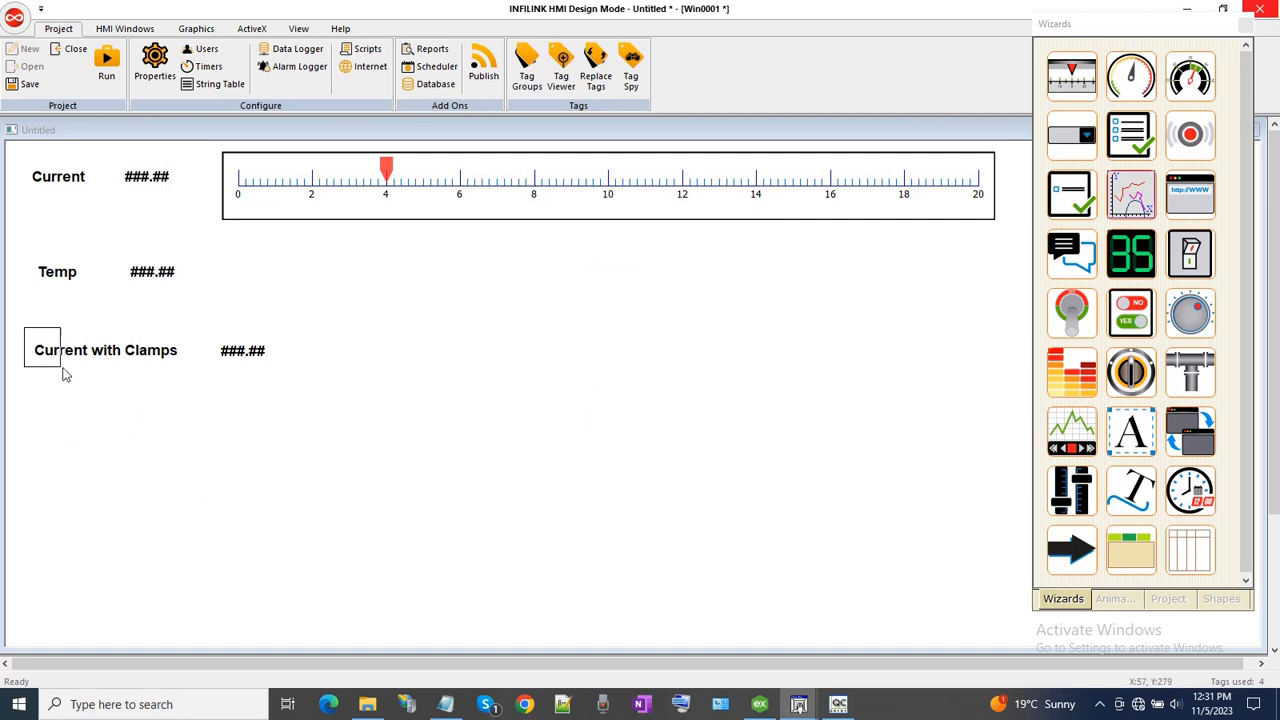
Duplicate the Current with Clamps label and value display and place the copies directly below the originals
left_click_drag(22, 326, 337, 388)
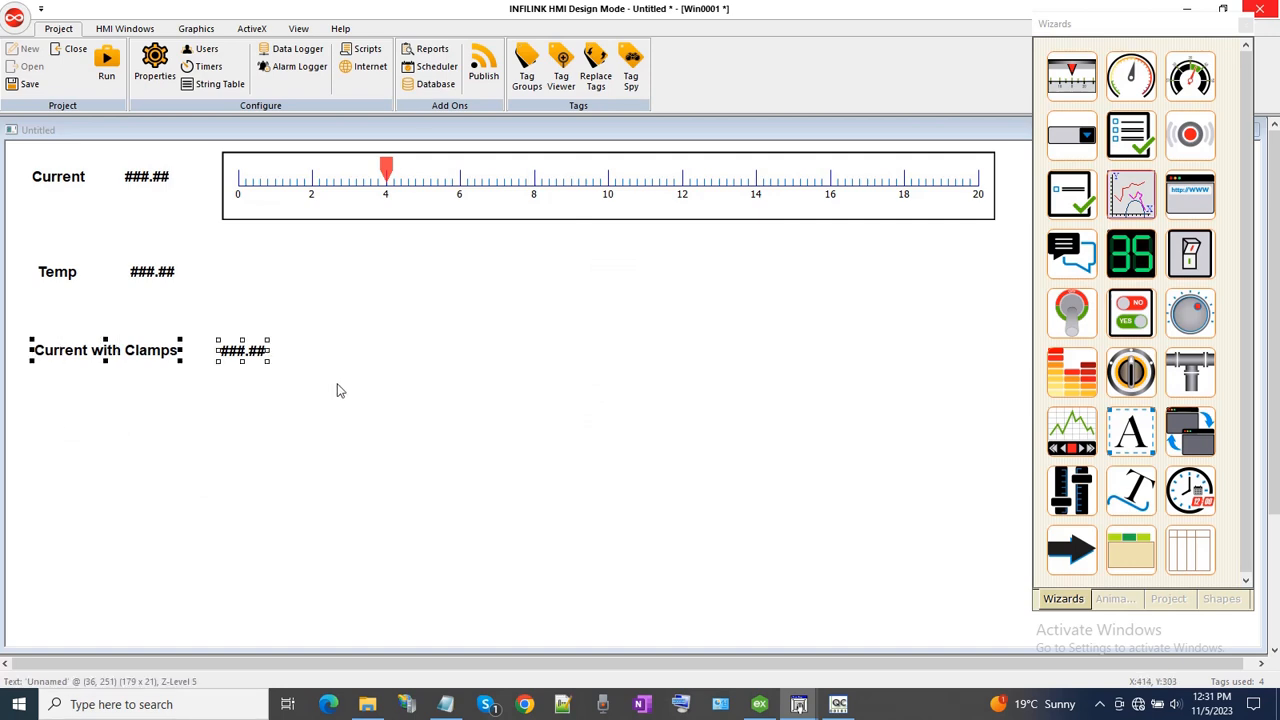
left_click_drag(170, 375, 161, 404)
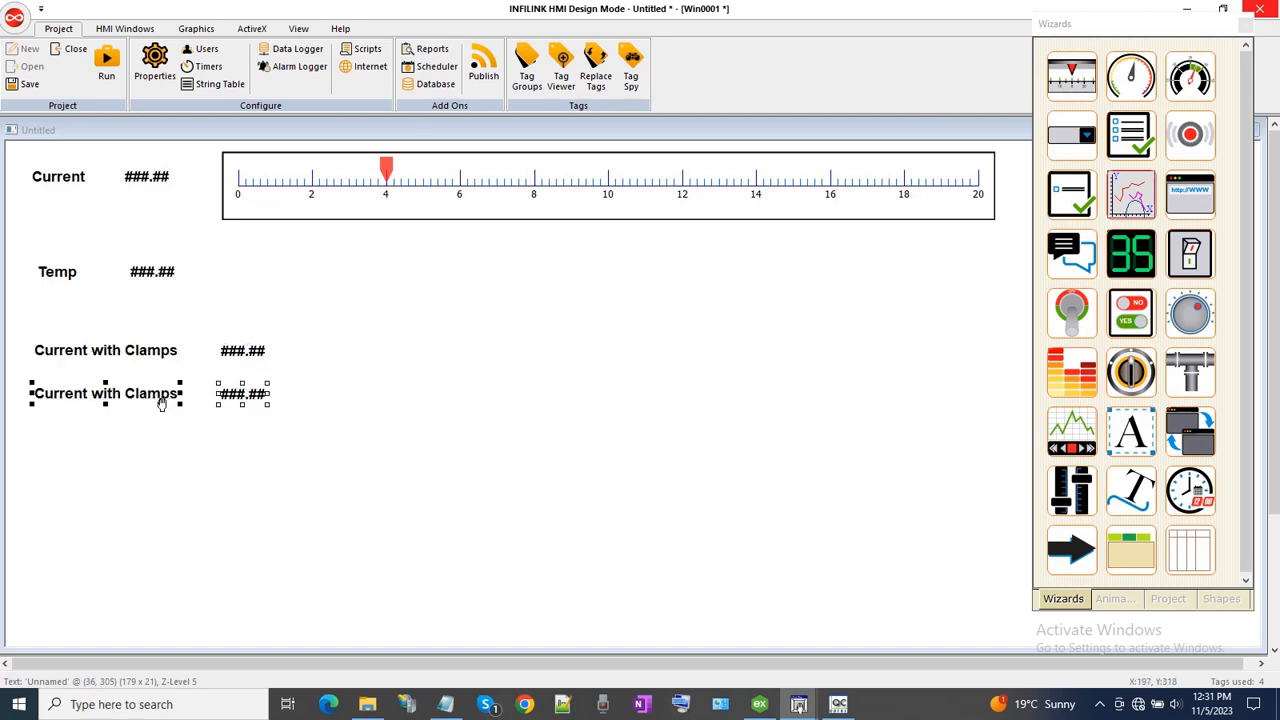
Change the lower copied label's text to "Current with Deadband"
right_click(161, 400)
left_click(229, 501)
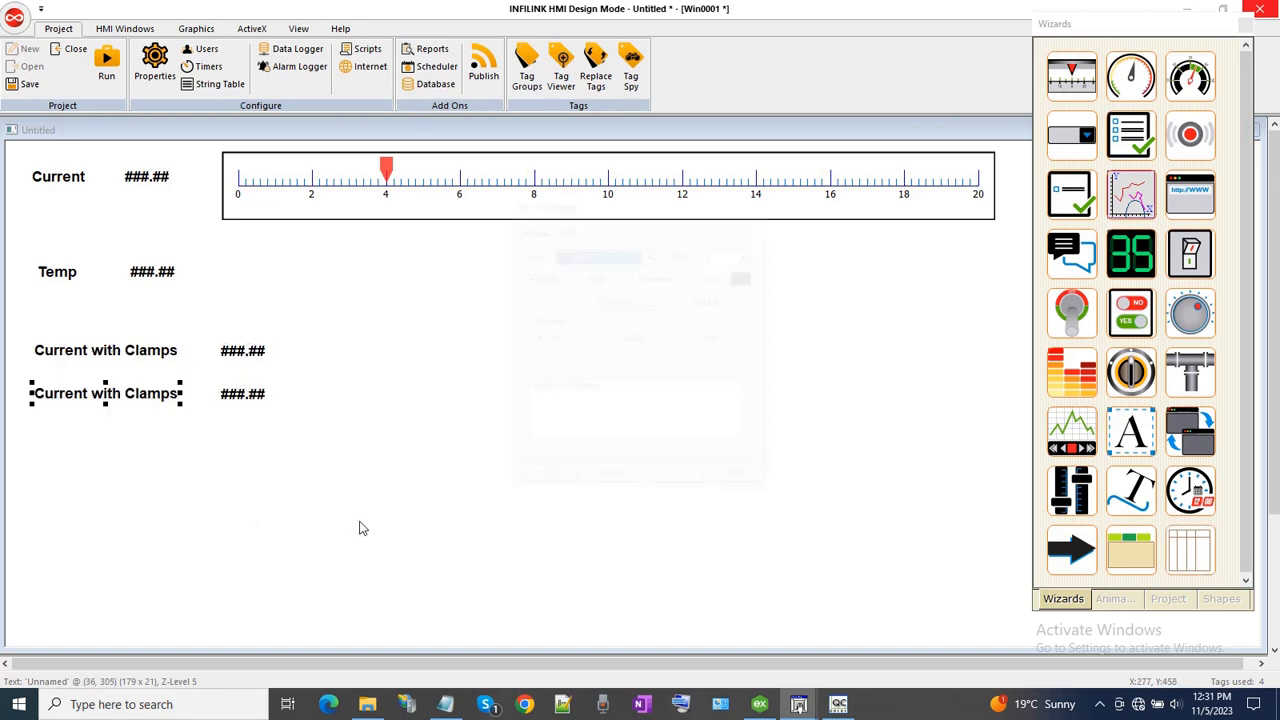
left_click(620, 388)
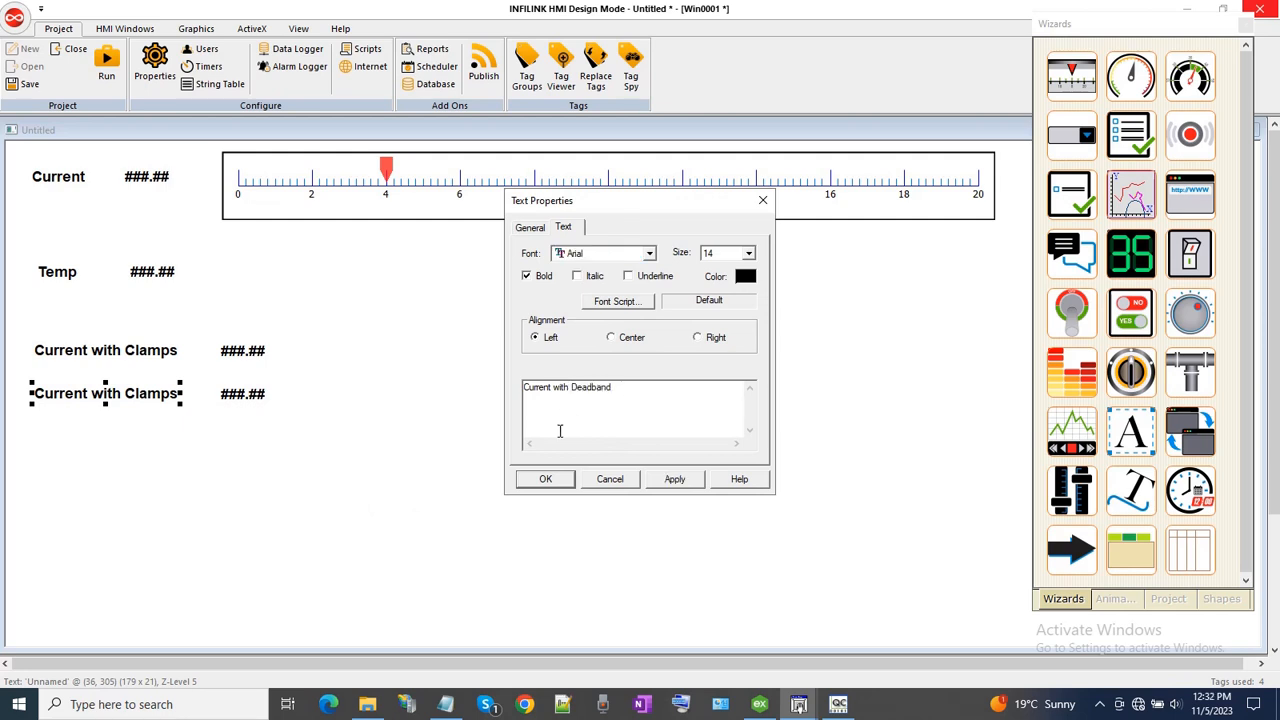
left_click(546, 479)
Reassign the value display beside Current with Deadband to the tag OPC_Group\Current_With_Deadband
left_click(256, 398)
right_click(256, 400)
left_click(318, 484)
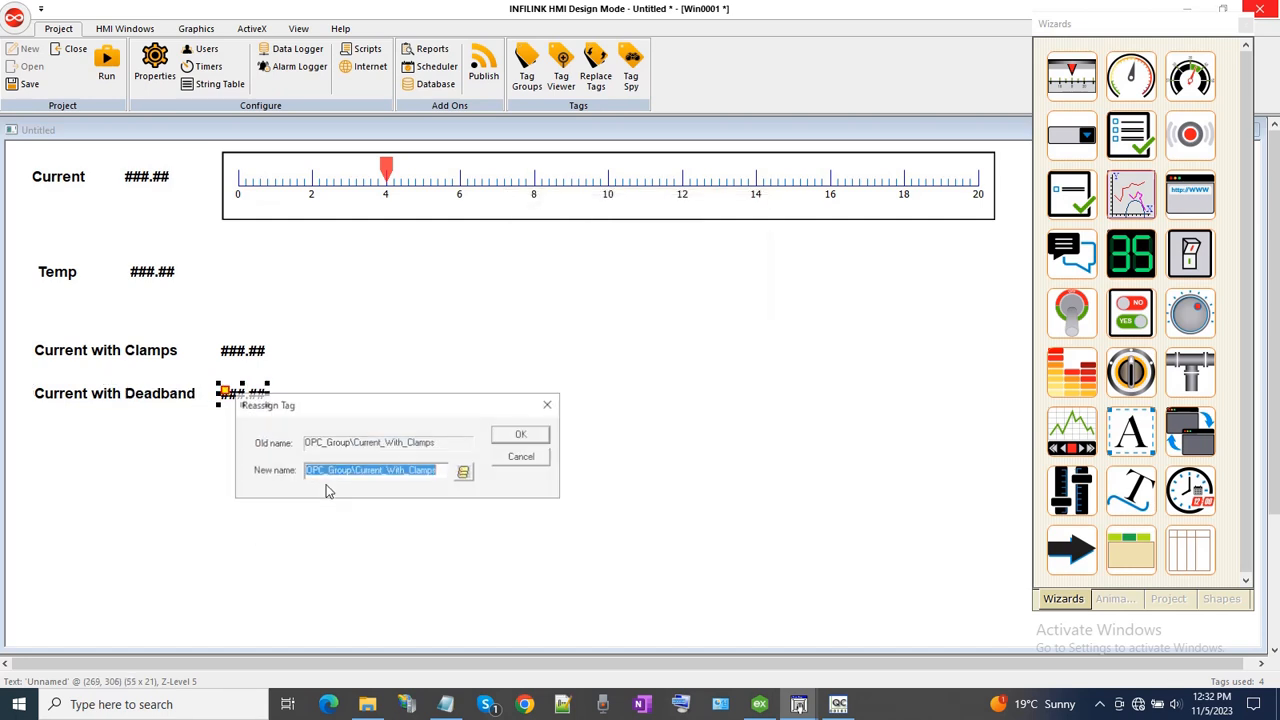
left_click(465, 474)
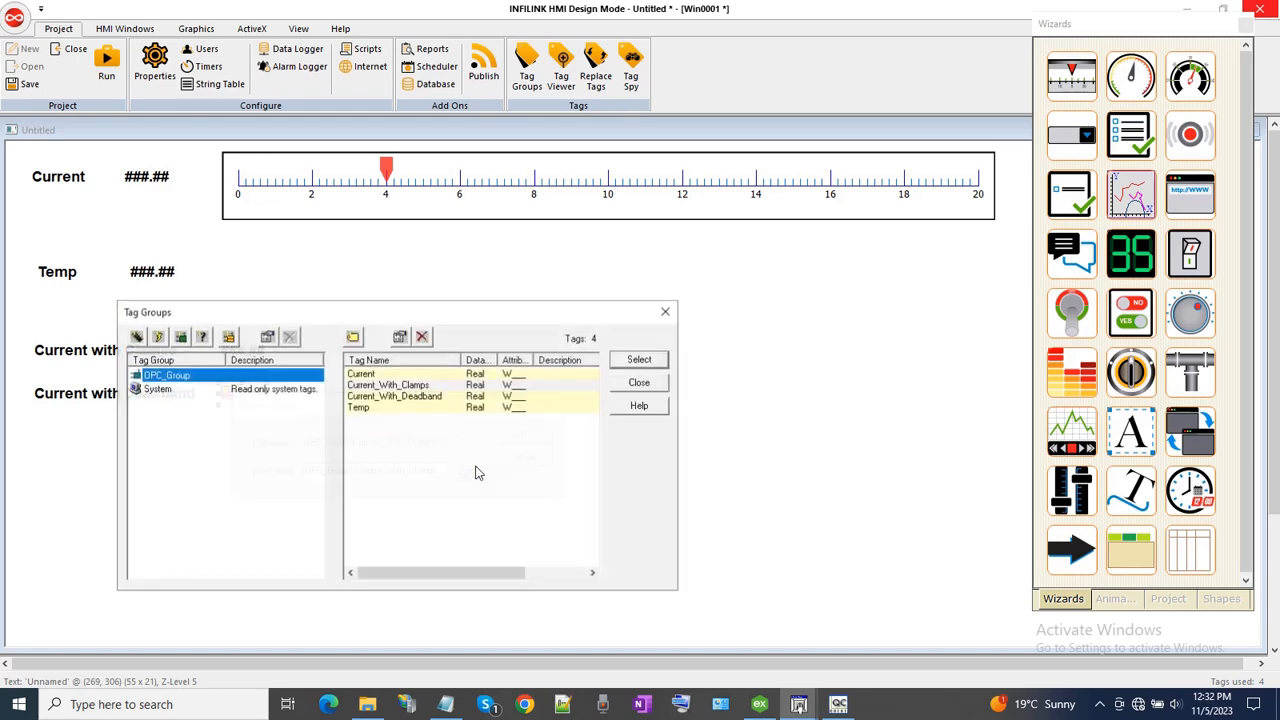
double_click(431, 397)
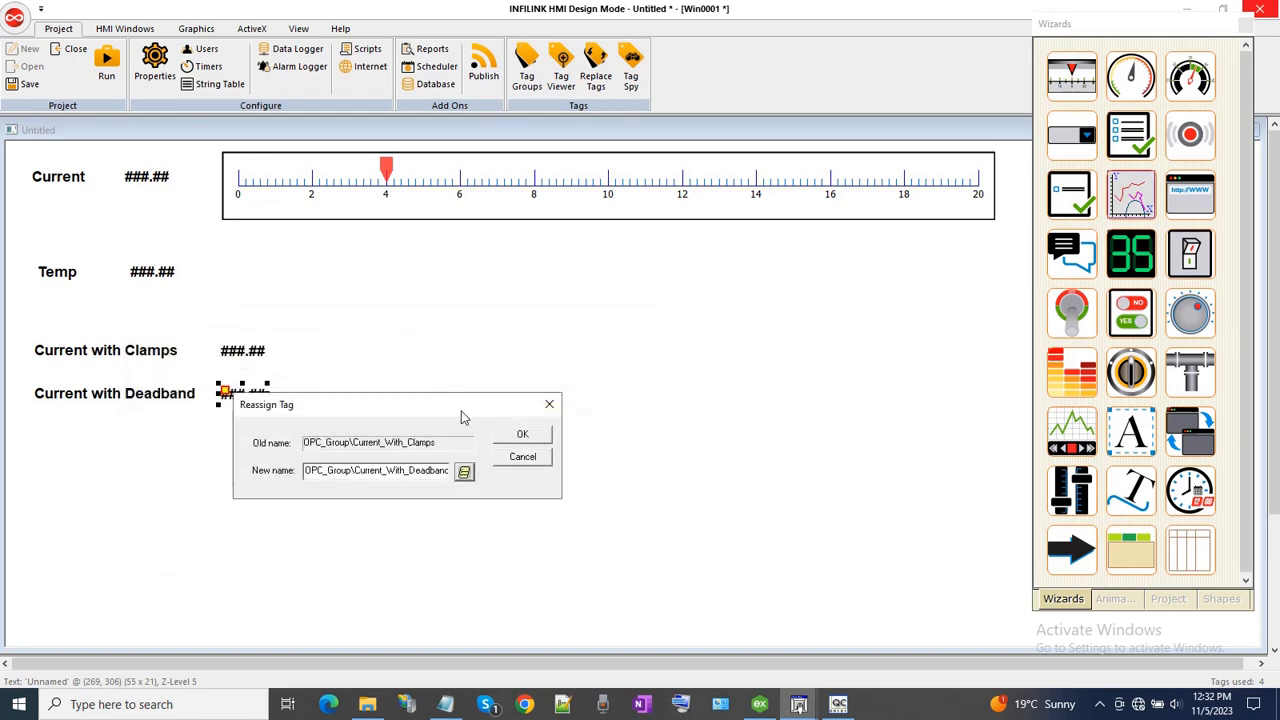
left_click(522, 436)
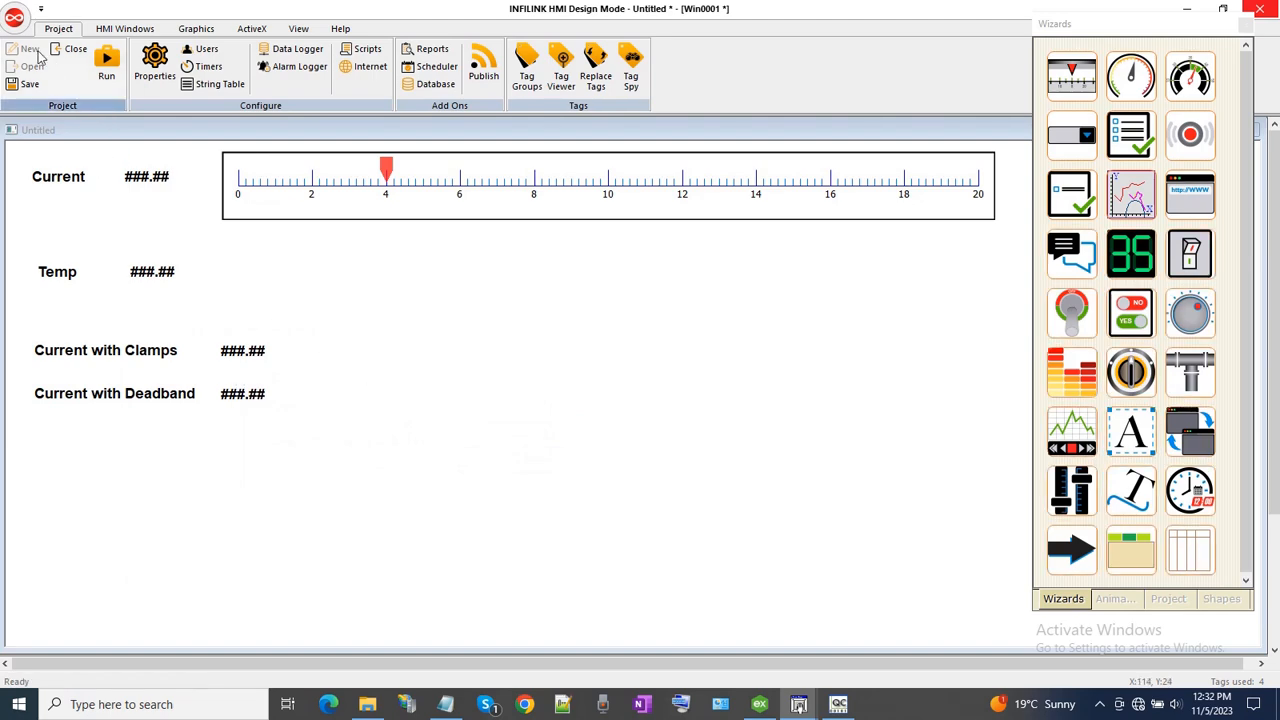
Save the project, run it with the clamp and deadband displays, and dismiss the demo timer notice
left_click(28, 84)
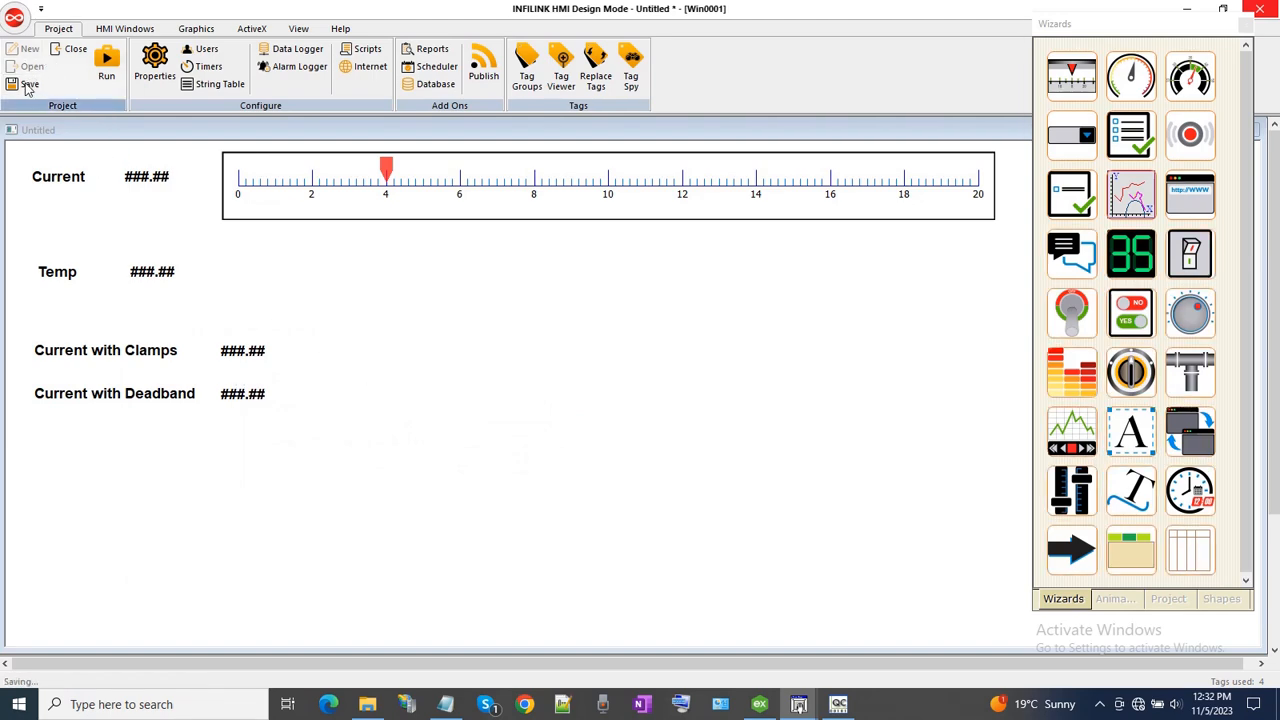
left_click(106, 62)
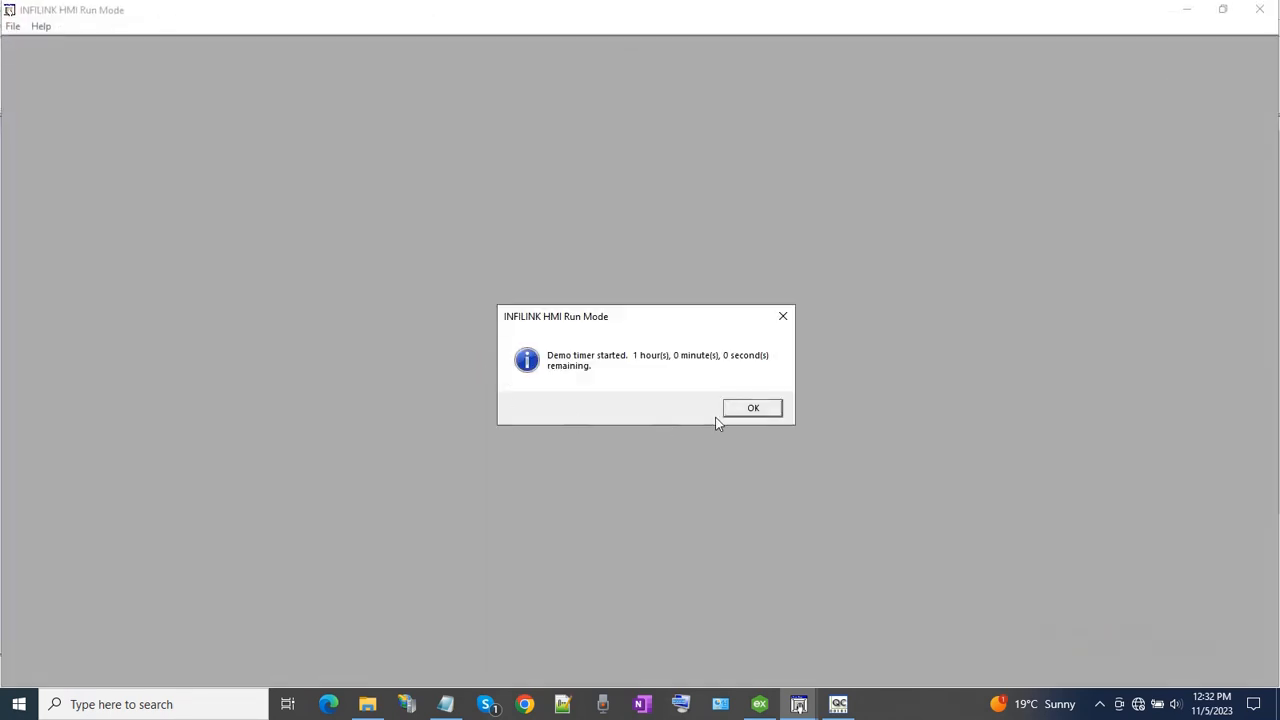
left_click(768, 409)
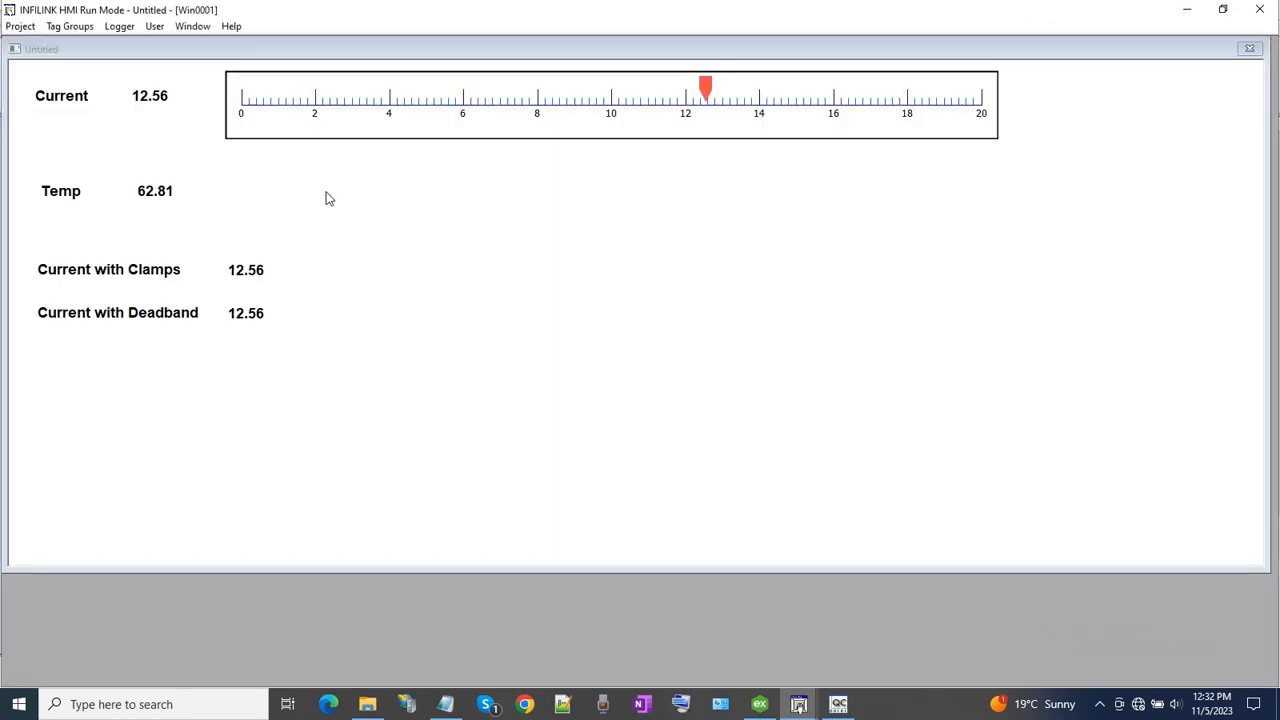